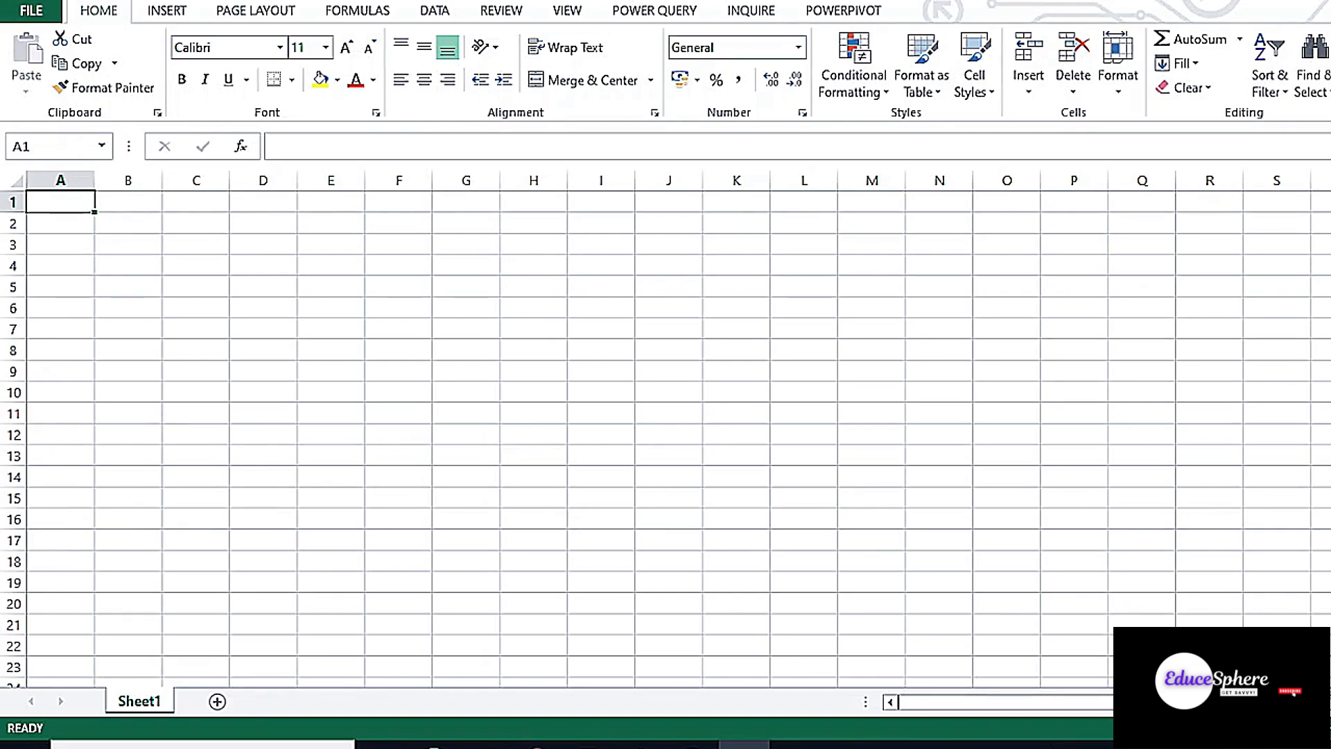
Import the Excel workbook KPMG_VI_New_raw_data_update_final as a Power Query data source
click(613, 11)
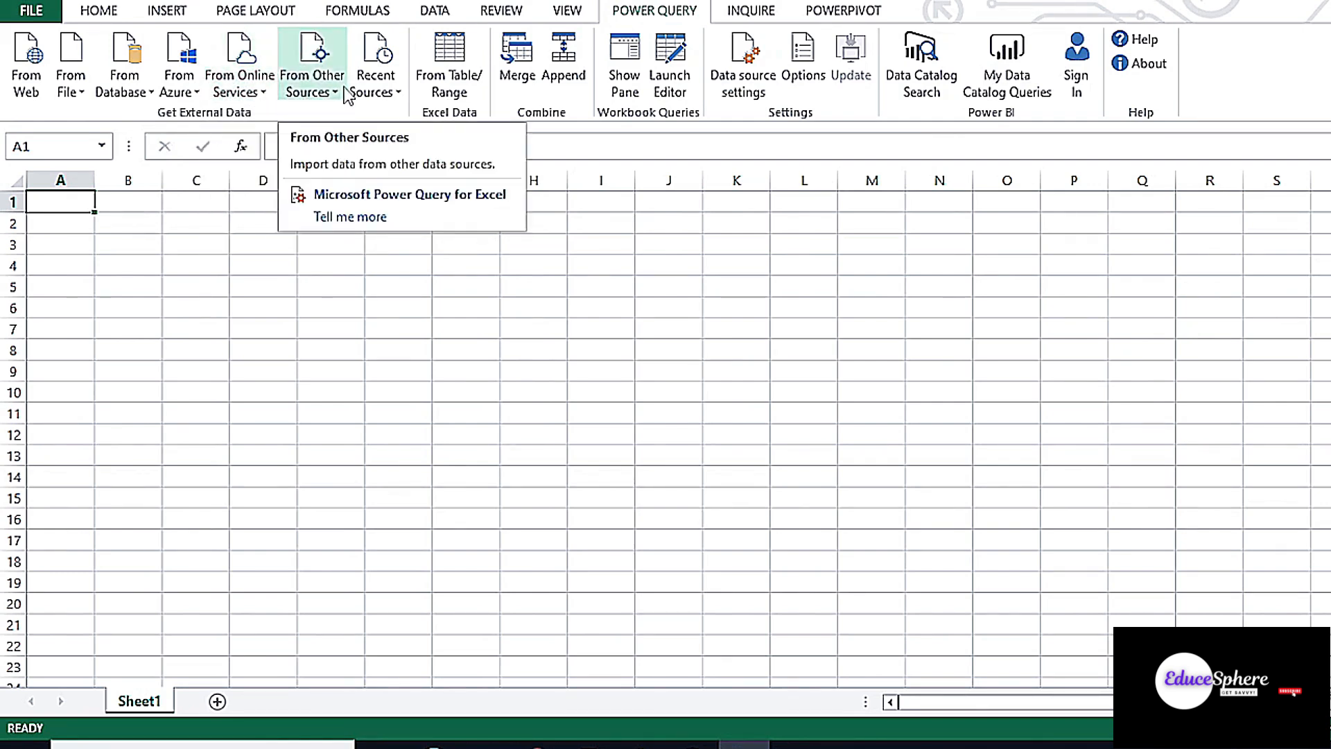
click(76, 90)
click(107, 125)
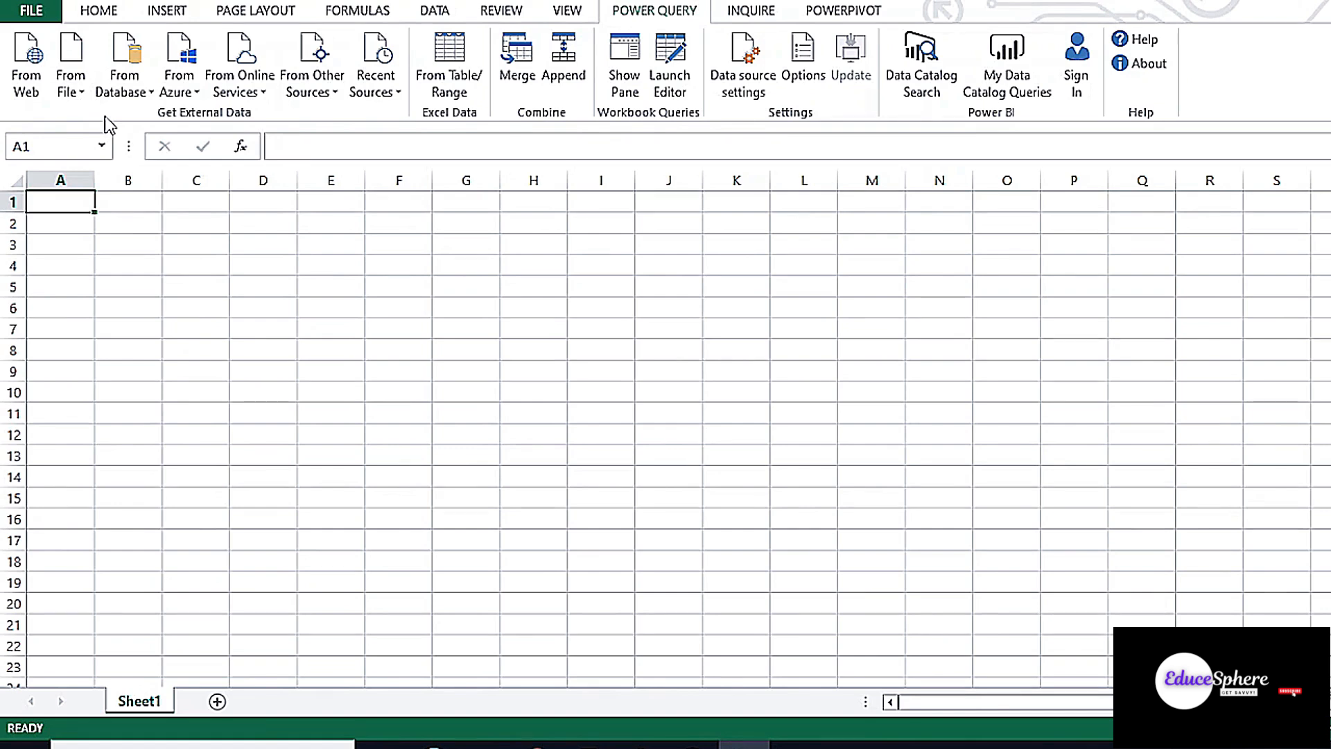
double_click(371, 125)
click(371, 128)
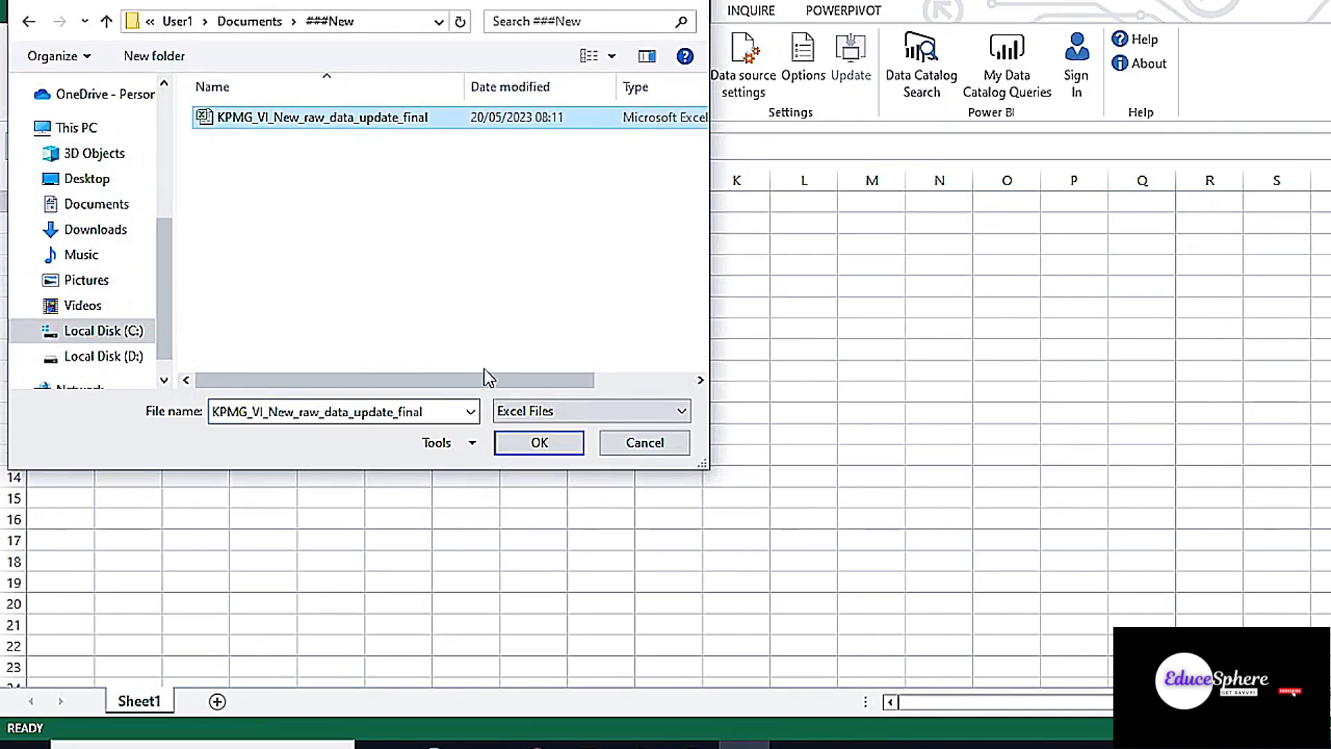
click(525, 443)
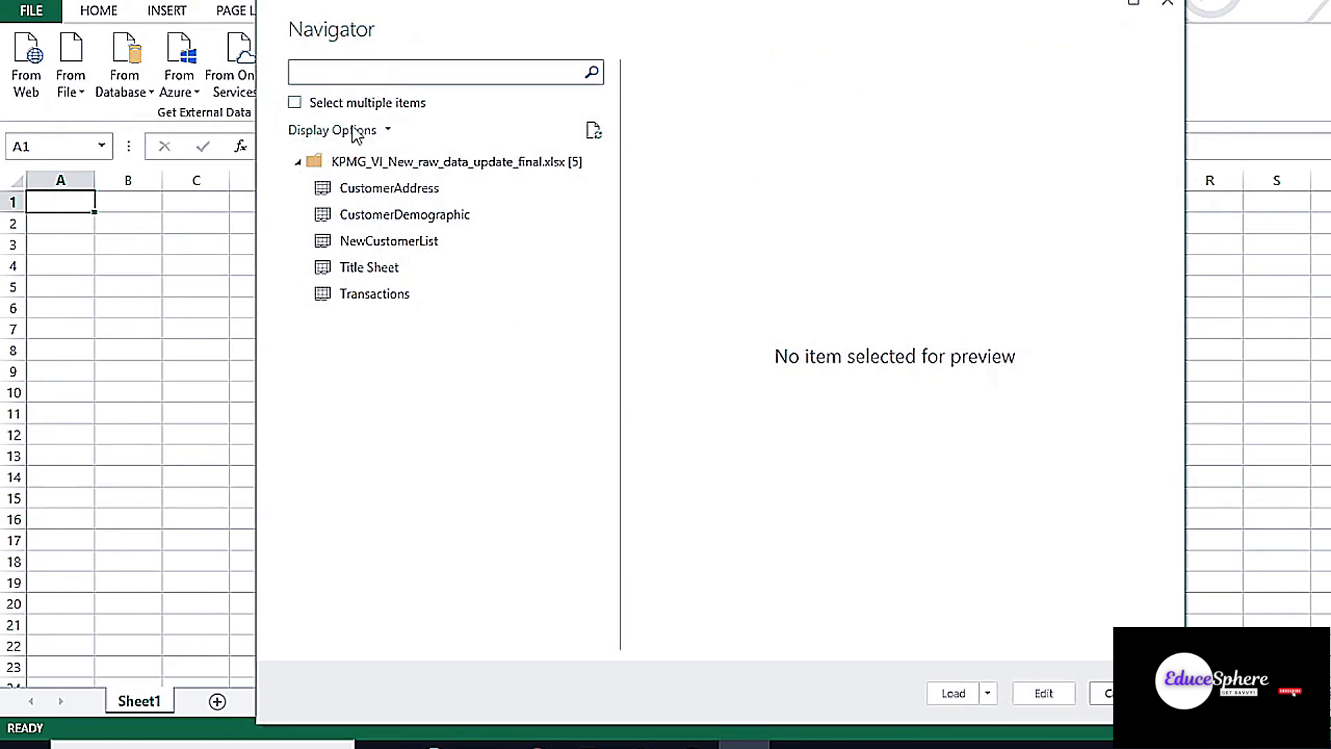
Enable selecting multiple items and include the CustomerAddress, CustomerDemographic, NewCustomerList, Title Sheet and Transactions sheets
click(295, 102)
click(320, 187)
click(321, 214)
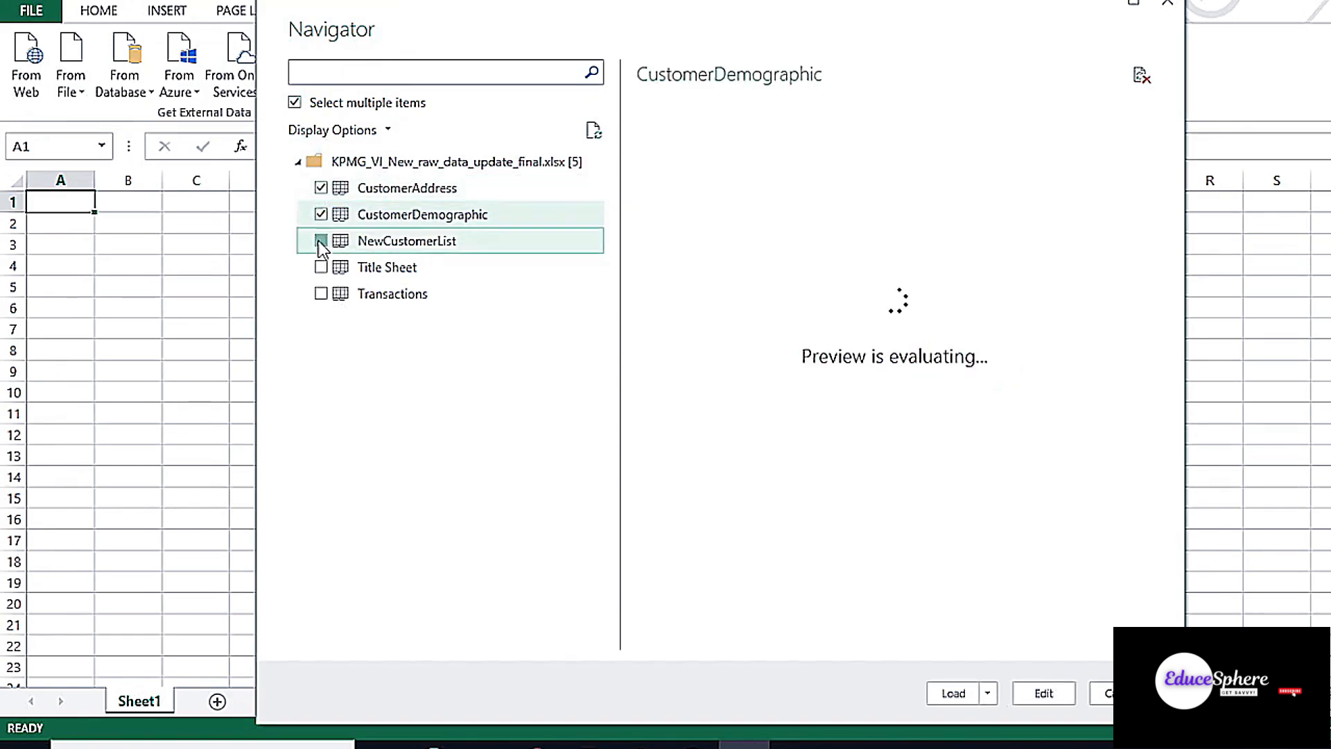
click(320, 241)
click(319, 267)
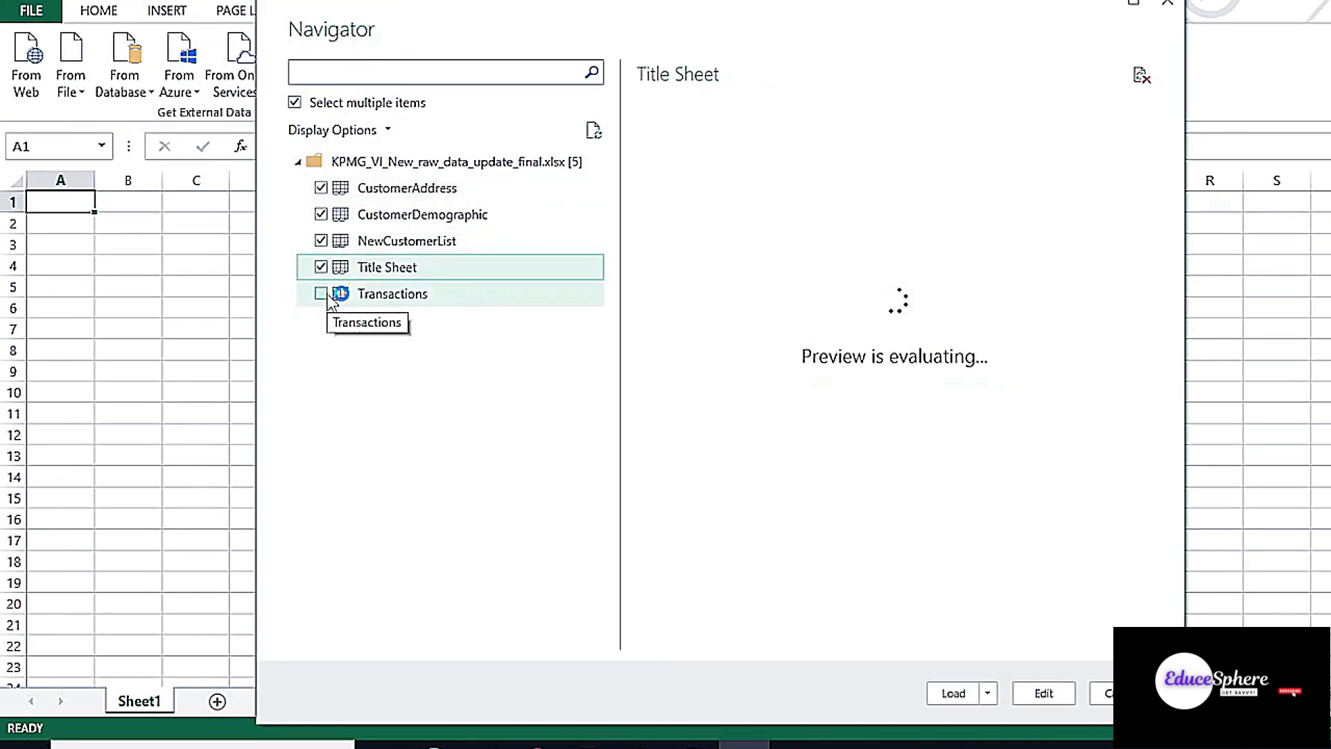
click(321, 294)
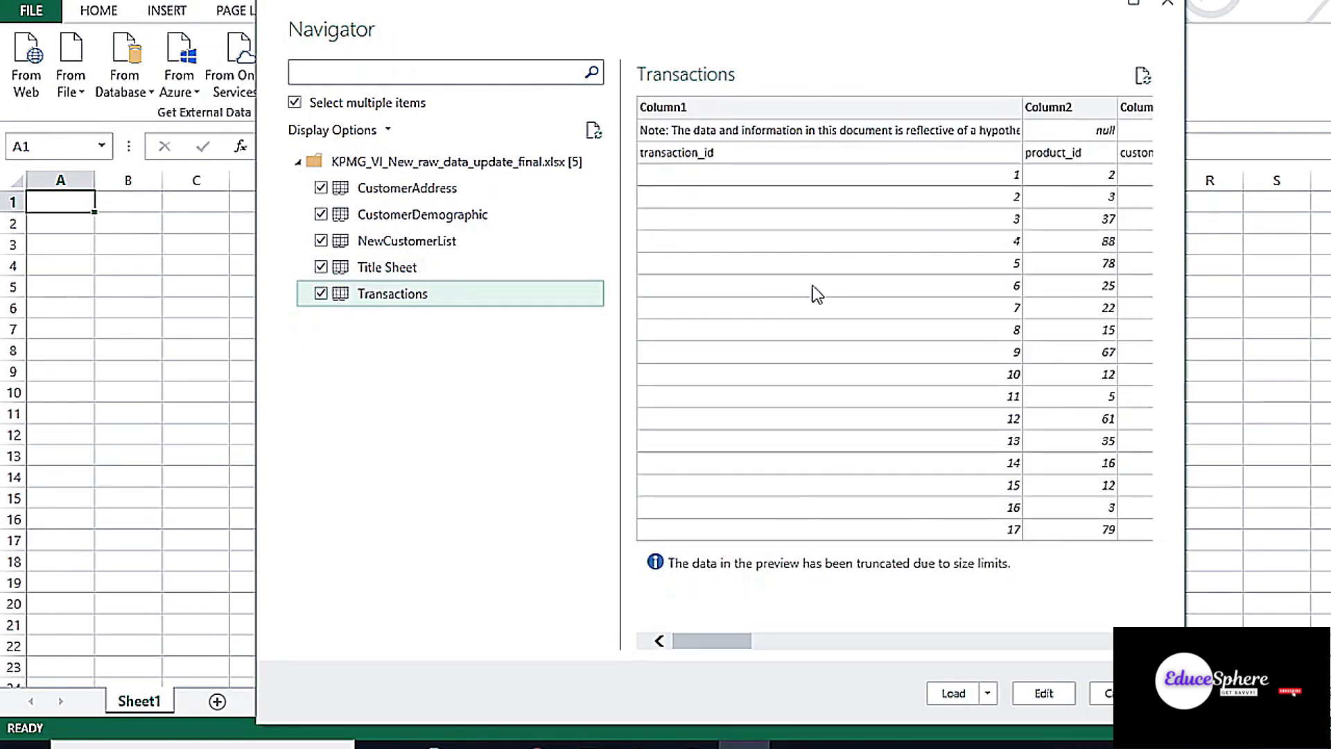
Preview the Transactions and NewCustomerList data, and open the selected sheets in the query editor
drag(737, 642, 731, 709)
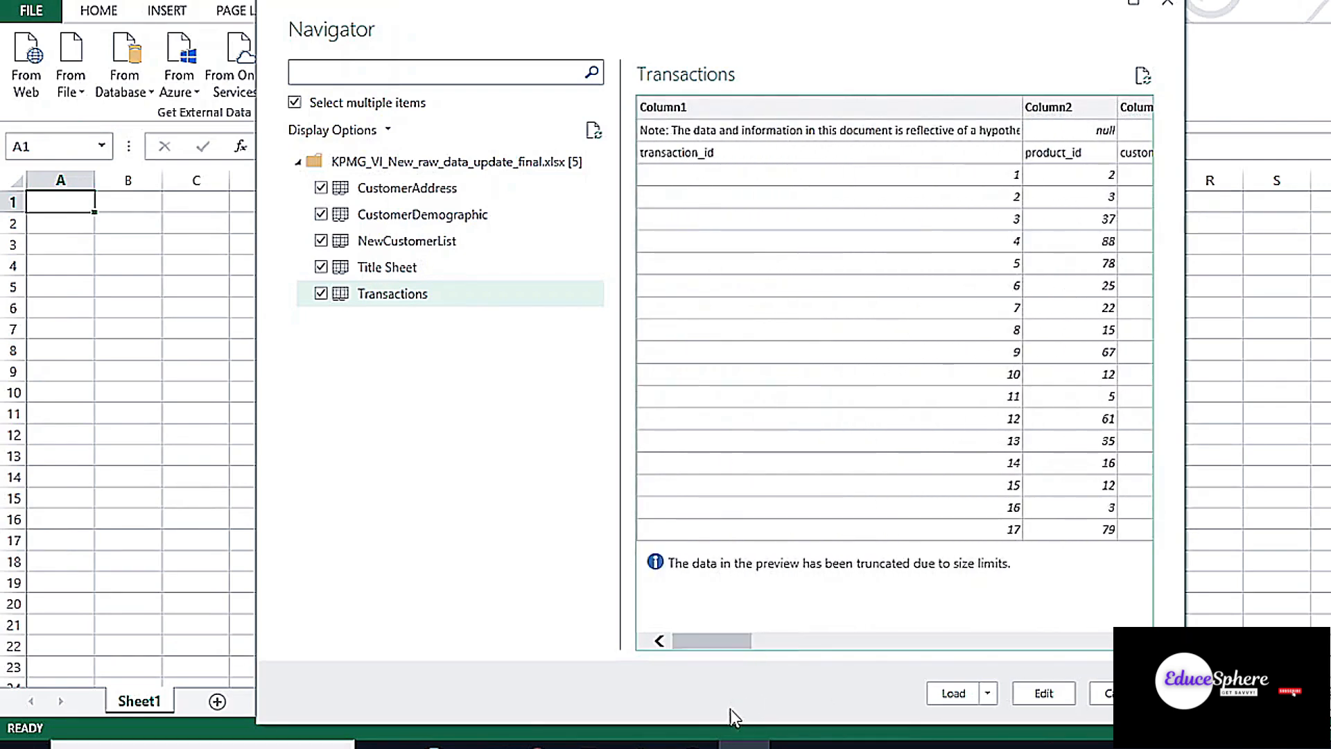
click(444, 251)
click(685, 645)
mouse_move(719, 642)
mouse_down()
mouse_move(1040, 642)
mouse_move(718, 642)
mouse_up()
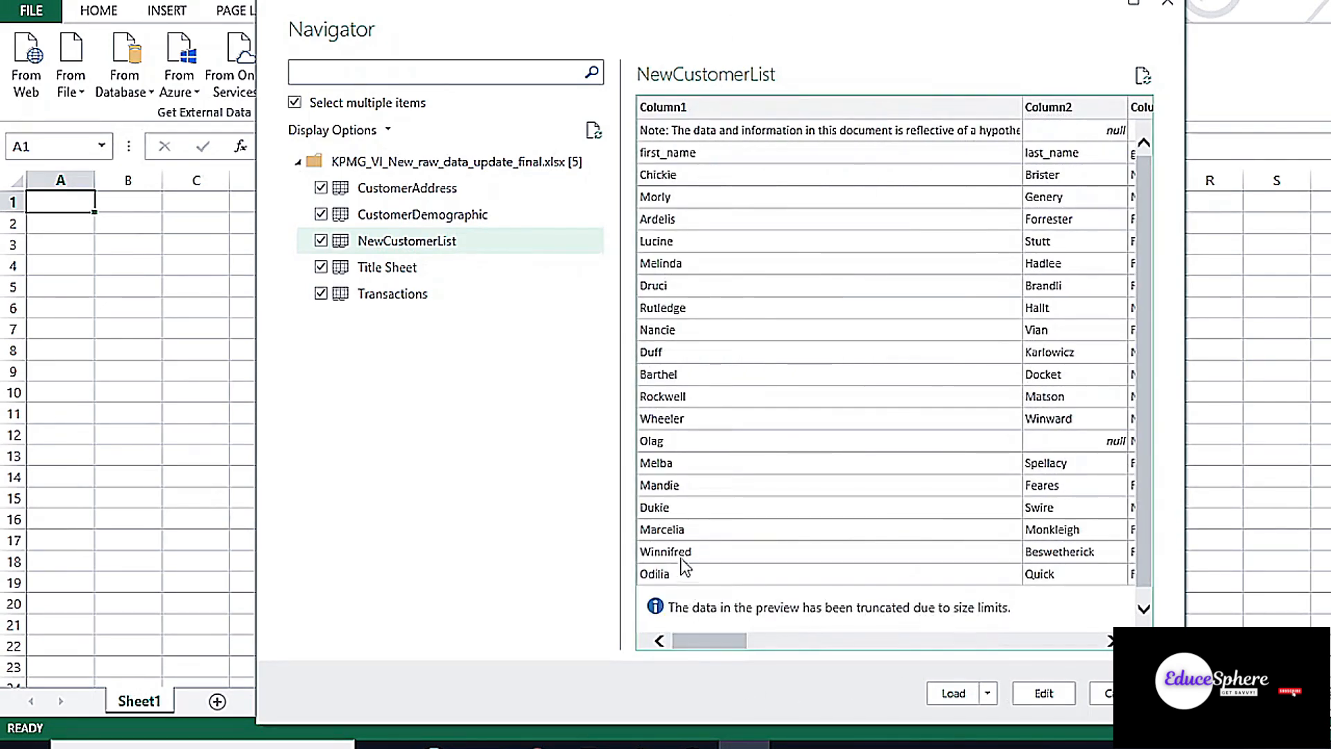
click(972, 699)
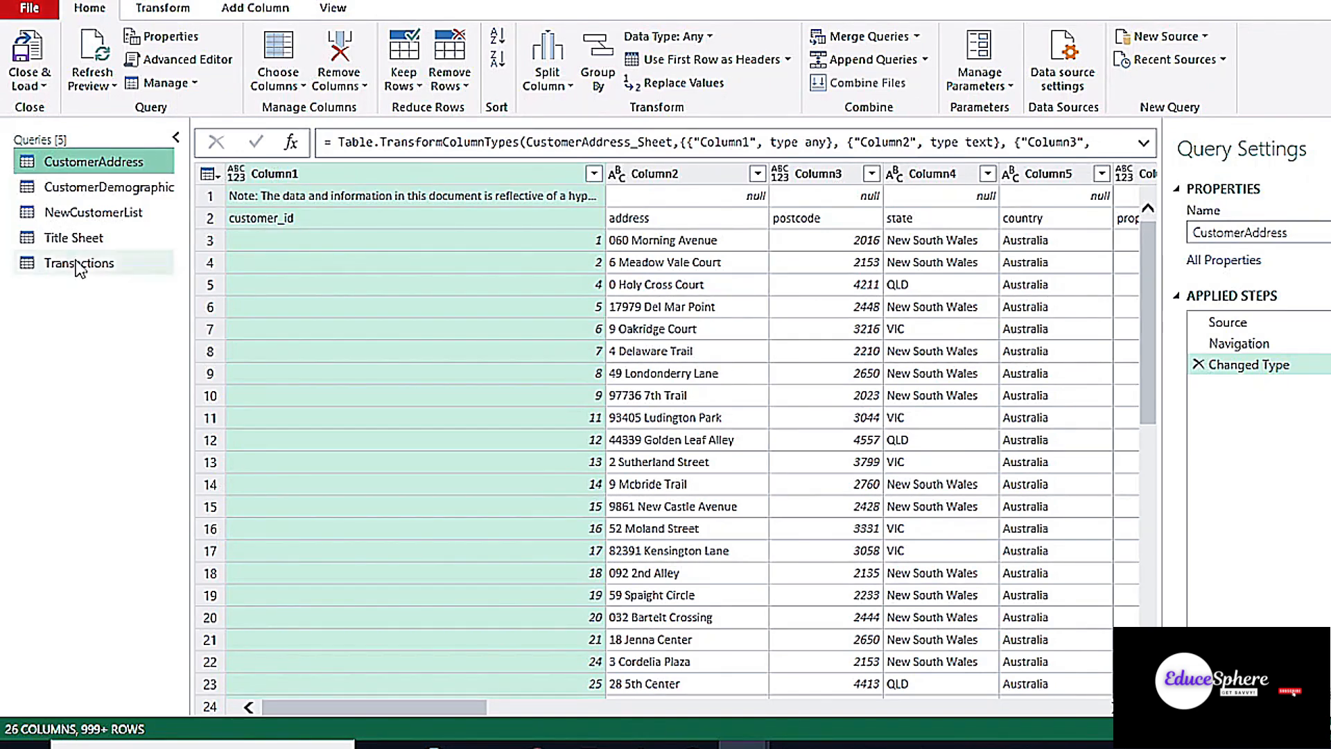
Examine the Title Sheet query's notes and module task descriptions, widening Column3 to read more of its text
click(90, 244)
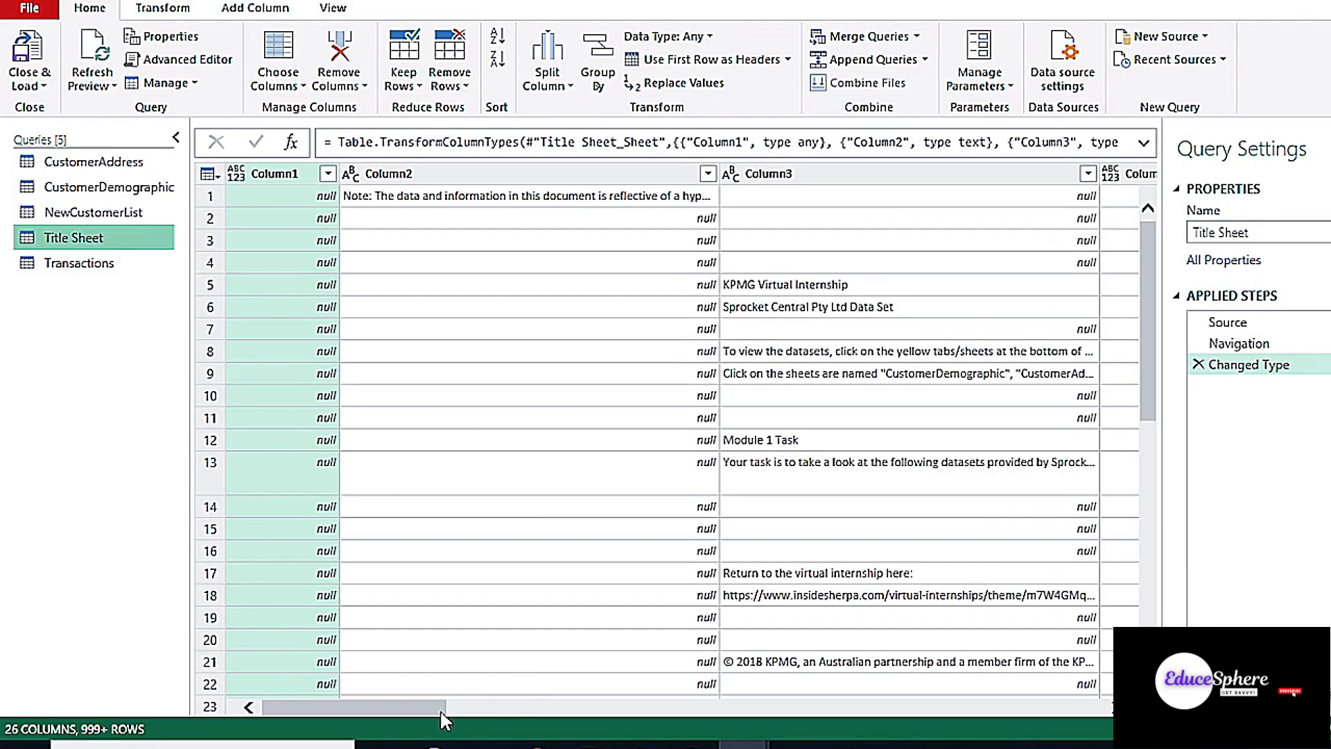
scroll(809, 360, down, 8)
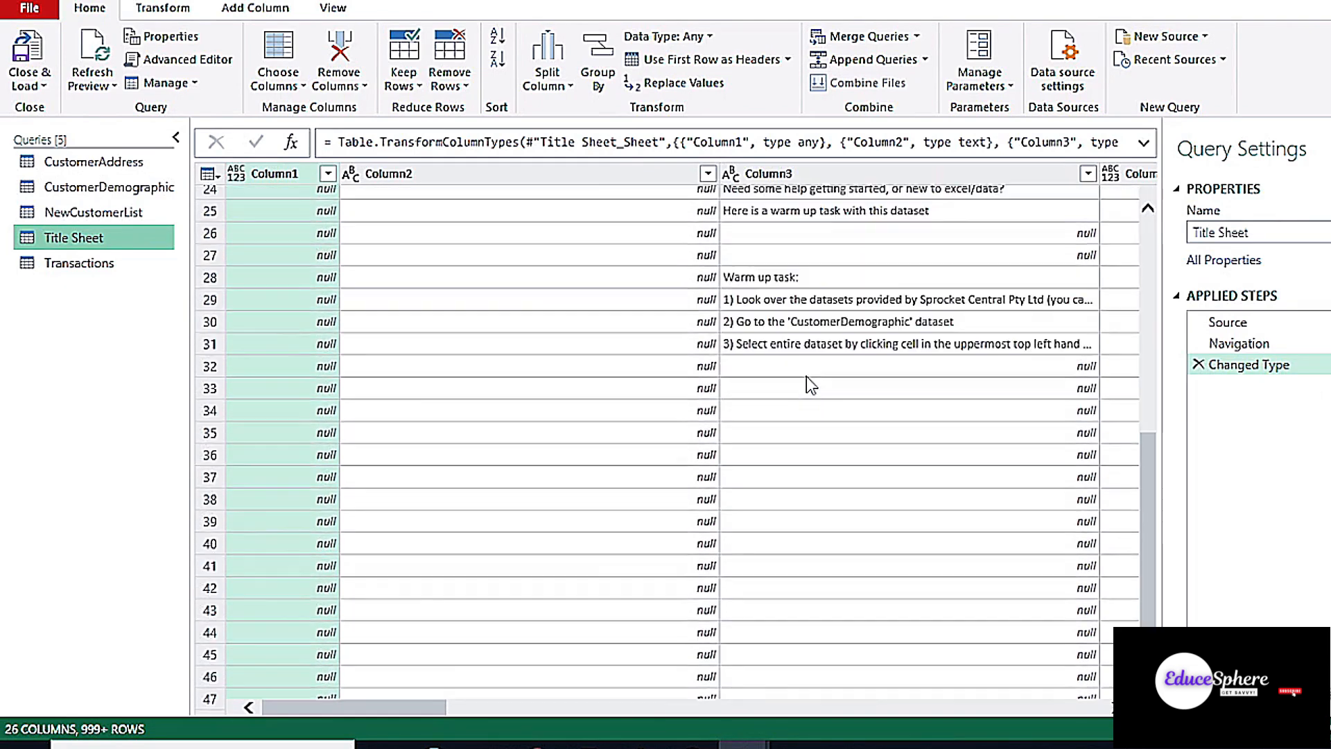
drag(433, 701, 518, 707)
scroll(387, 440, up, 8)
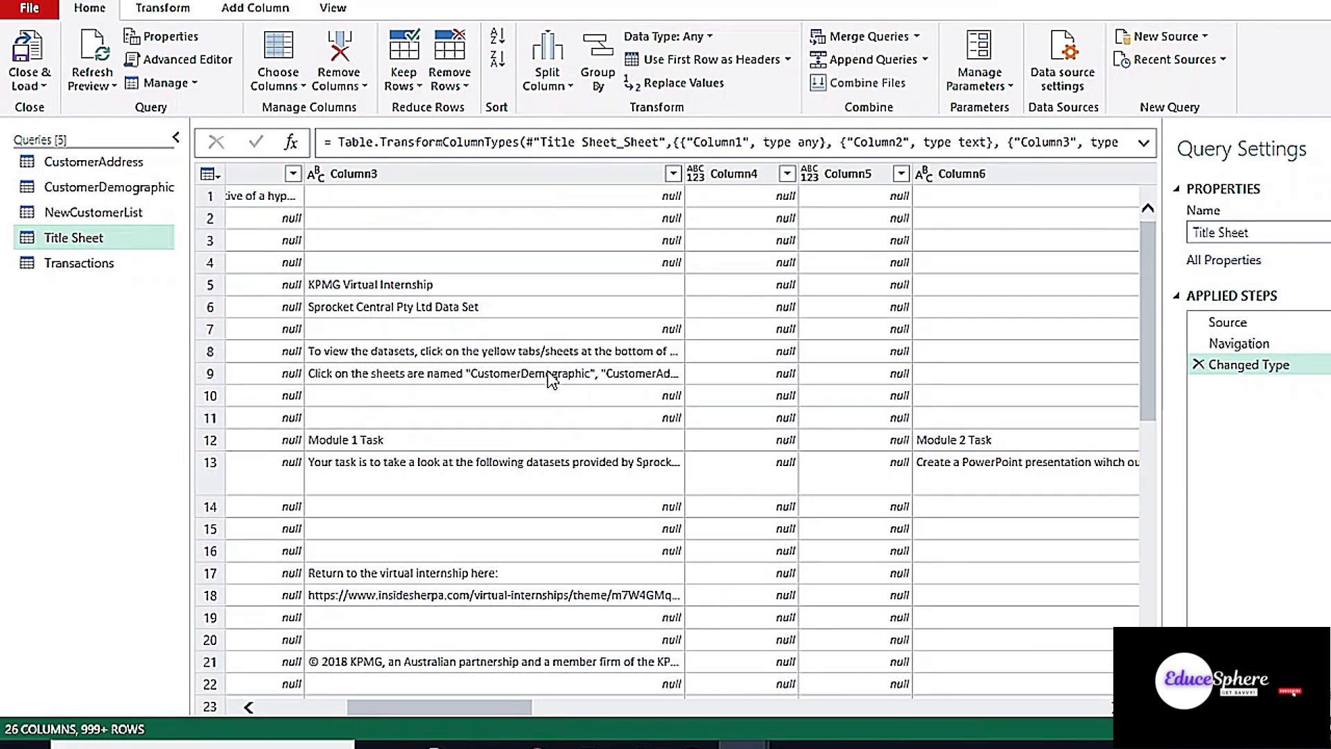
scroll(548, 374, down, 1)
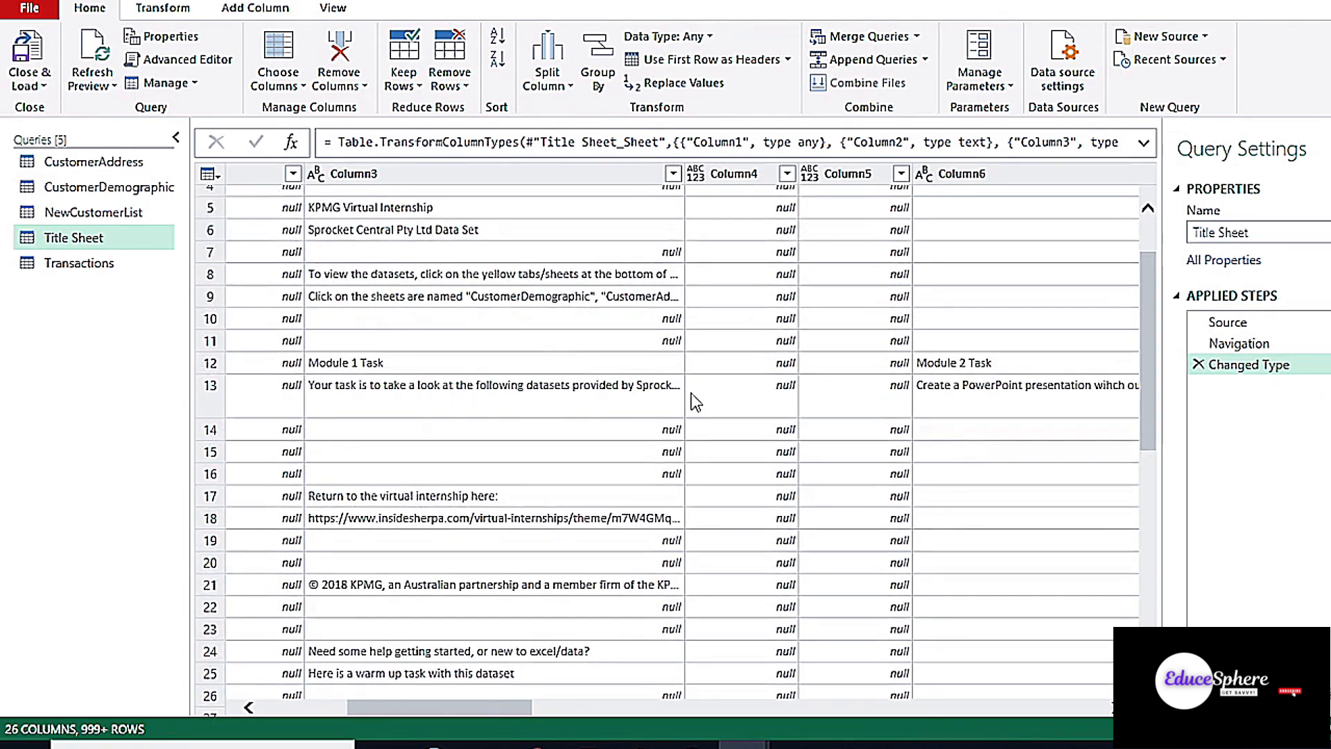
drag(690, 174, 820, 198)
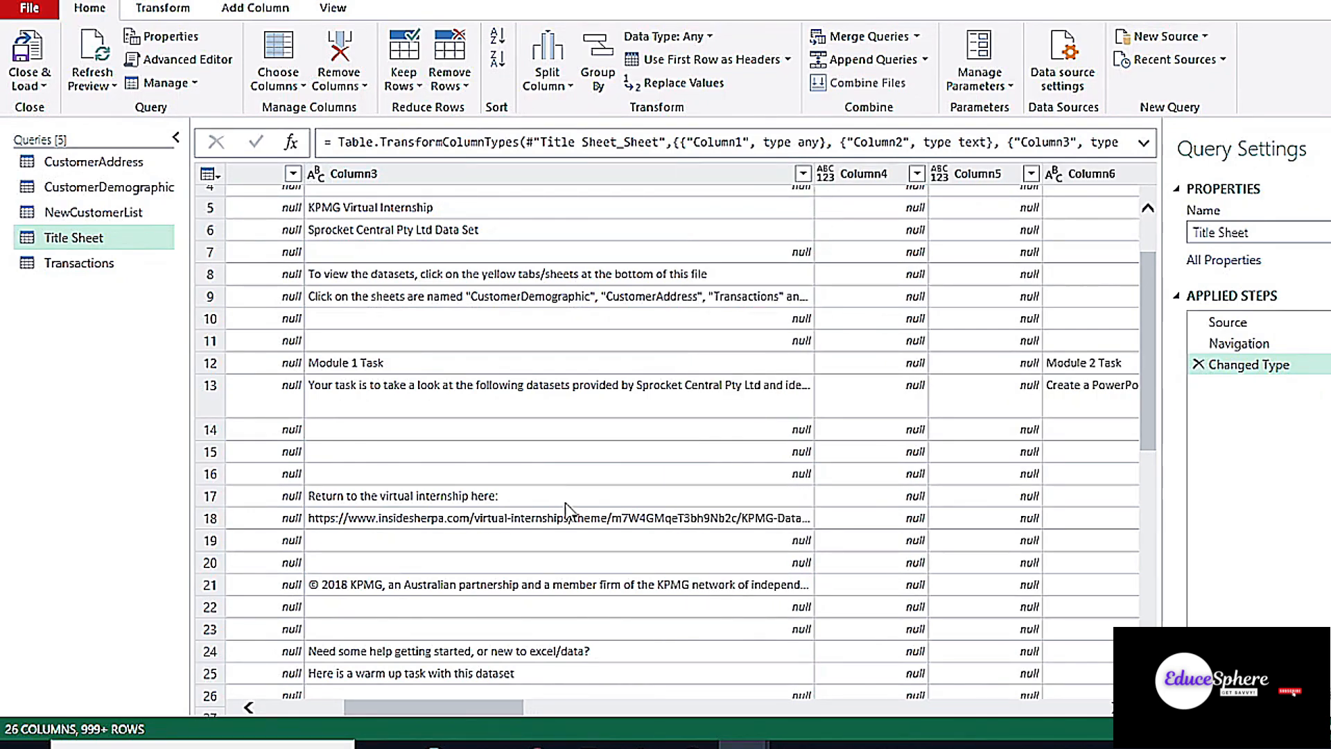
scroll(570, 512, down, 3)
drag(476, 707, 603, 740)
scroll(642, 327, up, 3)
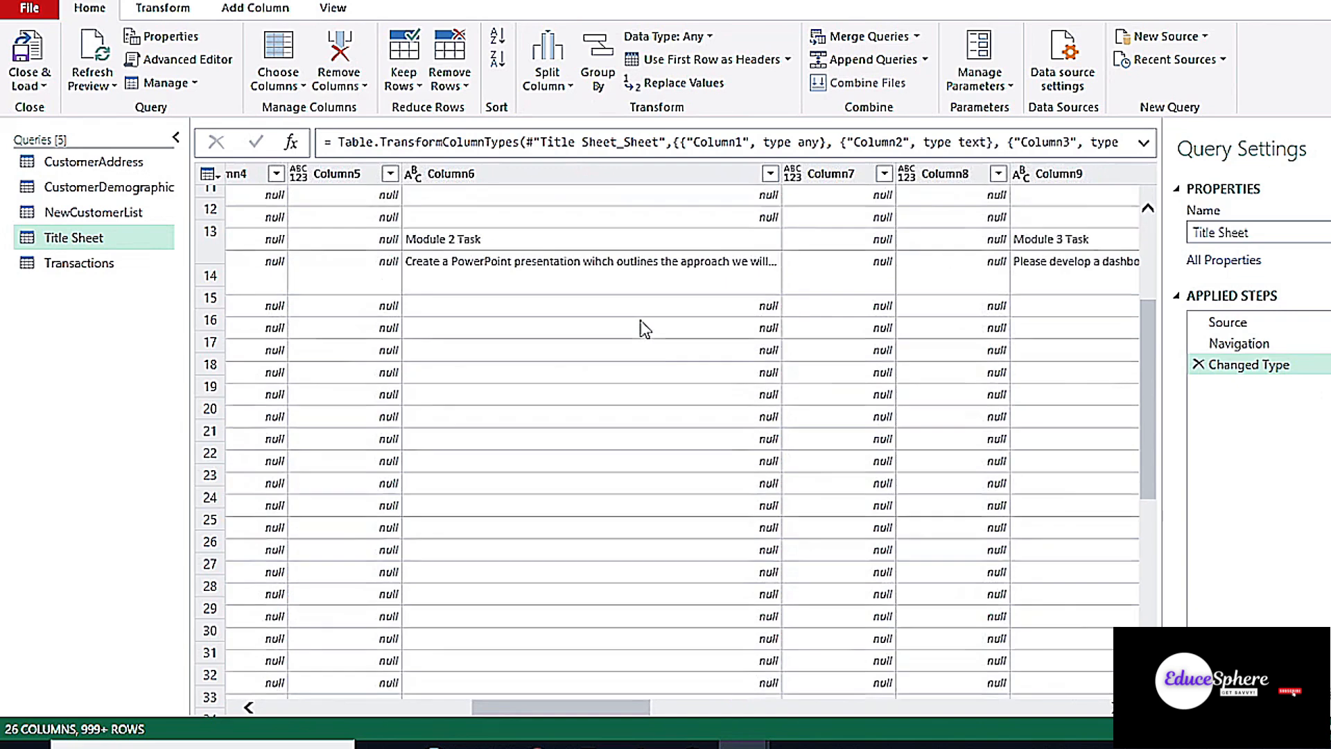
click(758, 395)
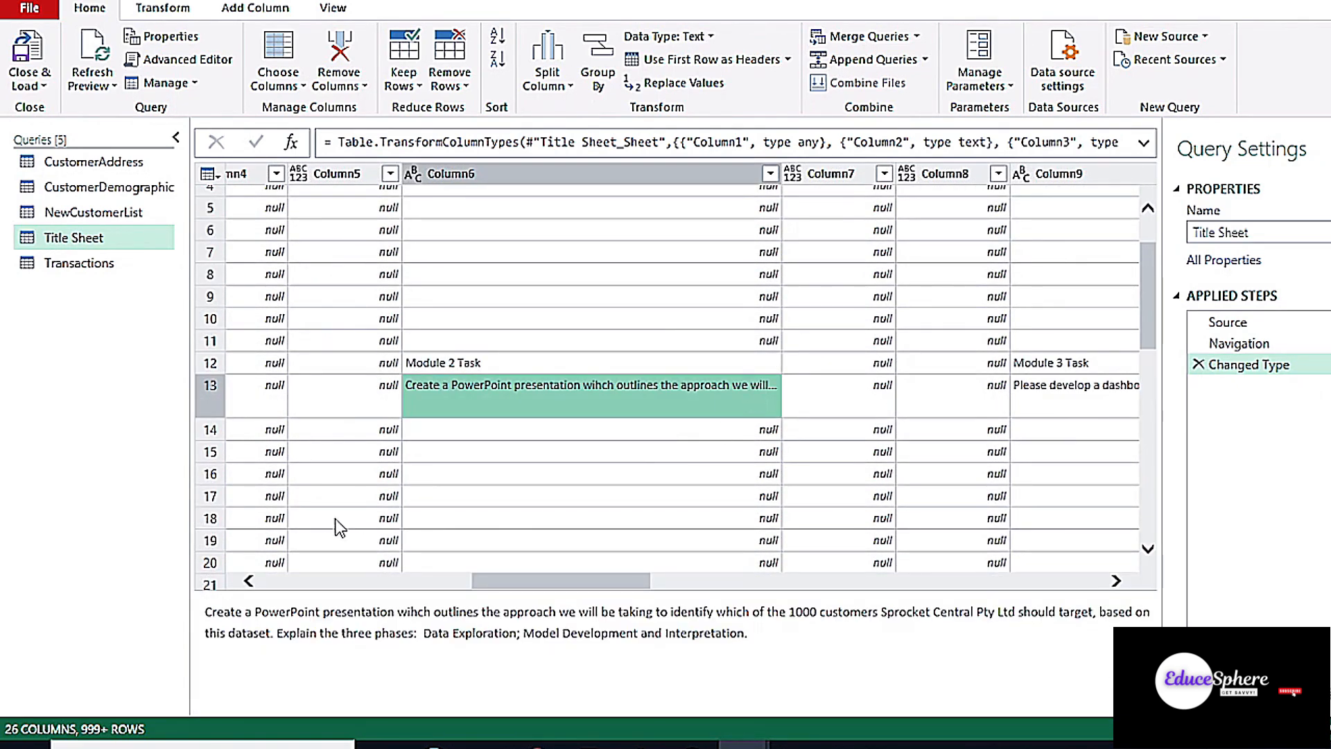
Delete the Title Sheet query and confirm its removal
drag(555, 583, 345, 582)
right_click(167, 239)
click(229, 309)
click(822, 398)
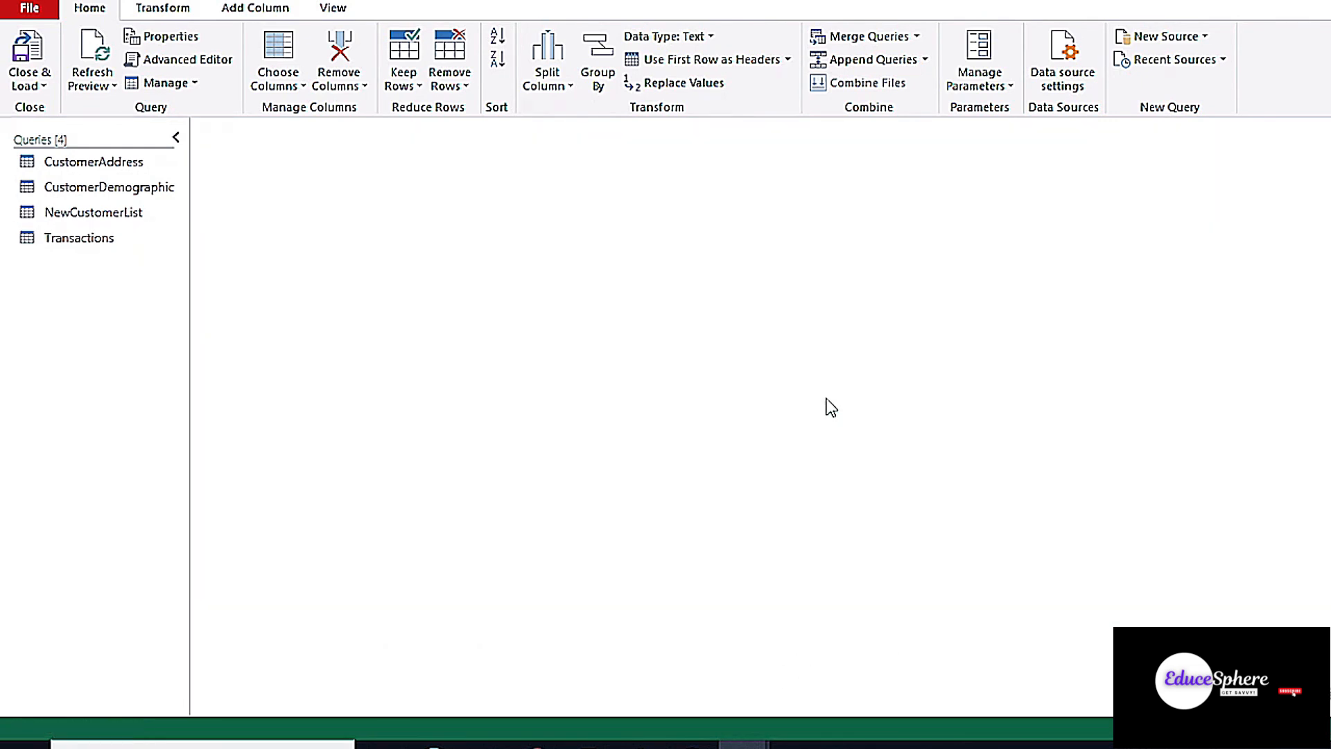
Remove the top 1 row, which holds the note, from the Transactions query
click(96, 244)
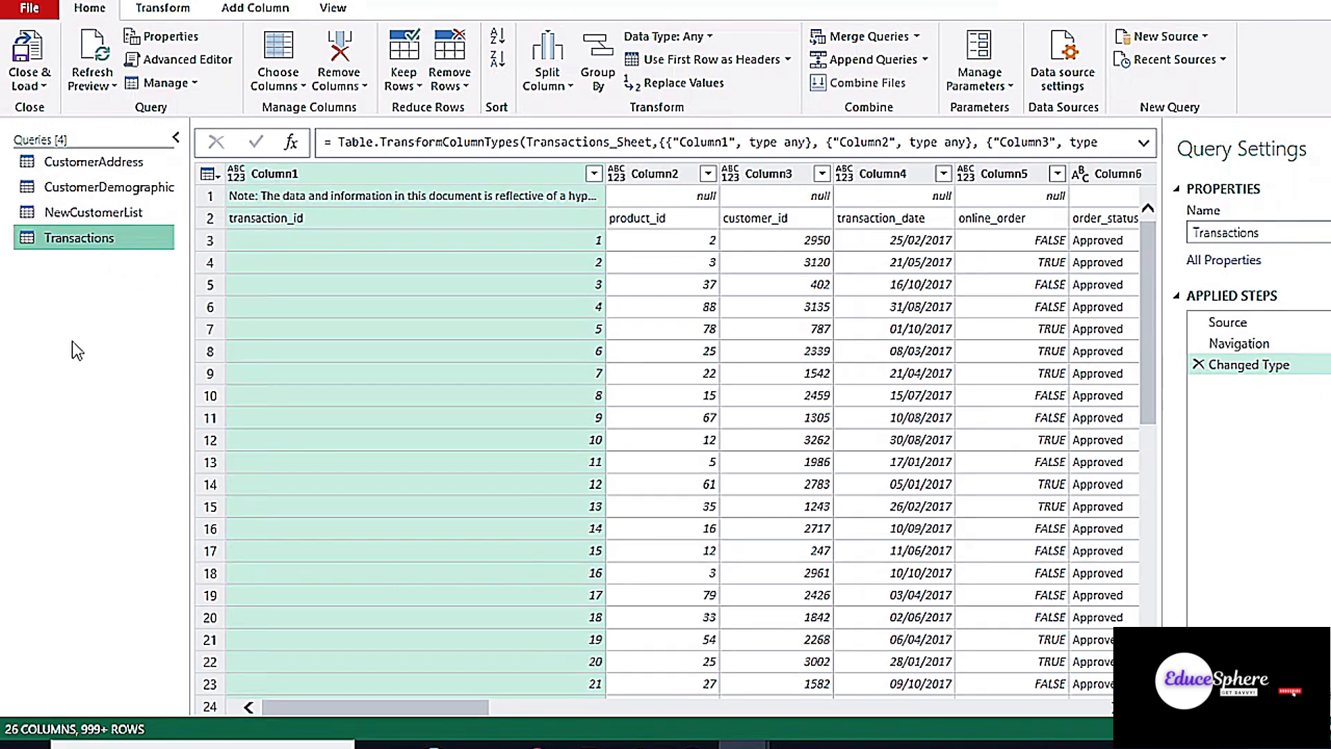
click(725, 246)
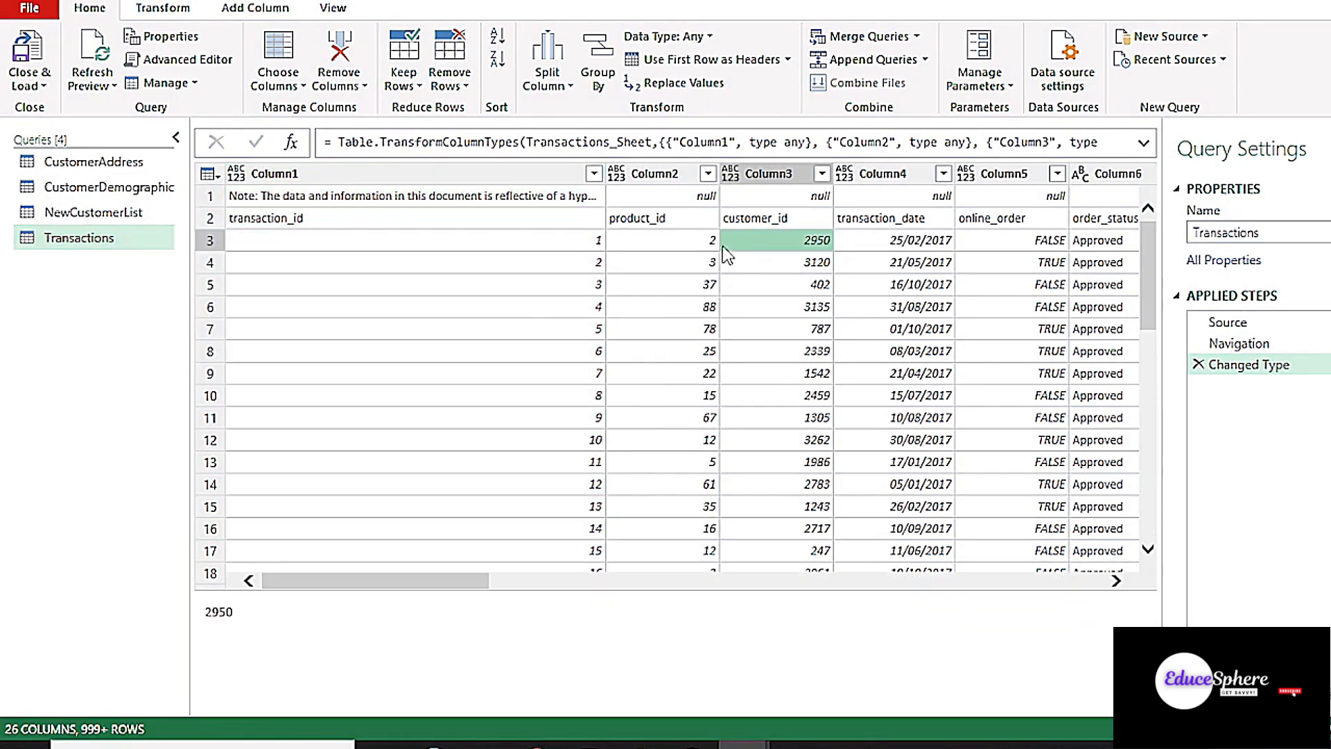
click(211, 198)
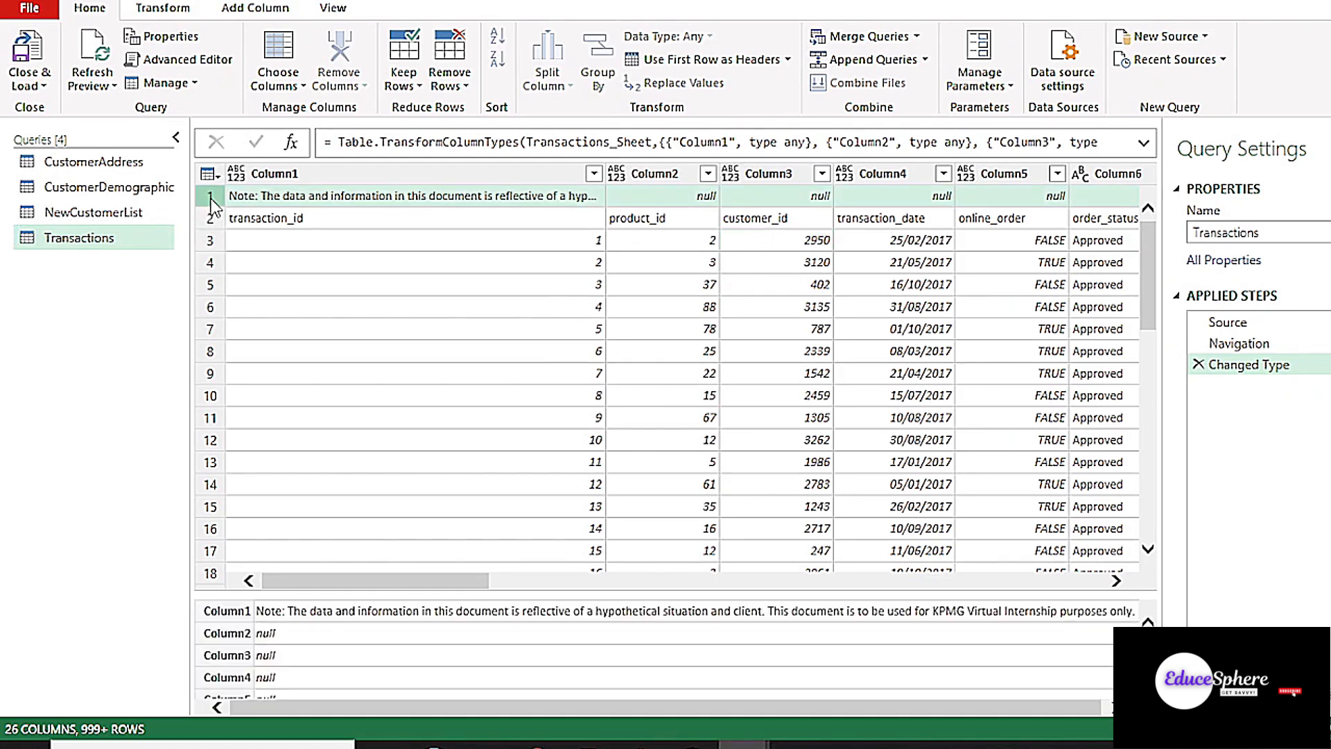
scroll(367, 626, down, 1)
scroll(371, 634, down, 3)
scroll(373, 638, up, 2)
scroll(373, 638, up, 2)
click(460, 86)
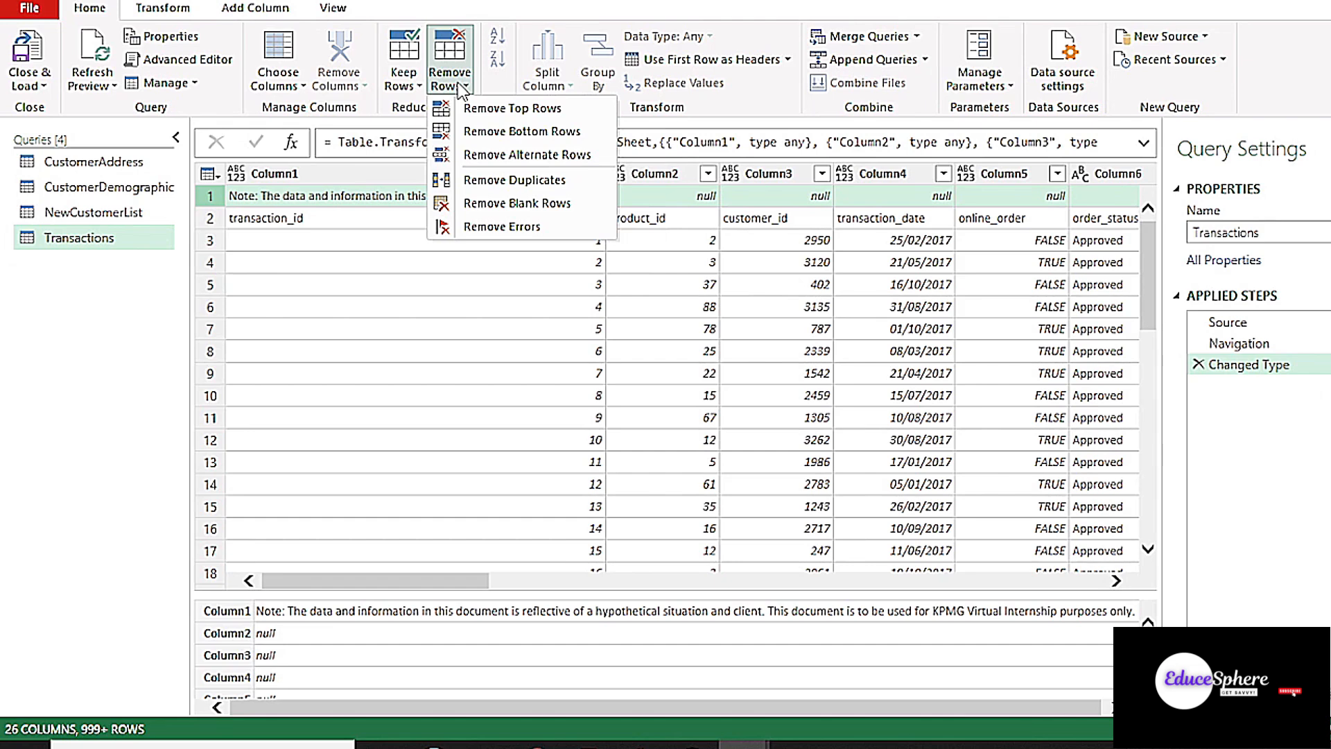
click(479, 109)
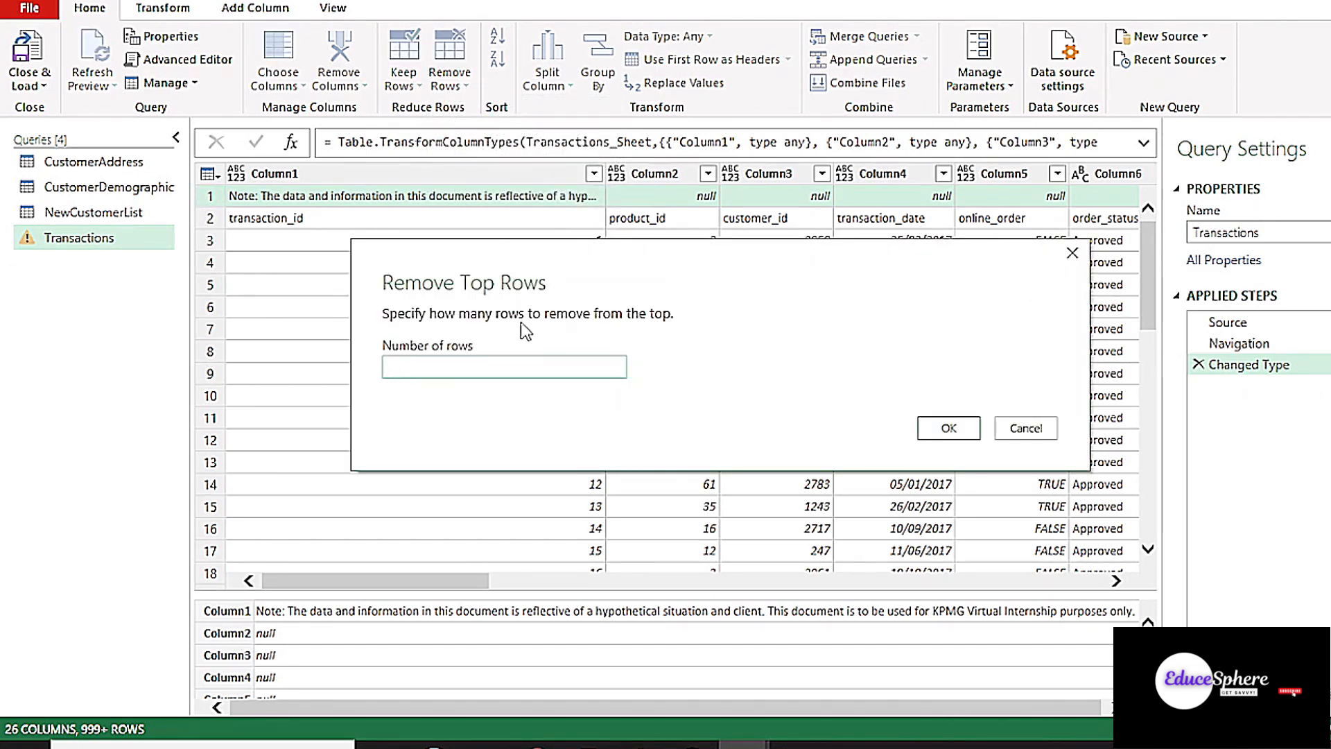
text(1)
click(935, 427)
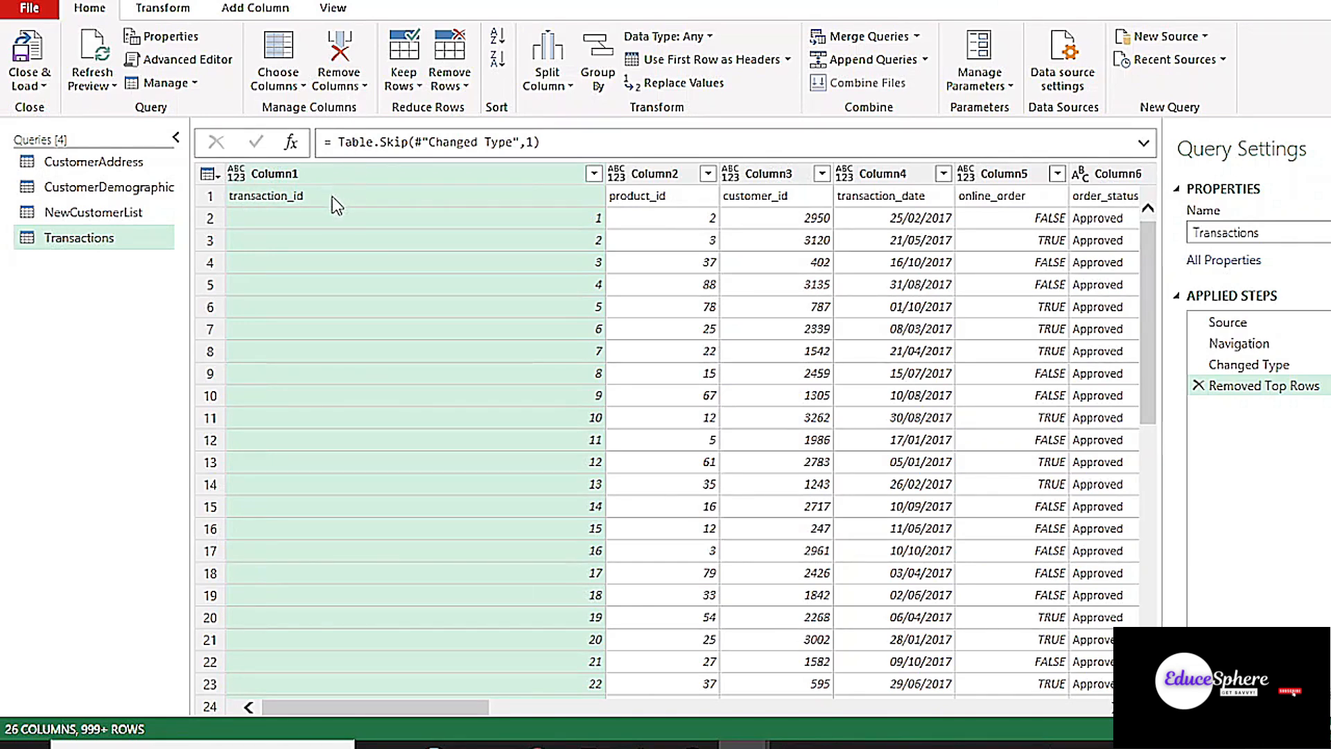
Promote the first row of the Transactions query to headers and check the columns across the table
click(787, 60)
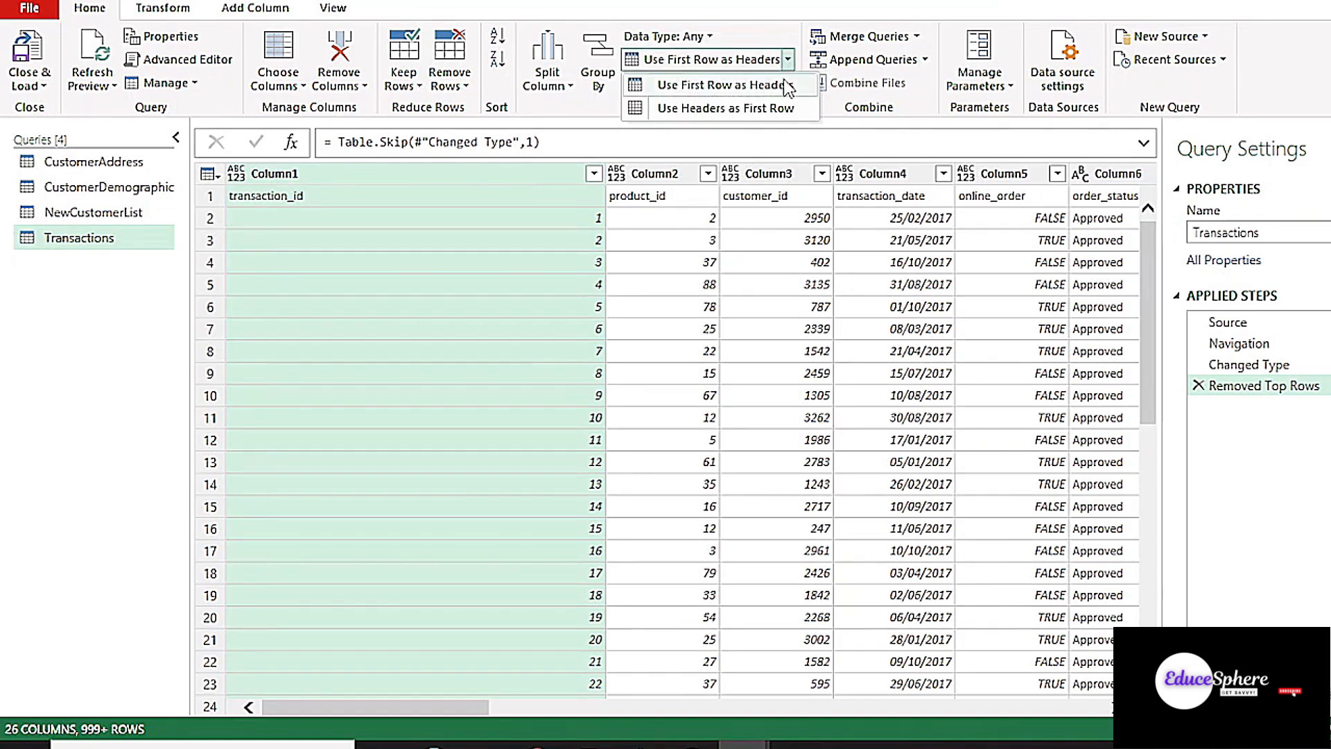
click(785, 82)
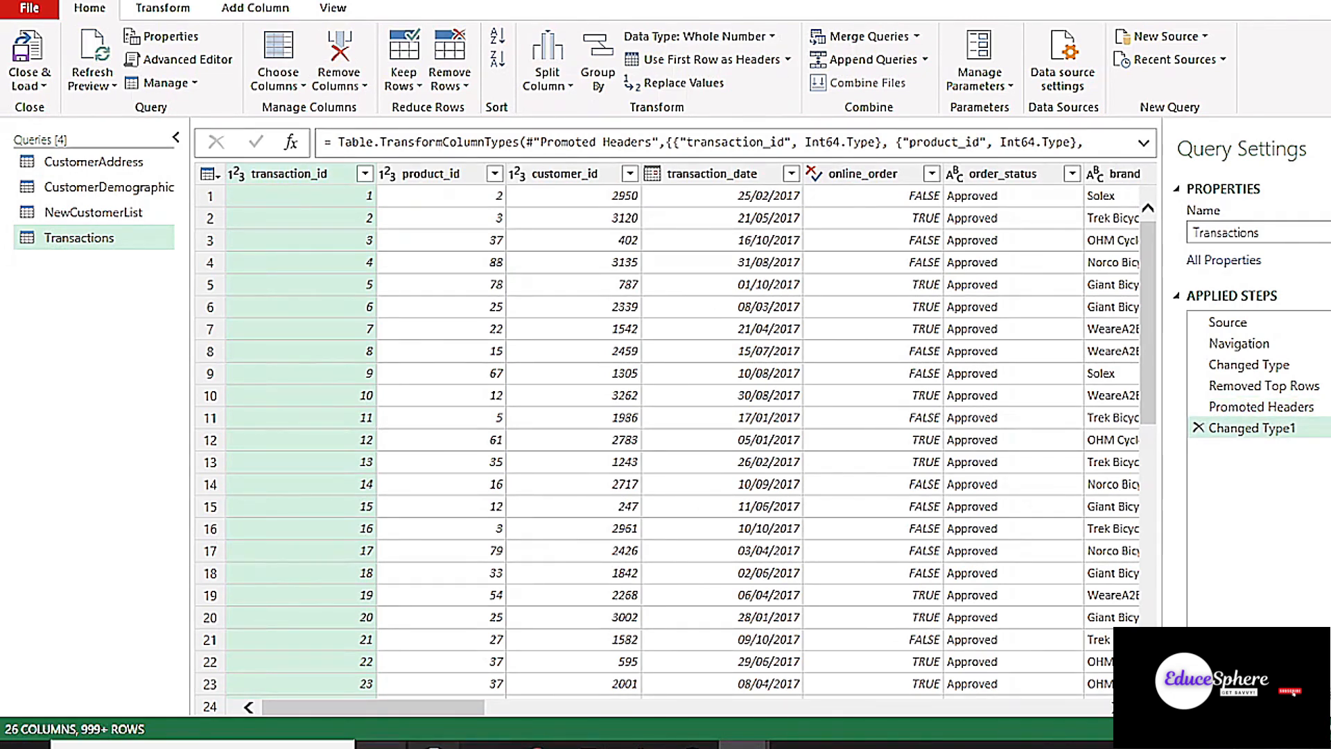
drag(343, 712, 697, 704)
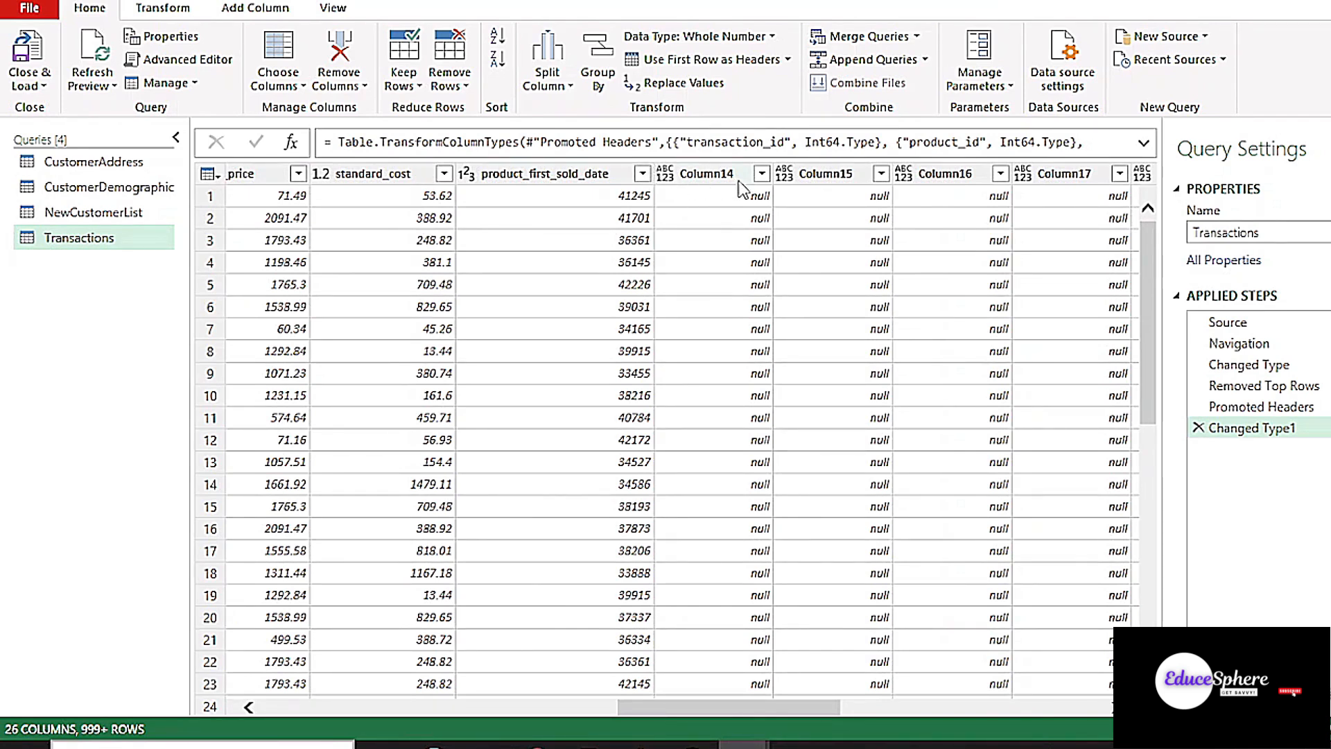
drag(681, 709, 326, 707)
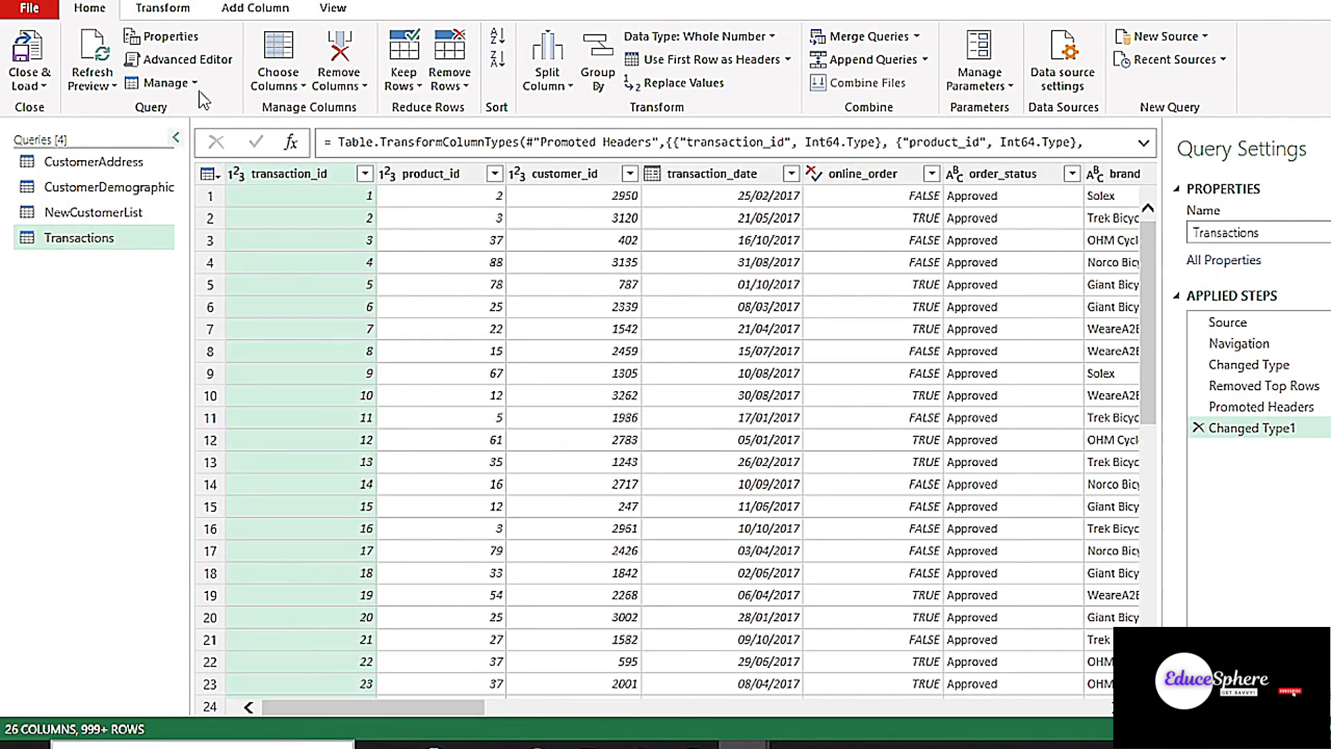
Open the Choose Columns dialog for the Transactions query
click(299, 89)
click(313, 109)
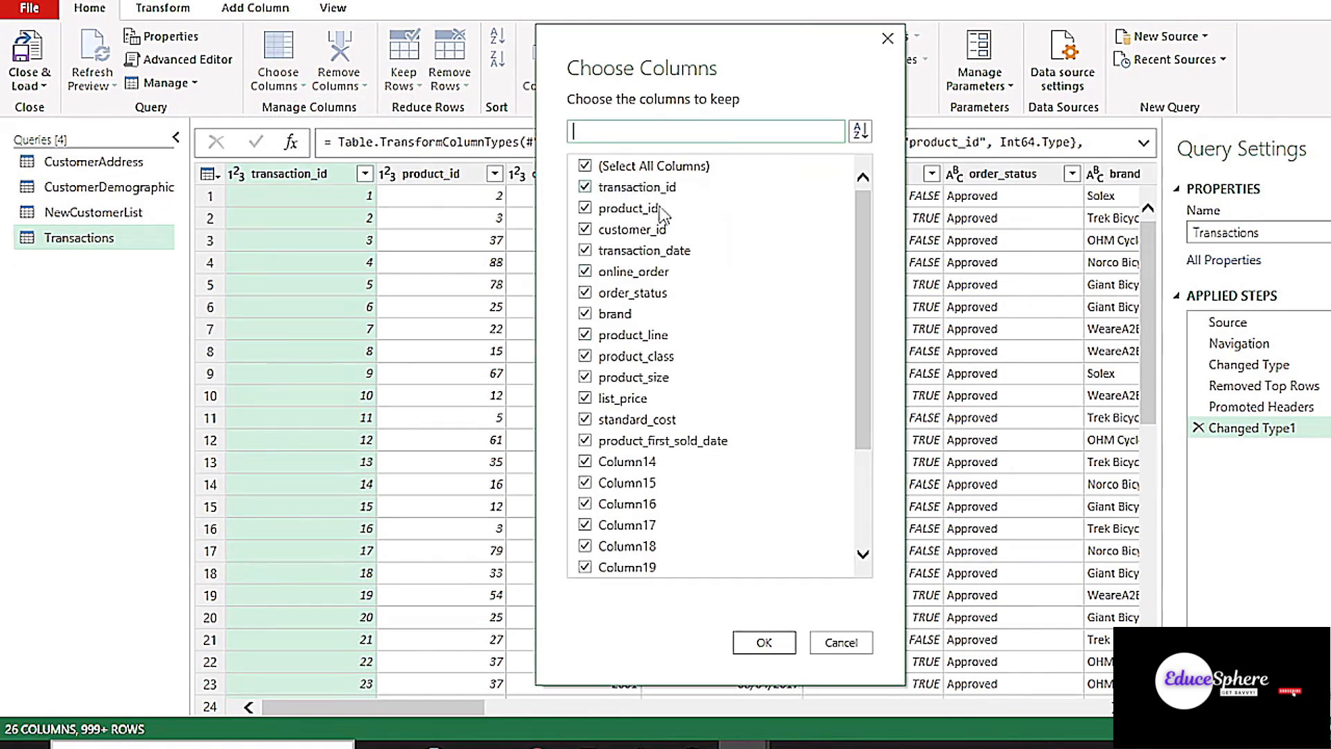
drag(871, 229, 844, 207)
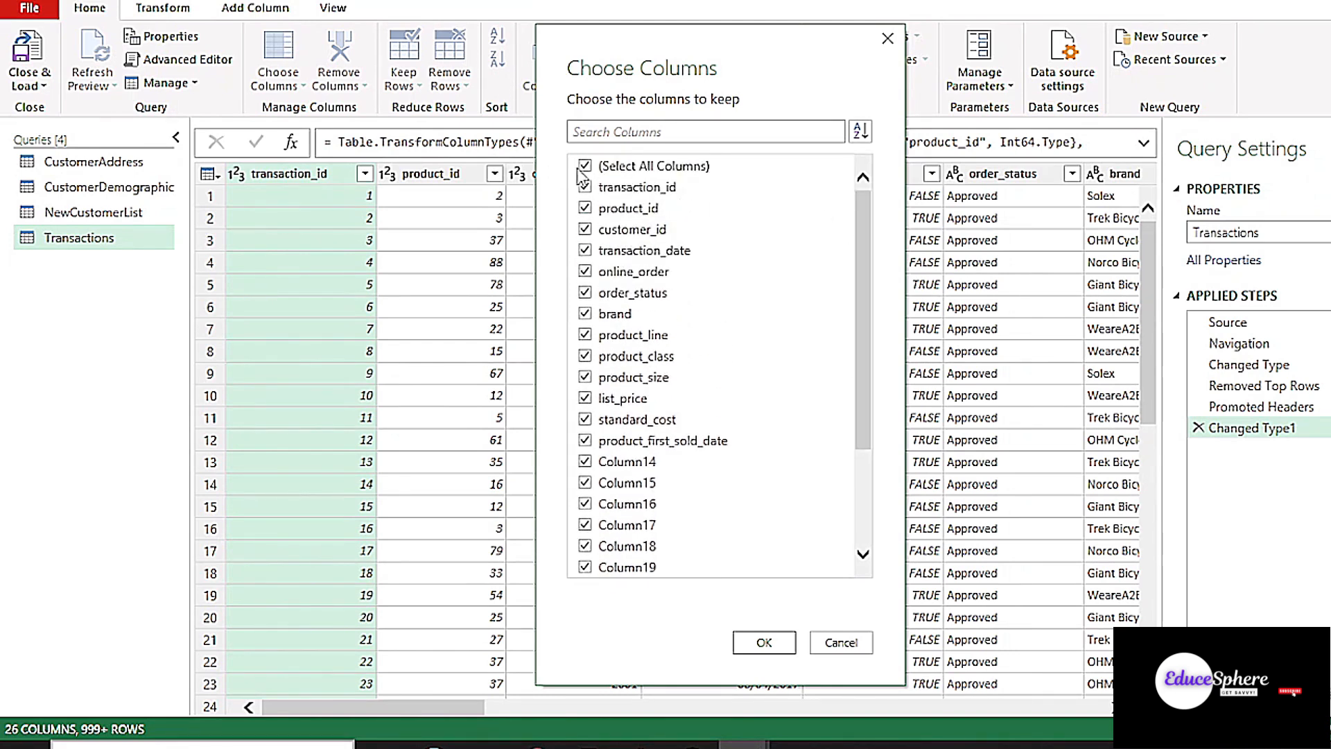
click(586, 186)
click(586, 208)
click(584, 188)
click(582, 208)
Filter the column list by "Column" and exclude Column14 through Column26 from the Transactions query
click(617, 133)
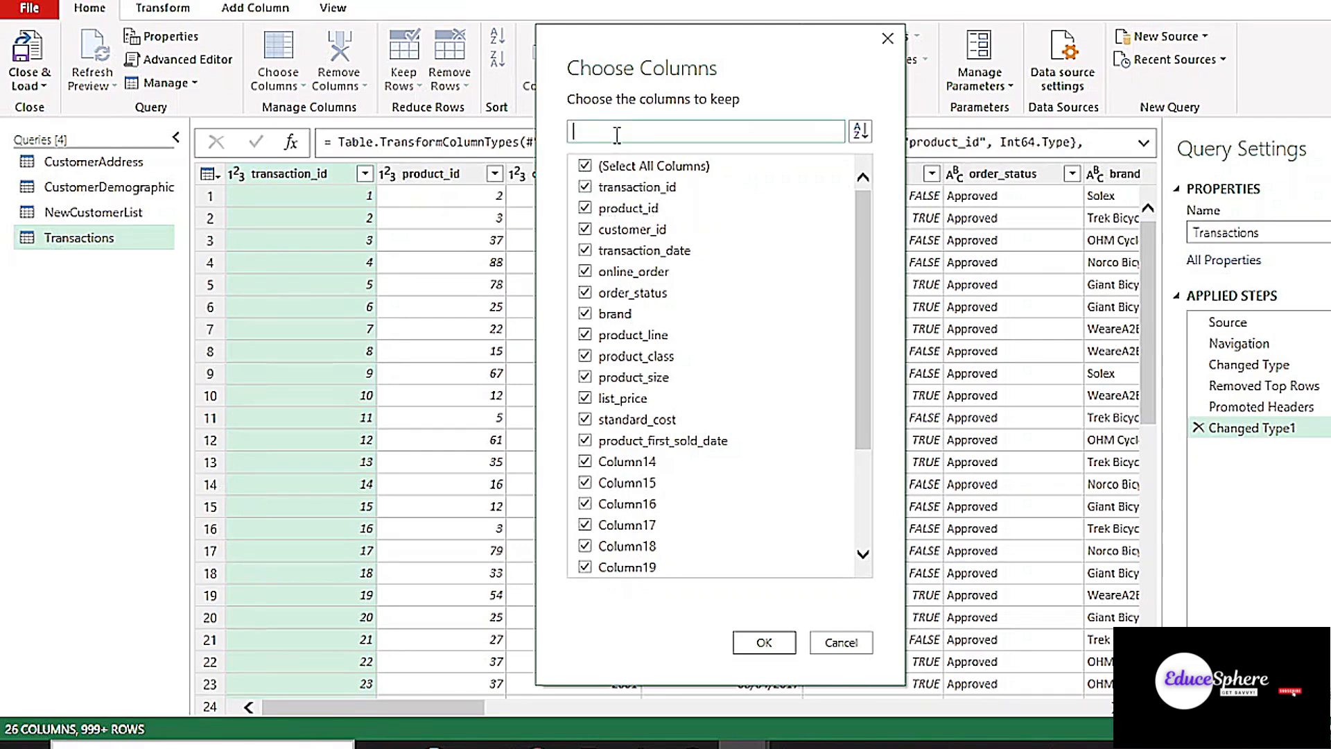
text(Colum)
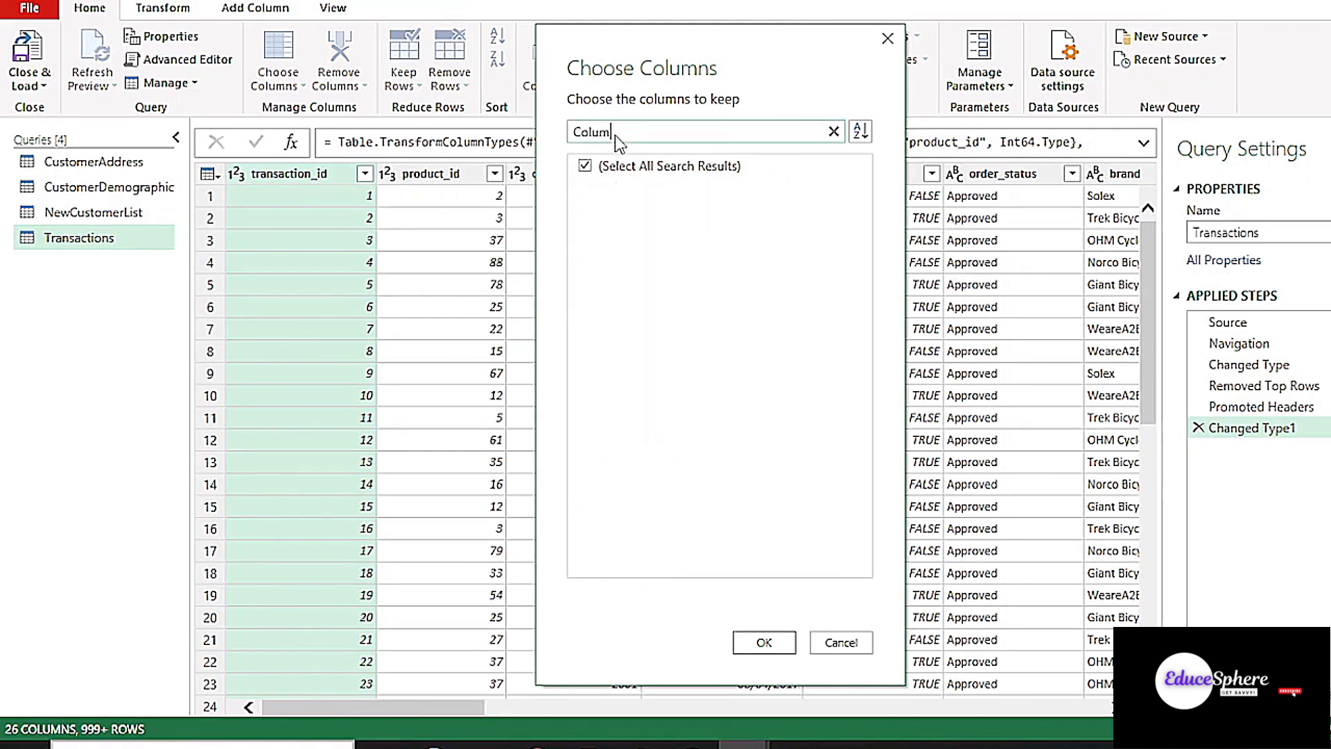
text(sn)
click(585, 166)
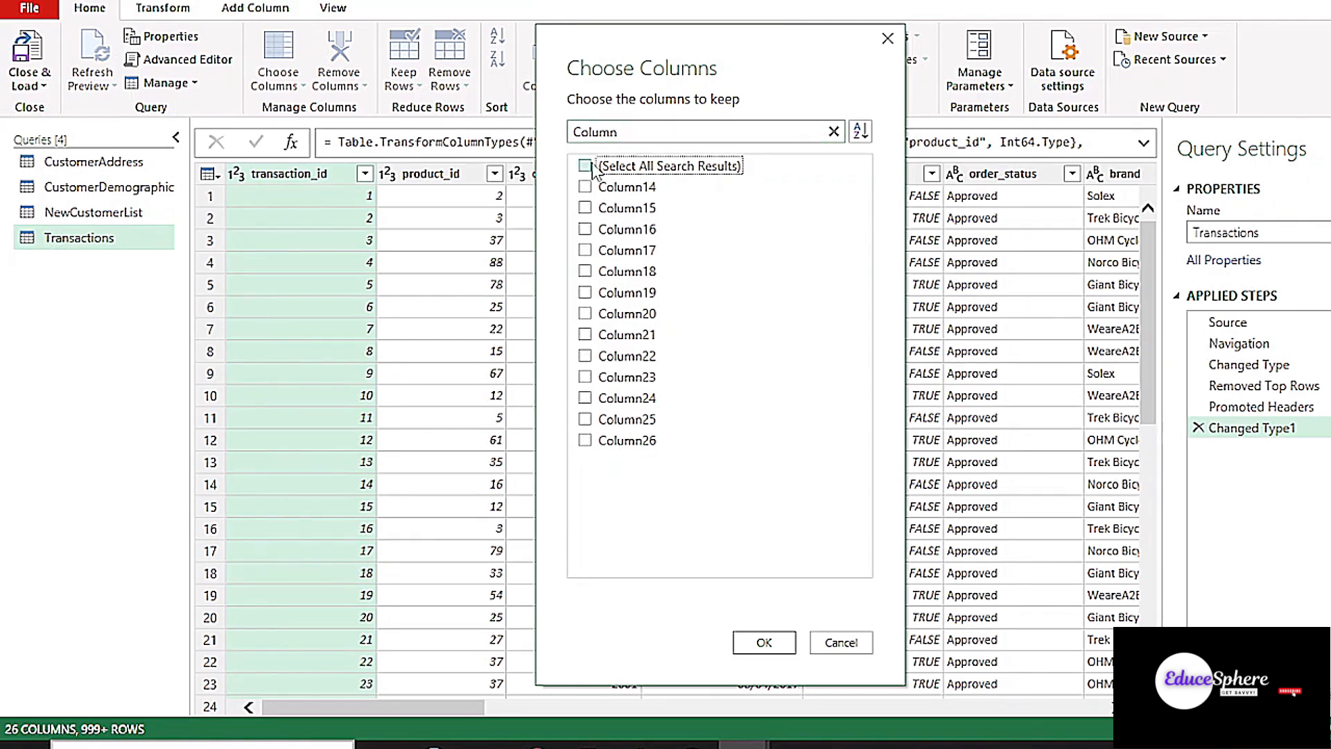
click(765, 642)
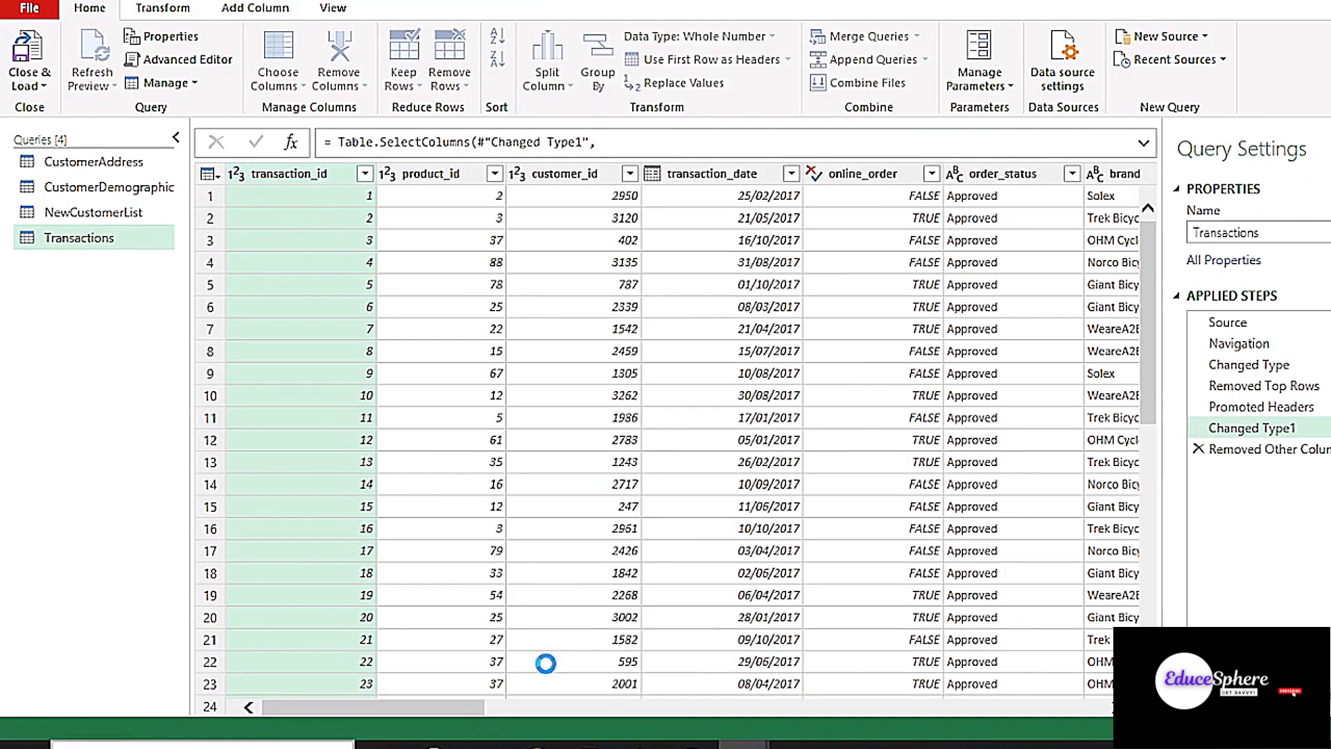
drag(355, 705, 923, 702)
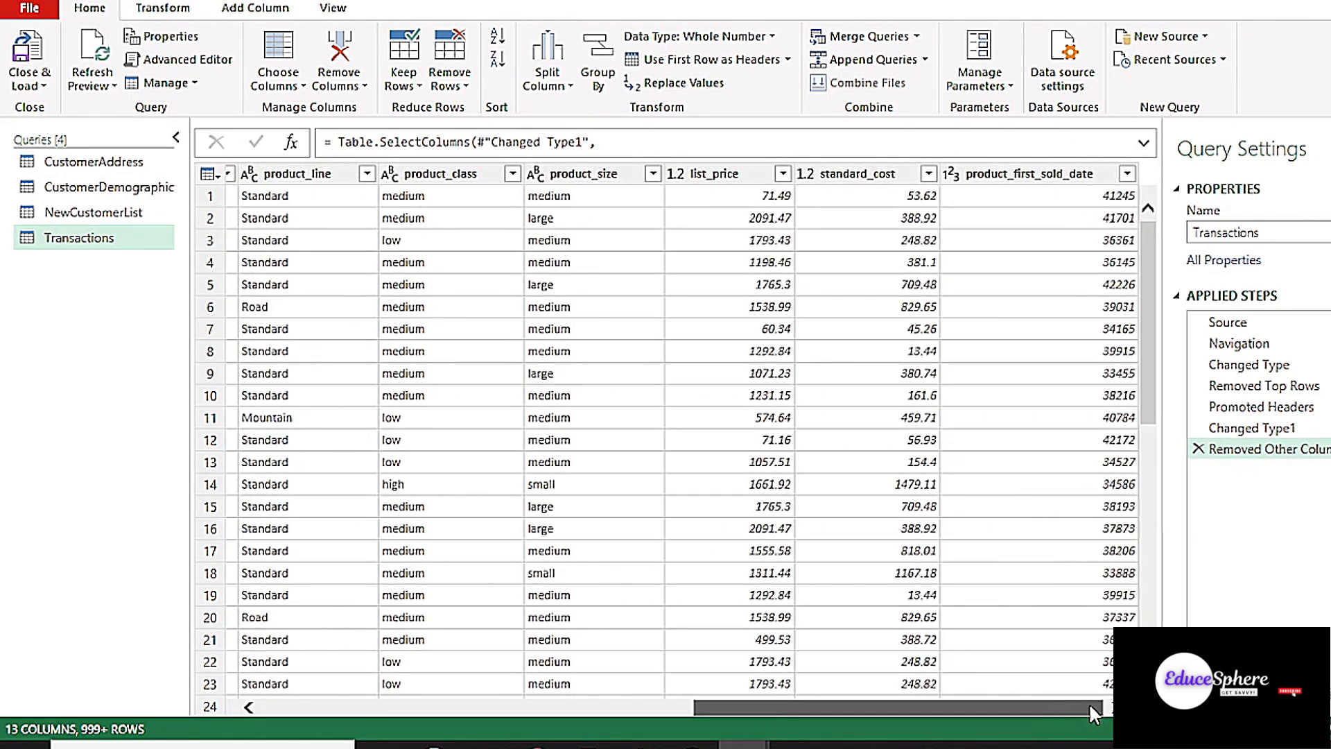
Check the transaction_id filter values, apply the filter with all values selected, and remove duplicates based on transaction_id
drag(921, 706, 489, 706)
click(524, 307)
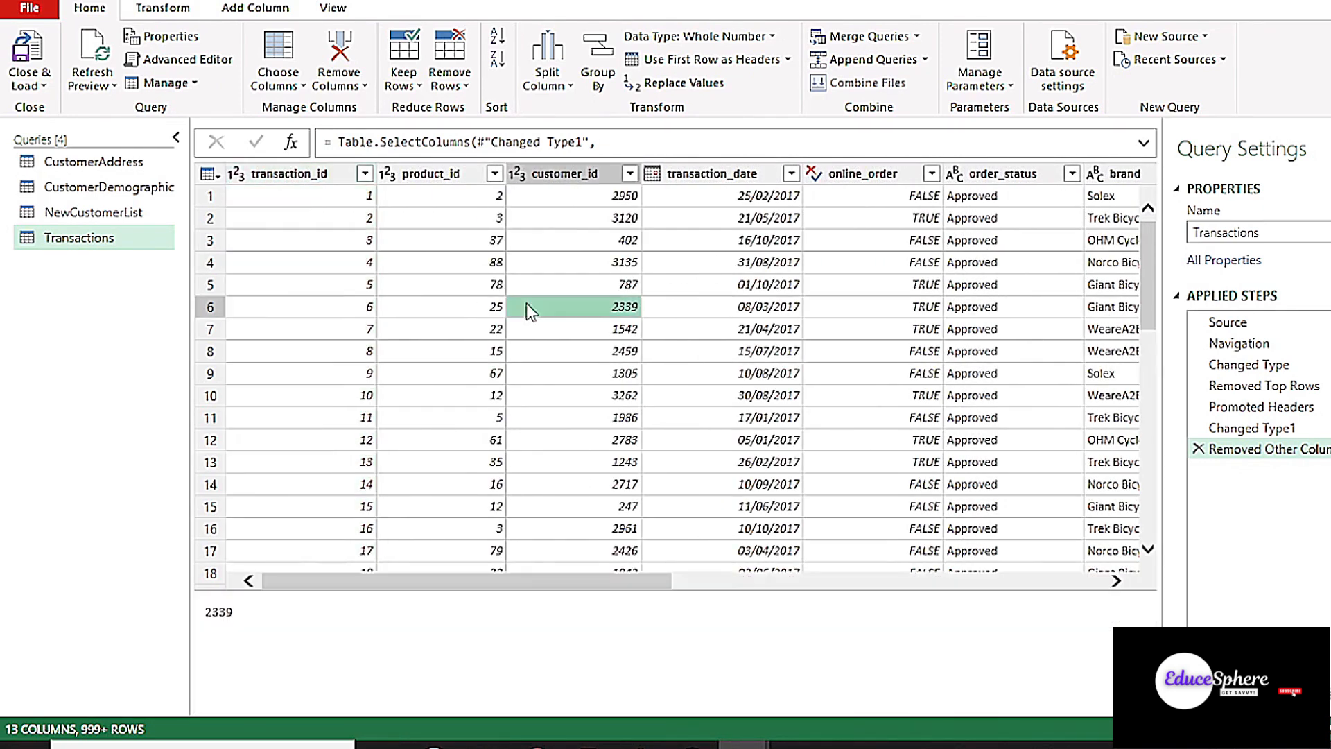
click(276, 177)
click(289, 191)
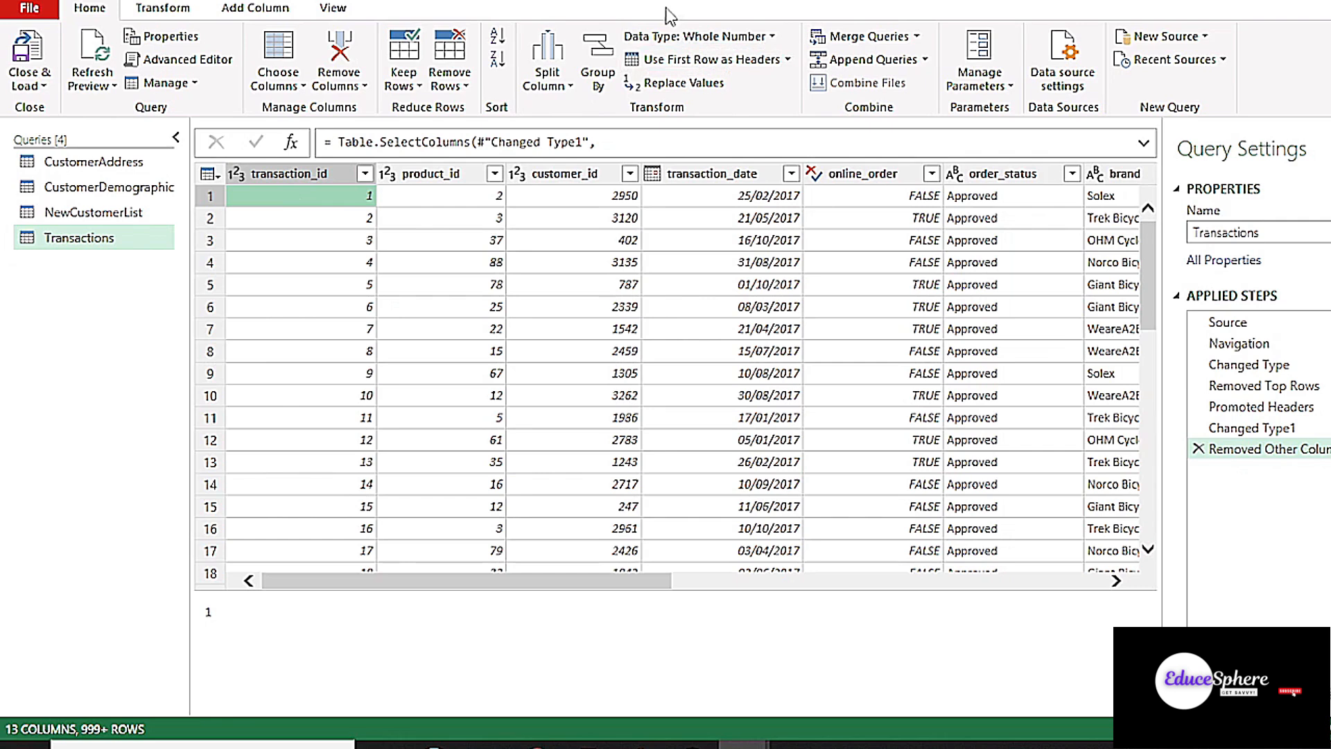
click(364, 173)
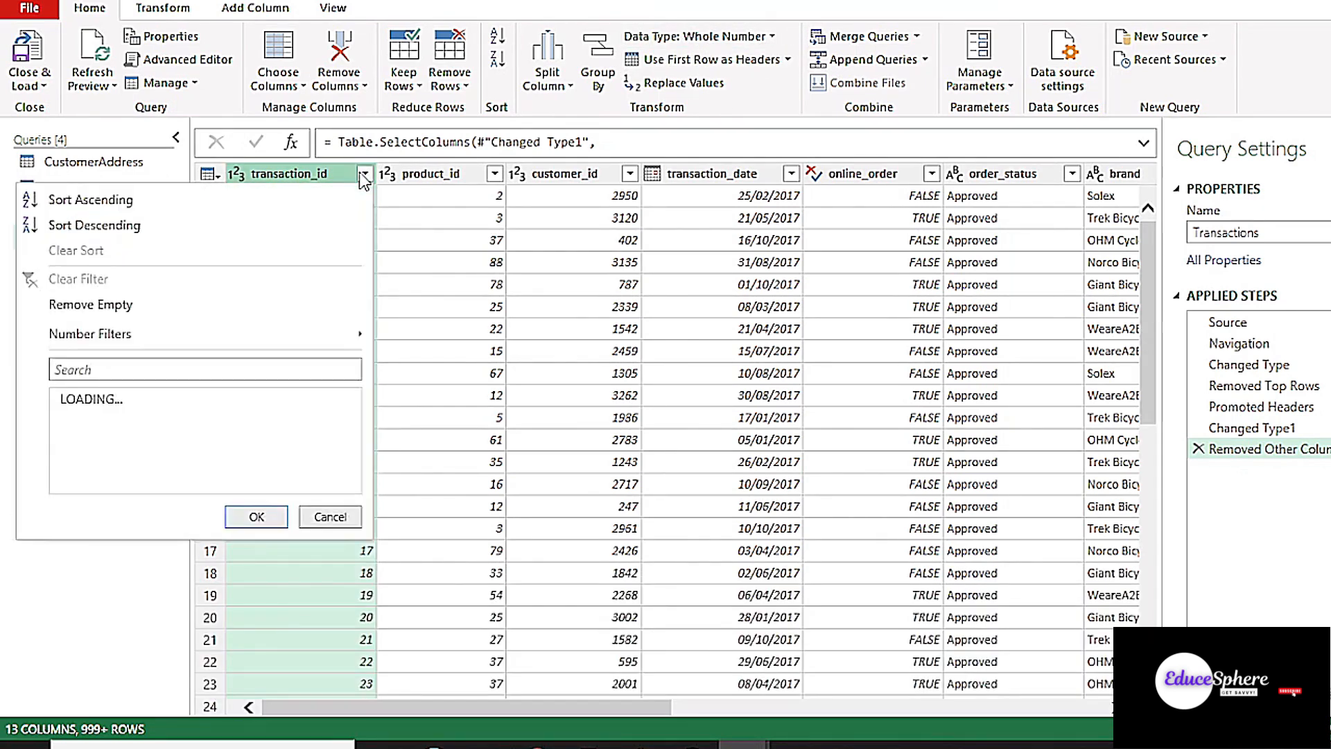
click(363, 174)
click(364, 174)
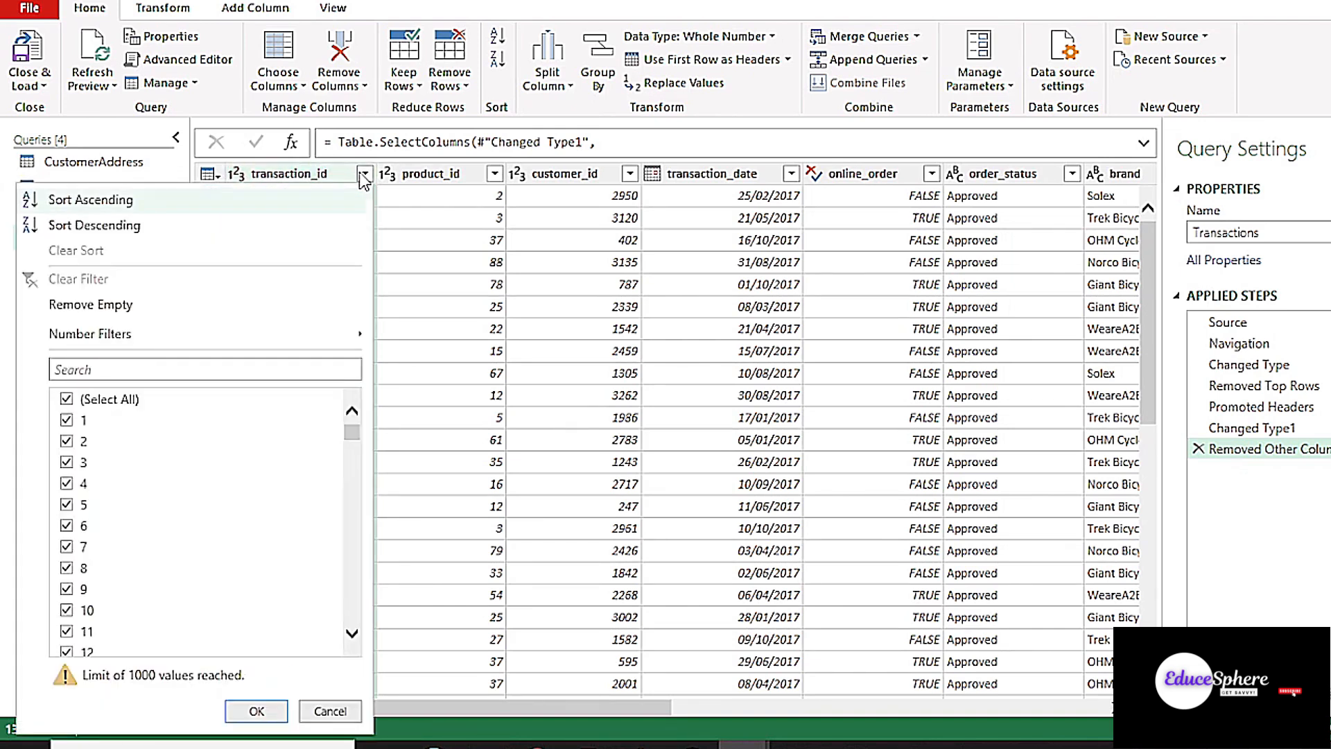
click(257, 711)
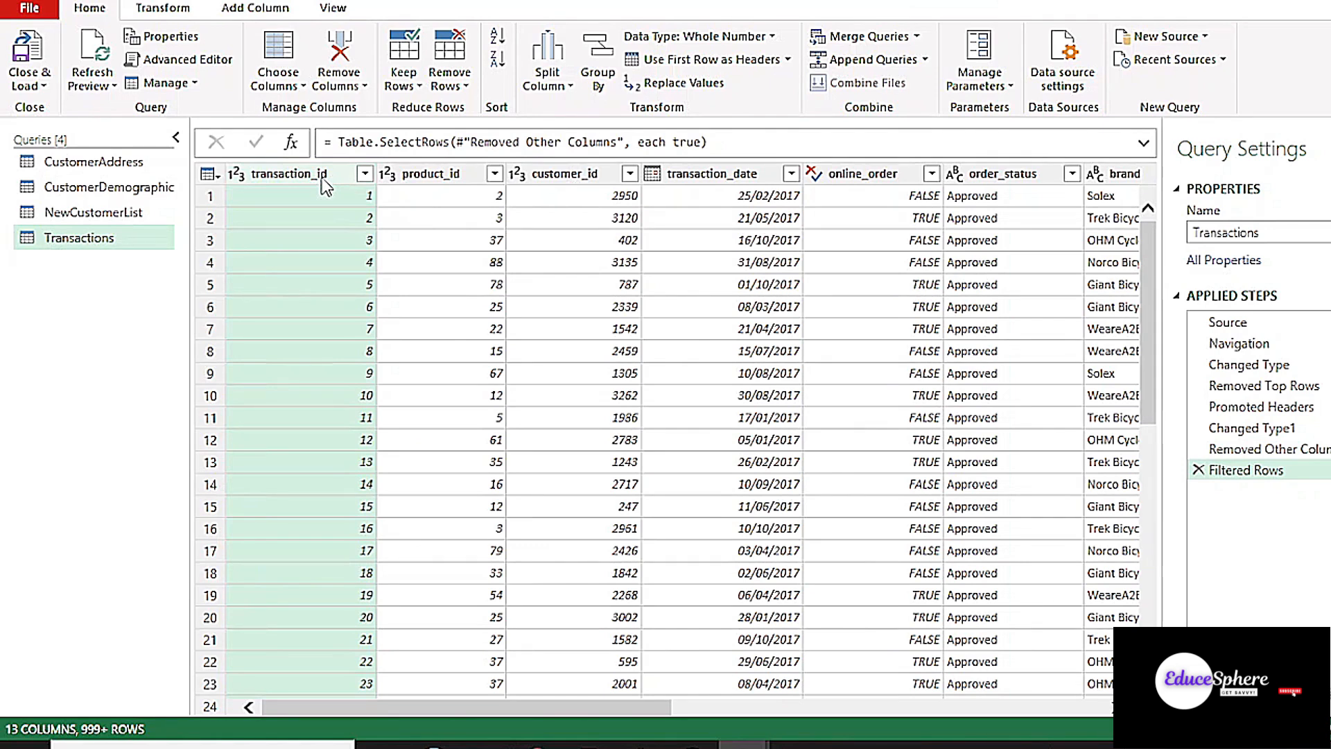
right_click(322, 177)
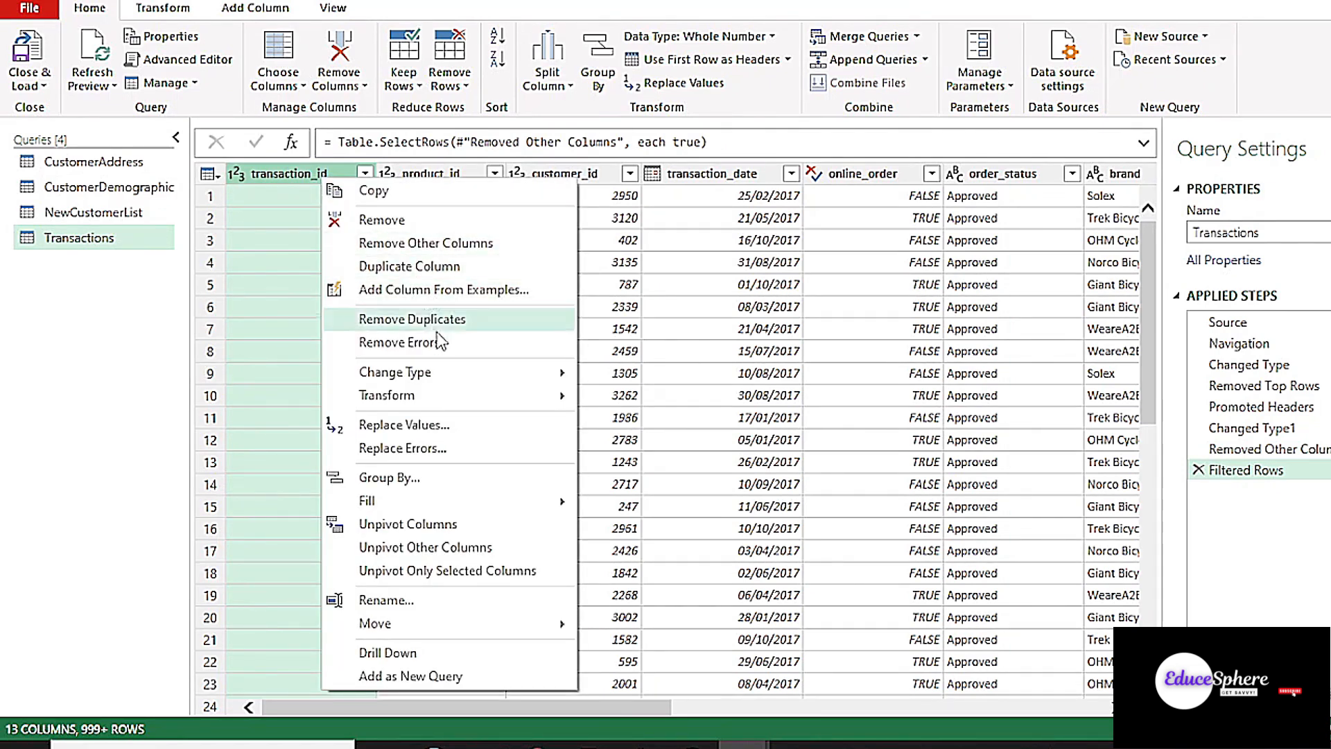
click(430, 323)
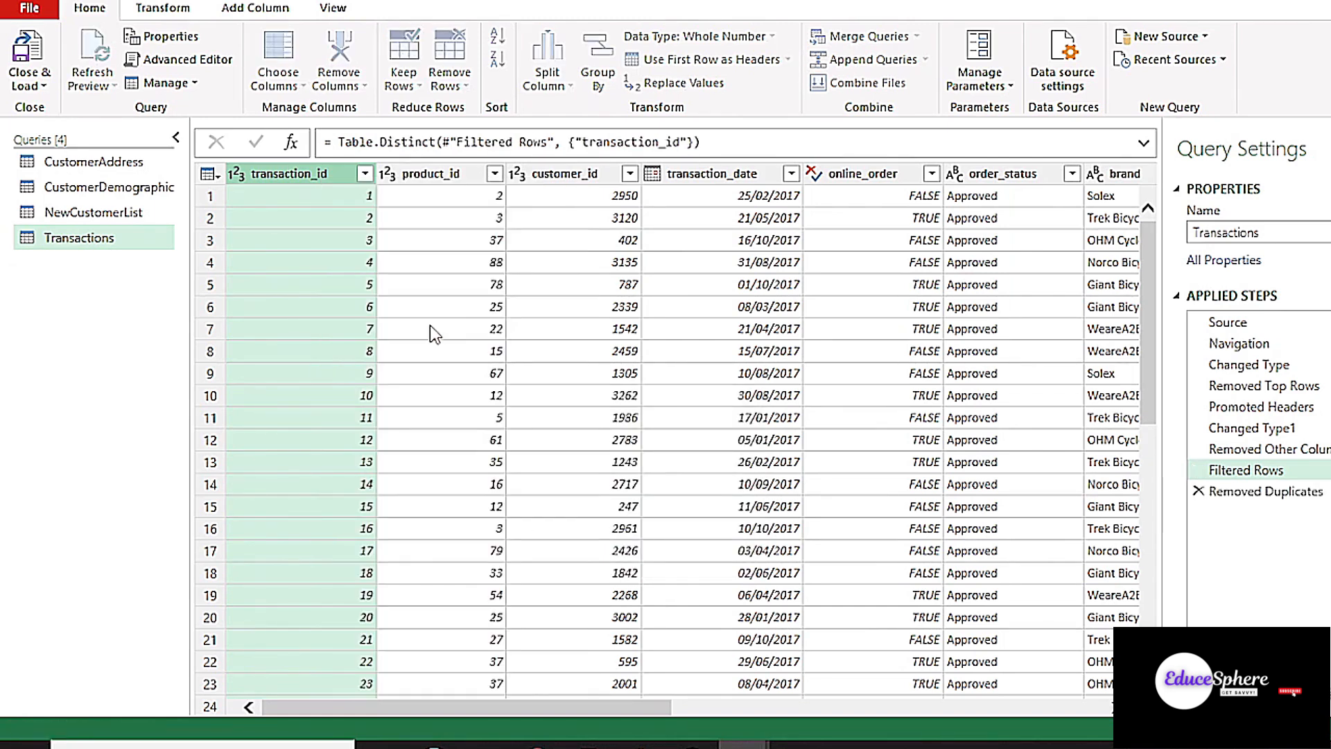
Check the filter values of the product_id and customer_id columns and apply both filters with all values selected
click(494, 174)
drag(481, 440, 483, 610)
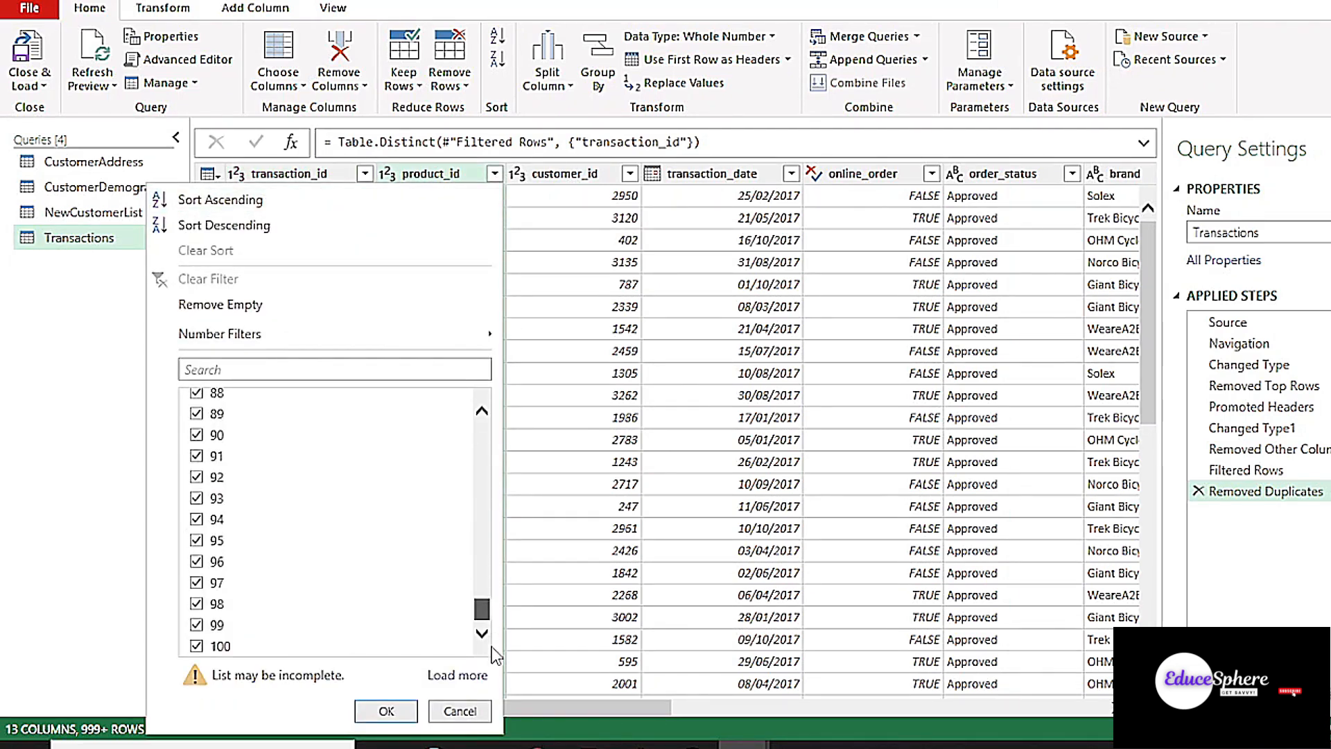
click(377, 711)
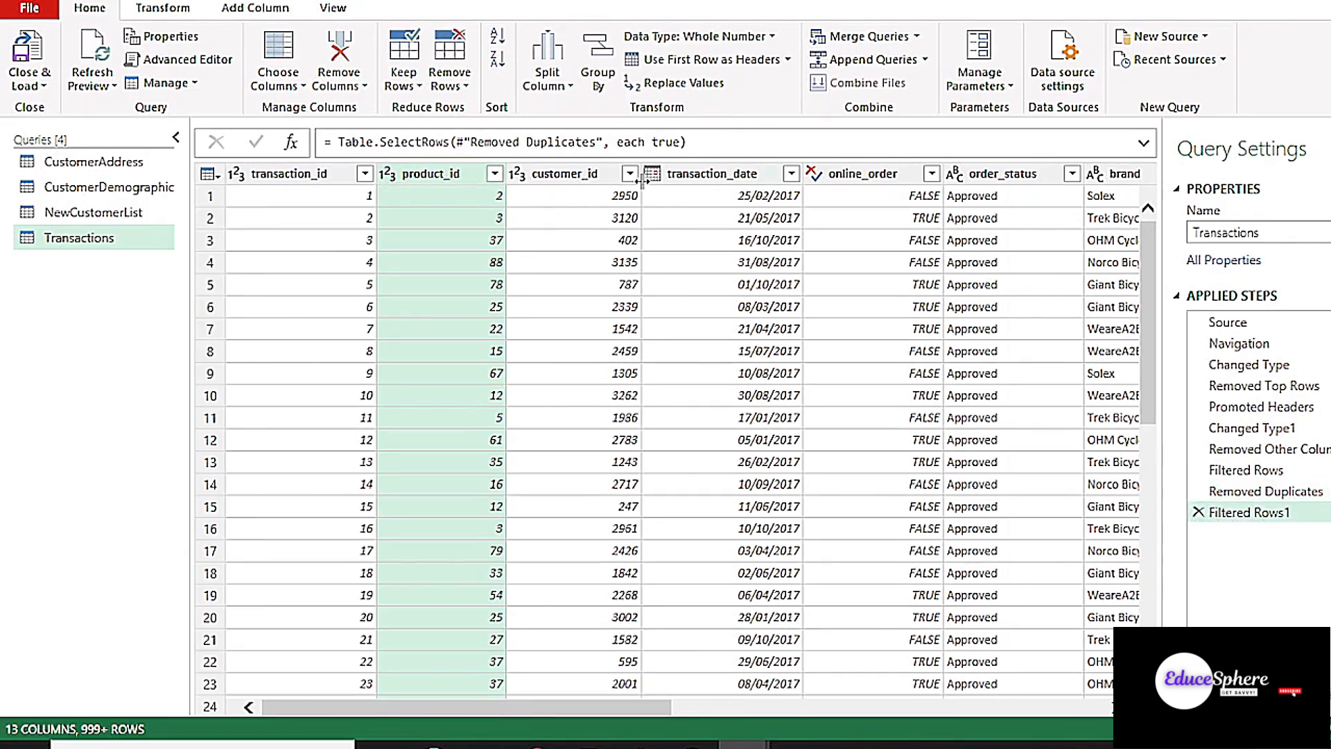
click(484, 201)
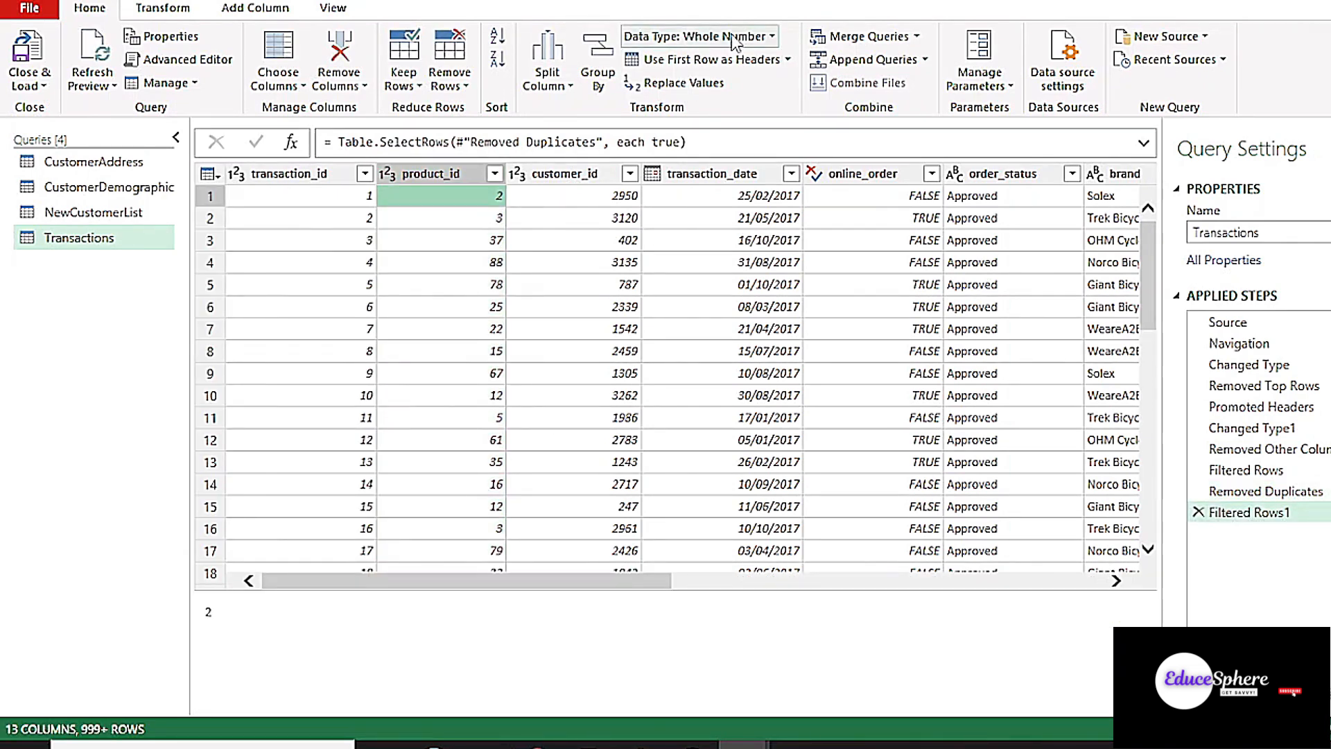
click(630, 173)
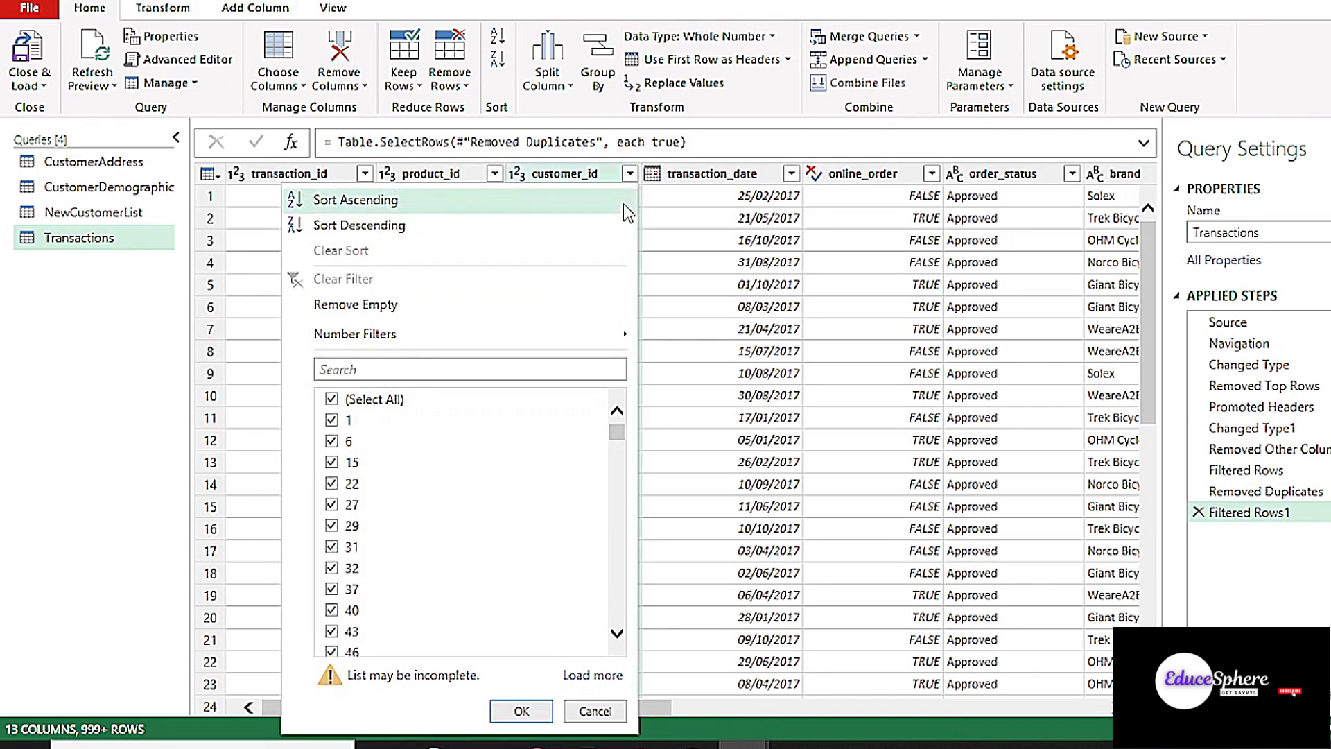
click(516, 709)
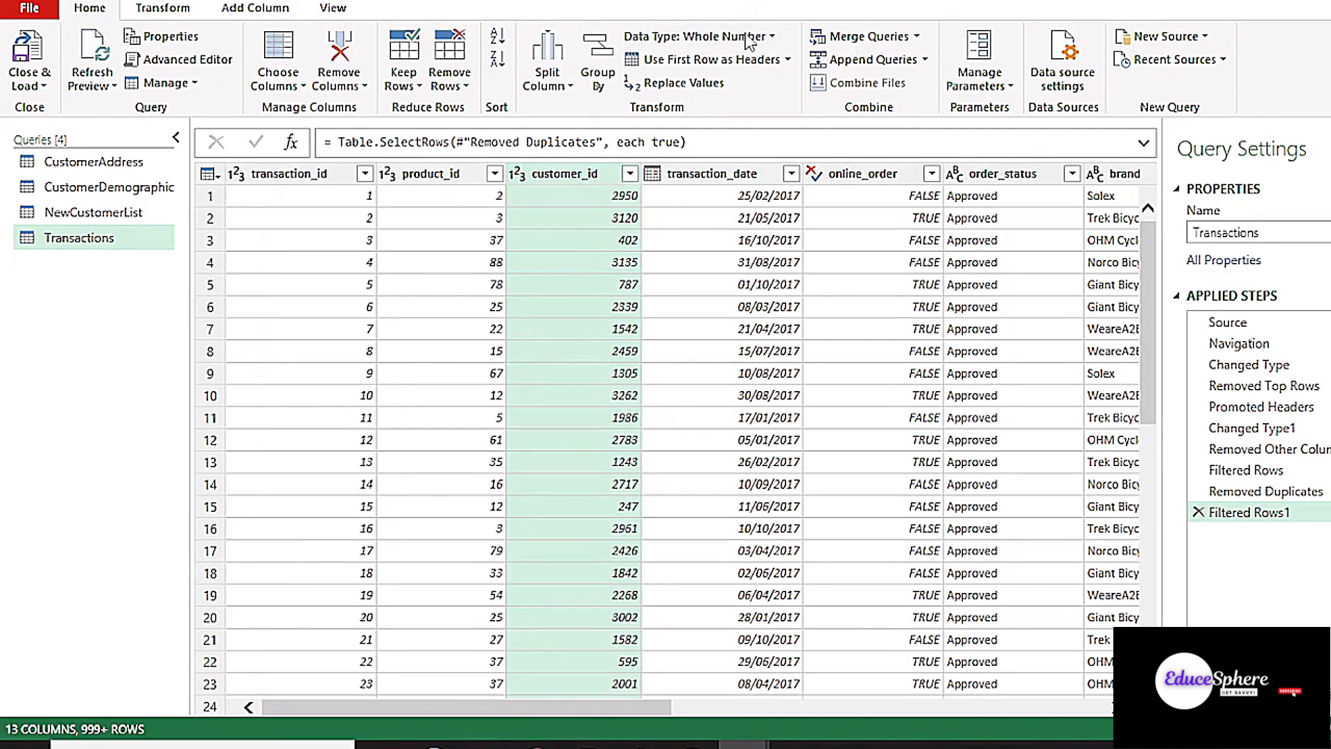
Check the dates listed in the transaction_date filter, keeping all of them selected
drag(417, 713, 507, 708)
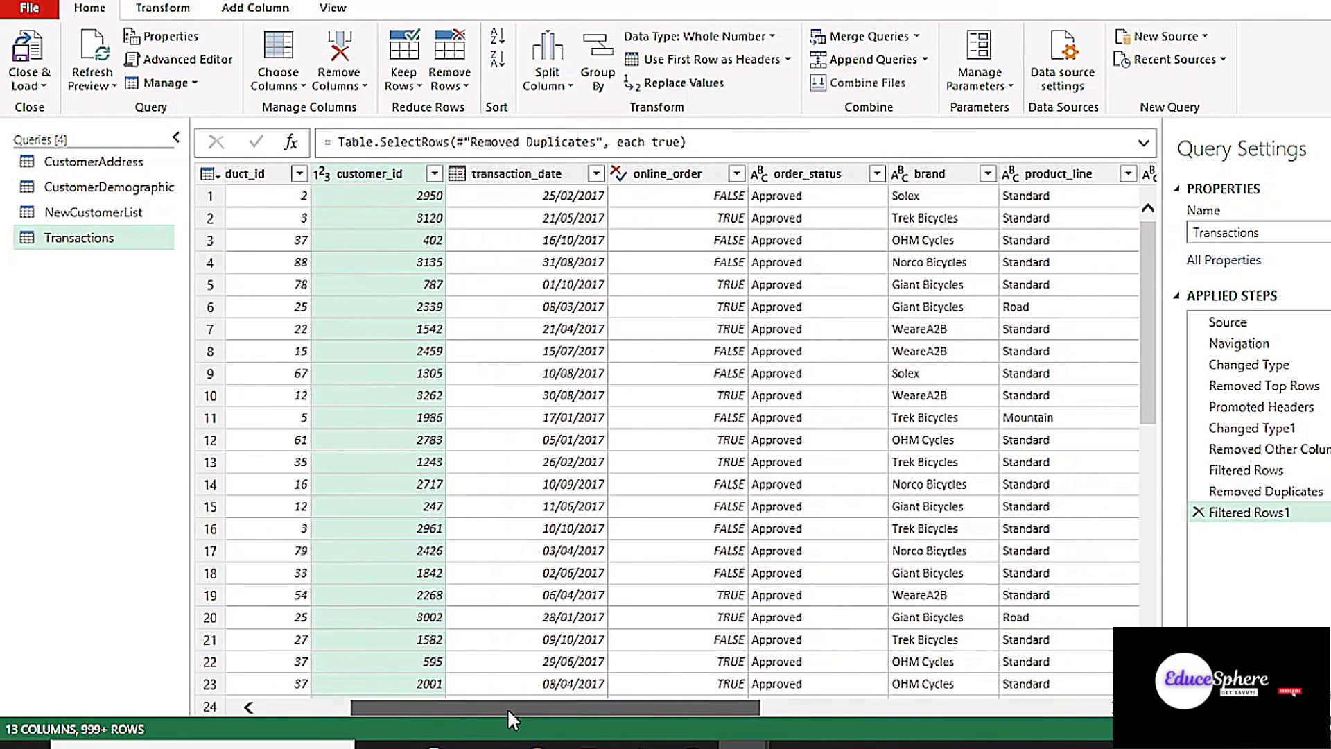
click(550, 197)
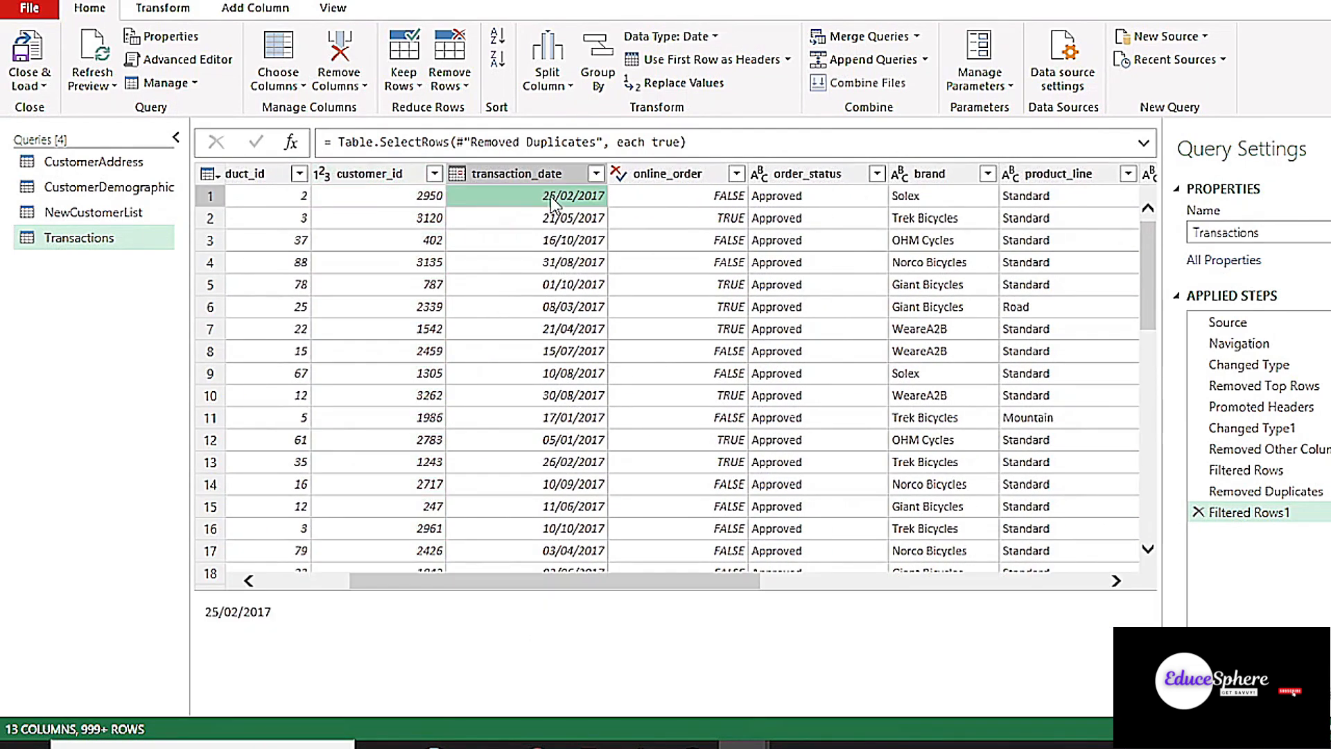
click(596, 174)
drag(585, 438, 585, 562)
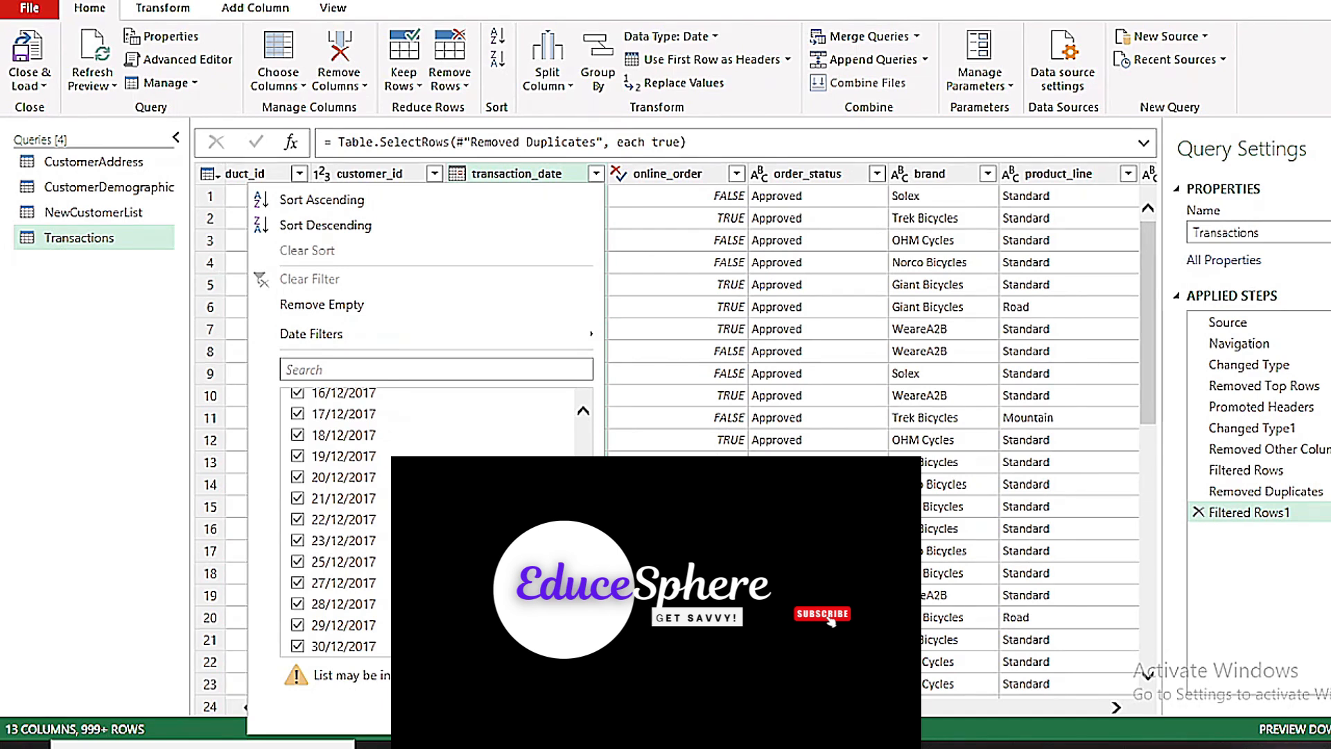
click(478, 710)
Filter the online_order column to exclude null values
click(693, 177)
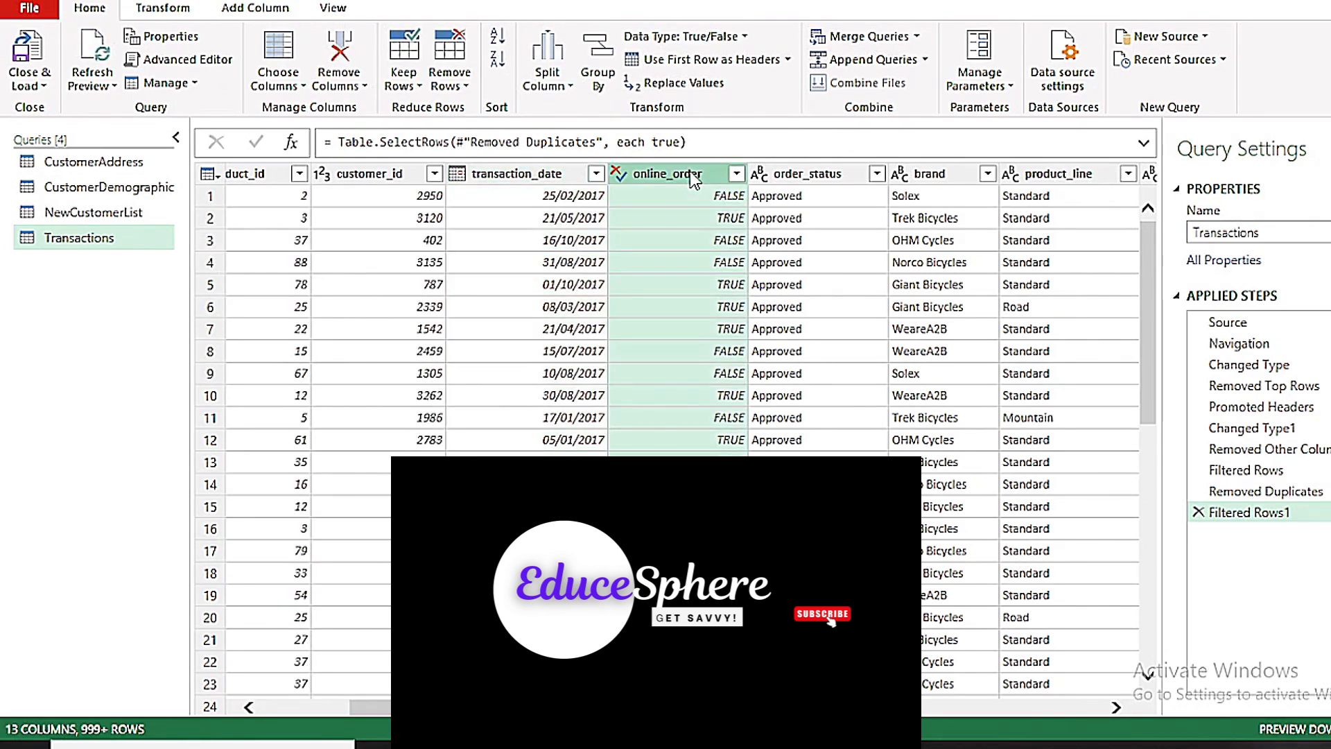
click(736, 174)
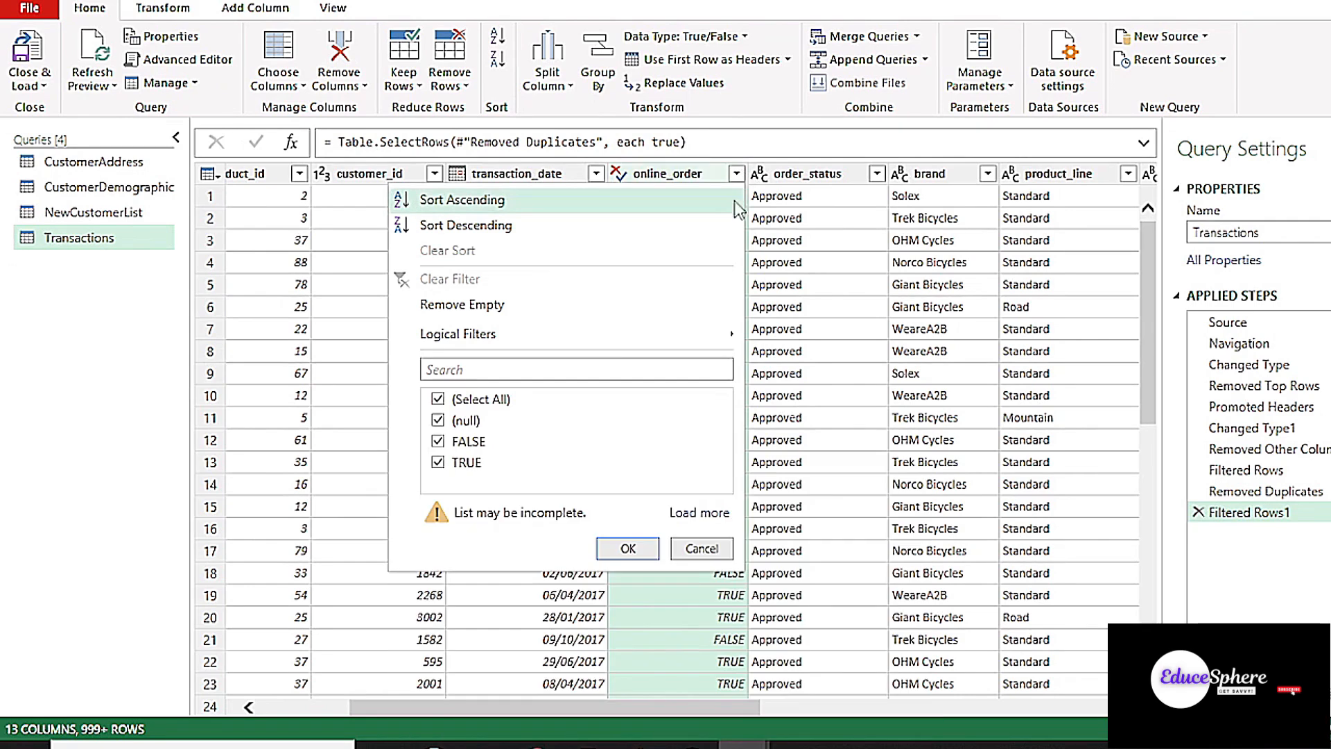
click(437, 420)
click(628, 548)
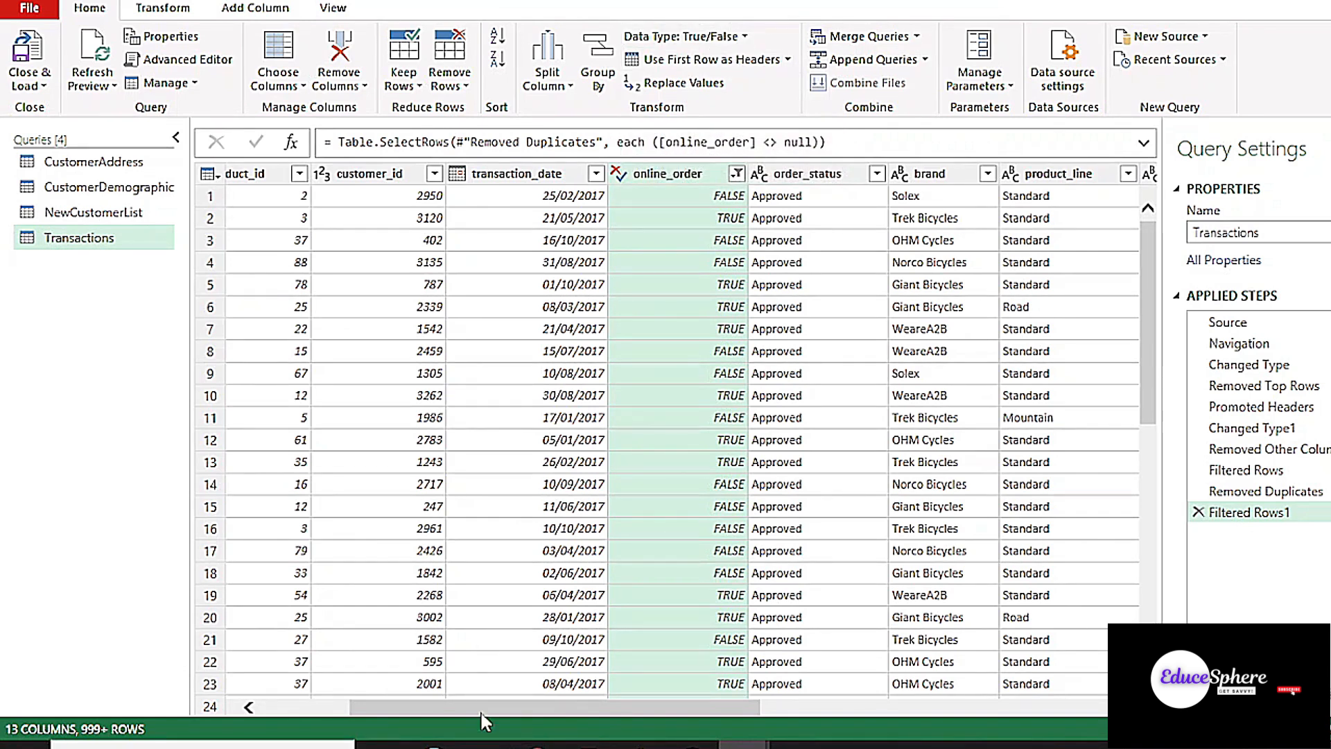
Filter the order_status column to exclude Cancelled orders, keeping only Approved
drag(492, 713, 643, 709)
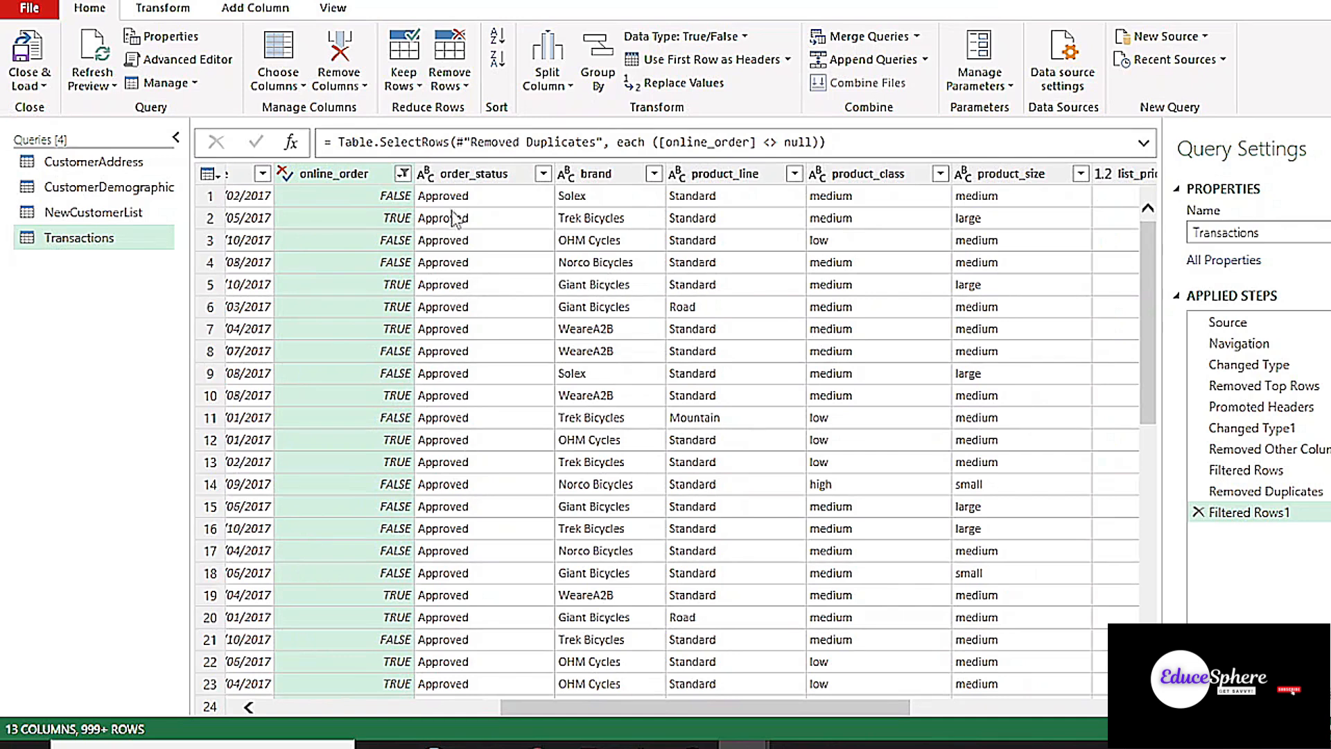
click(544, 175)
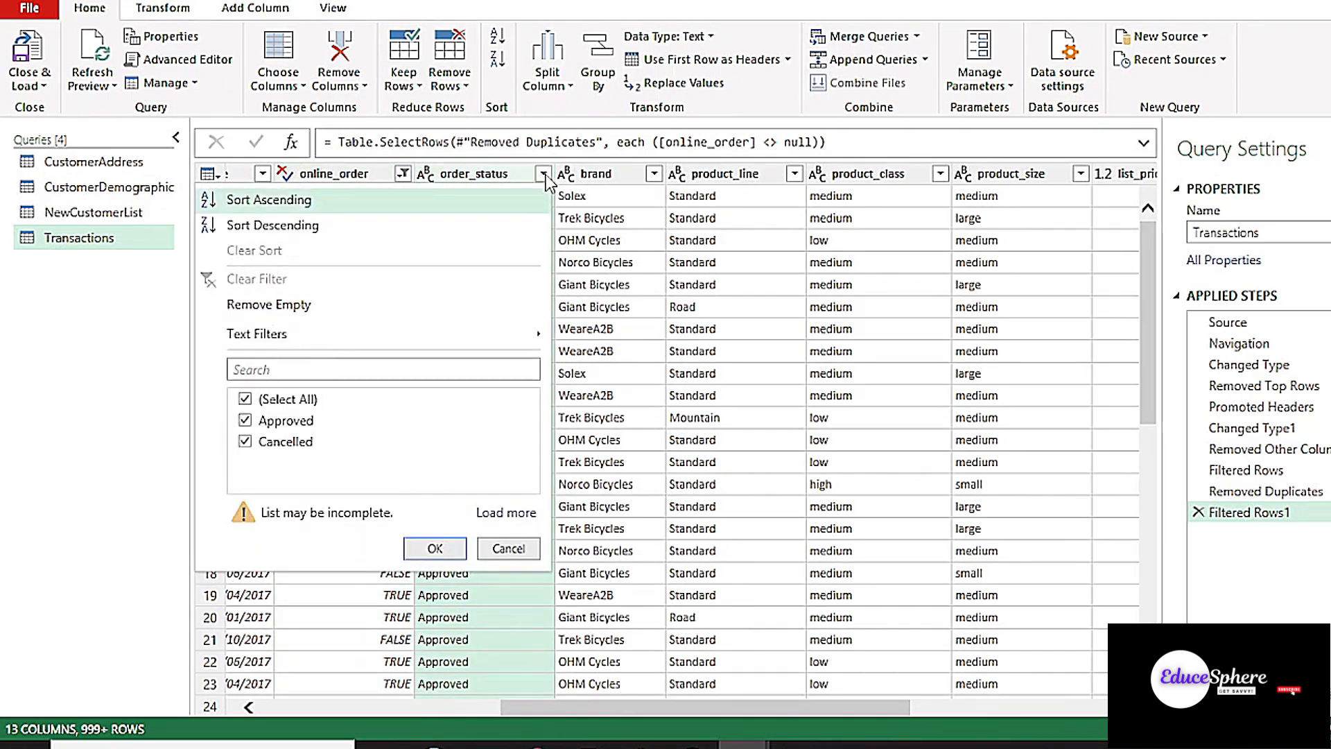
click(245, 442)
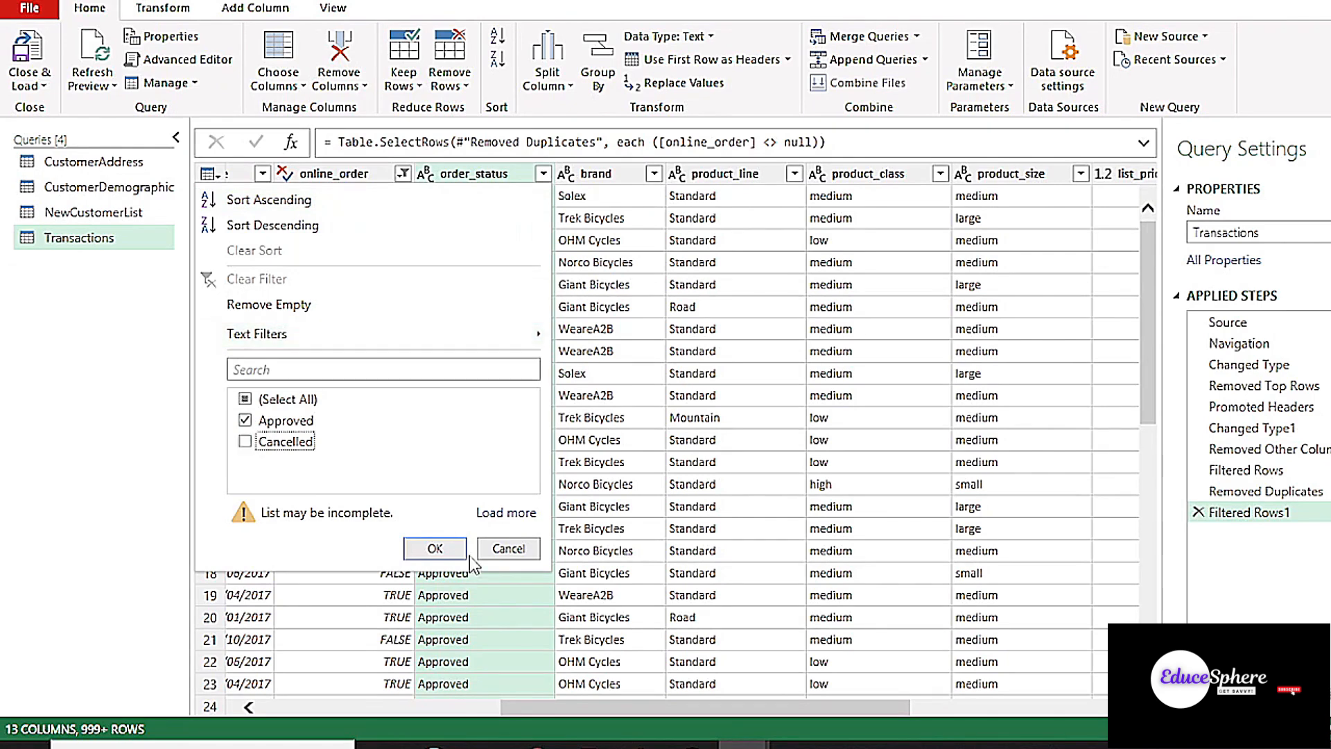
click(436, 548)
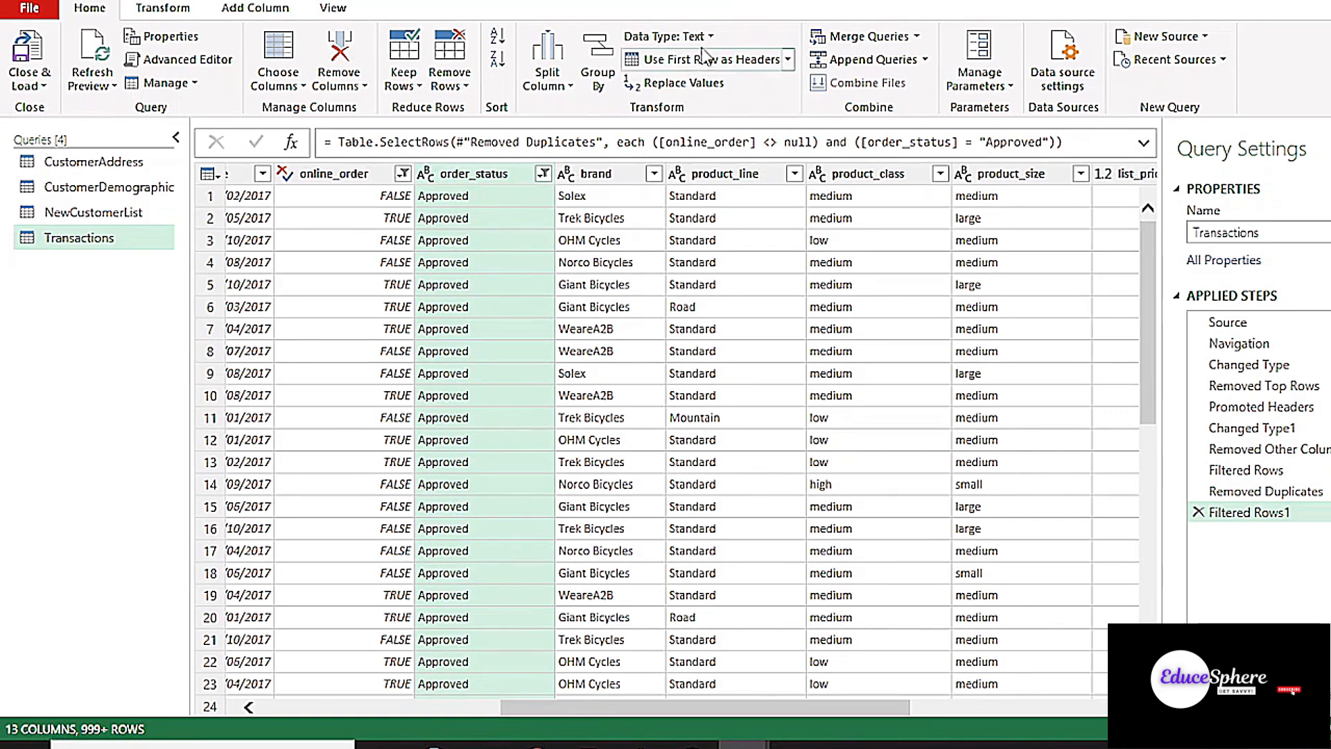
Filter the brand column to exclude null values
drag(559, 705, 636, 697)
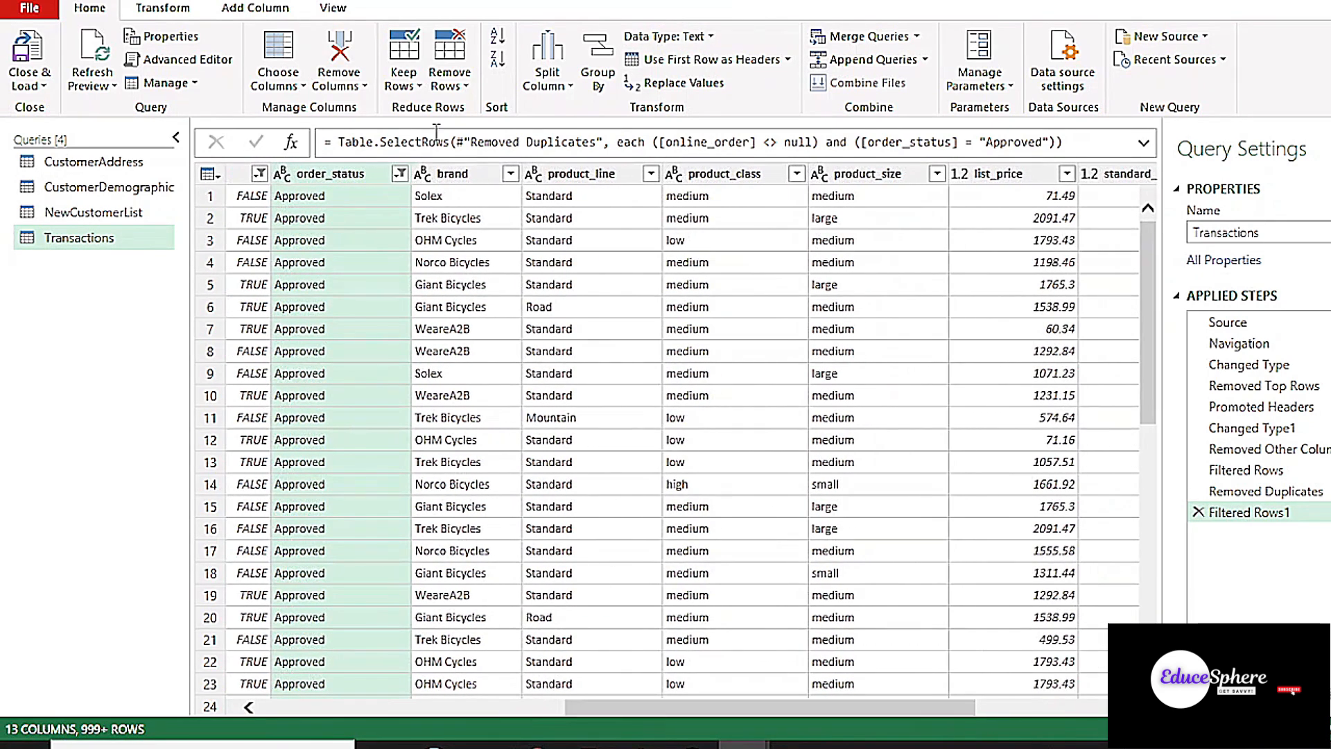
click(468, 193)
click(510, 175)
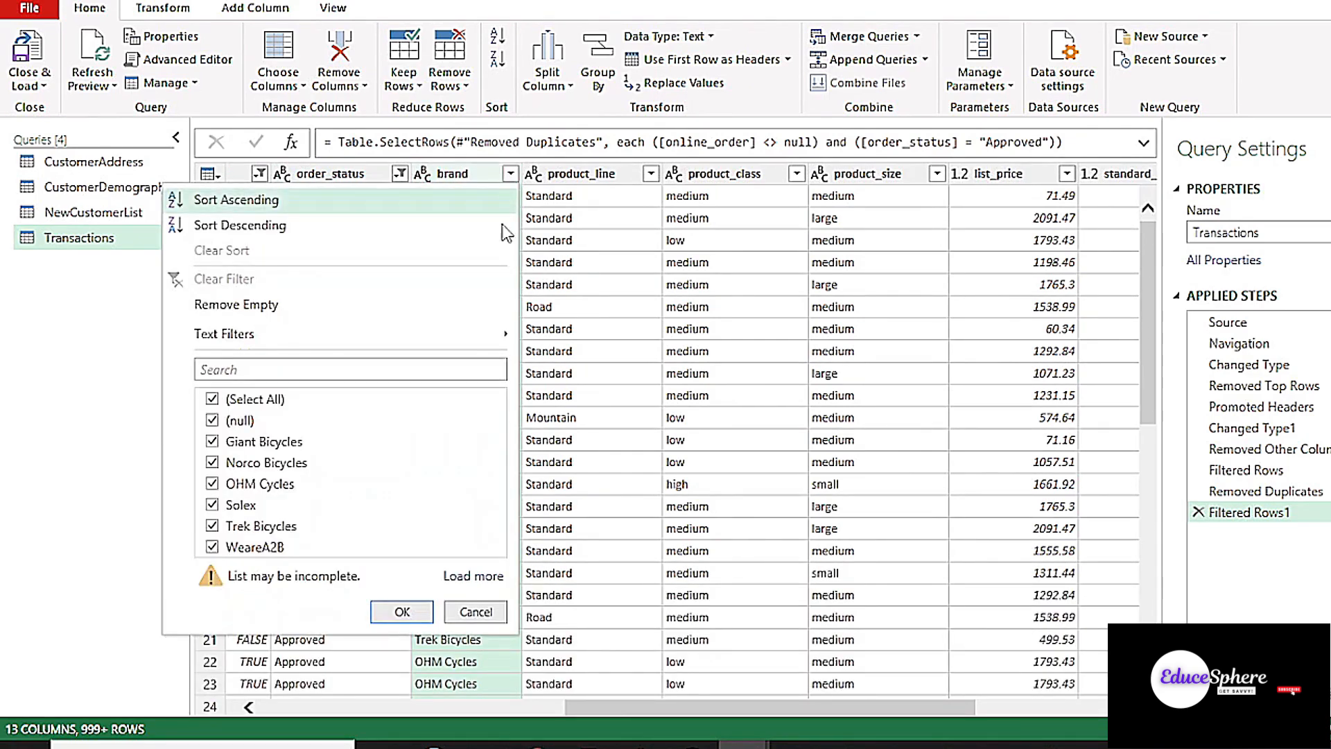
click(214, 420)
click(403, 611)
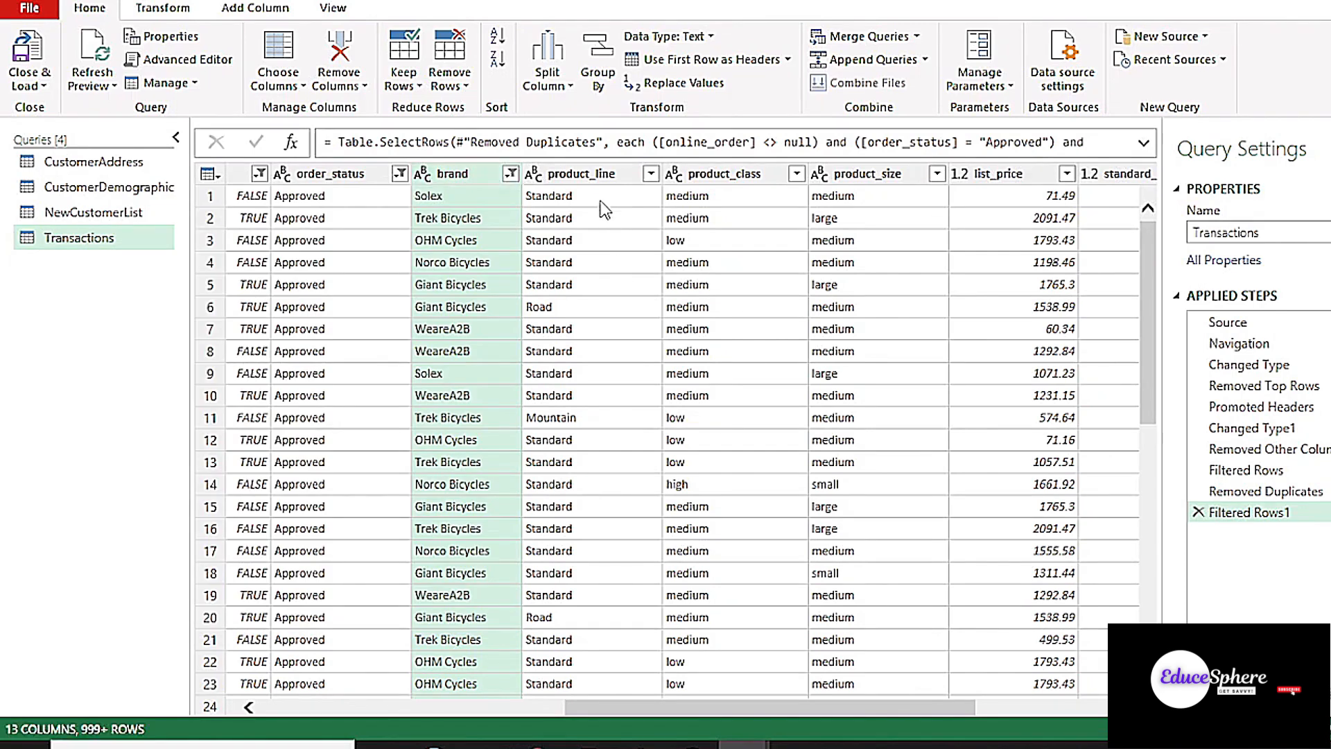
Check the filter values of the product_line and product_class columns, keeping all of them selected
click(600, 201)
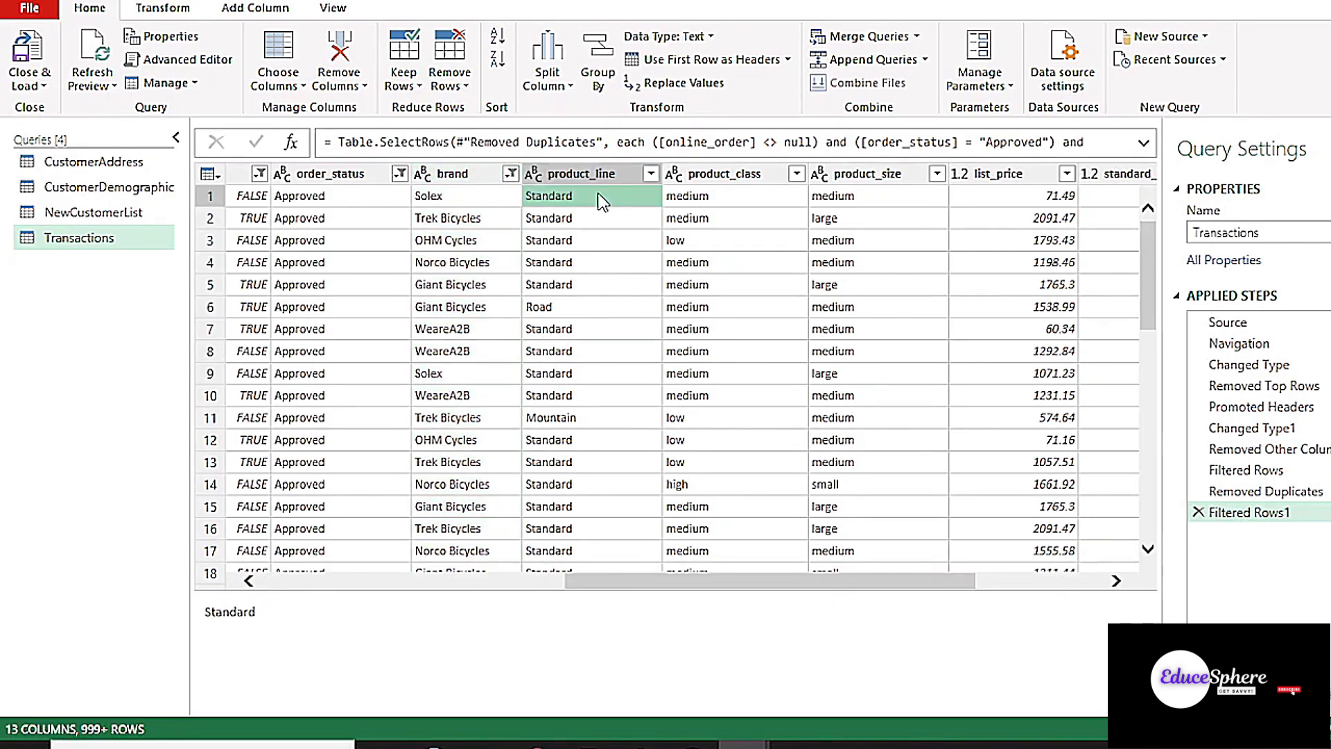
click(651, 173)
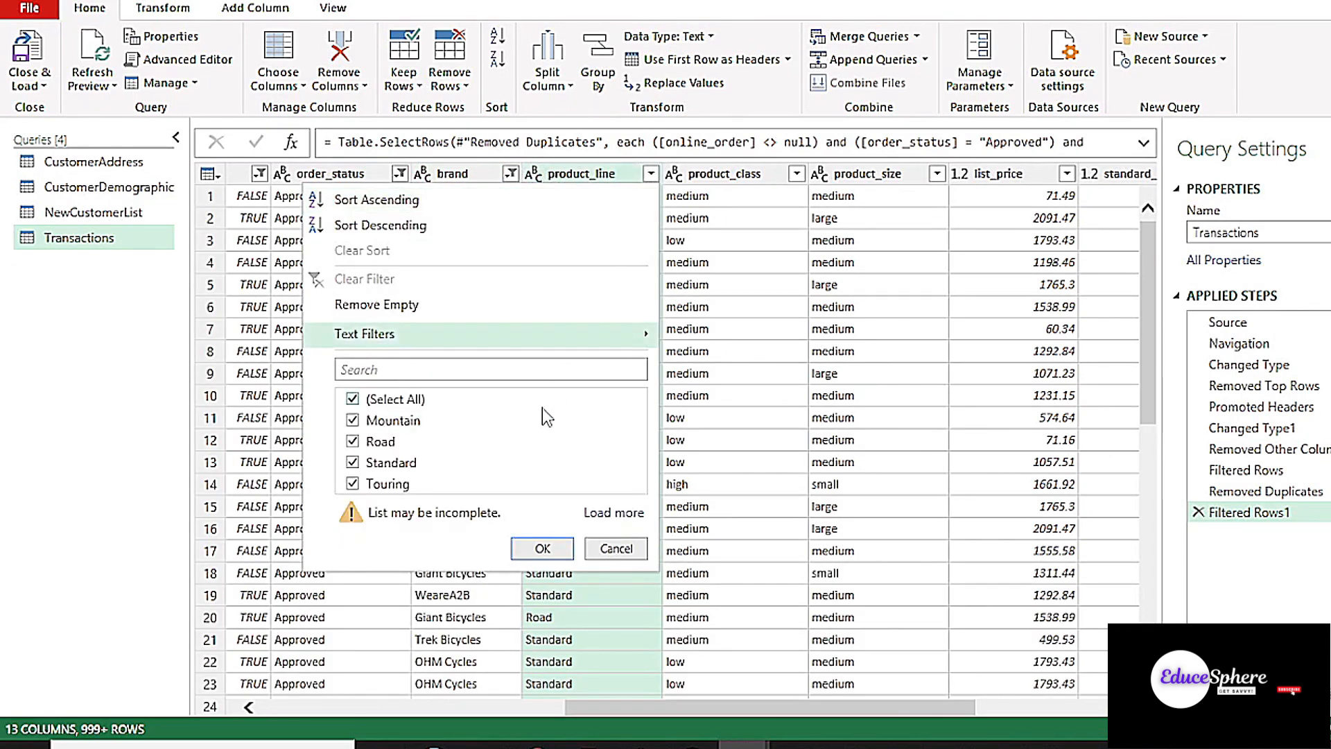
click(543, 548)
click(796, 174)
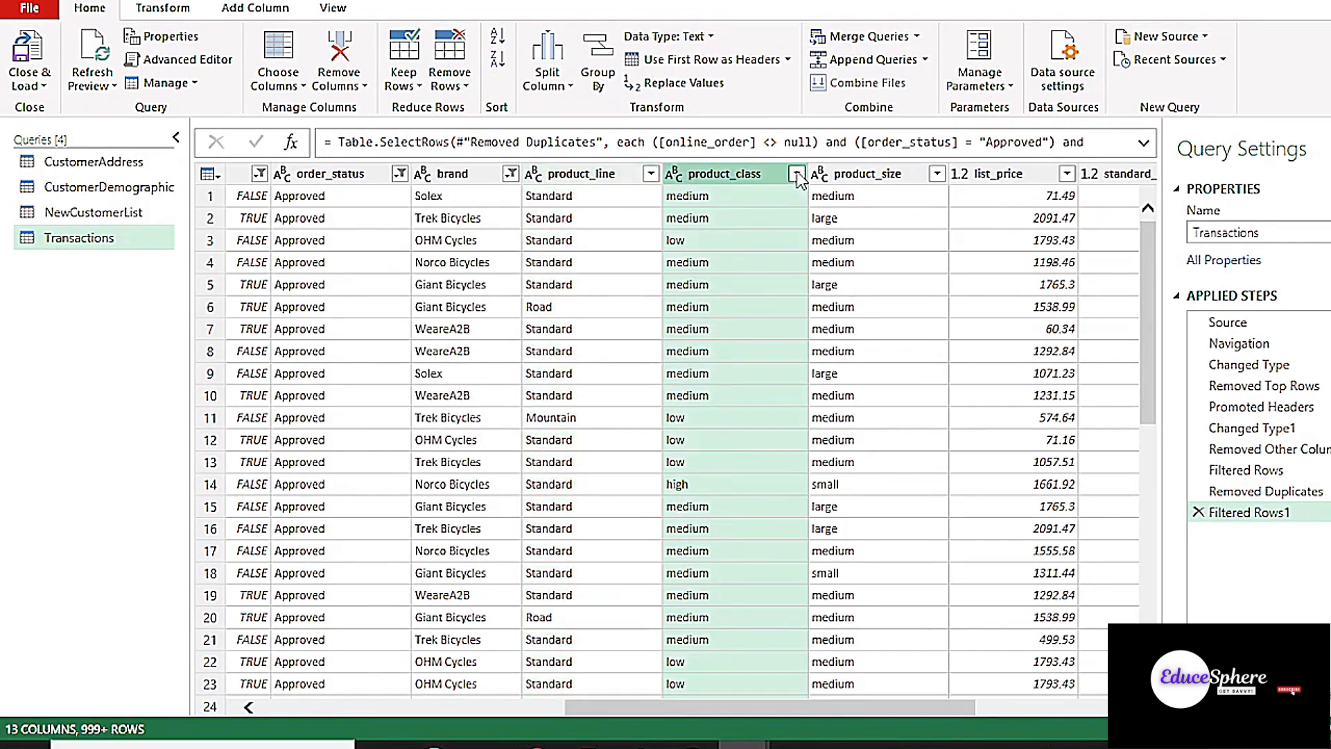
click(702, 548)
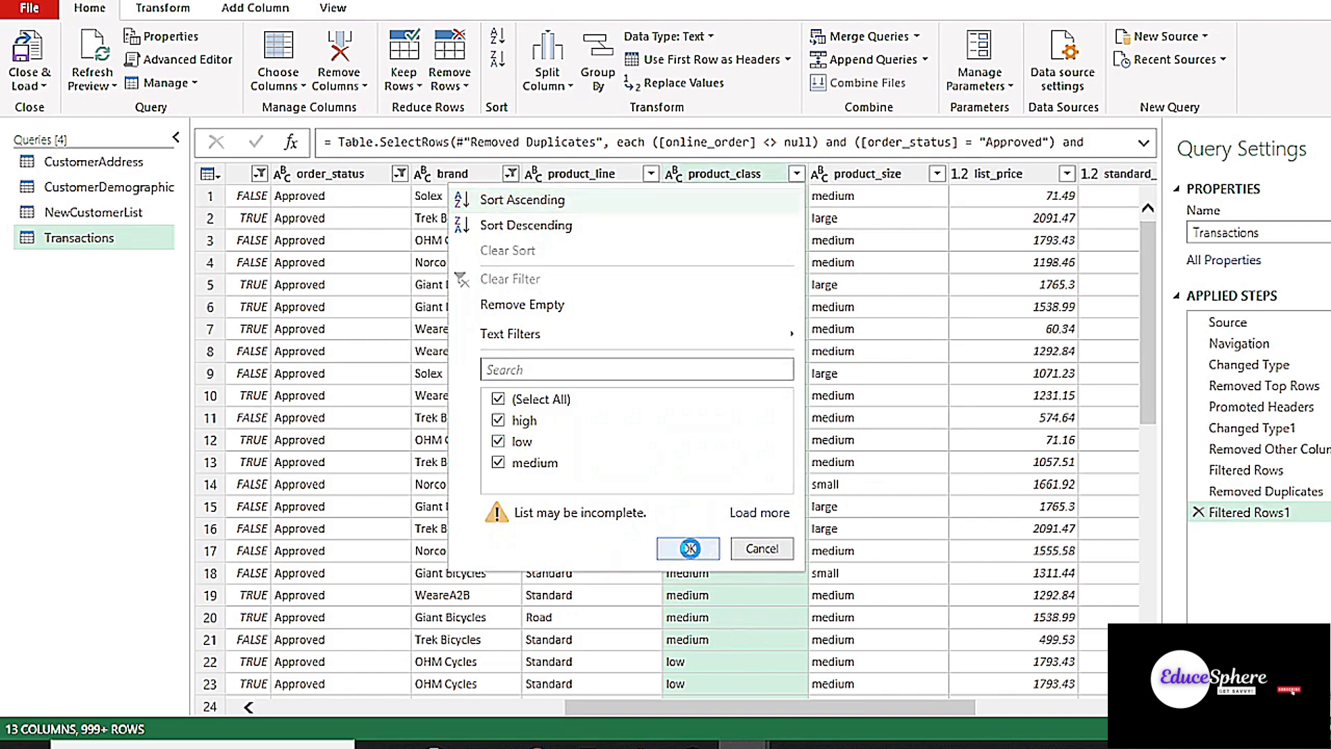
Check the filter values of the product_size and list_price columns, keeping all of them selected
drag(696, 713, 843, 712)
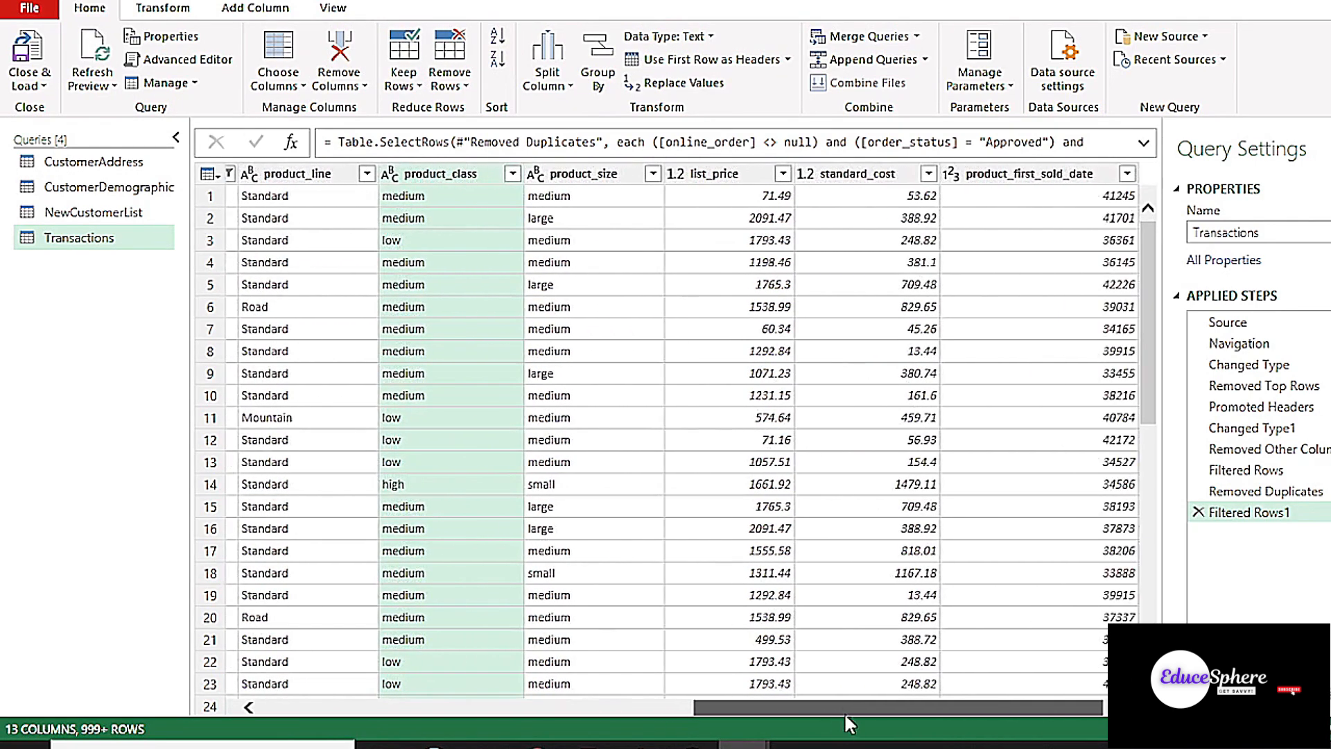
click(655, 175)
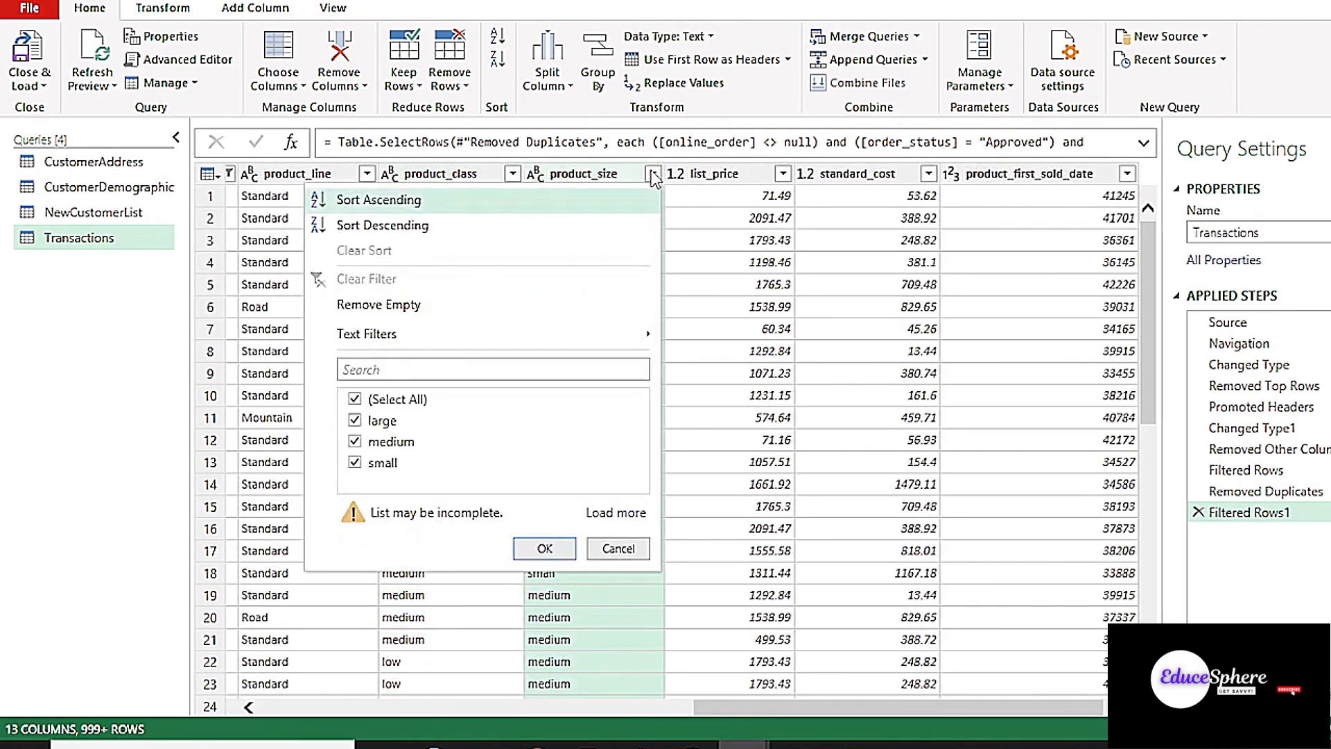
click(545, 548)
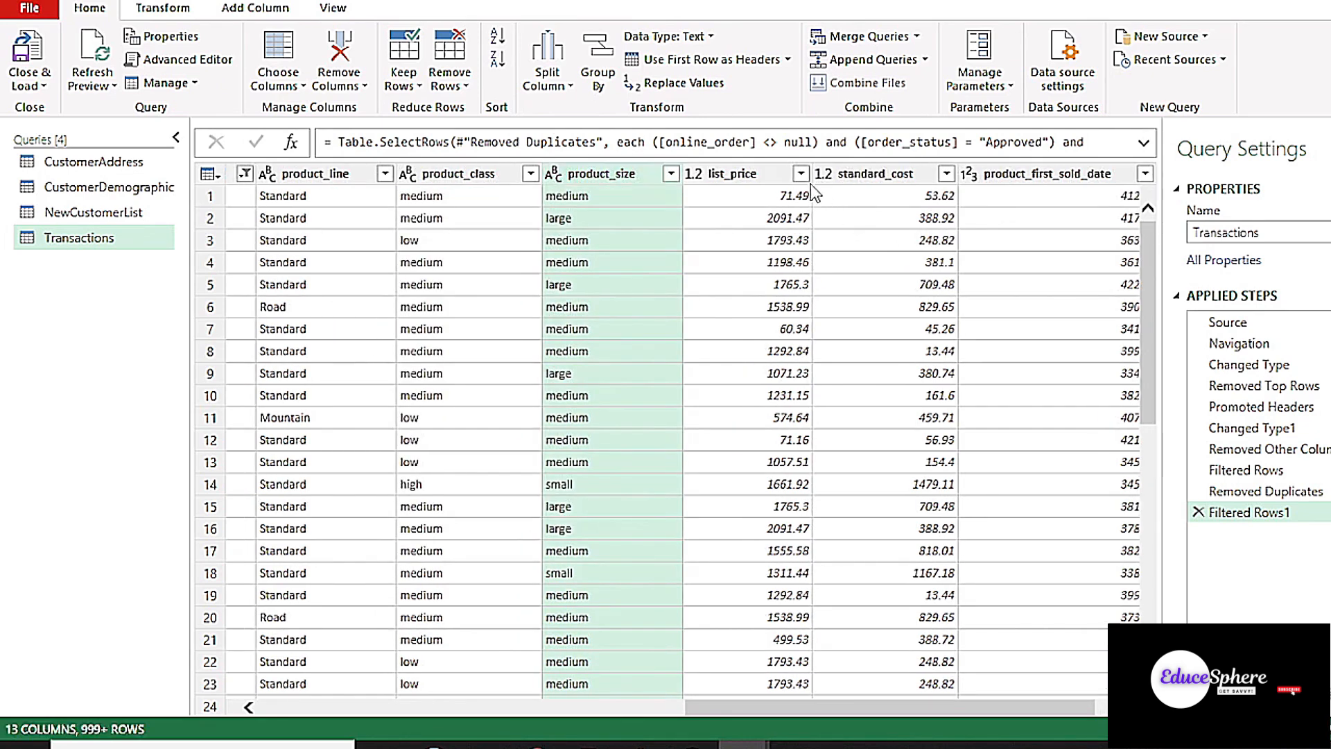
click(801, 175)
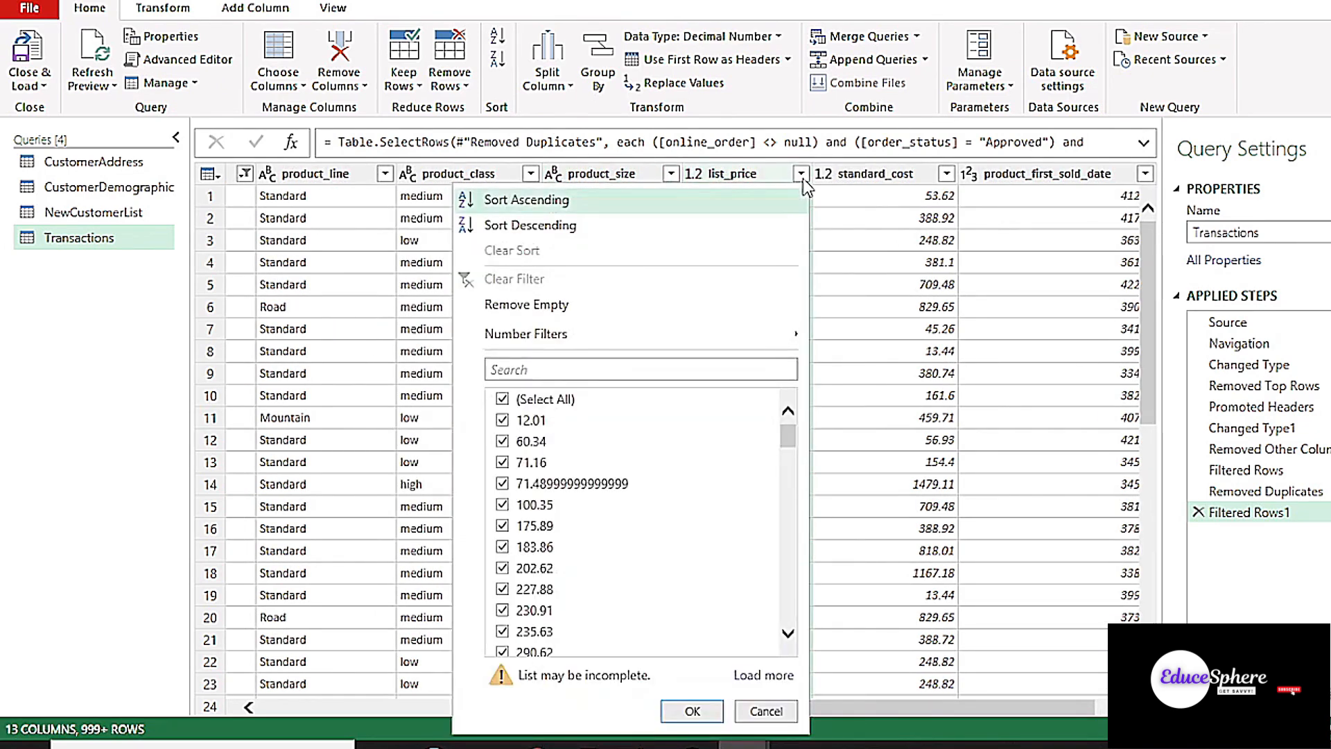
click(693, 711)
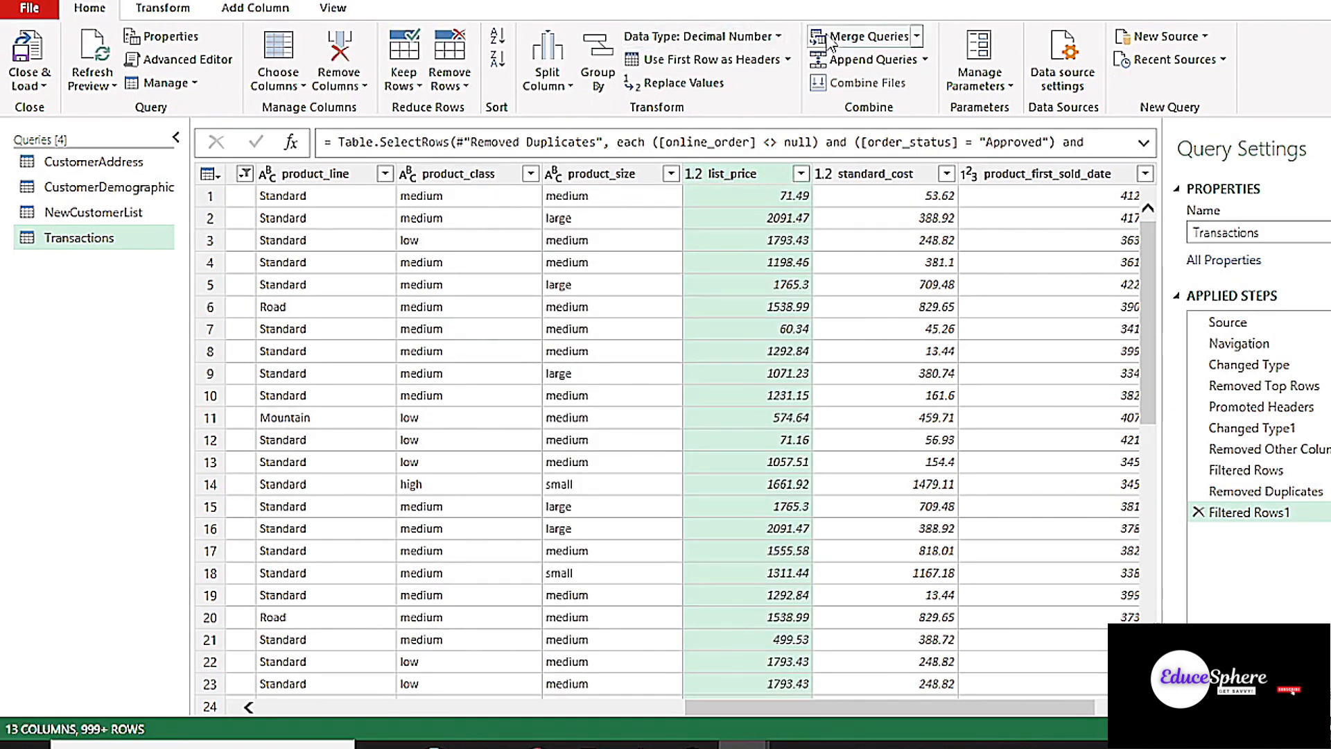
Set the list_price column's data type to Currency and check its filter values, keeping all of them selected
click(778, 38)
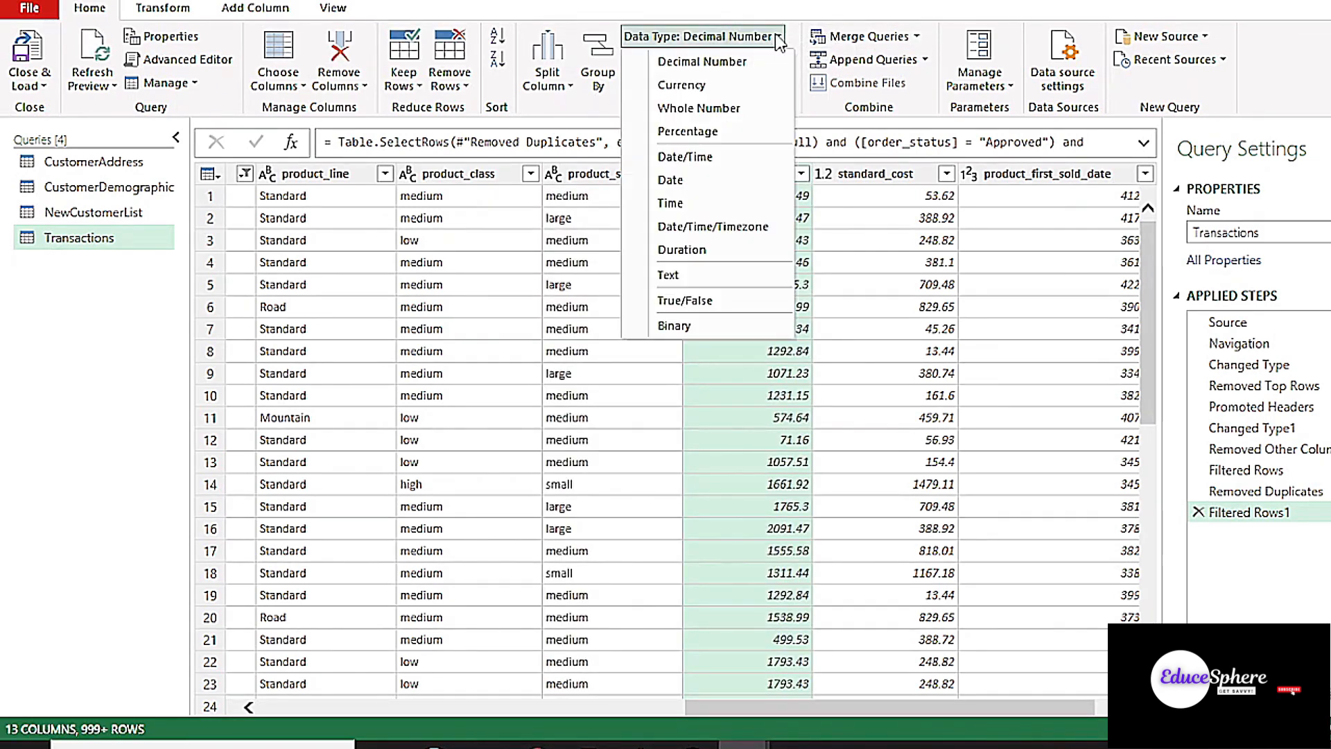
click(702, 92)
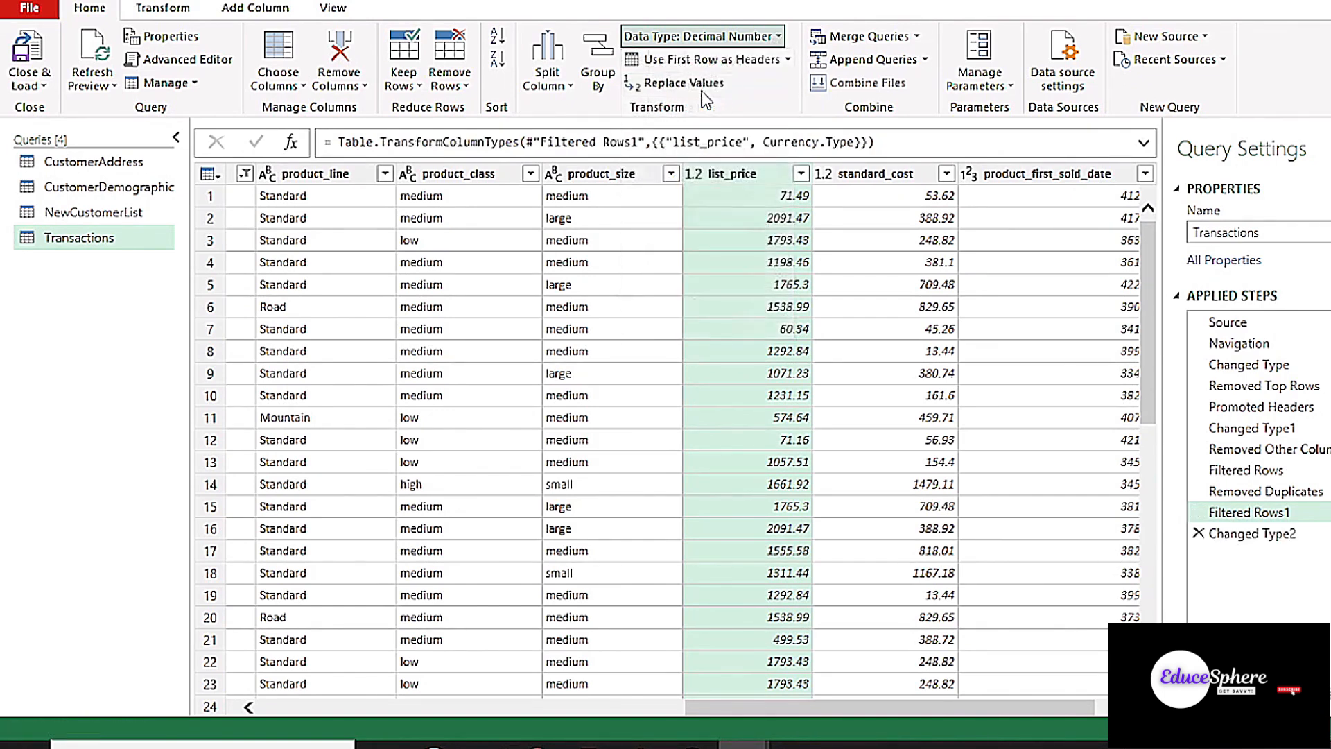
click(802, 174)
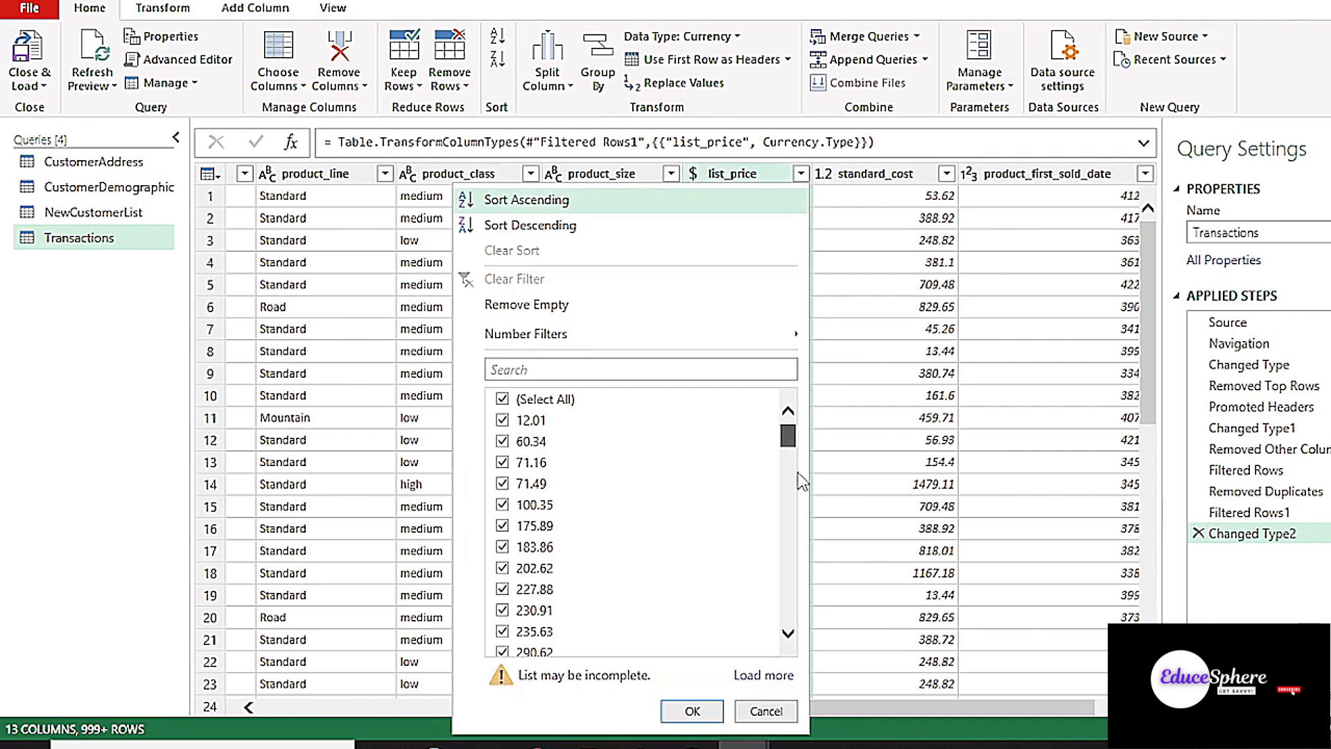
drag(789, 437, 789, 610)
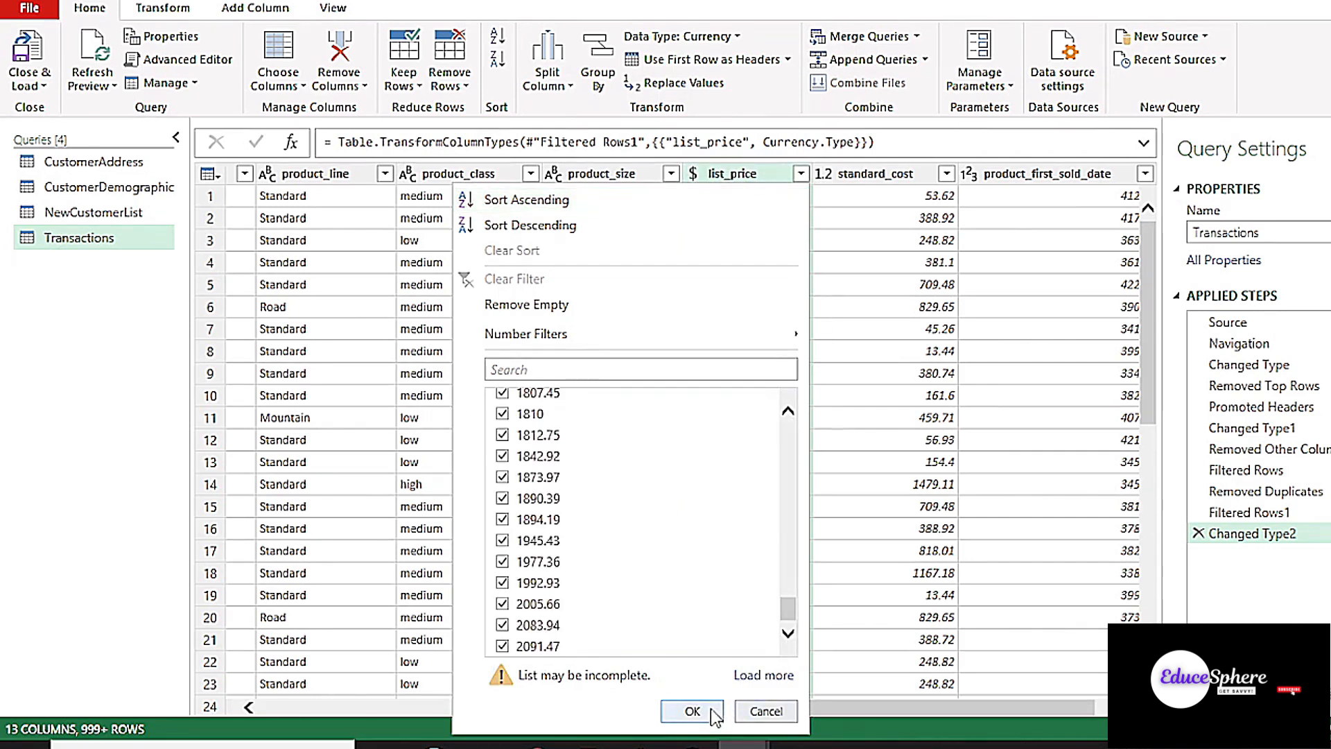
click(692, 712)
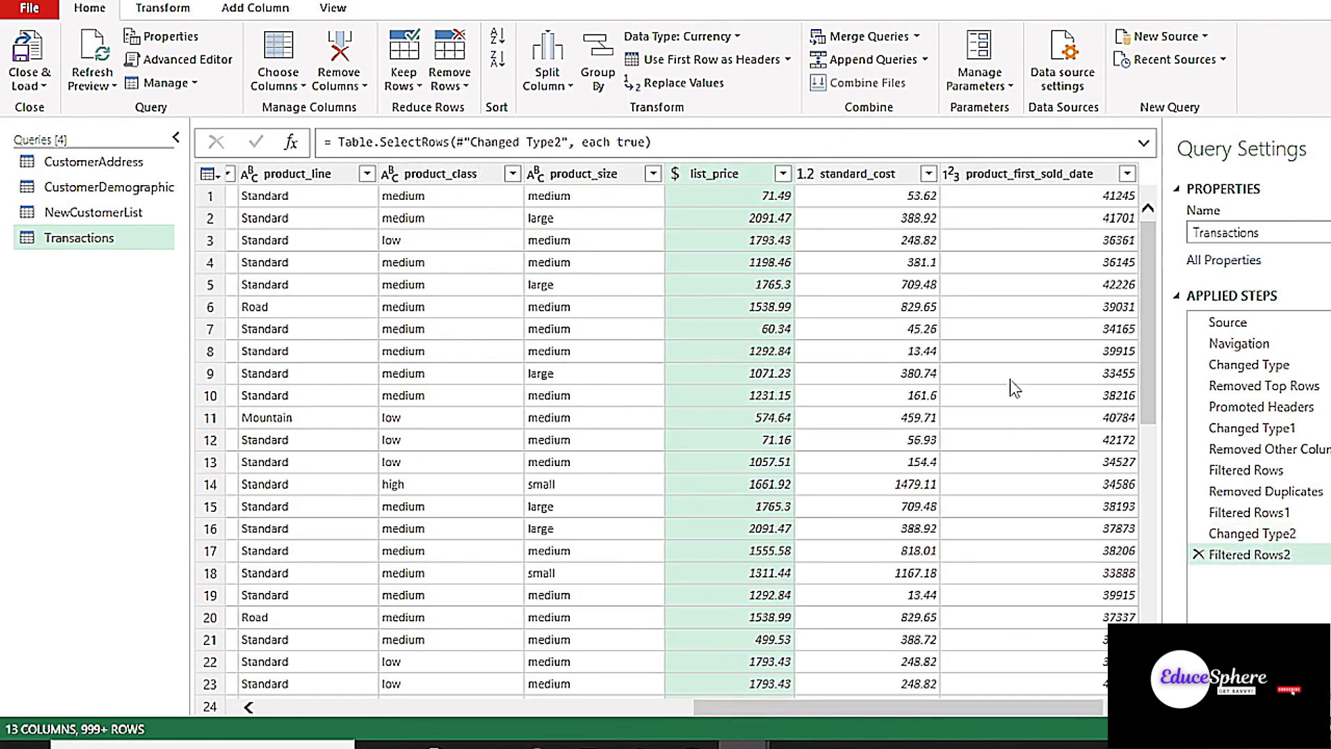
Set the standard_cost column's data type to Currency
click(928, 175)
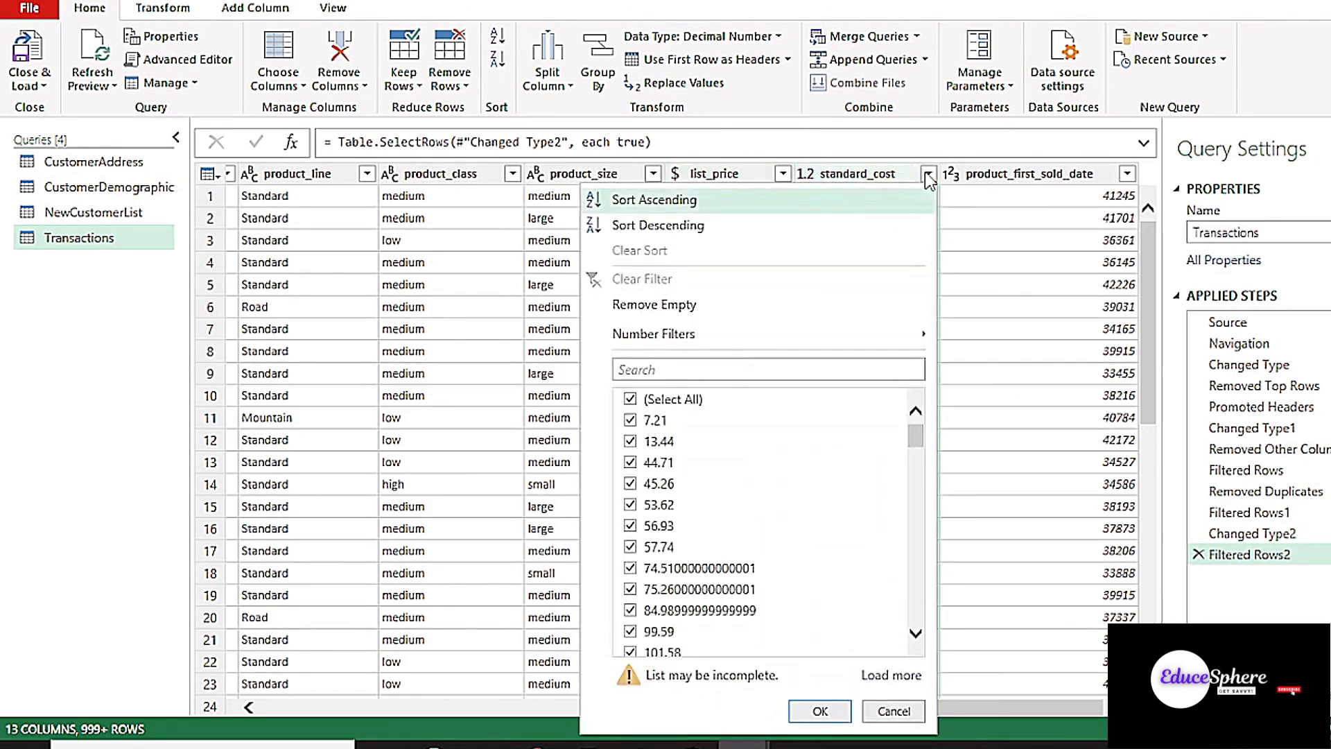
click(781, 35)
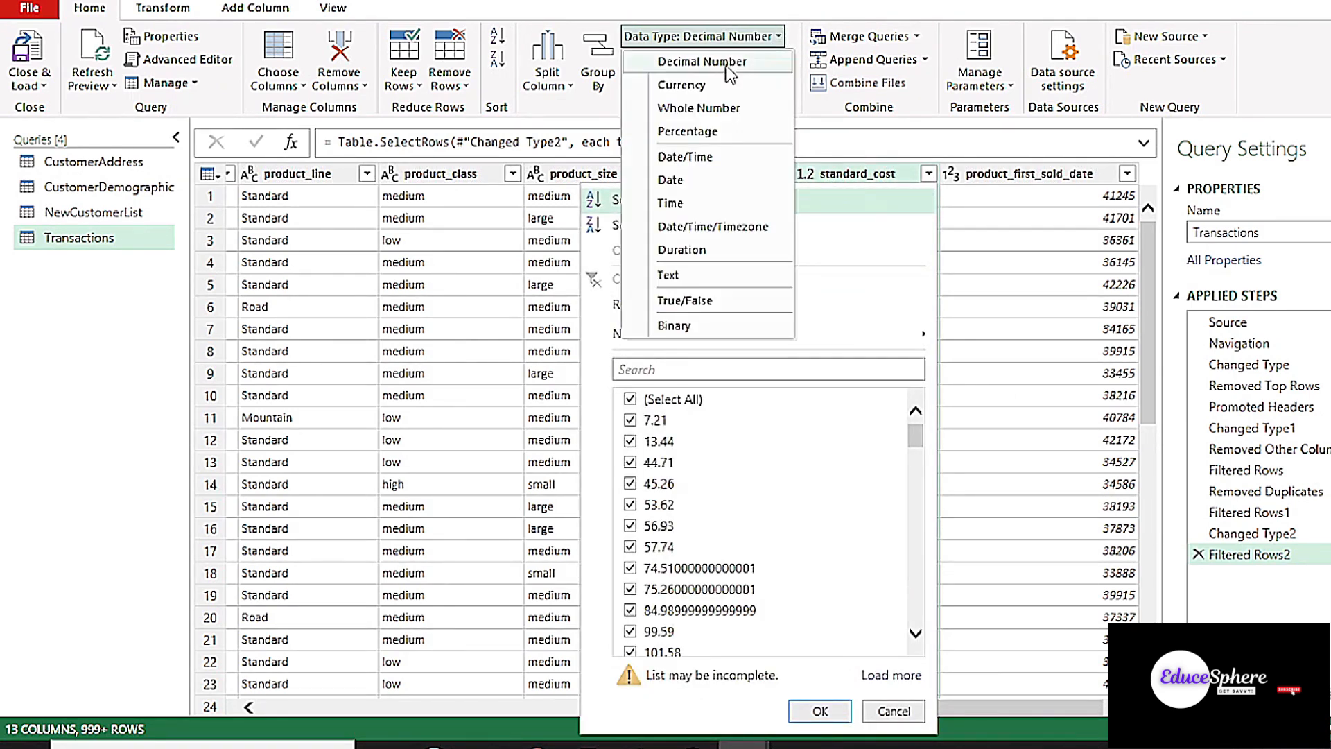
click(711, 88)
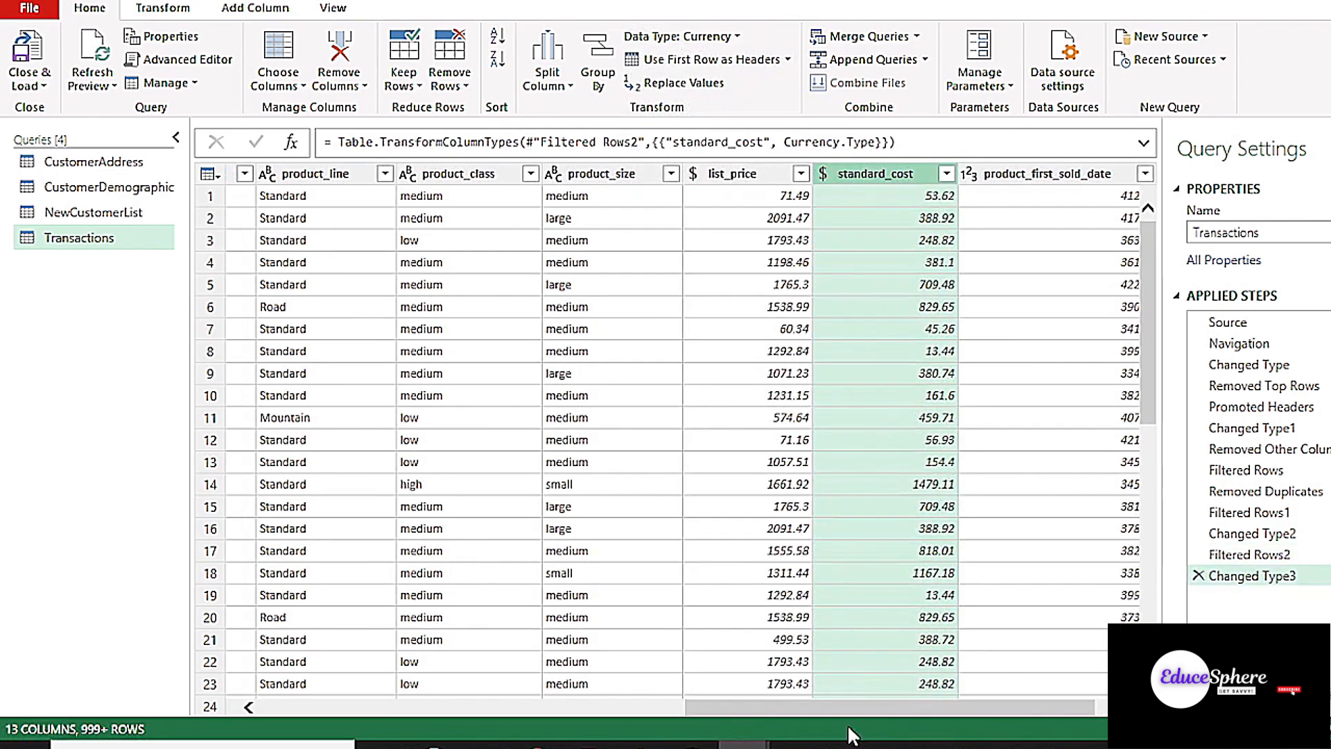
Set the product_first_sold_date column's data type to Date
scroll(846, 710, right, 1)
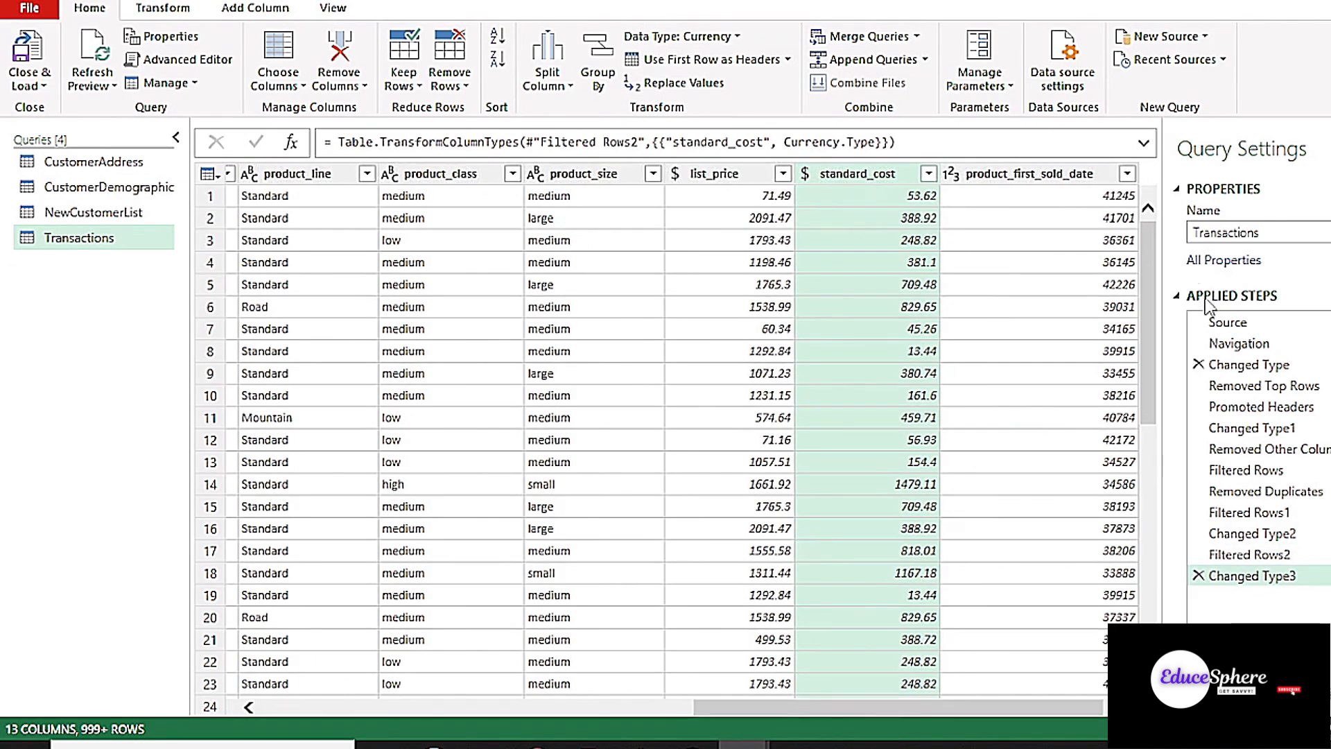
click(1128, 174)
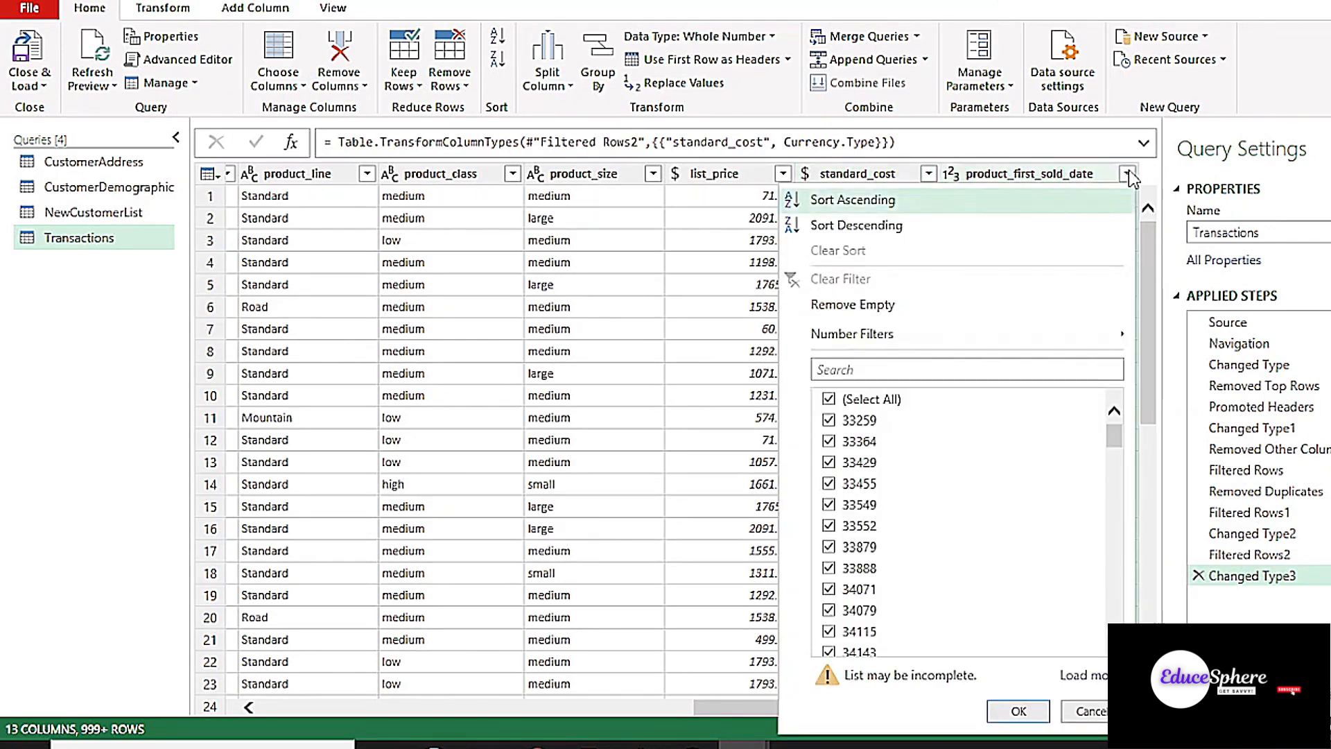
click(763, 36)
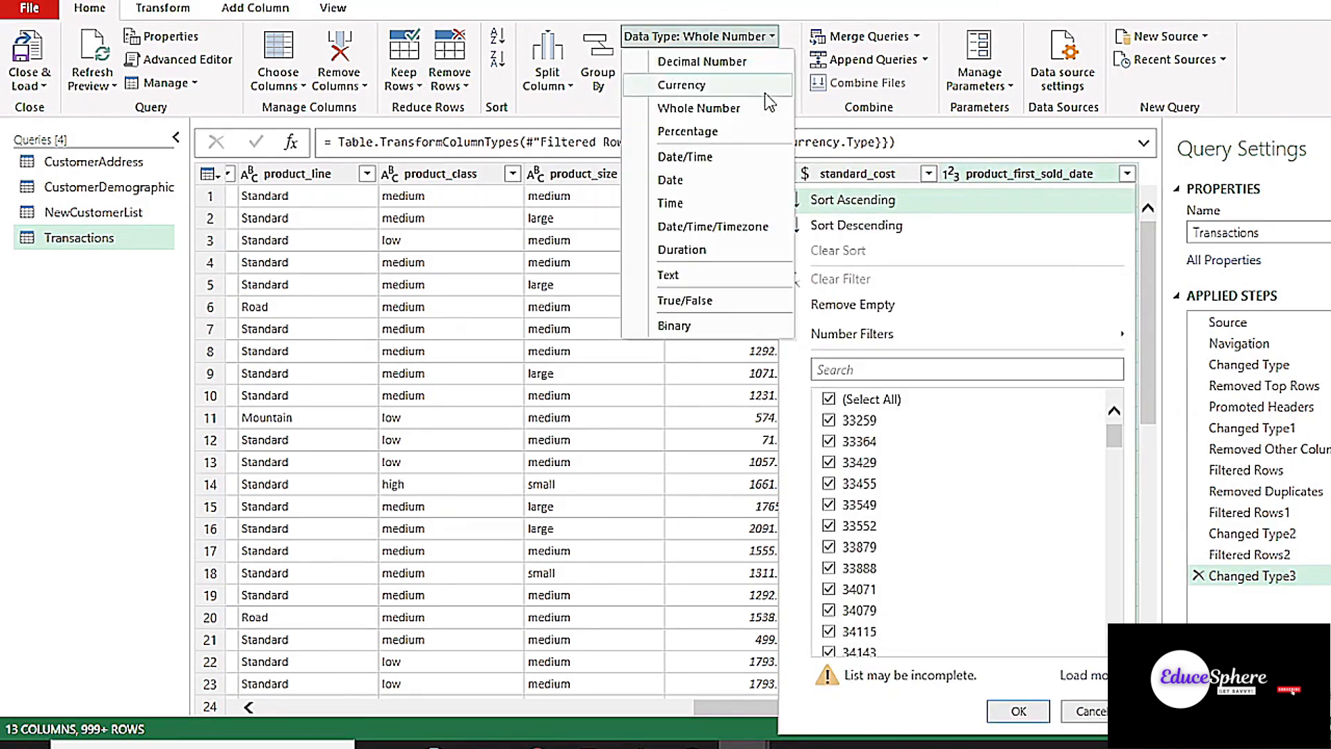
click(730, 182)
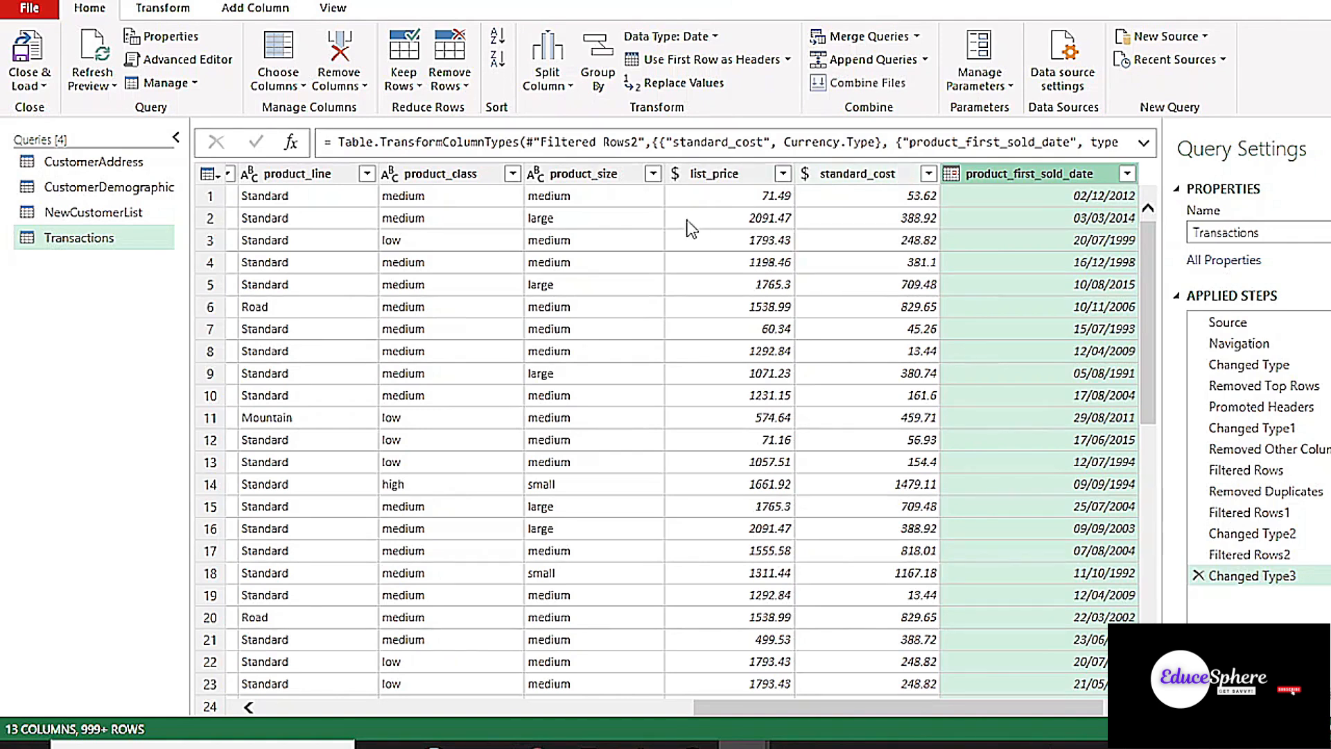
Start a custom column in the Transactions query and name it Profit
click(251, 12)
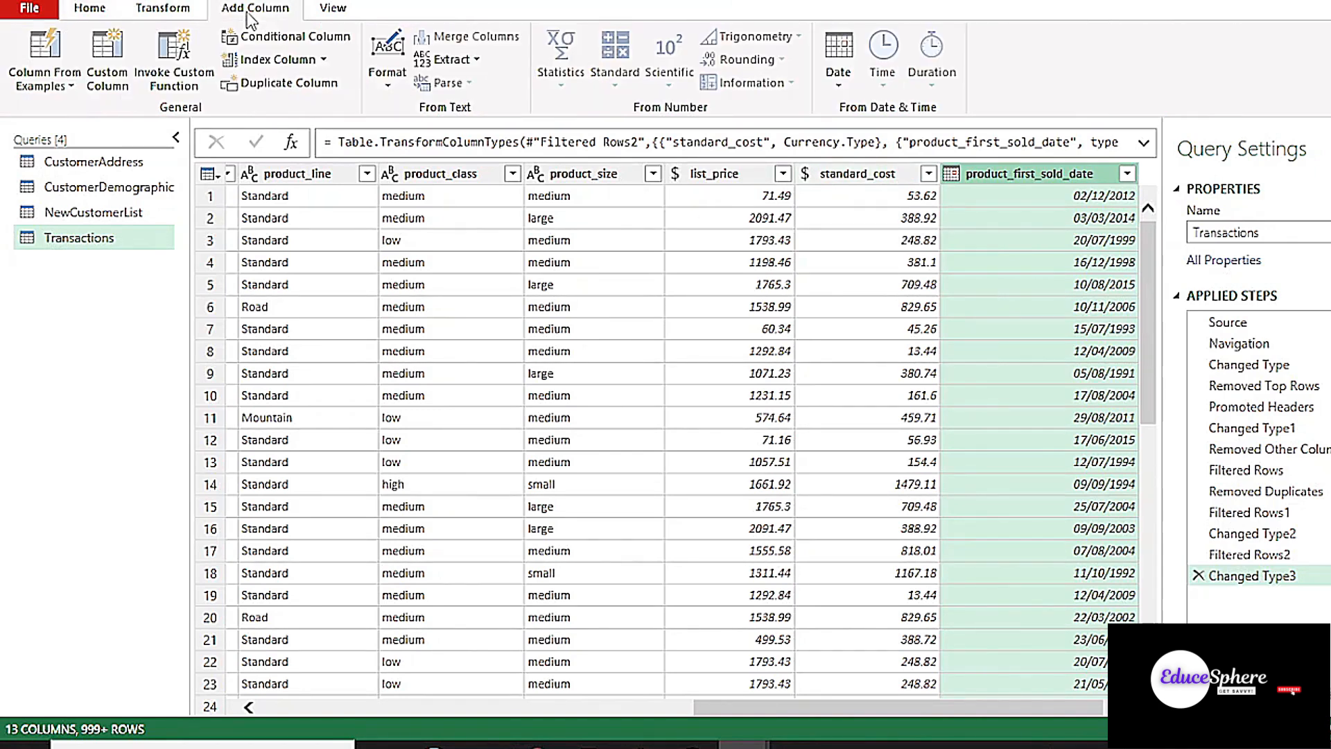
click(113, 81)
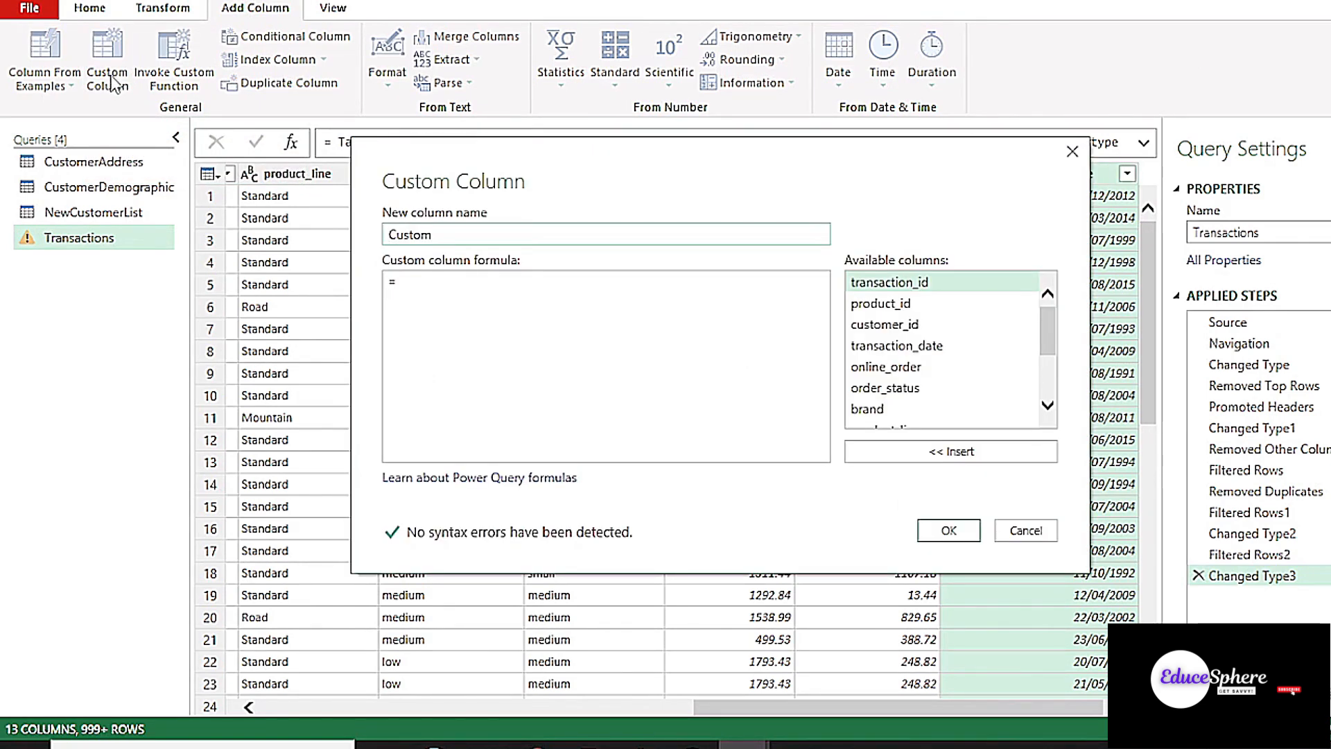
drag(457, 235, 358, 243)
key(BackSpace)
text(Prof)
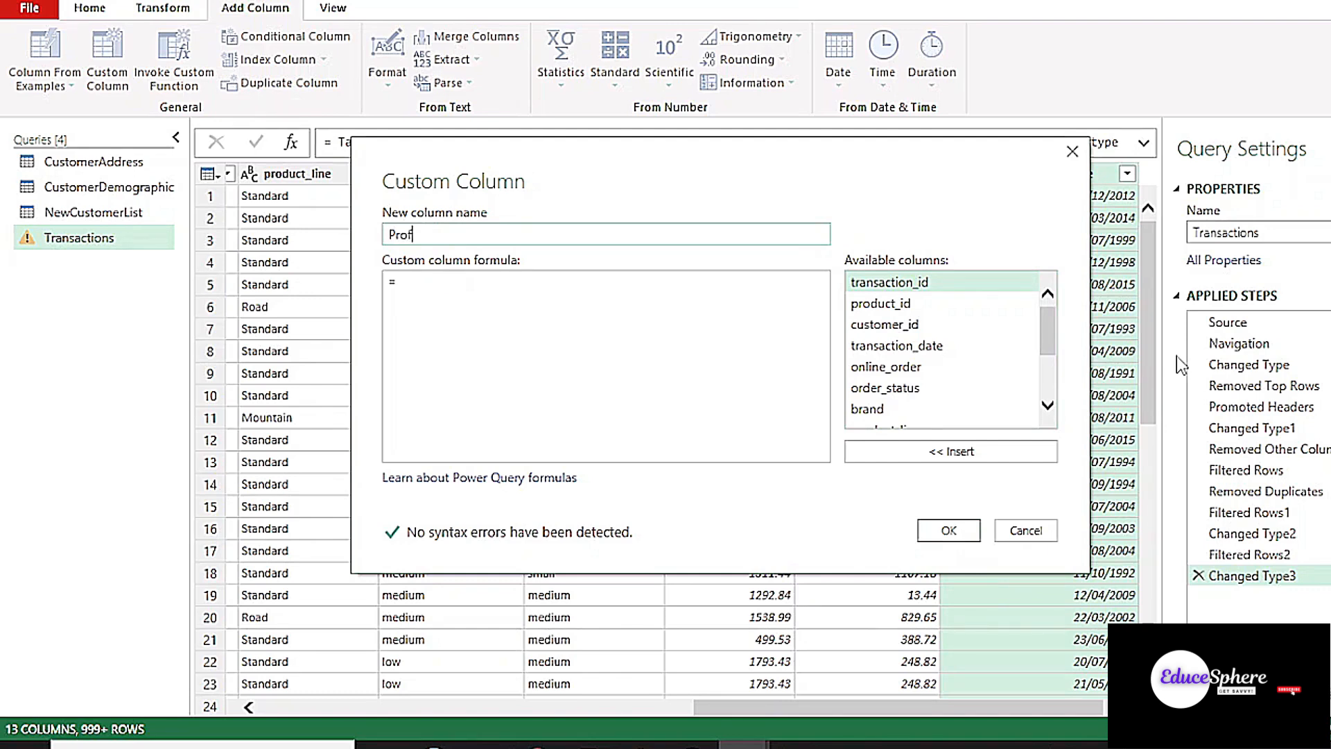
Define the Profit column's formula as [list_price]-[standard_cost] and add the column to the table
click(428, 275)
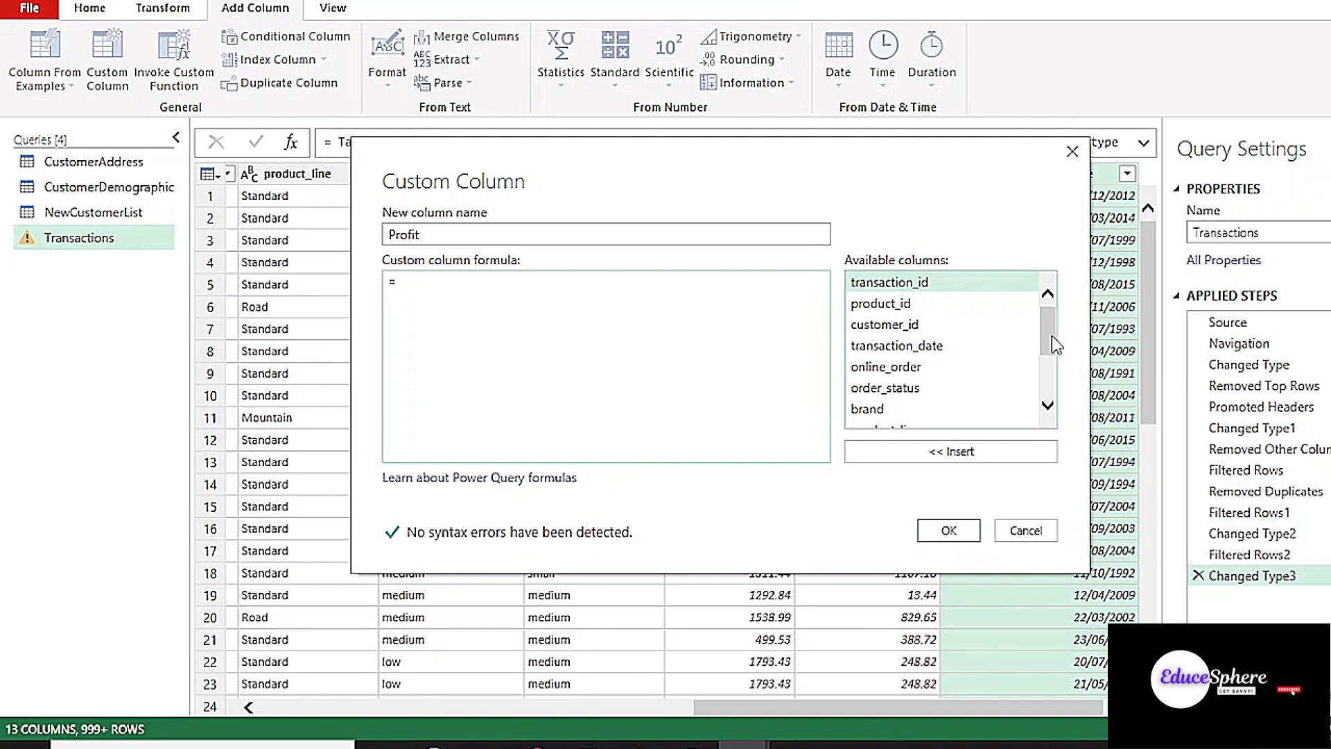
scroll(971, 374, down, 2)
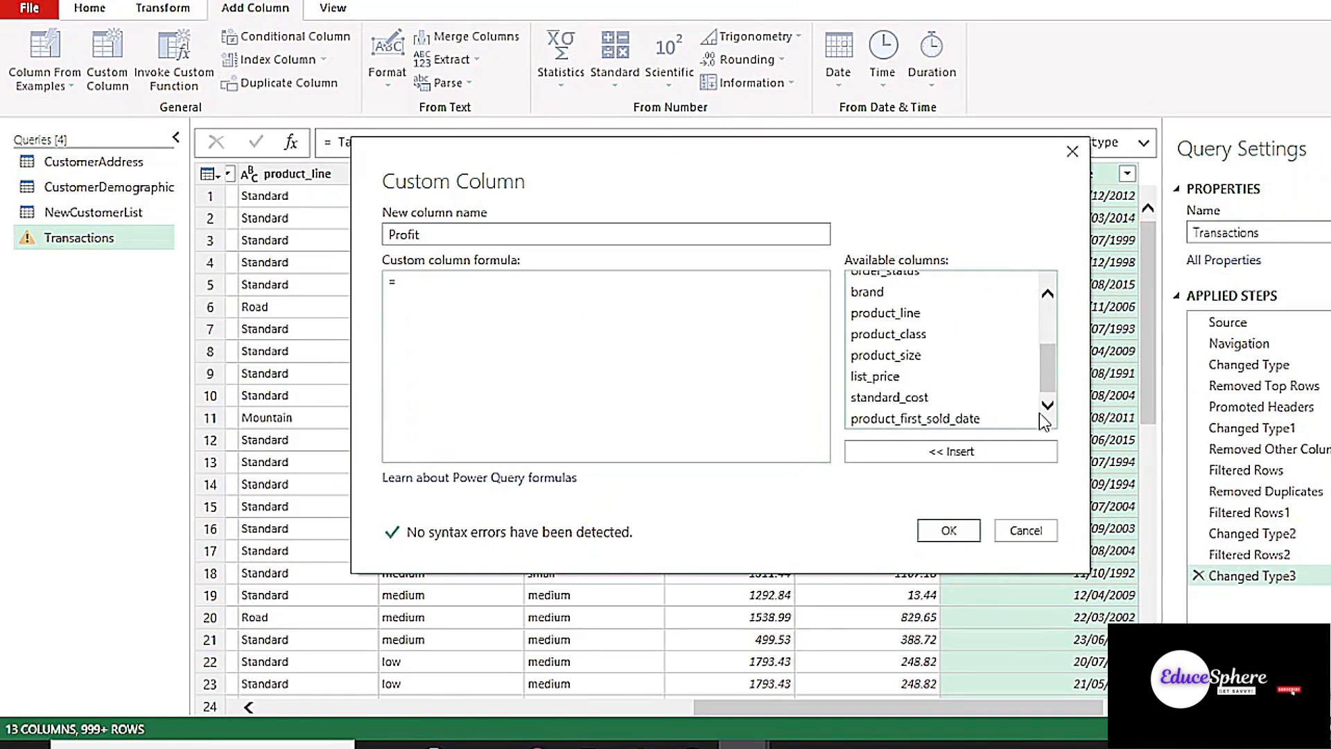
click(971, 375)
click(934, 452)
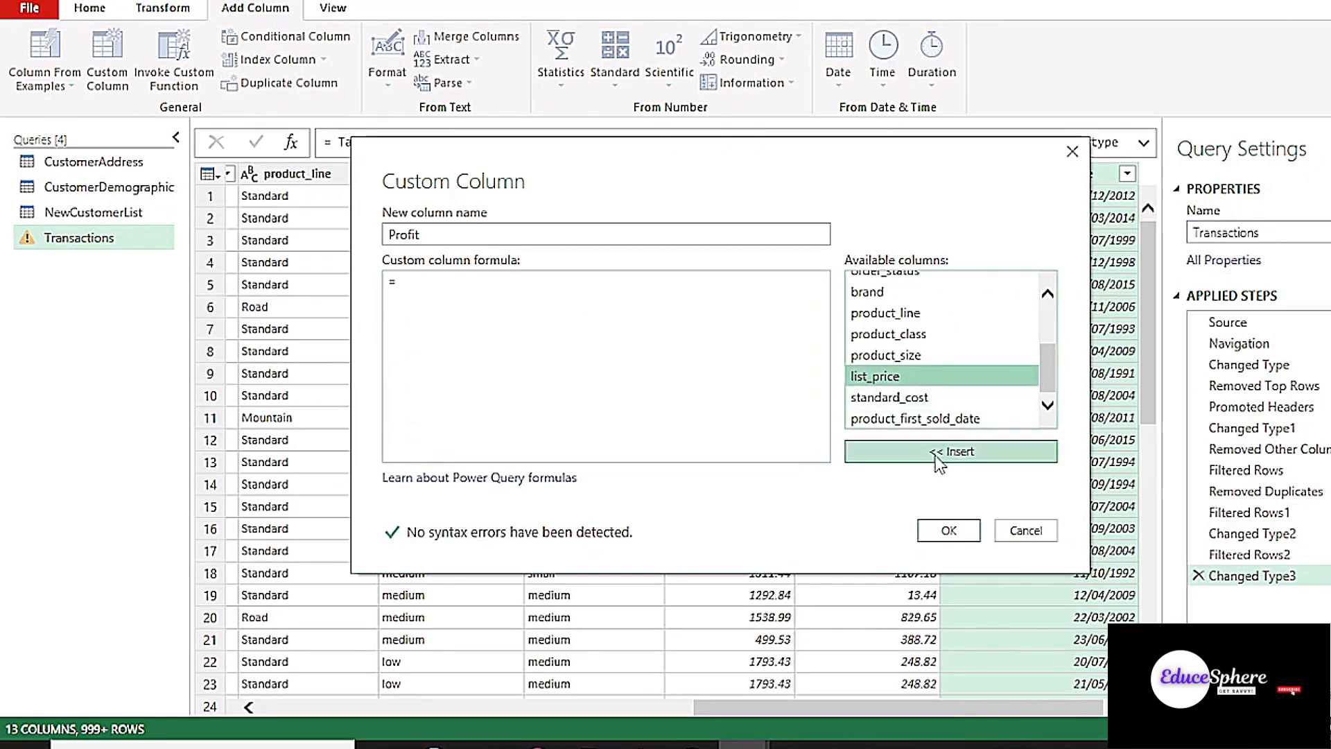
text(-)
click(935, 398)
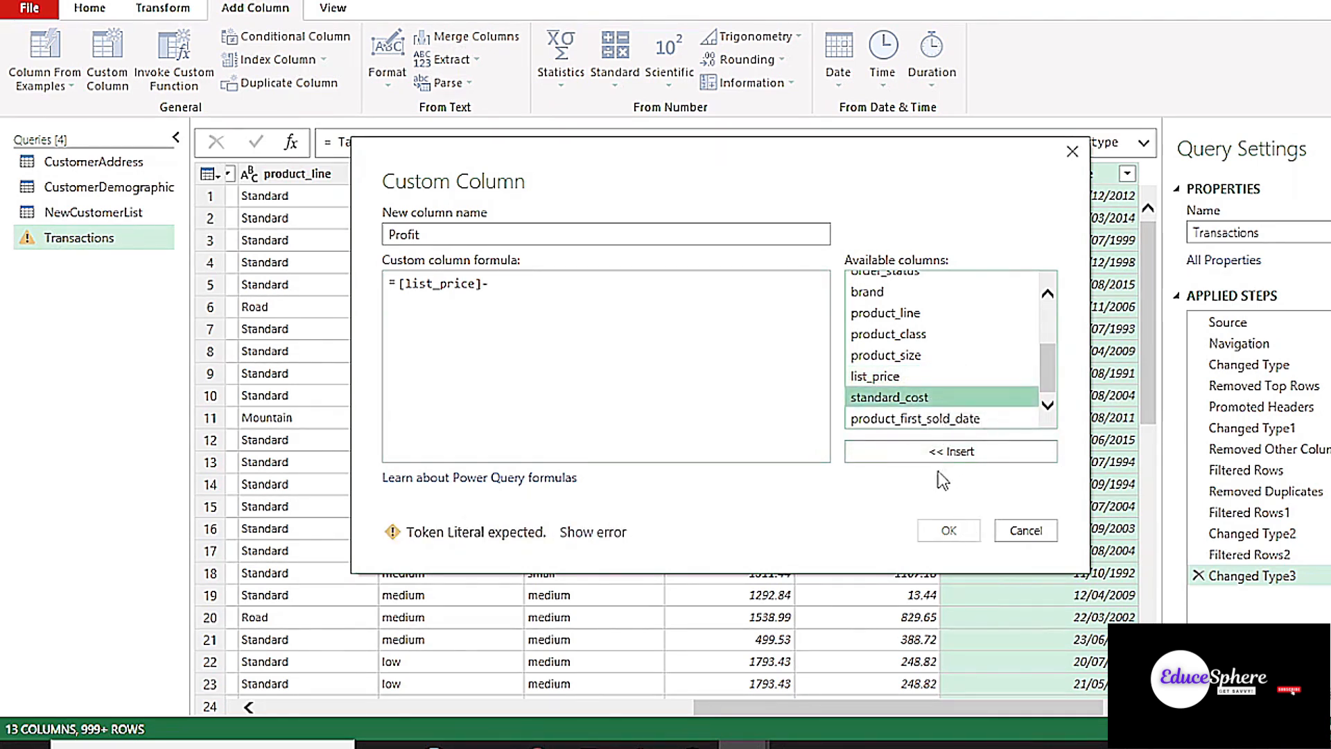
click(943, 452)
click(949, 530)
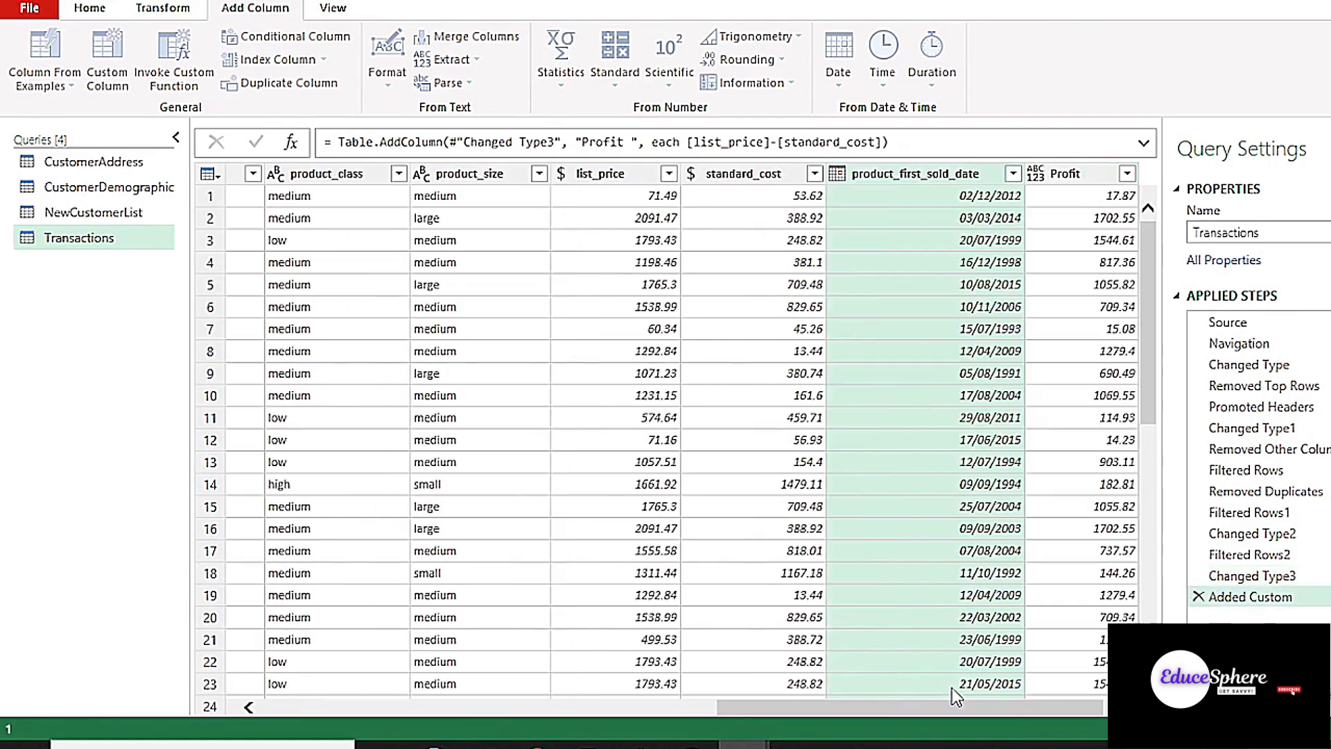
Set the Profit column's data type to Currency and check its filter values
click(1073, 300)
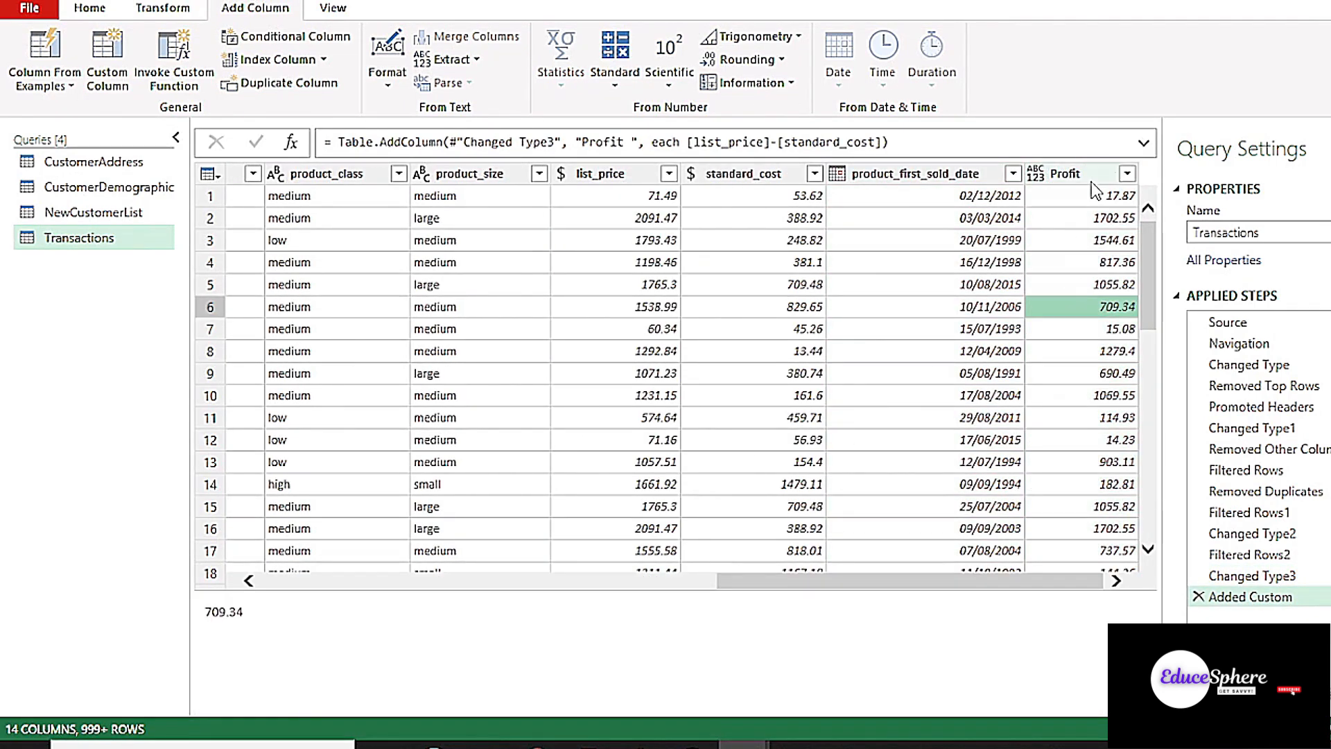
click(97, 9)
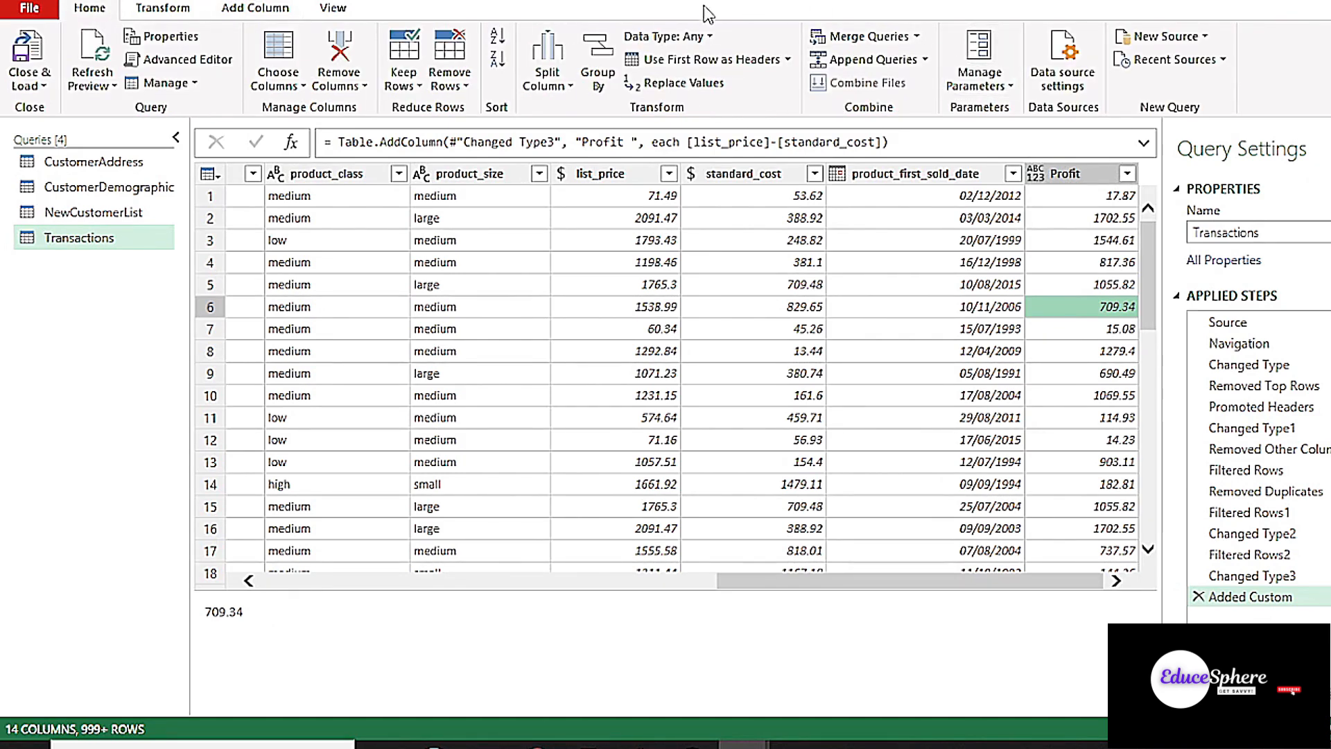
click(1127, 174)
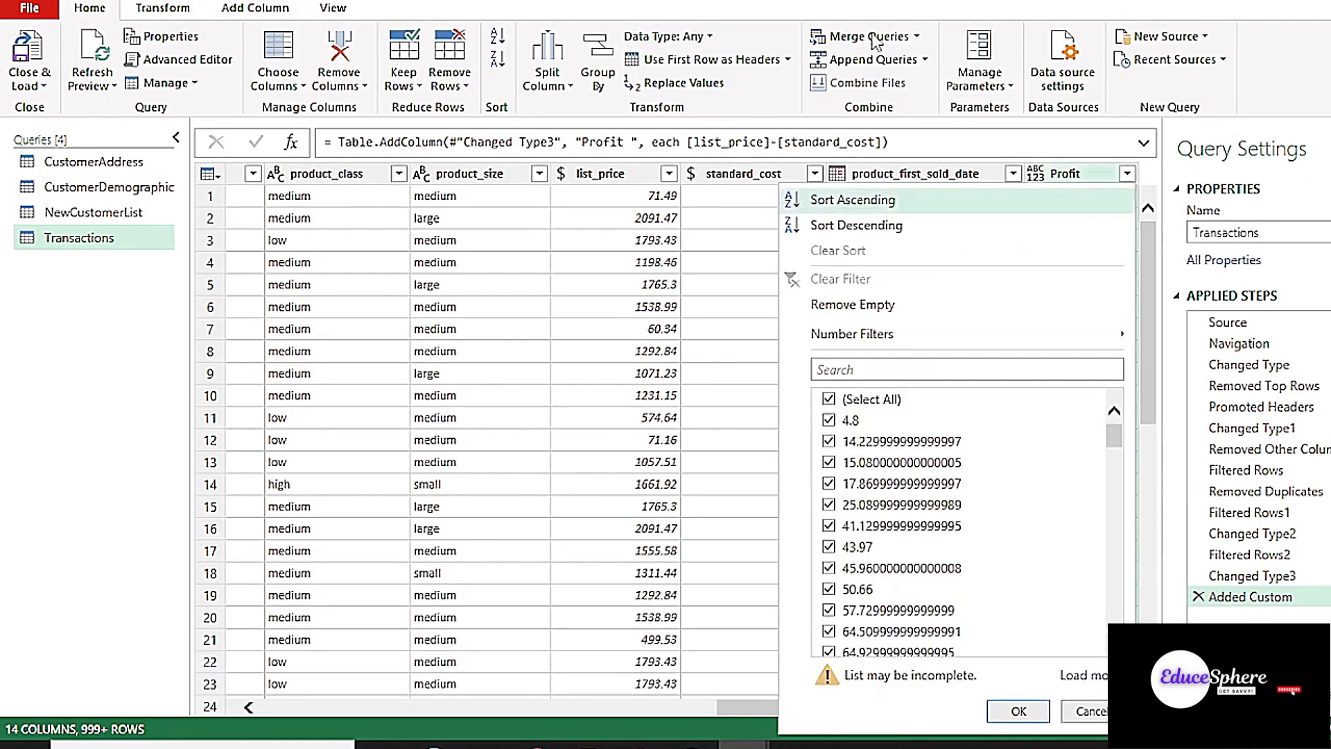
click(708, 37)
click(712, 92)
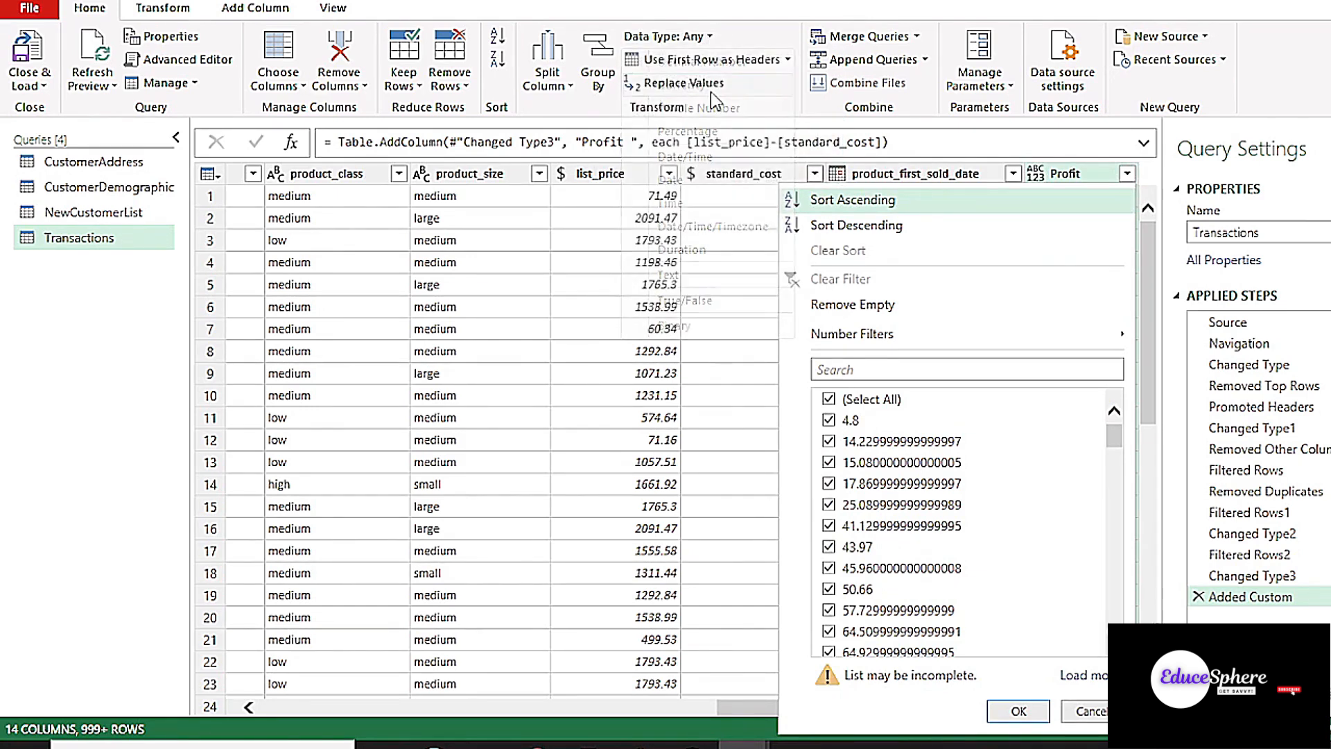
click(1128, 174)
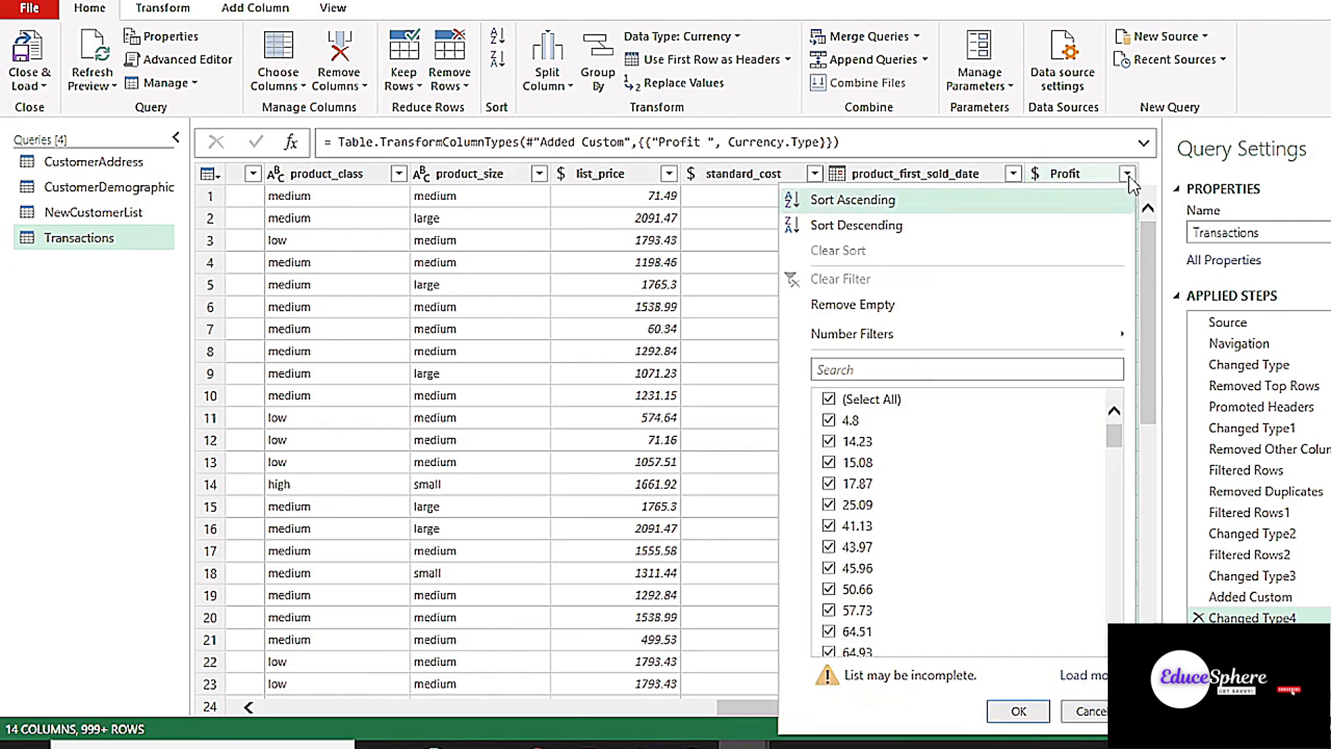
click(678, 267)
Review the NewCustomerList and Transactions tables and inspect the Transactions query code in the Advanced Editor
drag(933, 588, 416, 593)
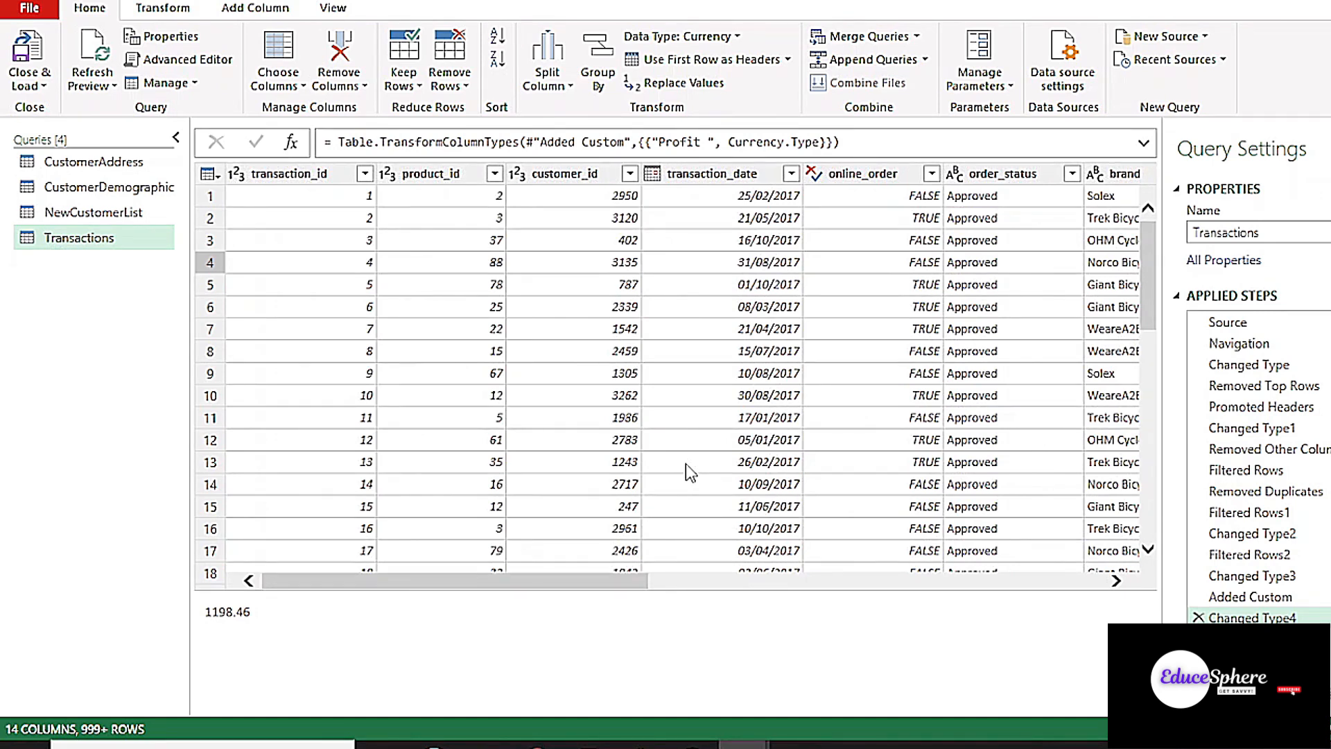
click(100, 217)
drag(417, 706, 365, 738)
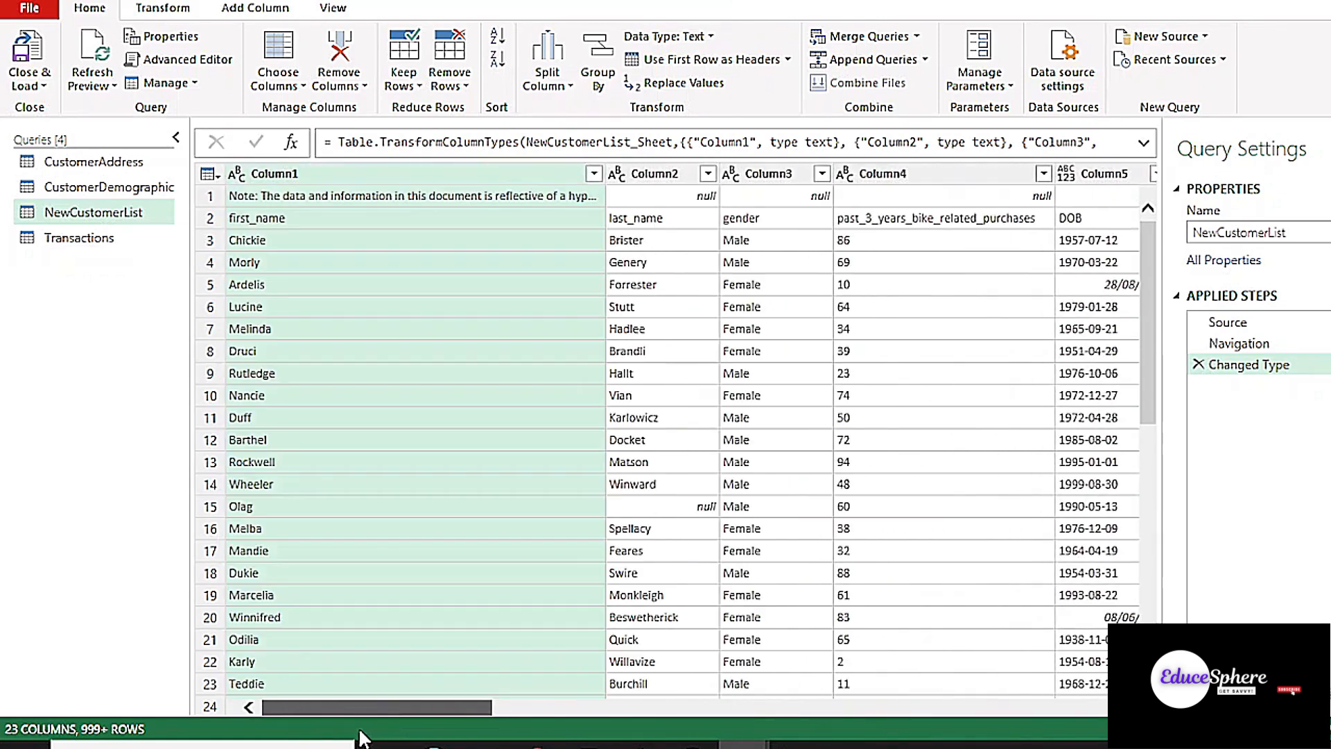
click(63, 241)
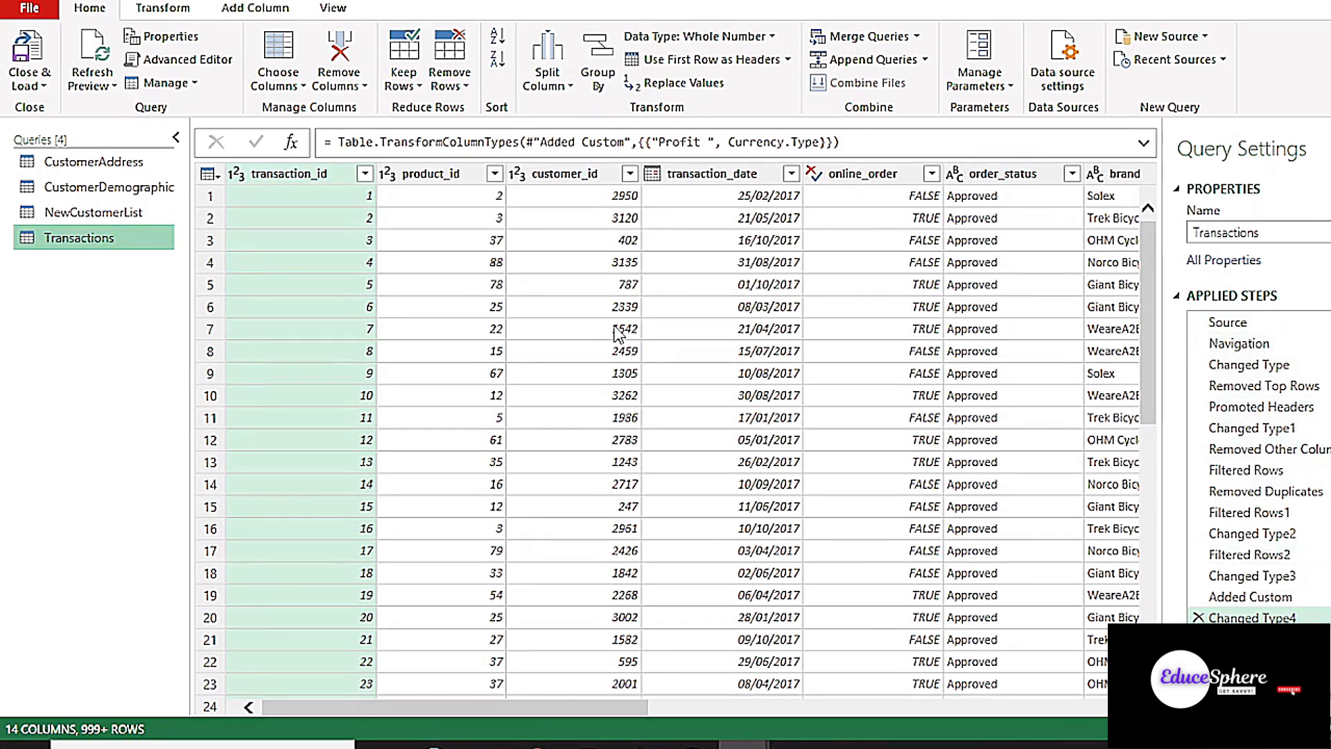
click(179, 60)
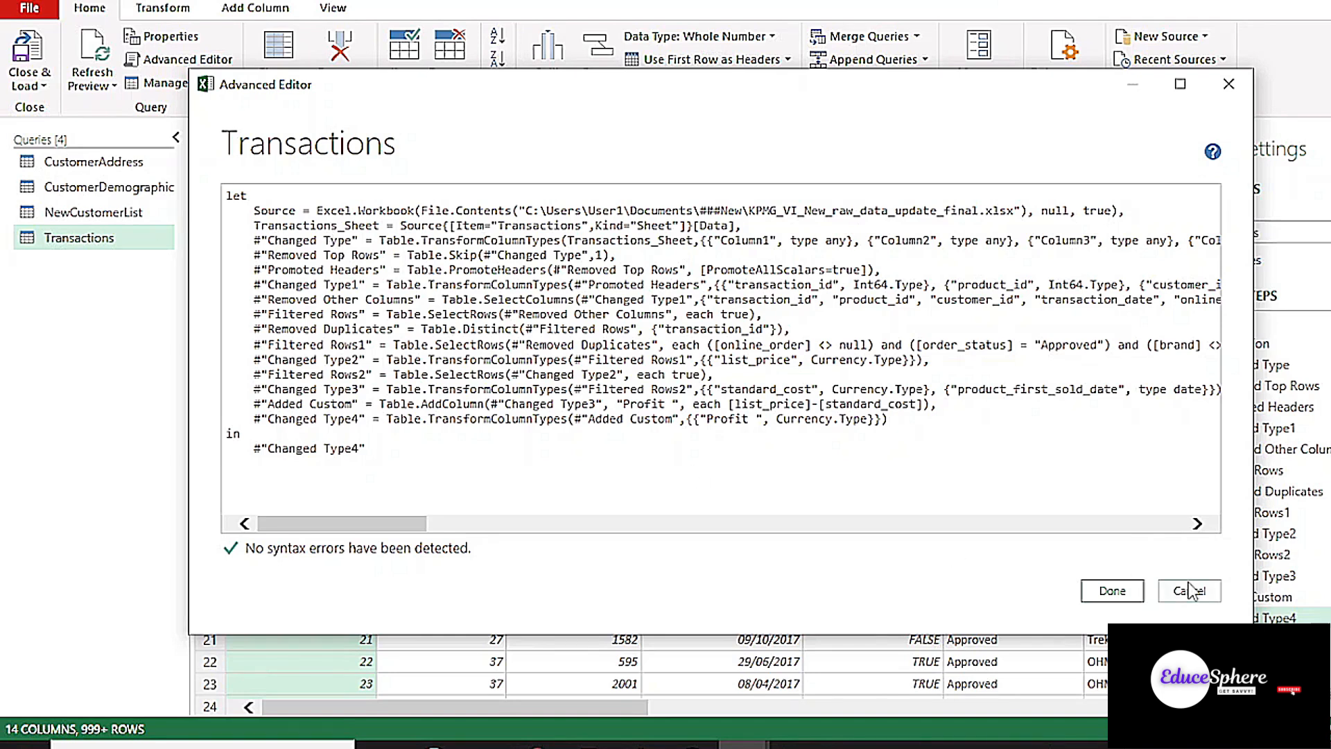
click(1109, 593)
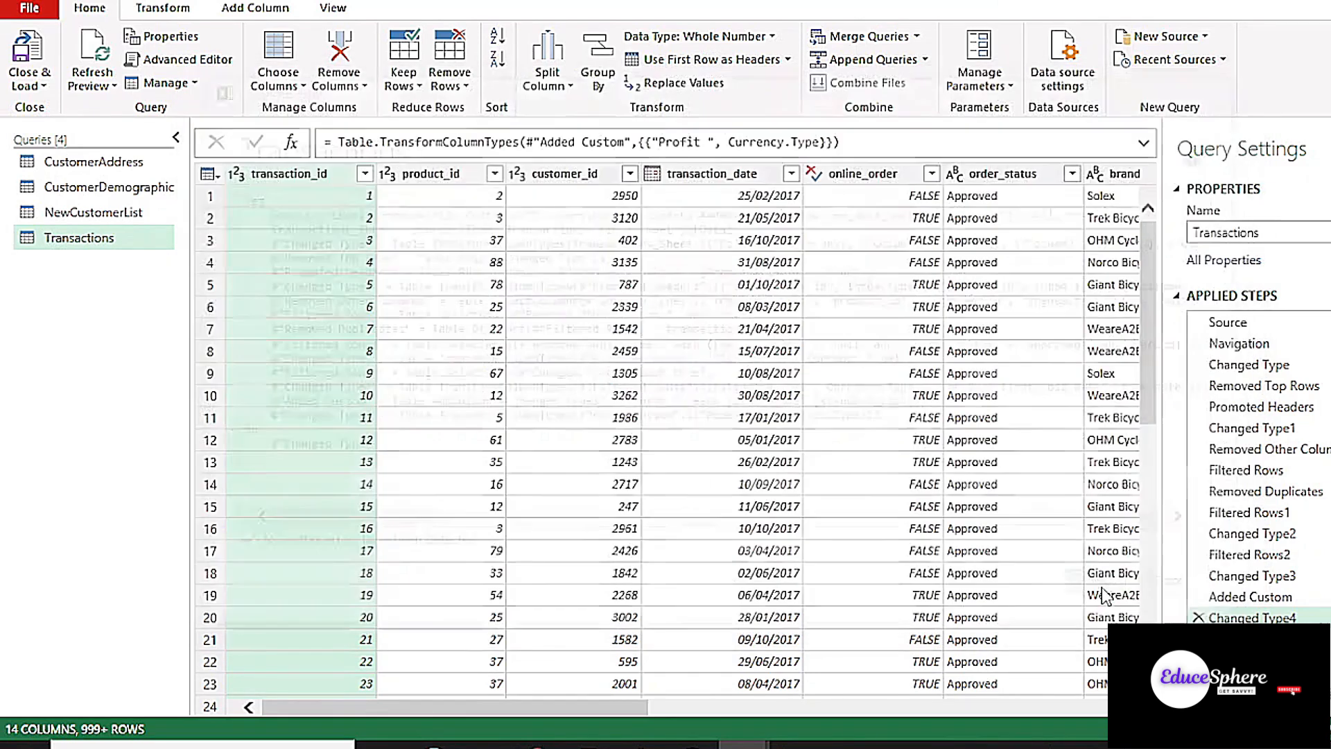
Remove the top 1 row from the NewCustomerList query and promote its first row to headers
click(83, 213)
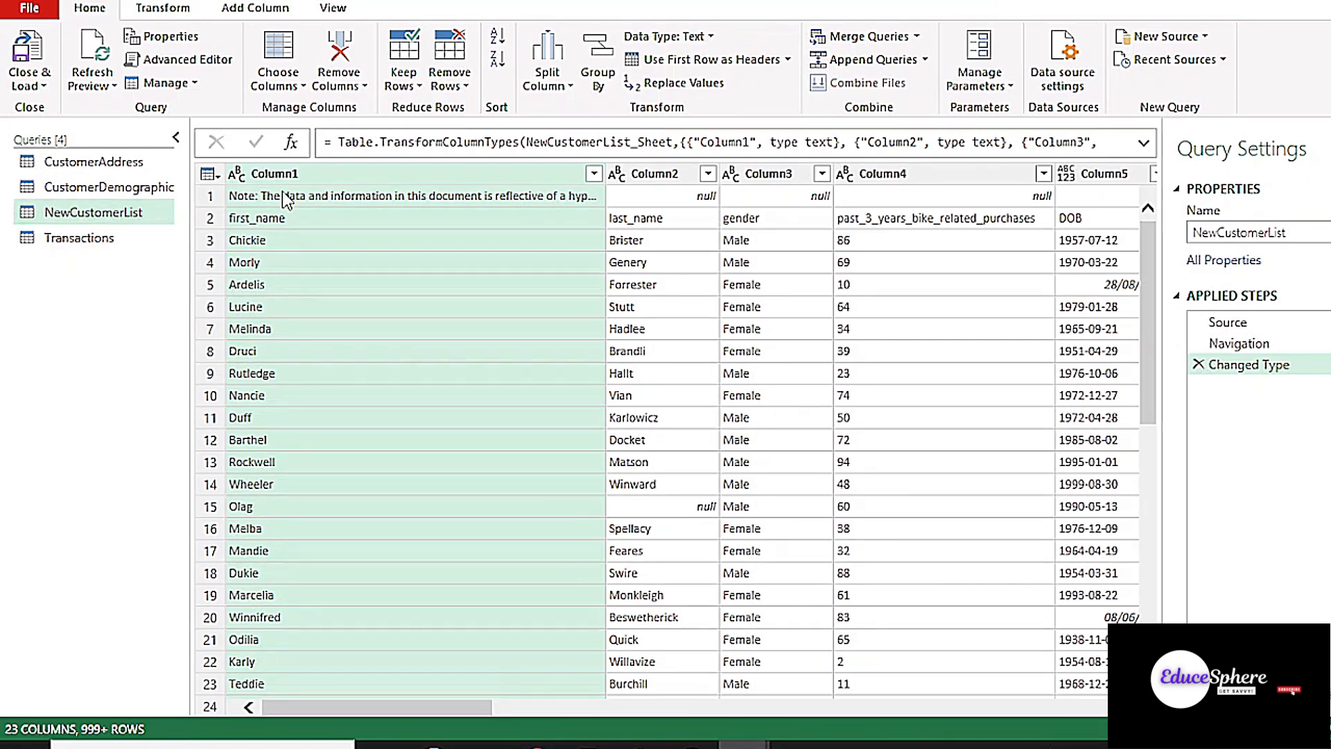
click(198, 197)
click(449, 76)
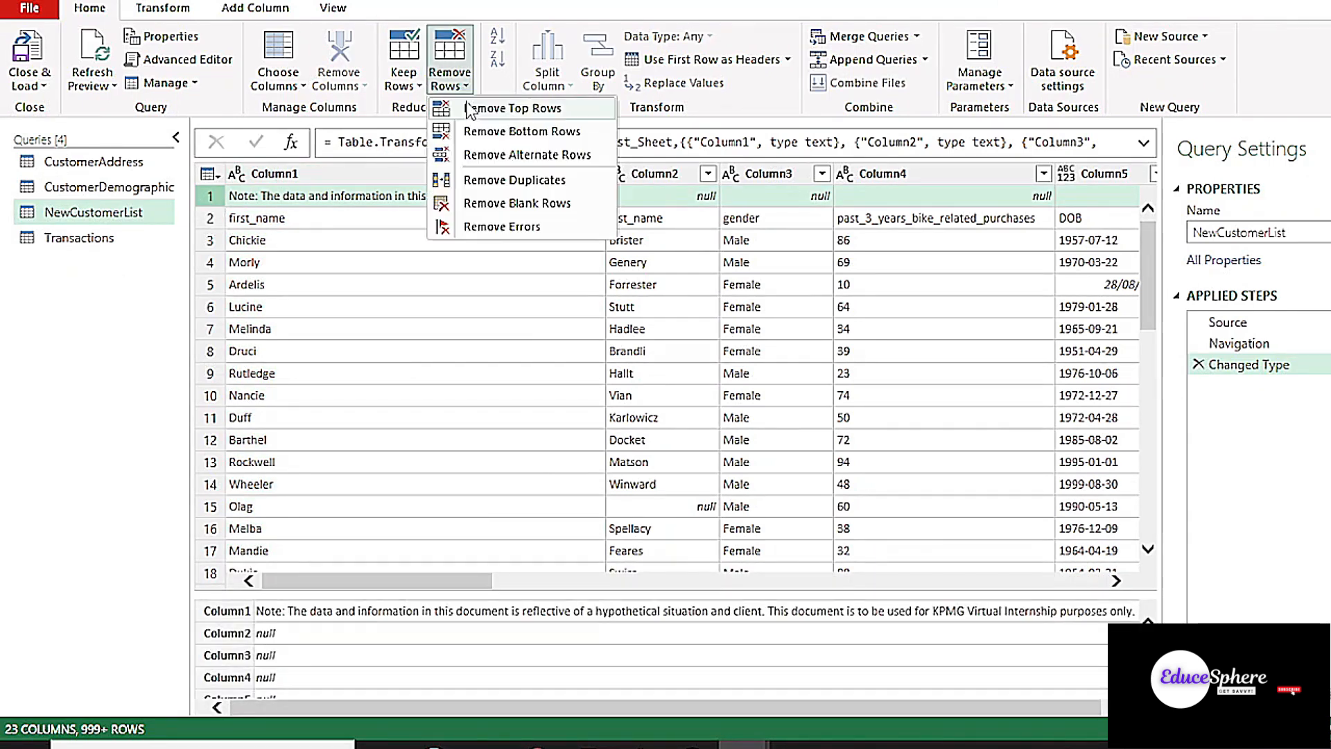
click(485, 102)
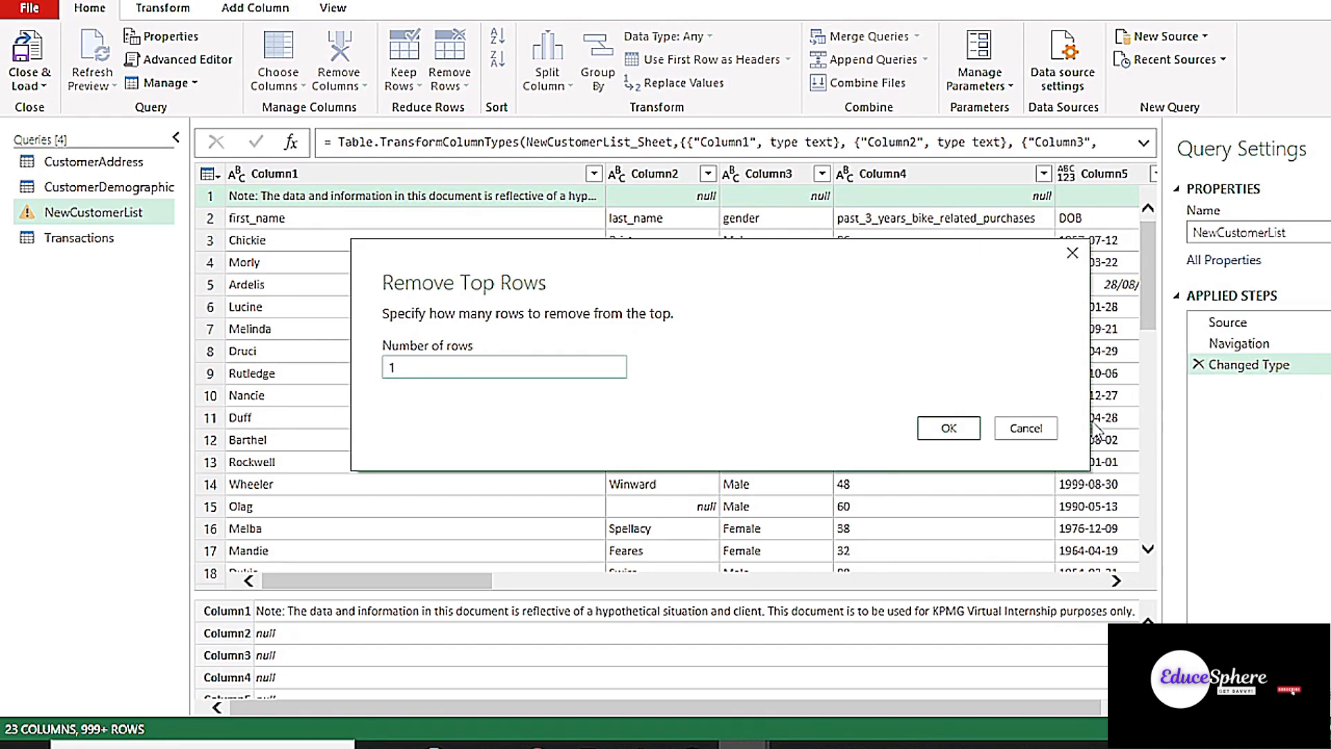
click(949, 429)
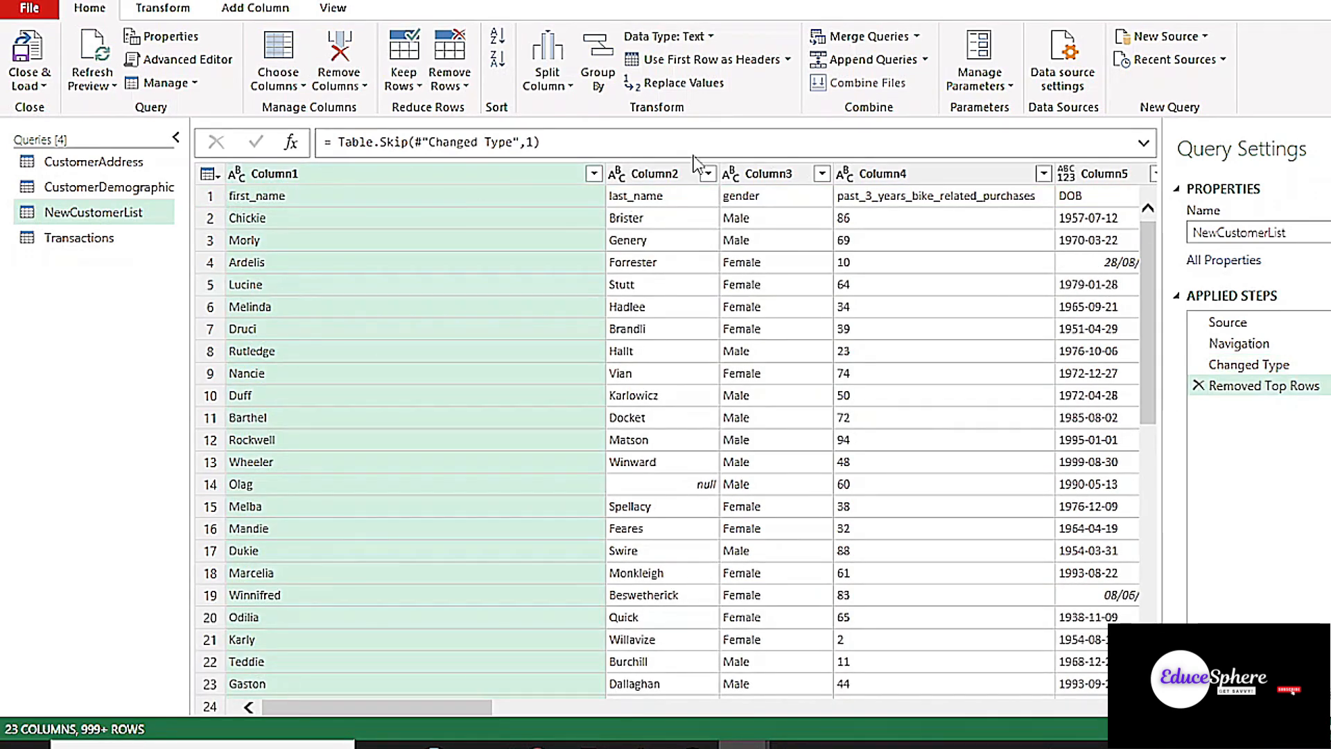
click(788, 59)
click(759, 86)
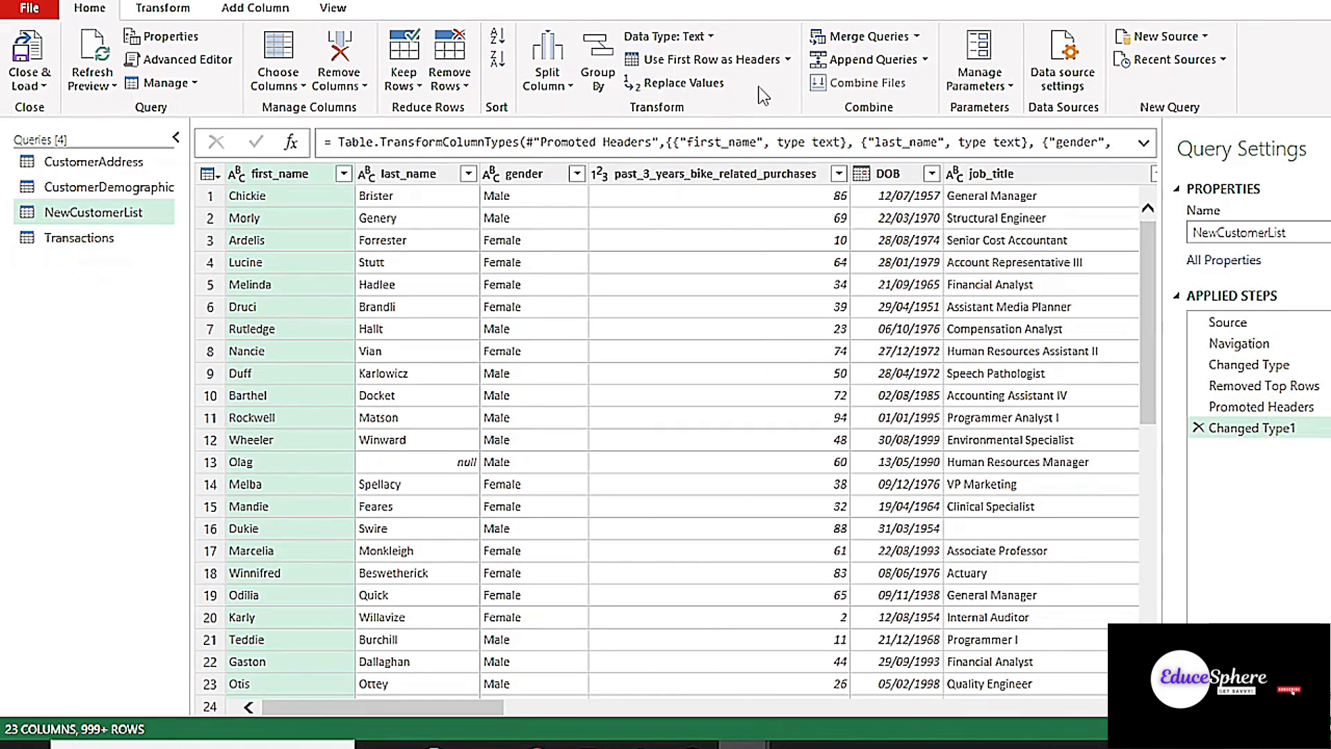
Check the filter values of the first_name and last_name columns in NewCustomerList, keeping all entries
click(281, 197)
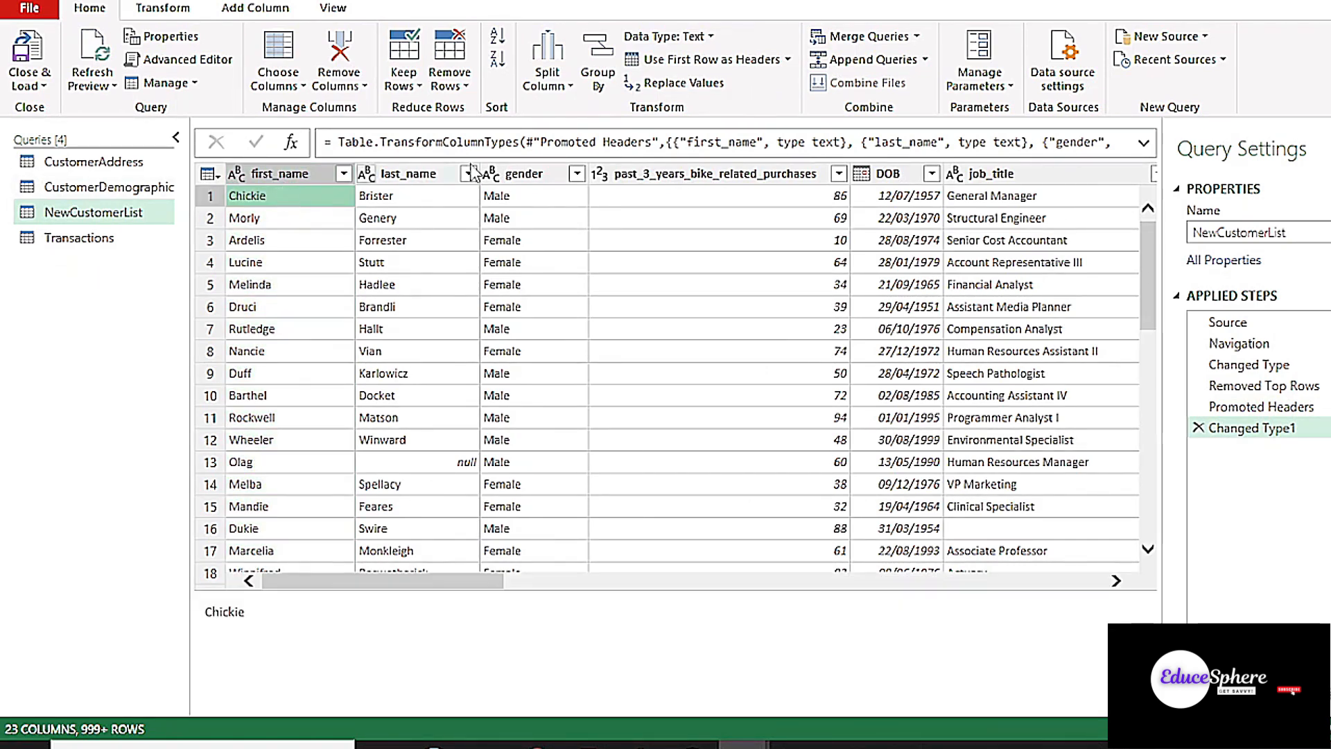
click(344, 174)
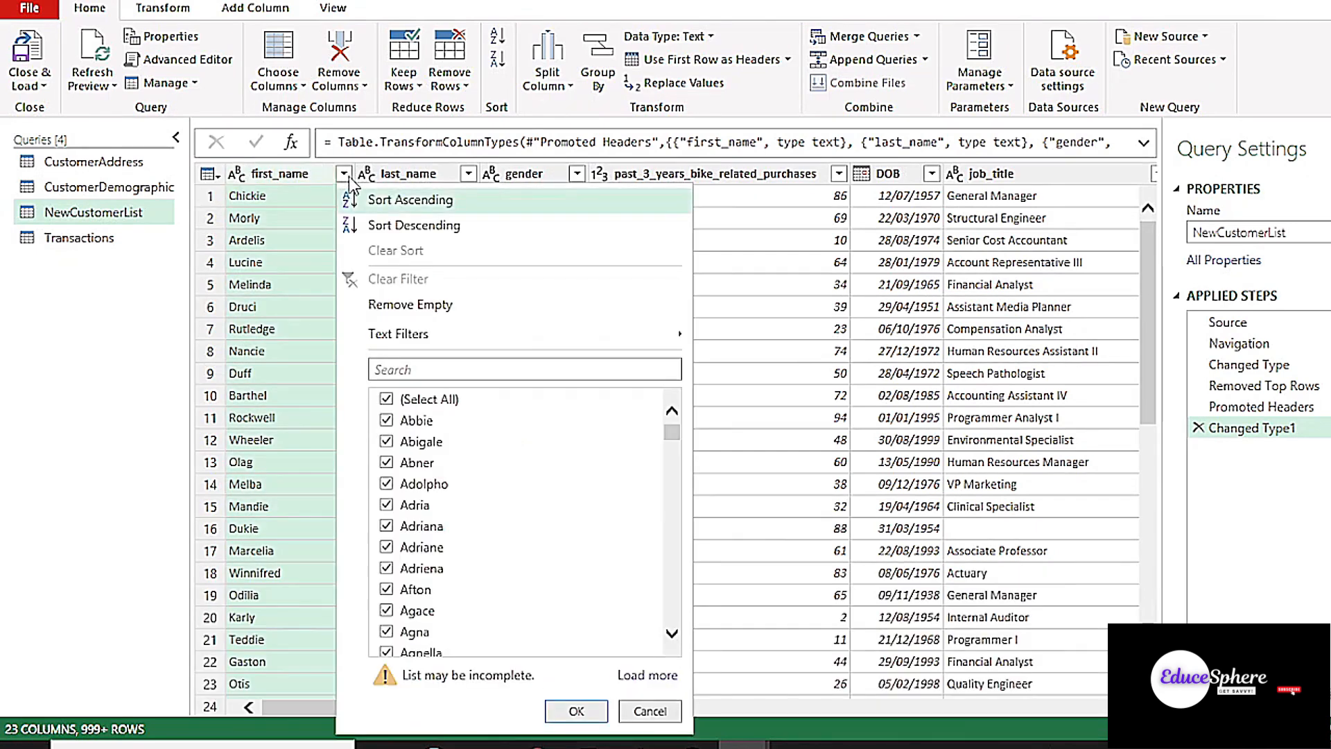
click(576, 713)
click(469, 174)
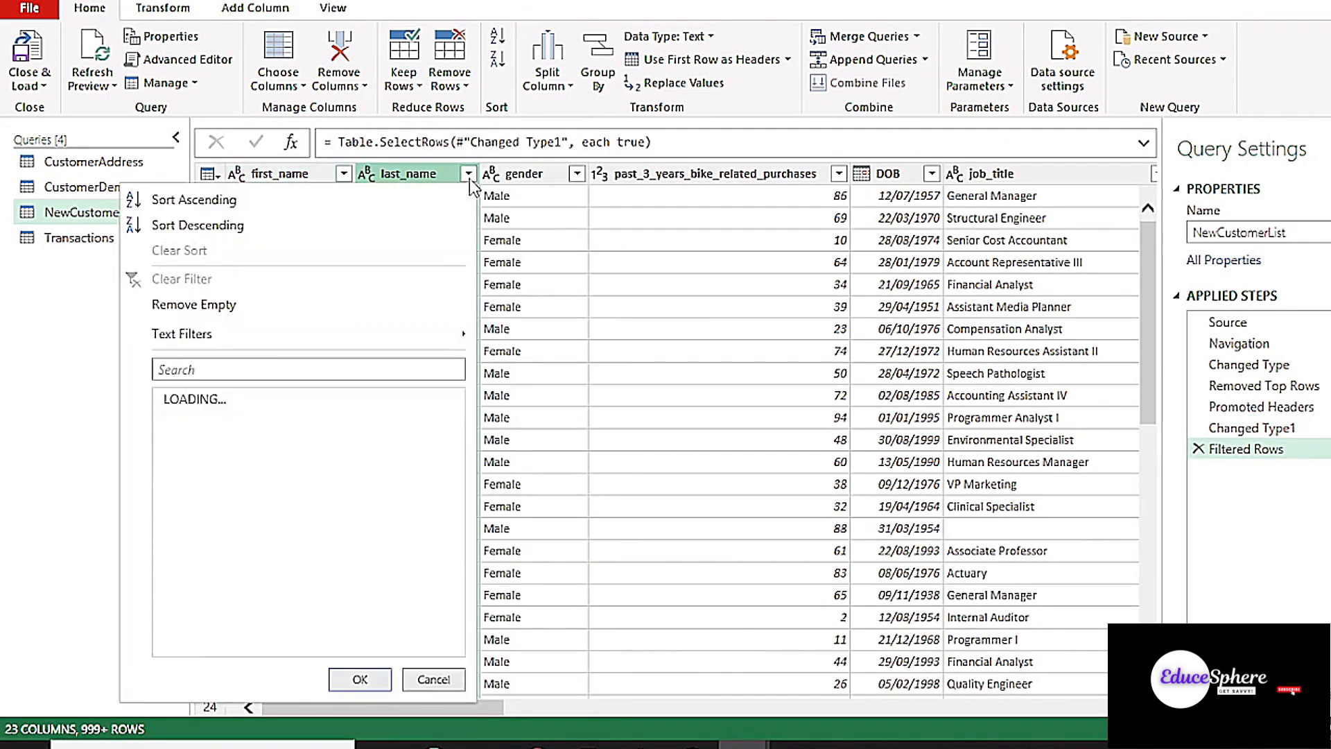
click(359, 711)
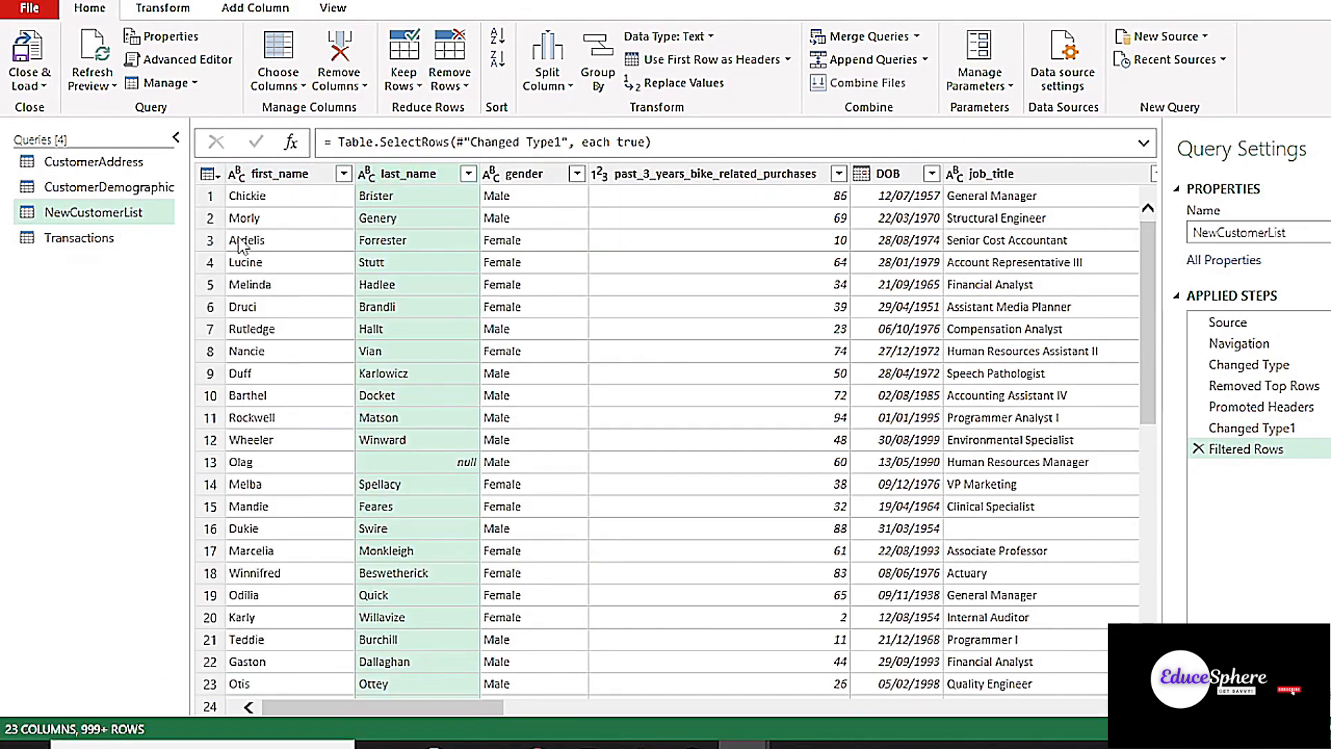
Check the filter values of the gender and past_3_years_bike_related_purchases columns, keeping every value selected
click(577, 174)
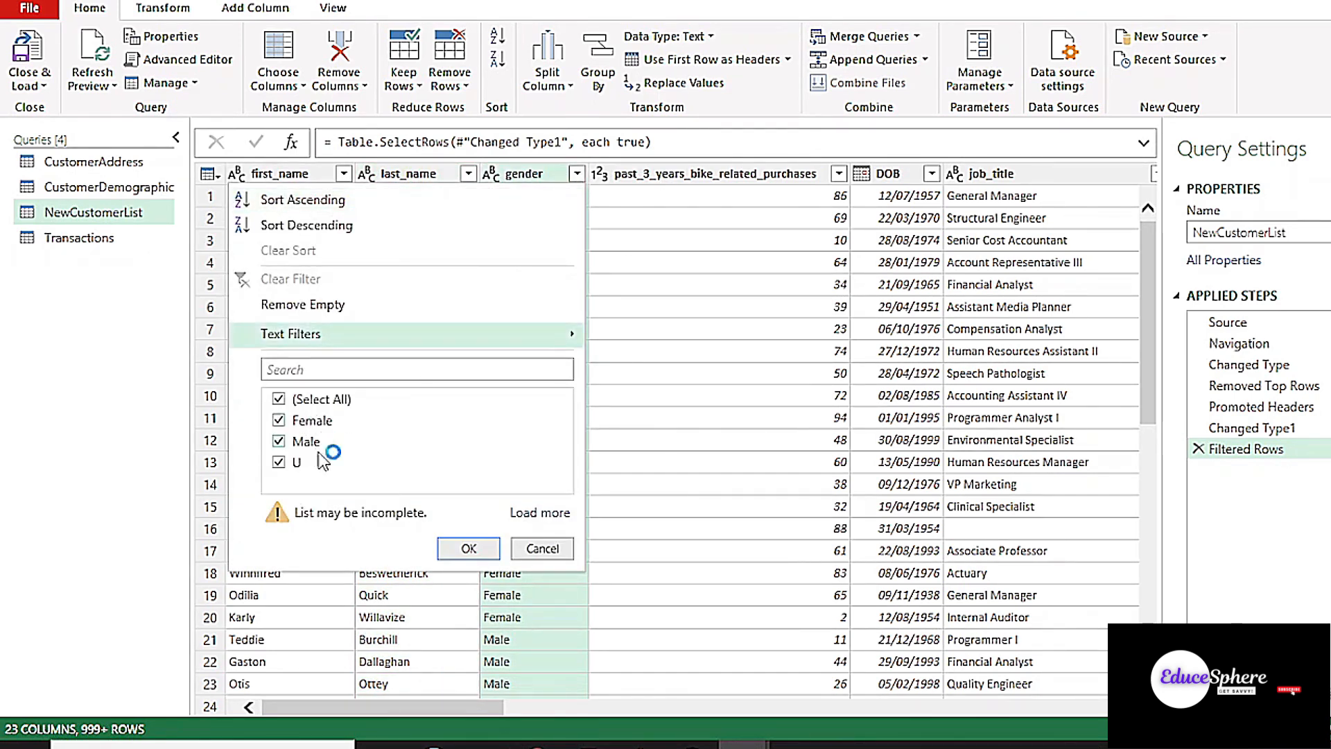
click(456, 551)
drag(481, 704, 540, 702)
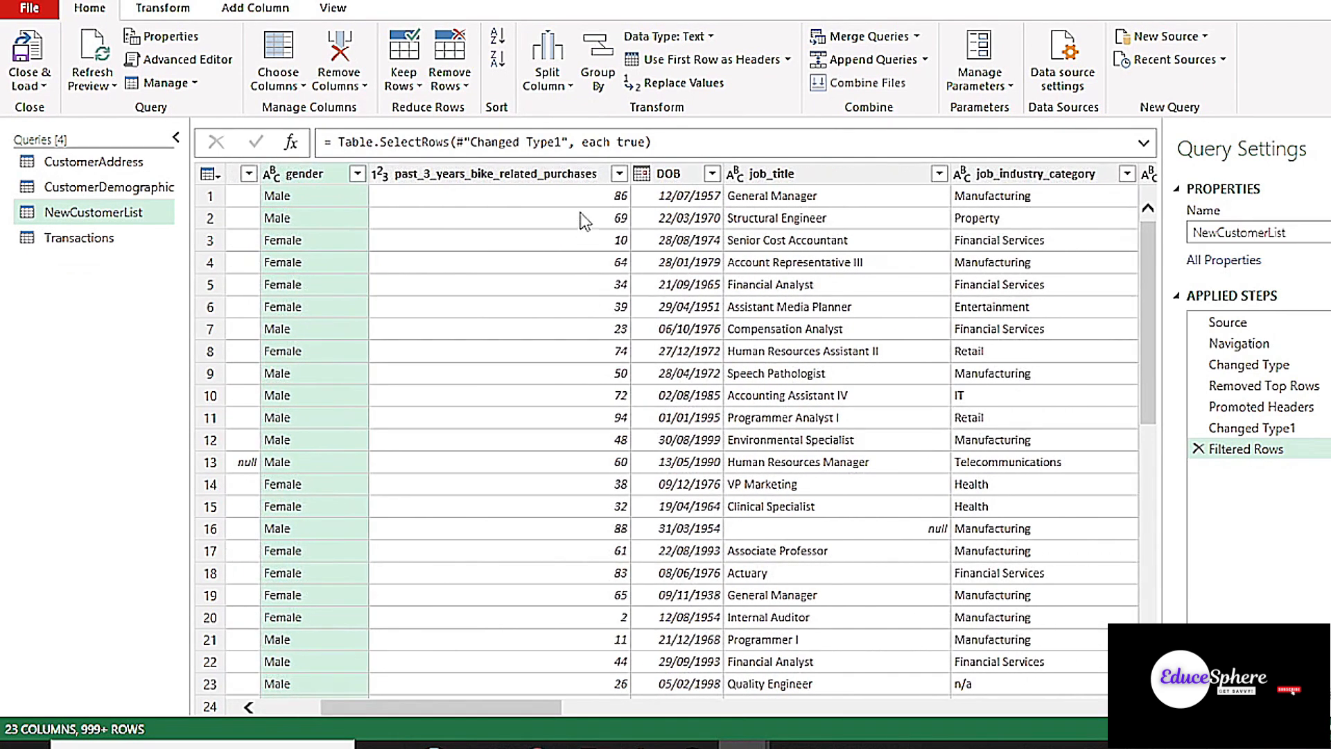
click(618, 174)
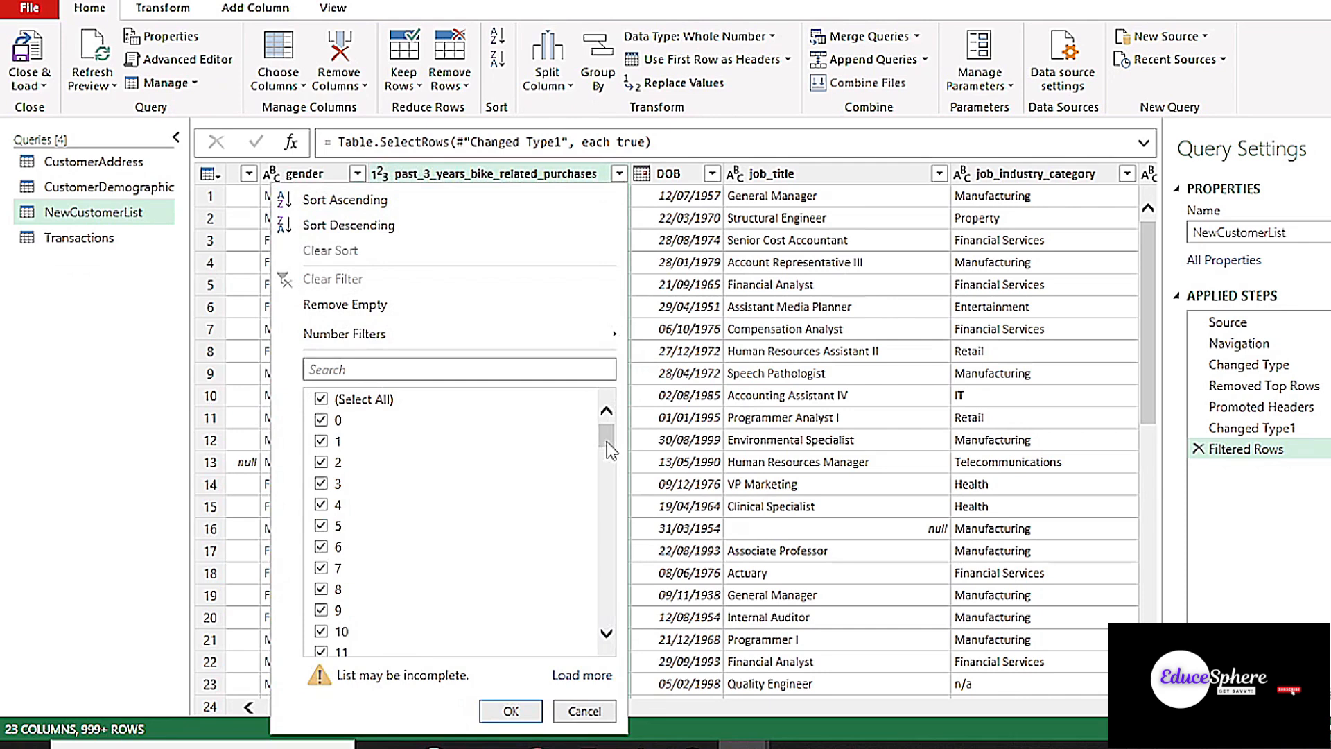
drag(606, 450, 605, 617)
click(511, 711)
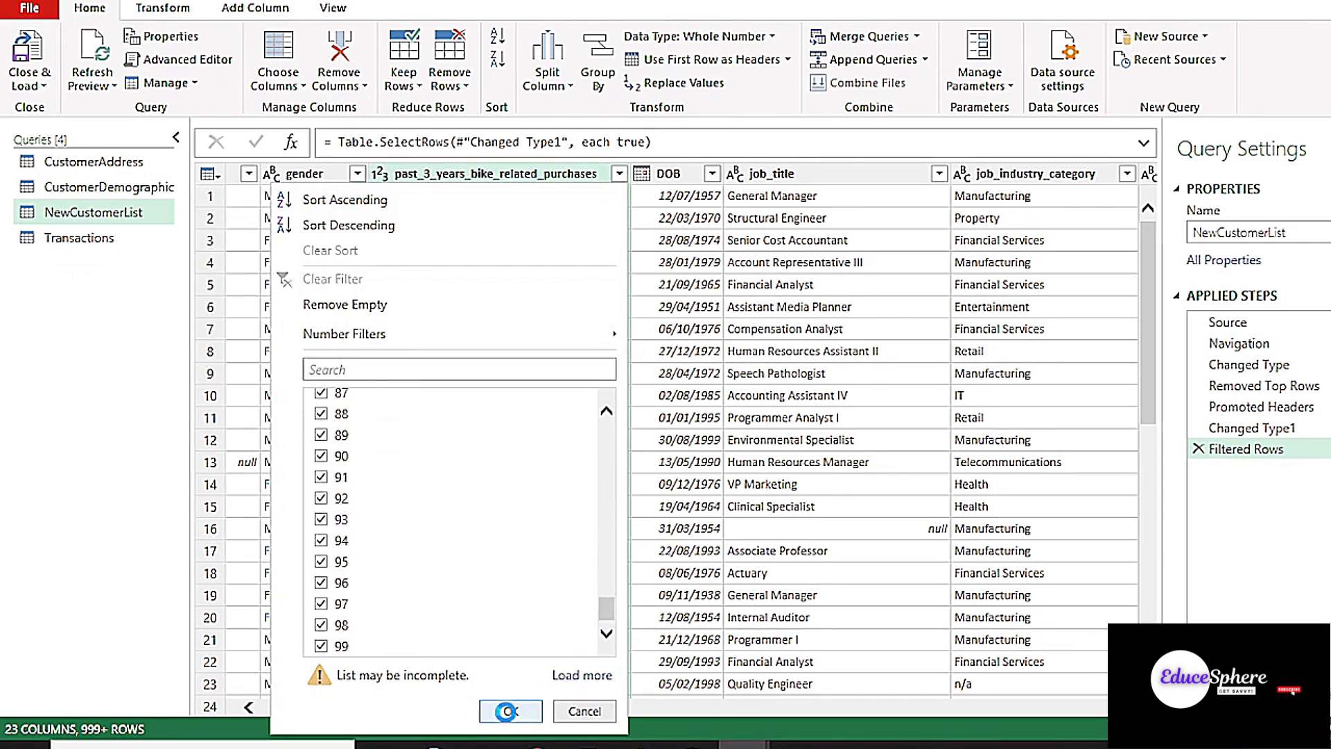
Filter the DOB column to exclude null values
drag(509, 706, 550, 704)
click(567, 174)
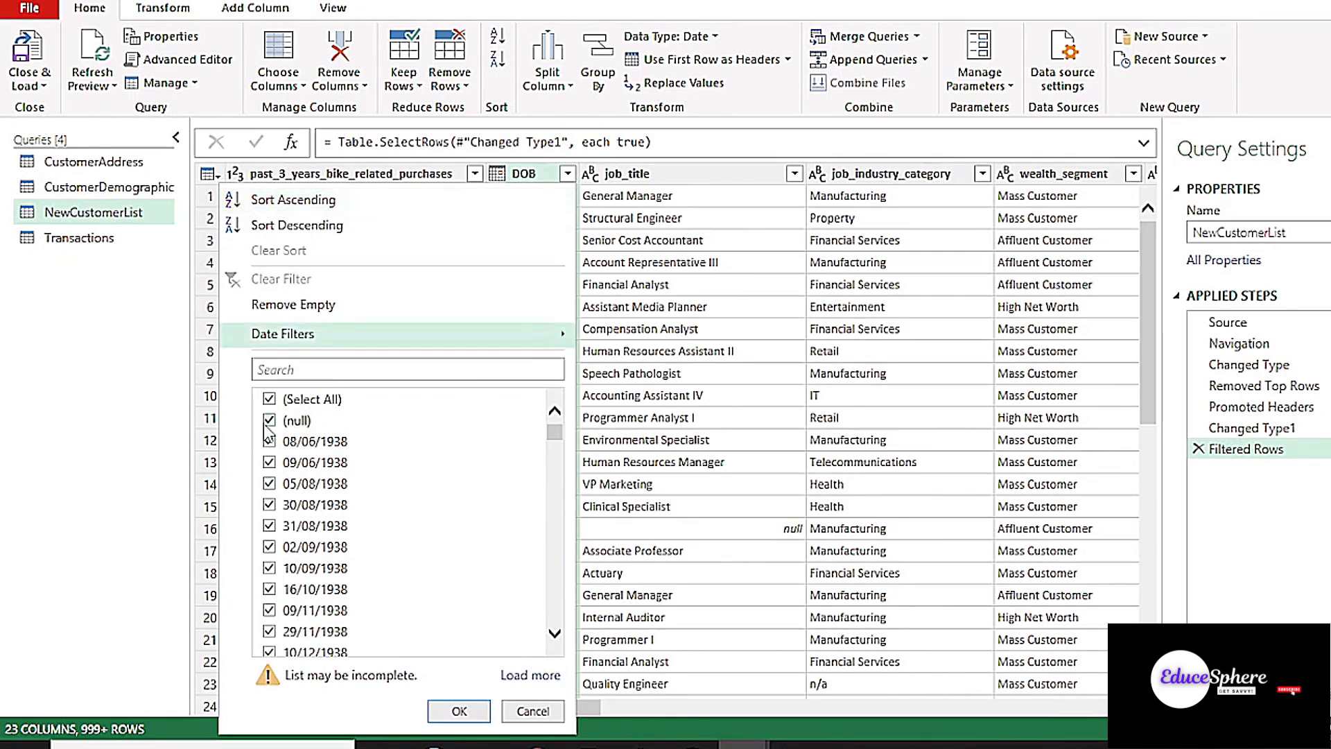
drag(554, 432, 555, 655)
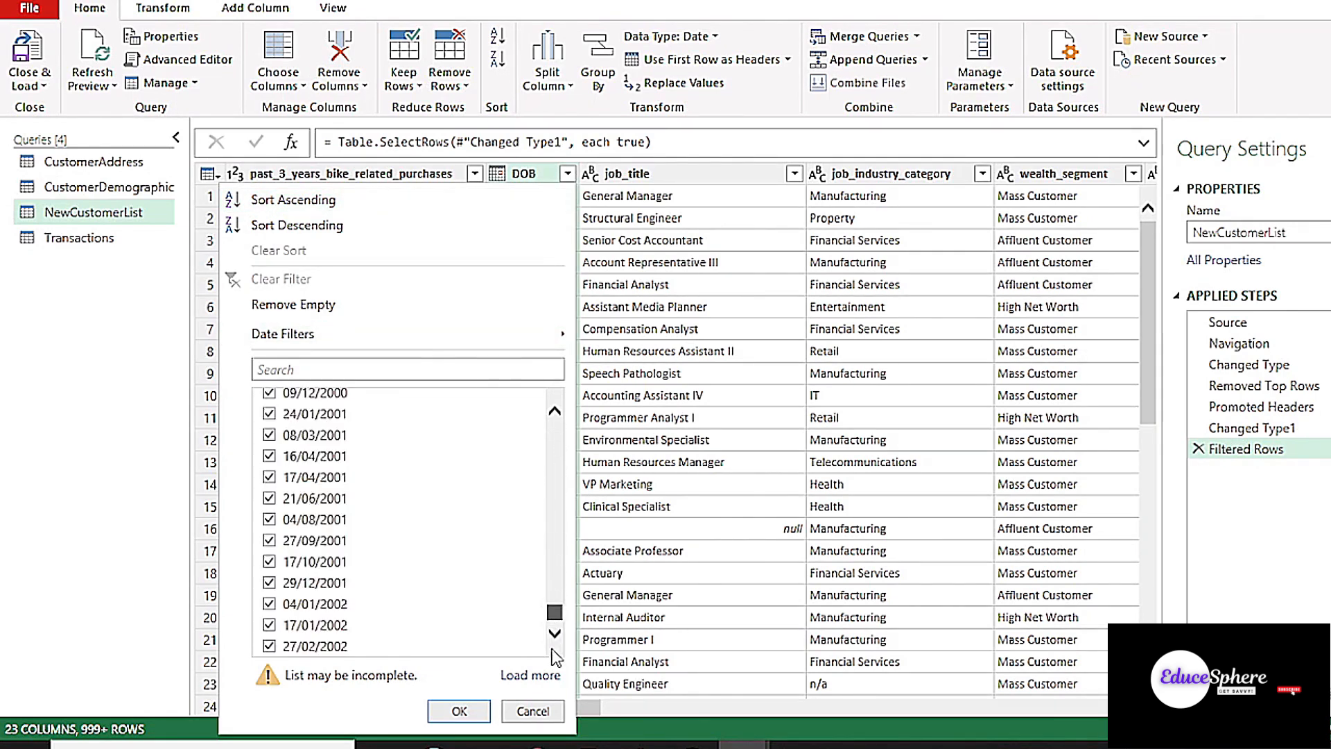
click(460, 711)
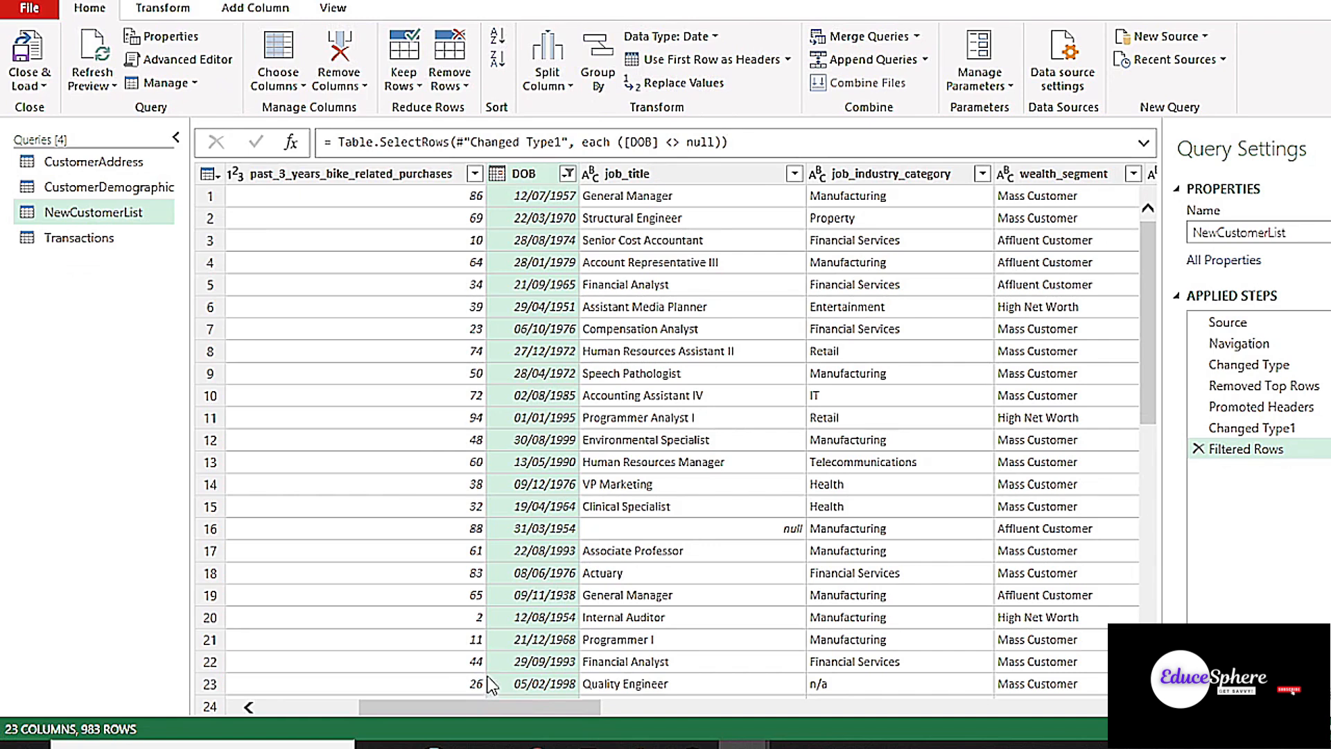
Filter the job_title column to exclude null values
drag(492, 709, 542, 706)
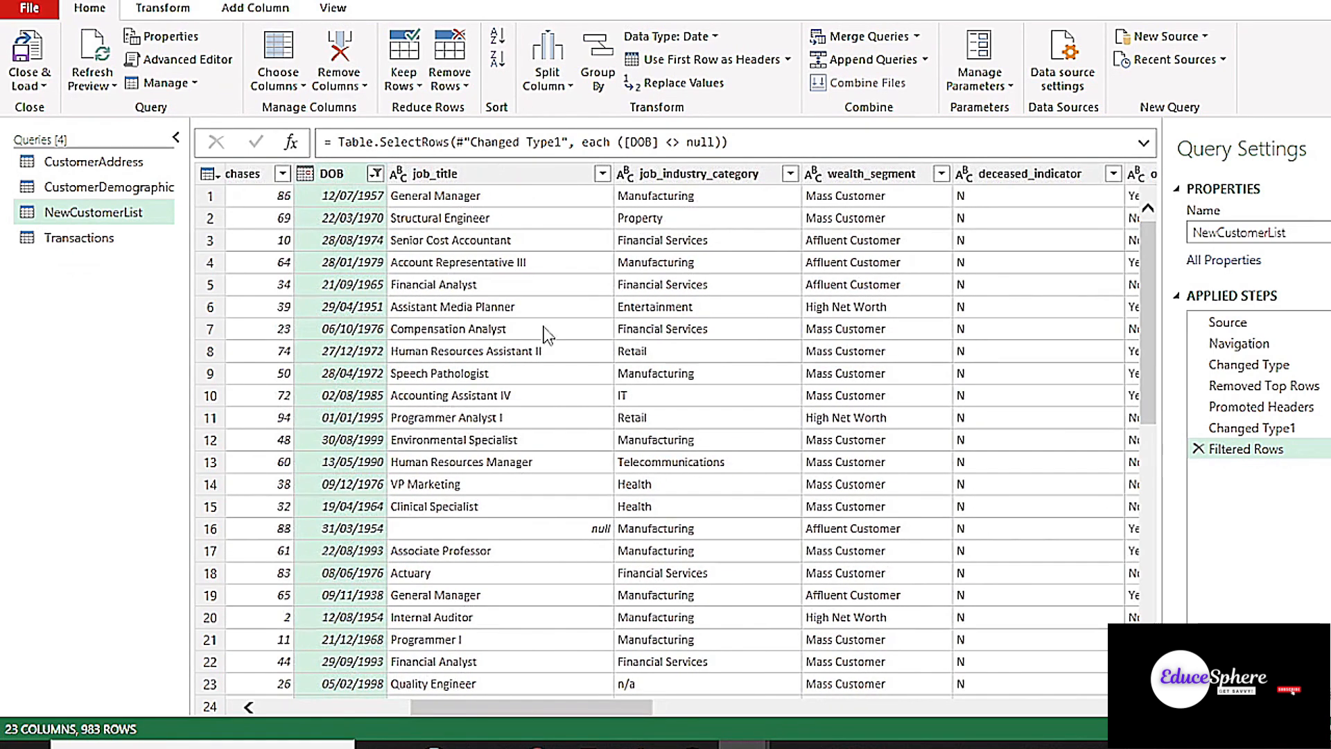
click(602, 175)
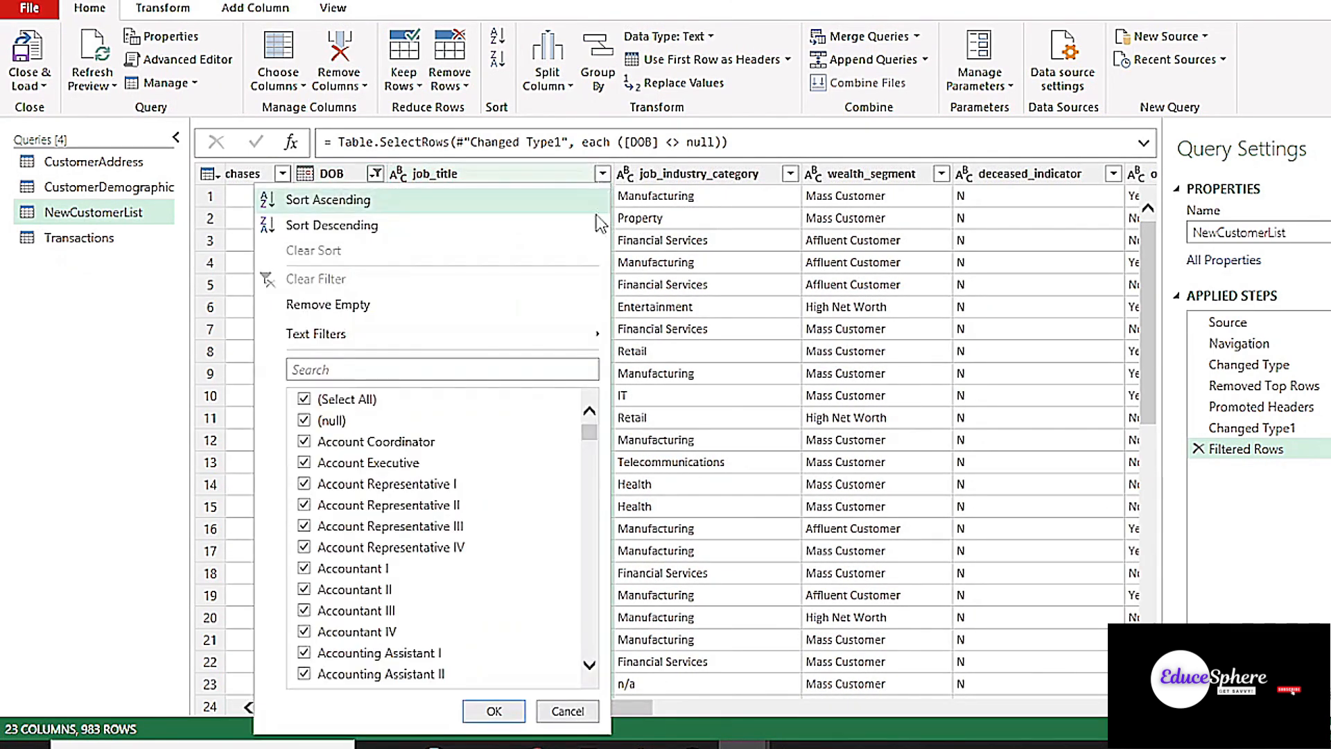
click(304, 420)
click(493, 710)
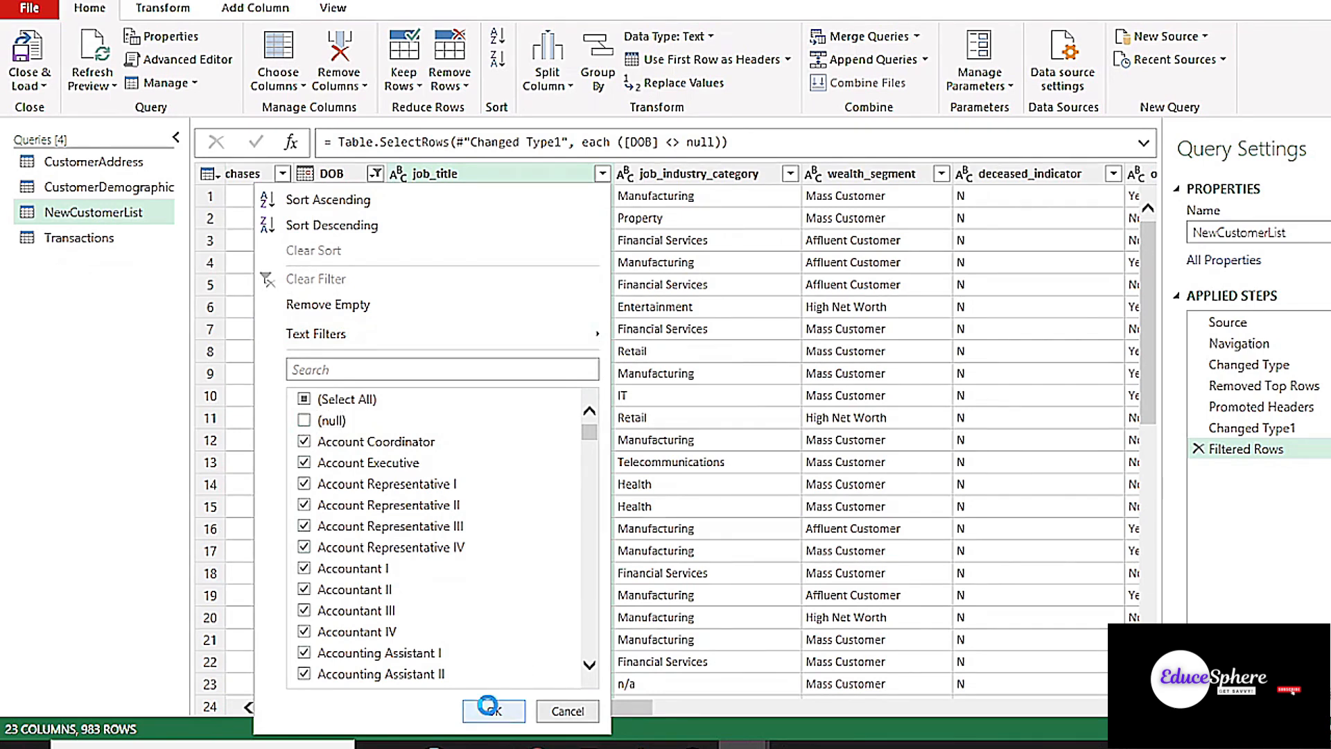
Filter the job_industry_category column to exclude the n/a entries
click(790, 174)
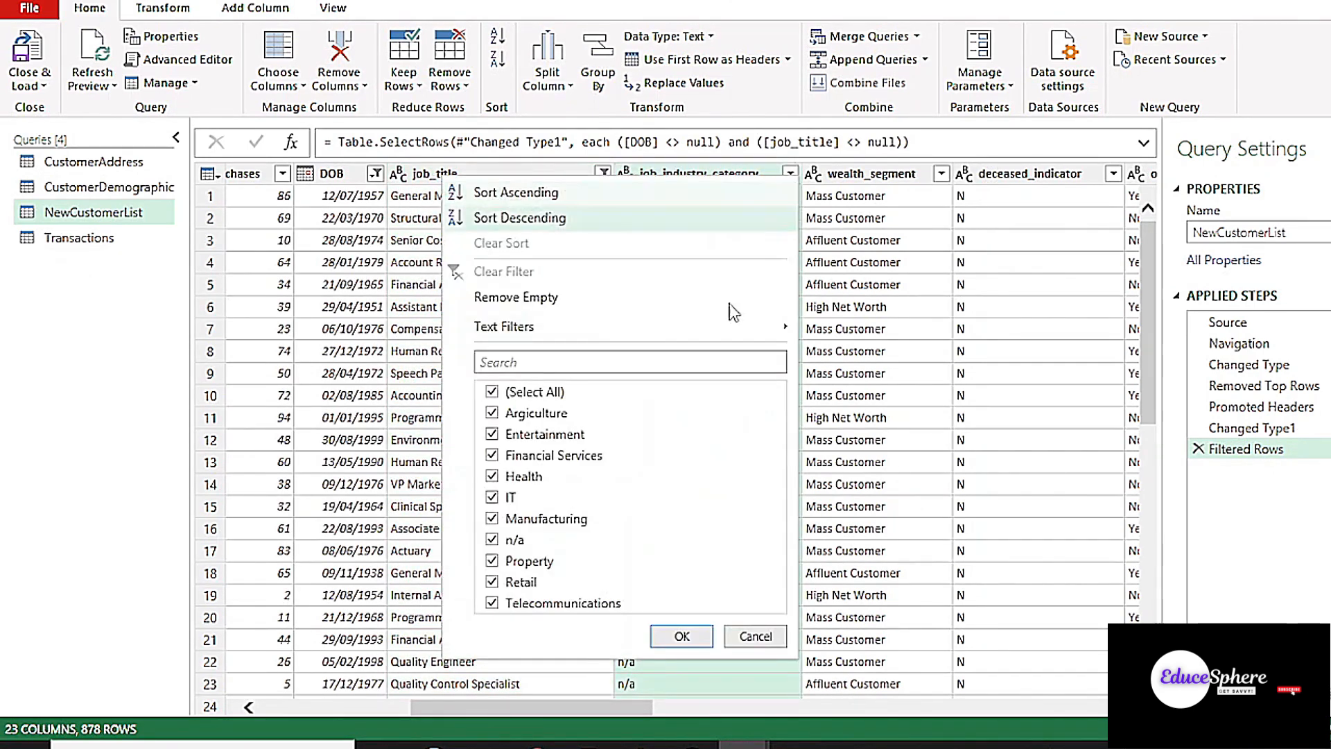
click(492, 539)
click(681, 636)
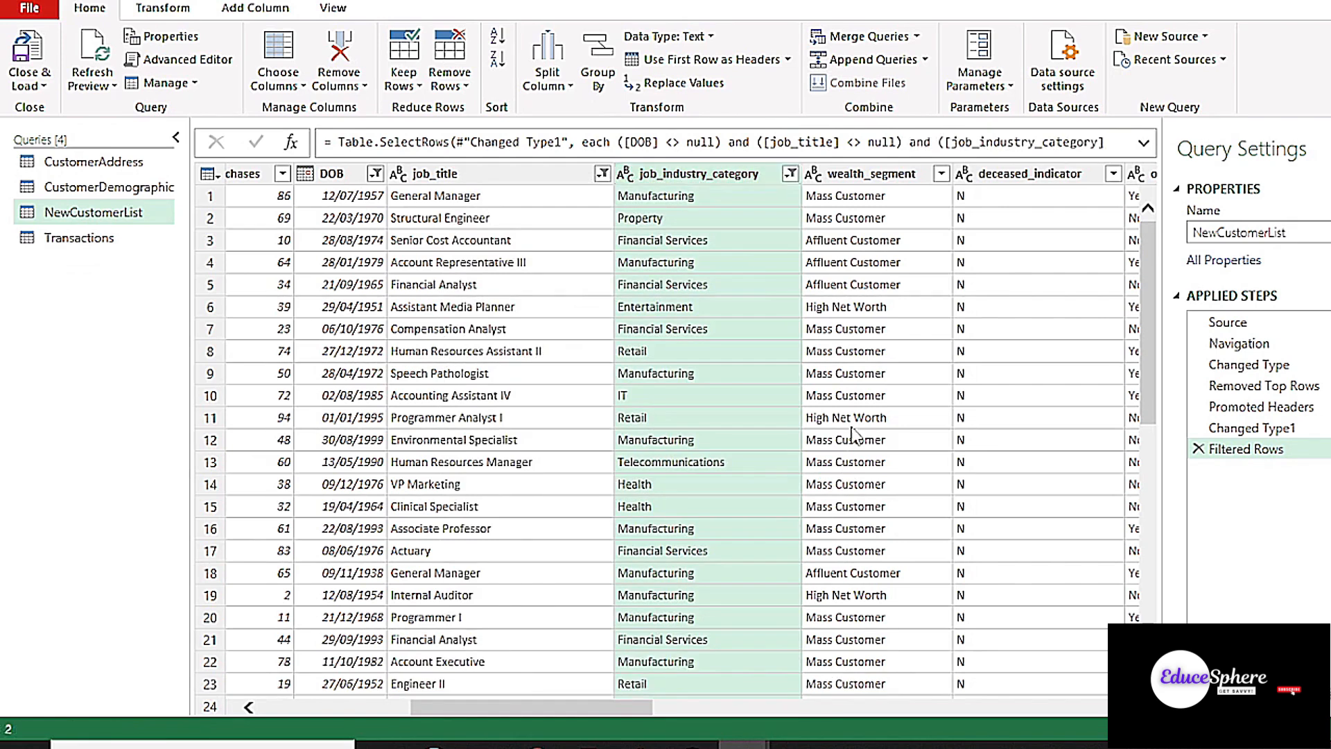
Check the filter values of the wealth_segment and deceased_indicator columns, keeping all of them
click(941, 174)
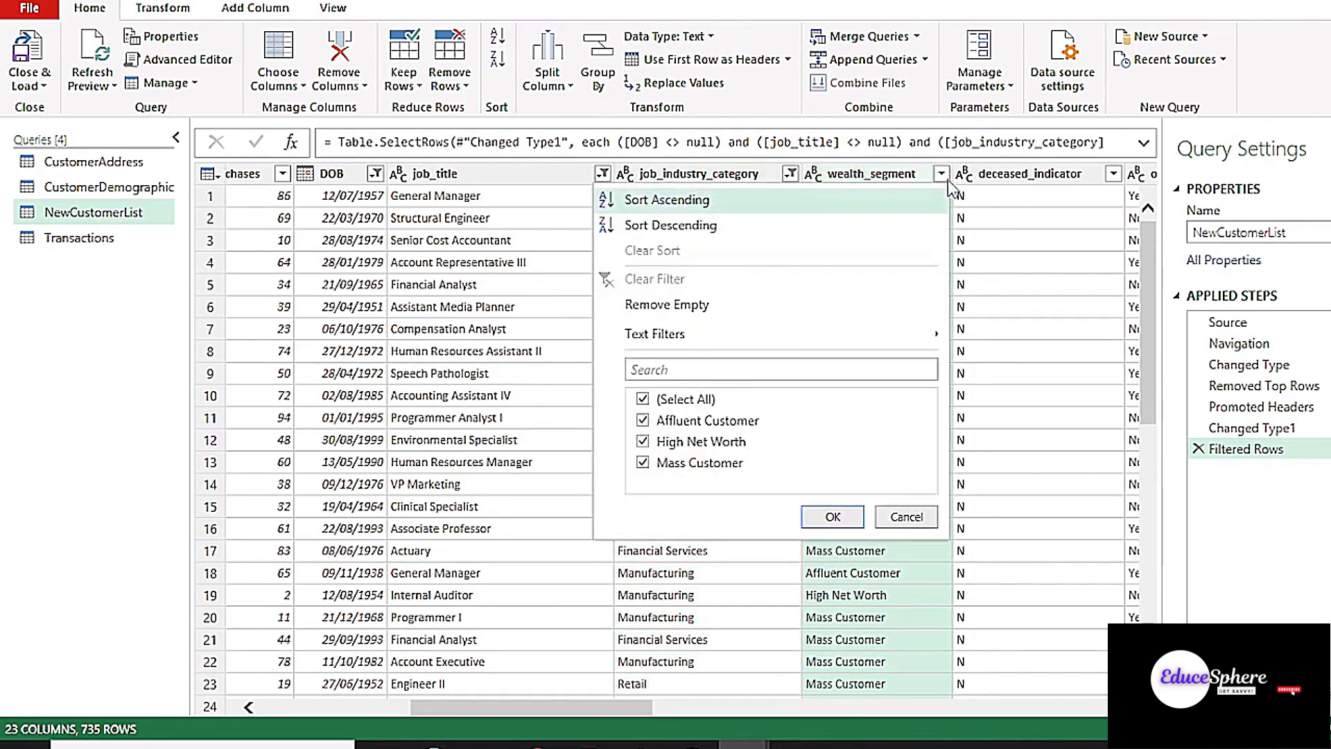
click(835, 516)
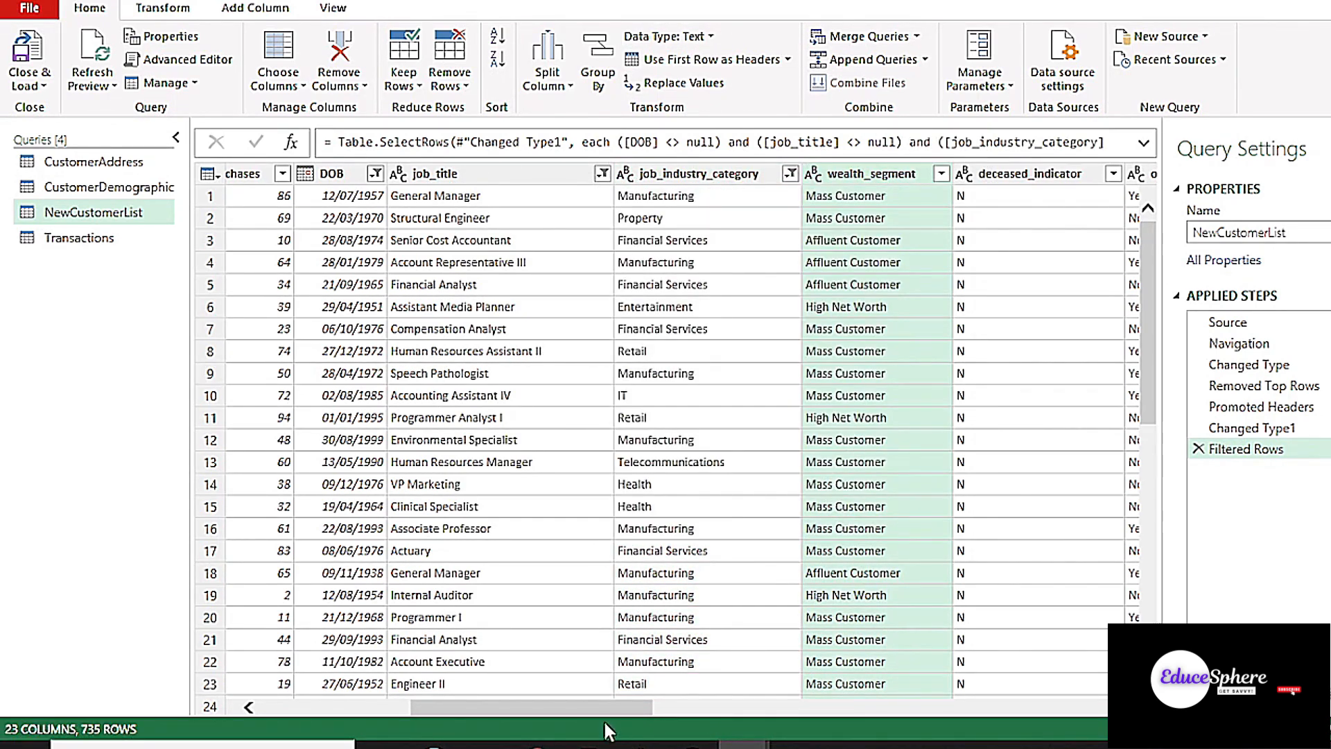
scroll(605, 724, right, 10)
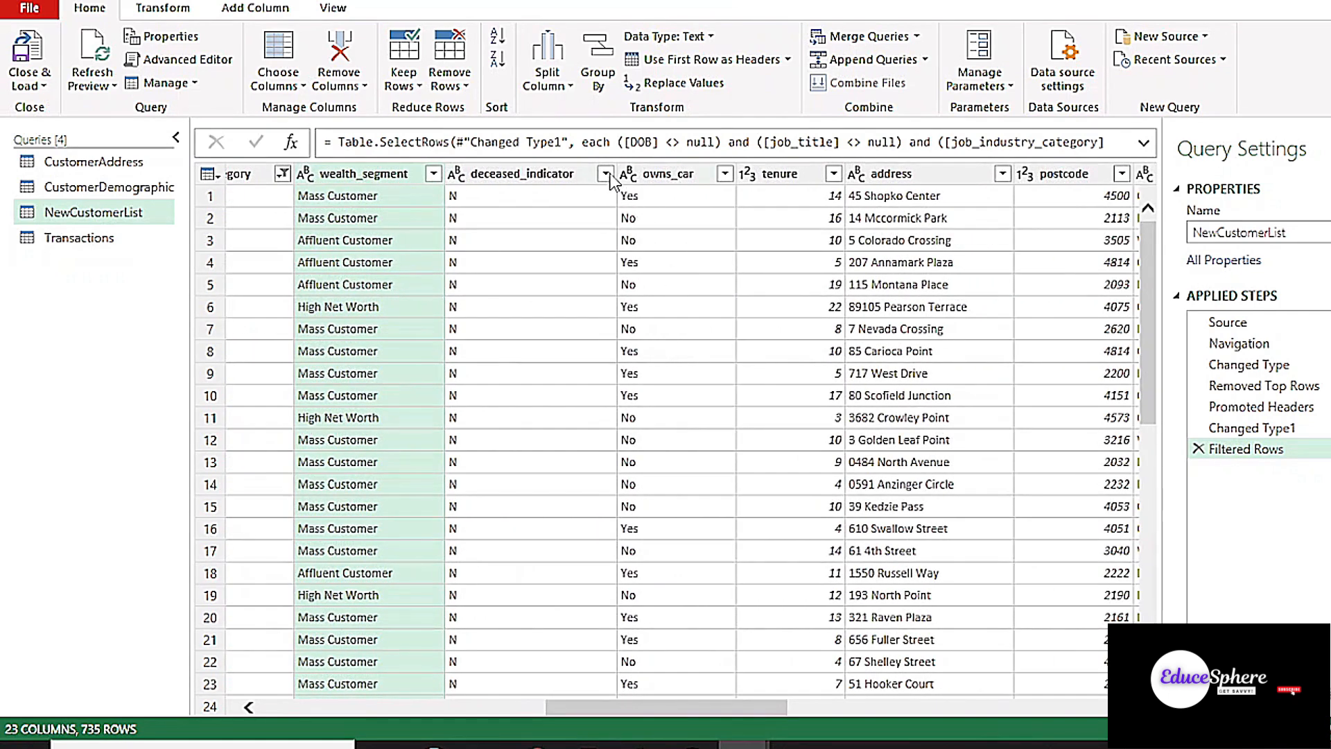
click(605, 174)
click(513, 517)
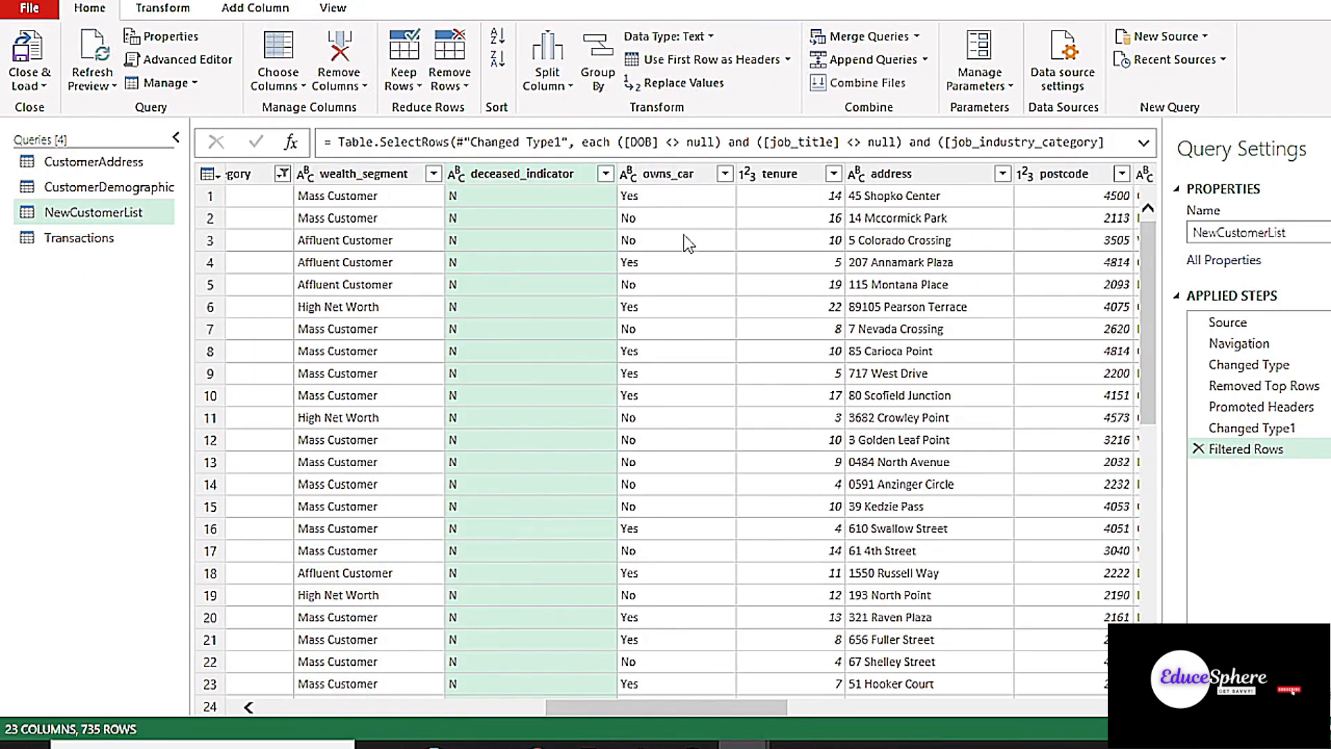
Recheck the deceased_indicator filter values and inspect those of owns_car, keeping all entries in both columns
click(724, 174)
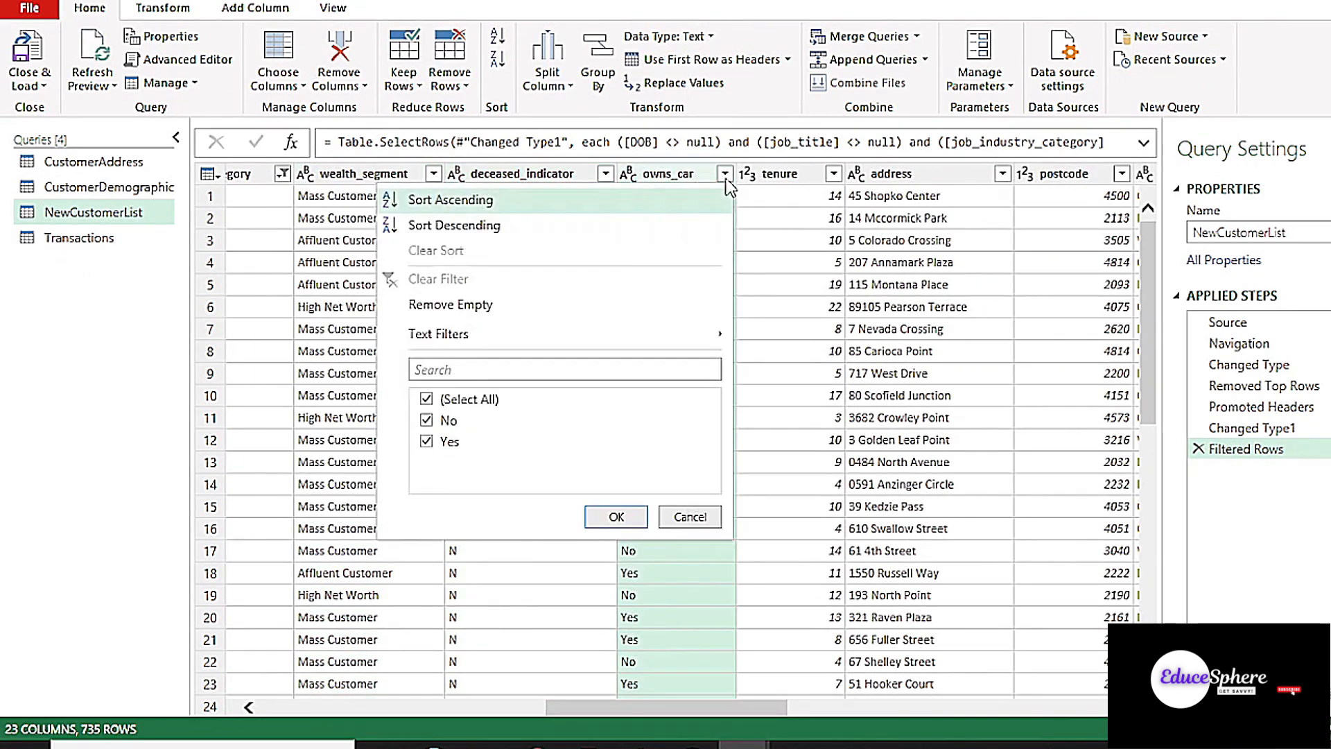
click(456, 174)
click(683, 289)
click(605, 173)
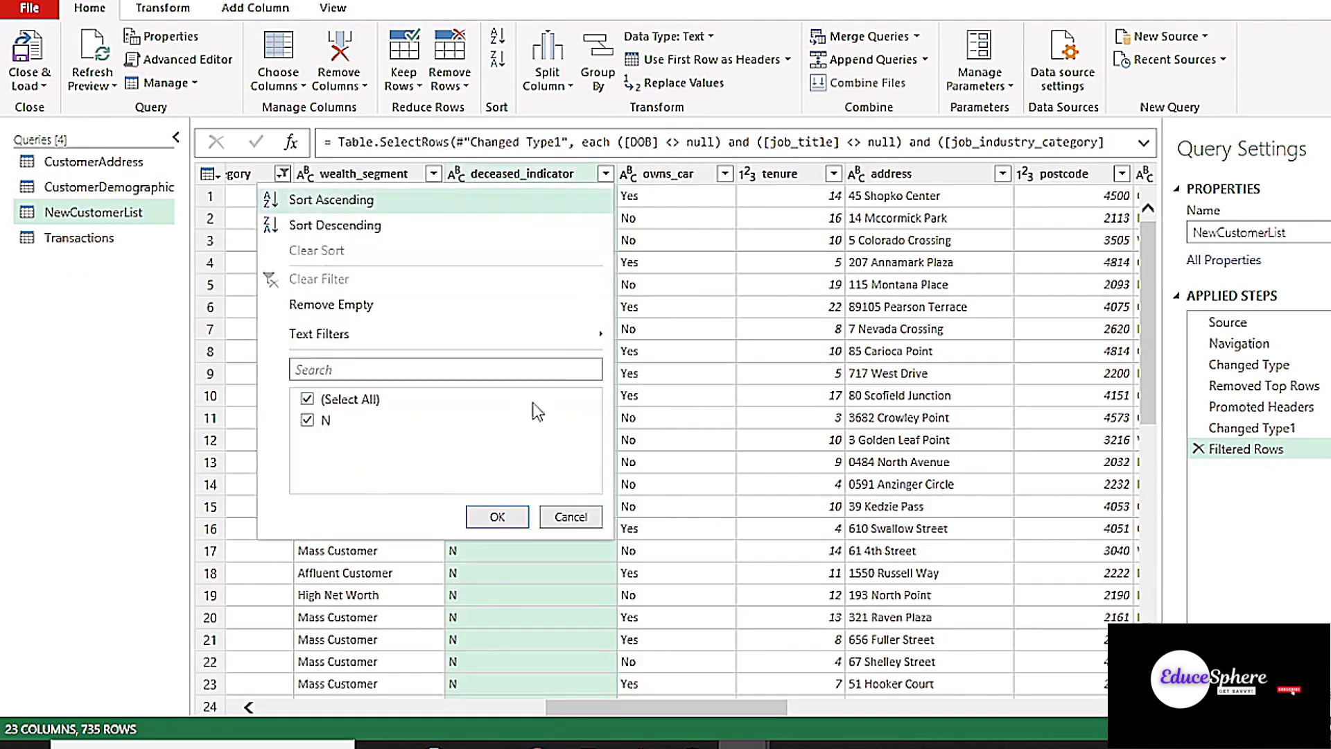
click(495, 517)
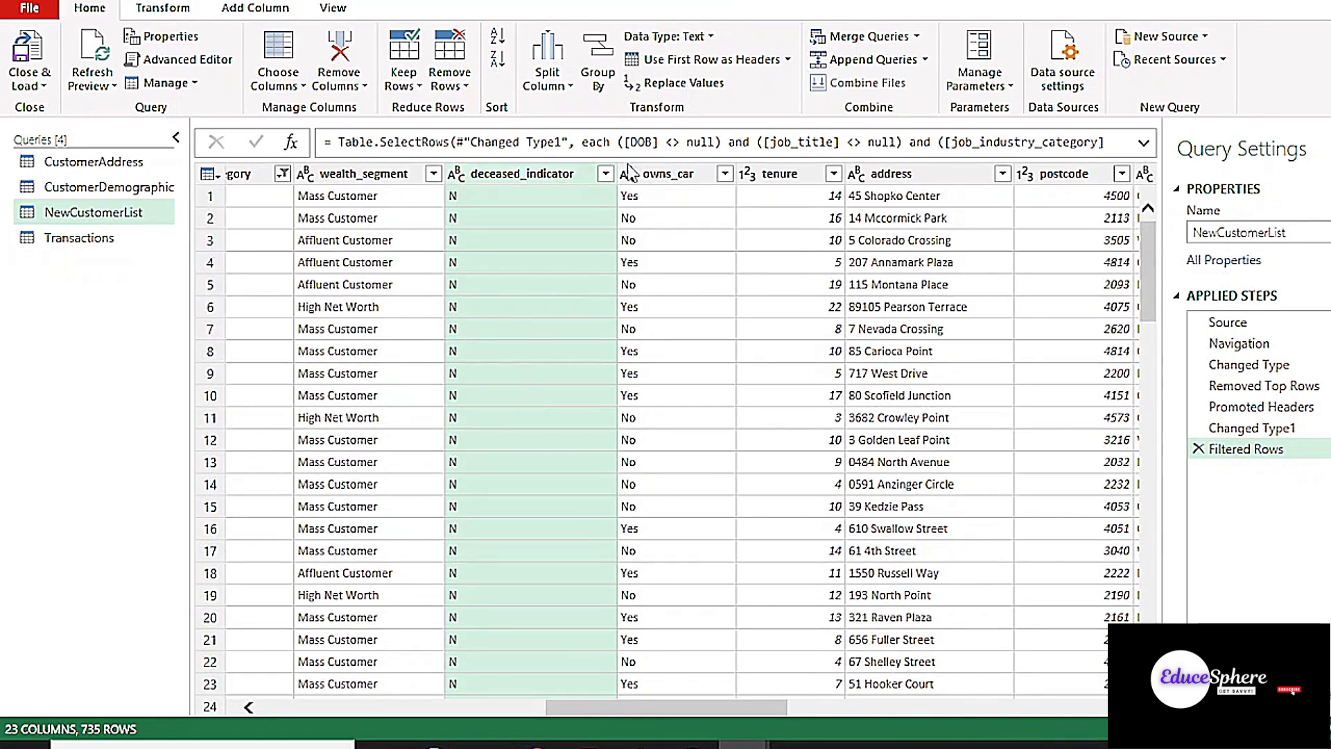
click(724, 173)
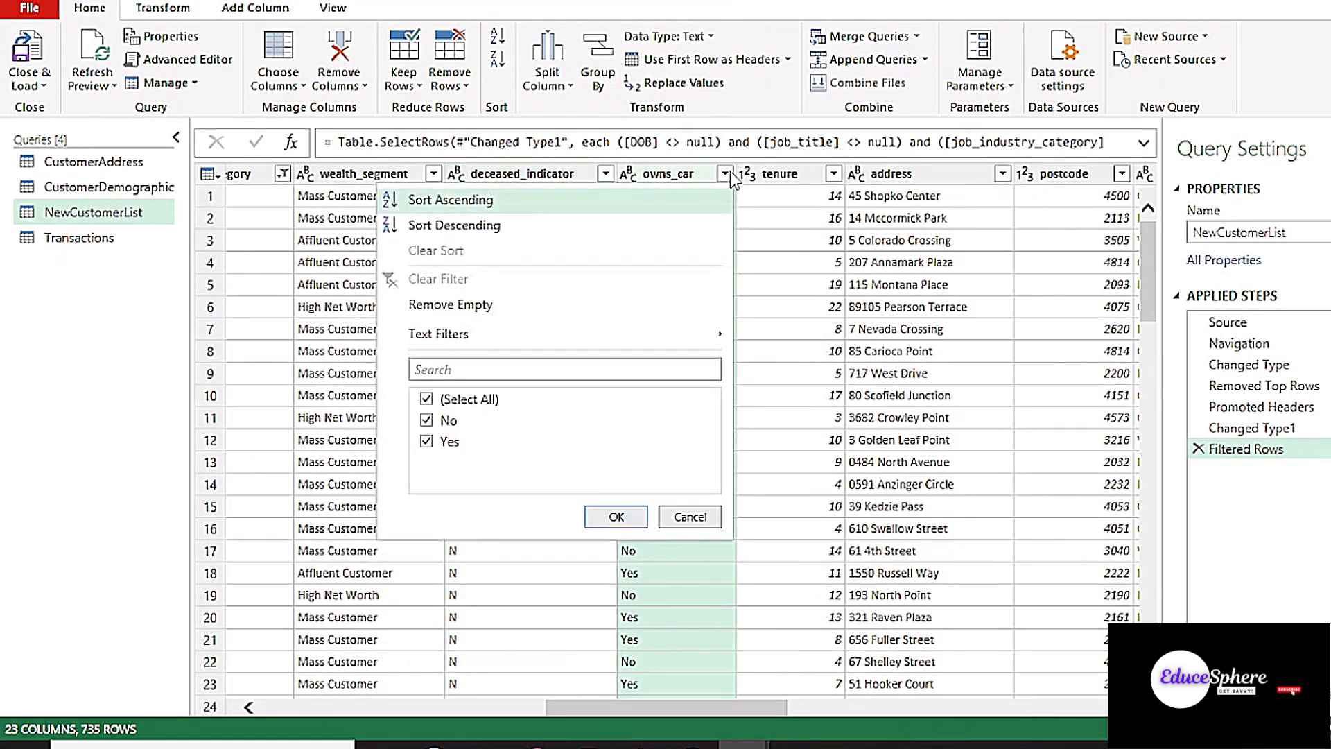
click(617, 517)
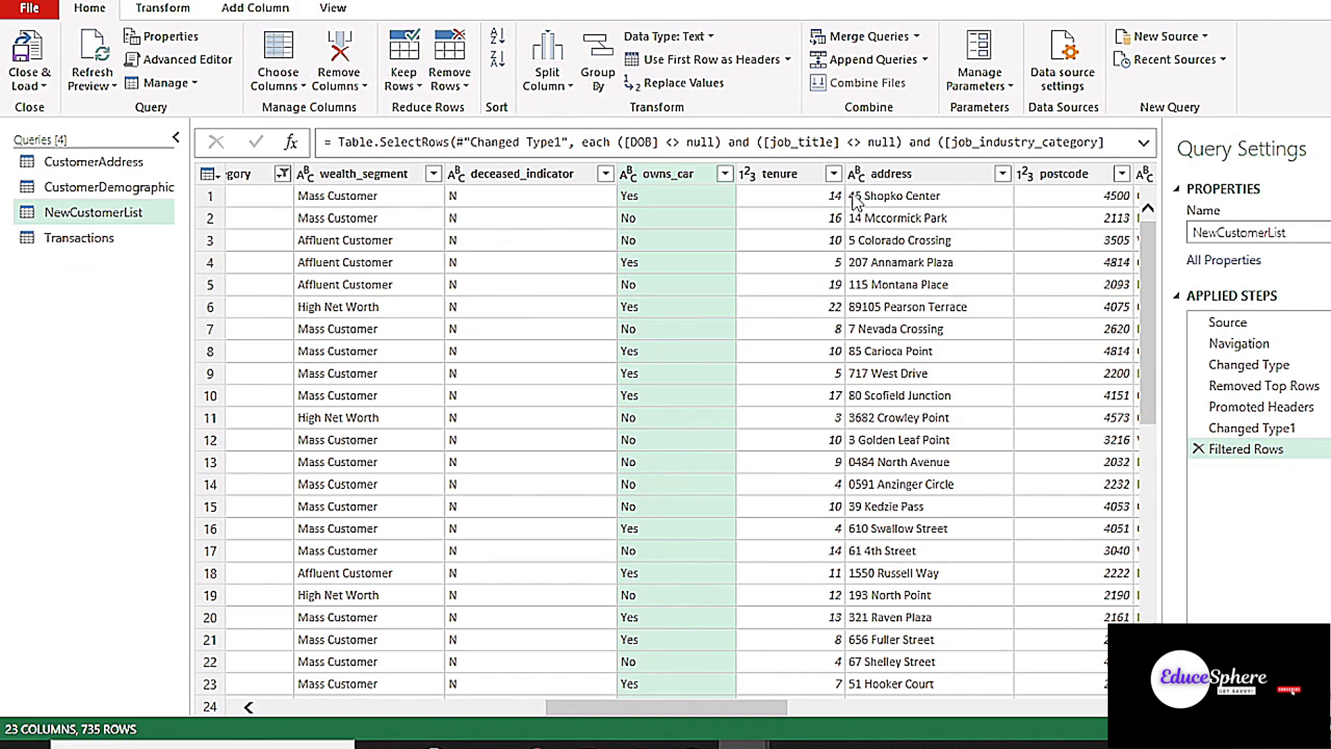
Inspect the tenure and address columns for blank or invalid entries, leaving both unfiltered
click(834, 173)
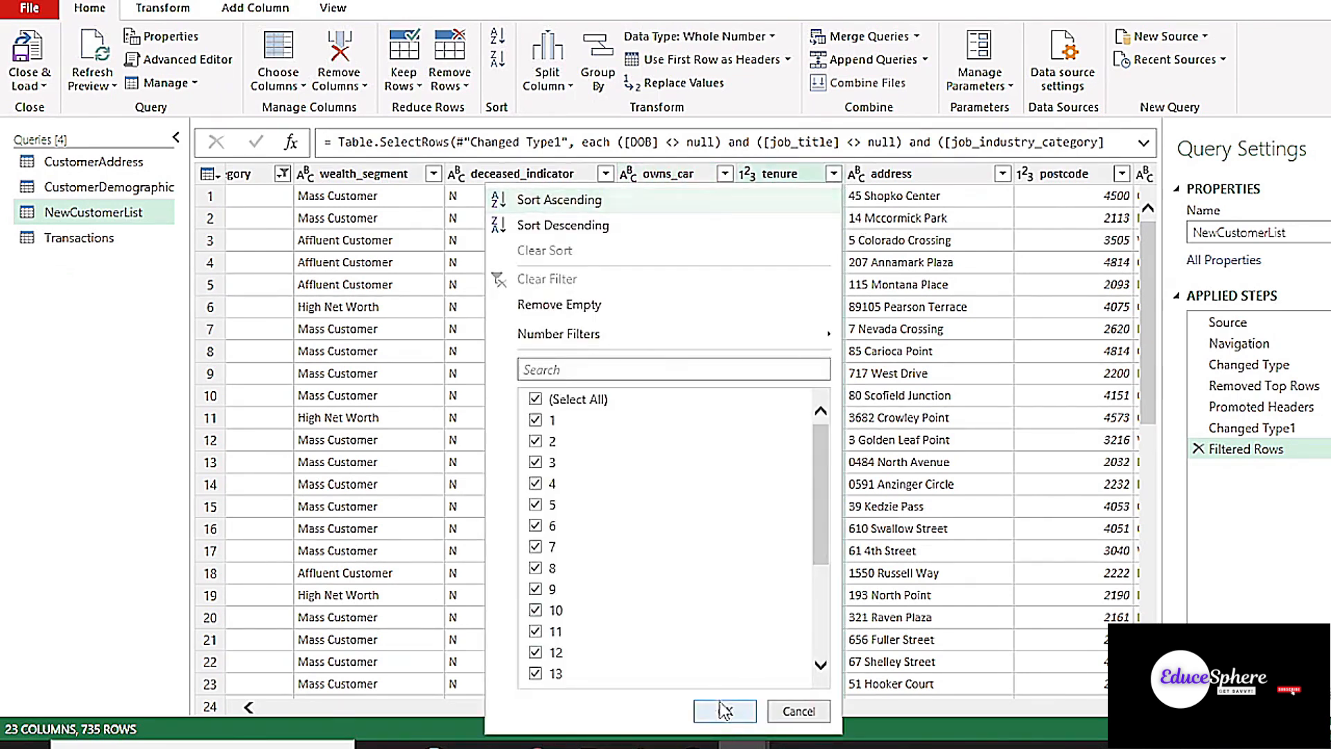
click(725, 711)
click(689, 194)
drag(686, 593, 785, 594)
click(613, 198)
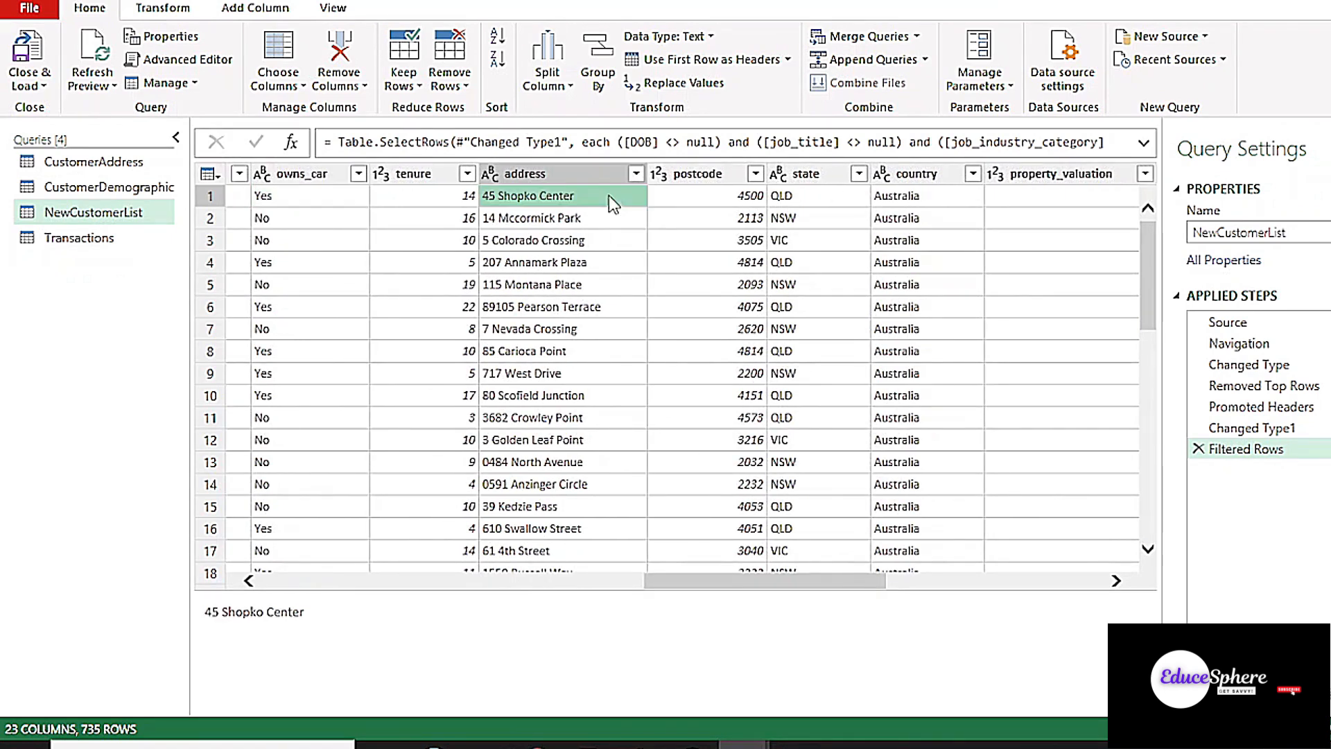
click(635, 173)
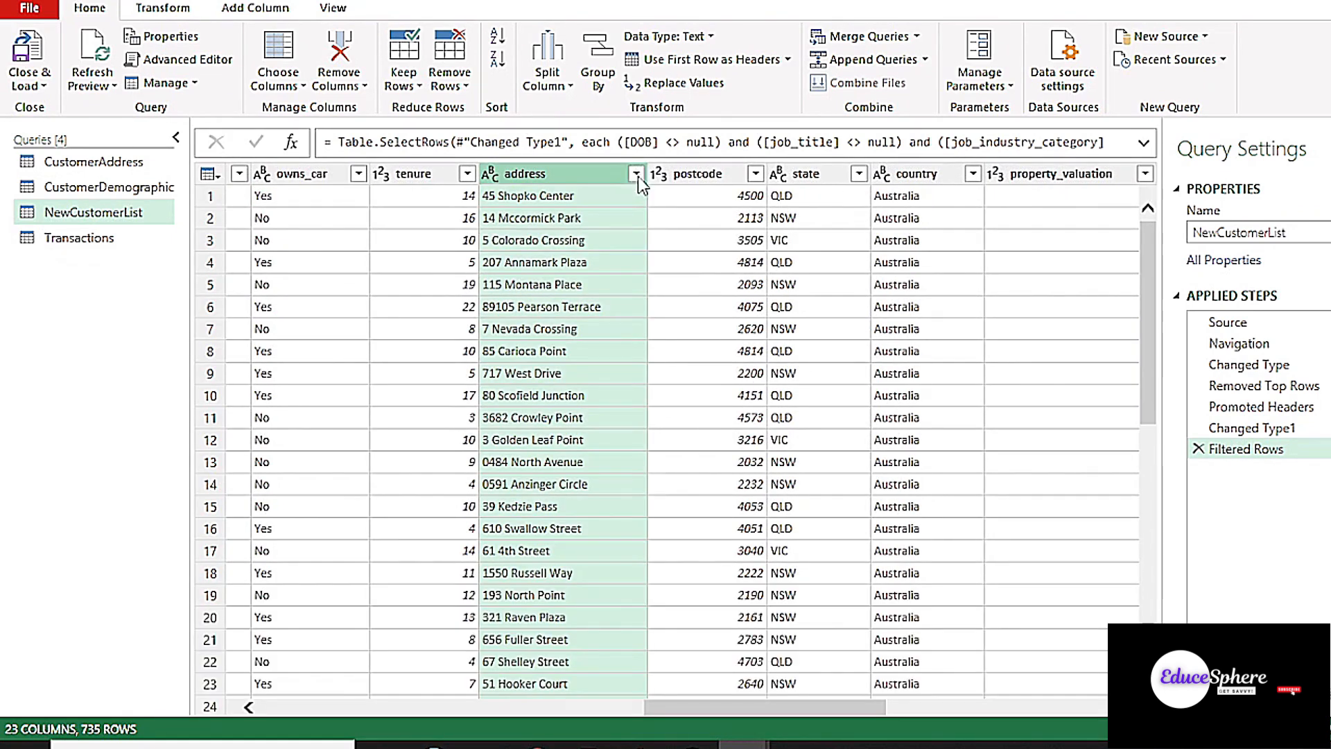
click(635, 174)
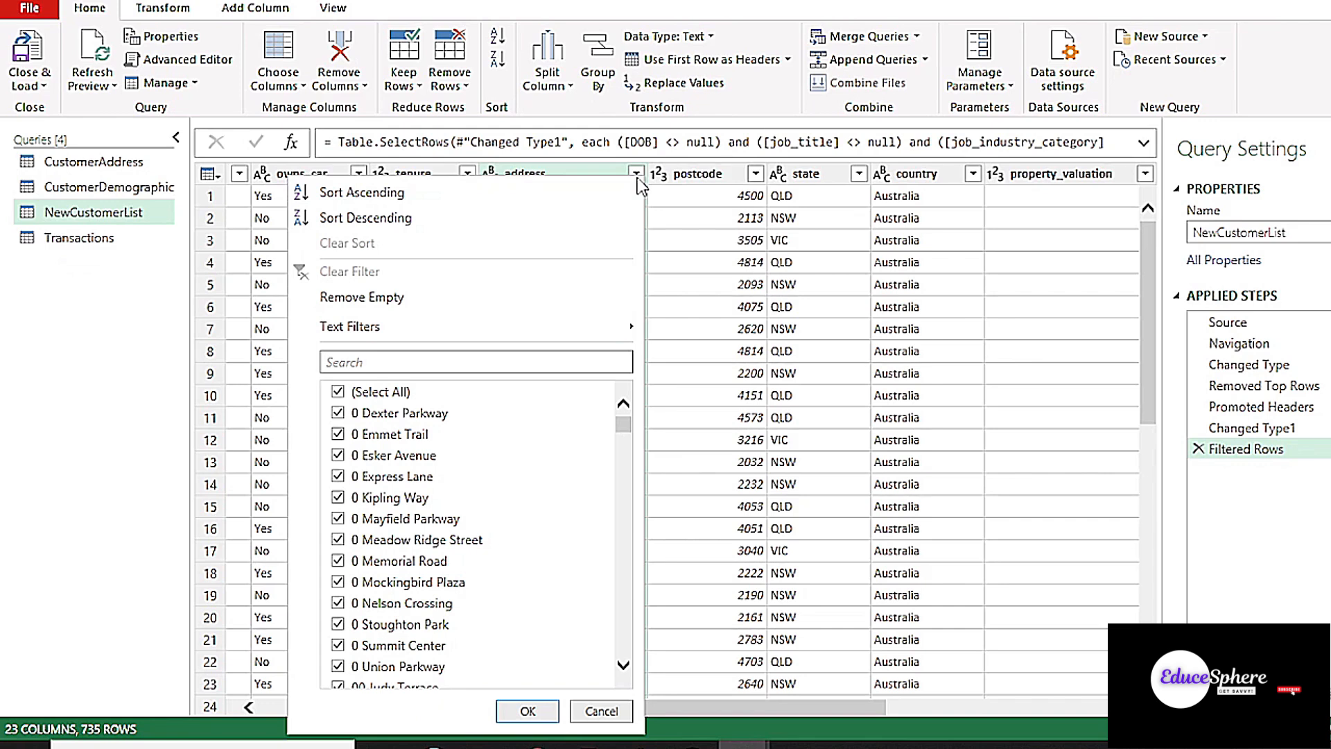
key(Escape)
click(559, 247)
scroll(561, 253, down, 2)
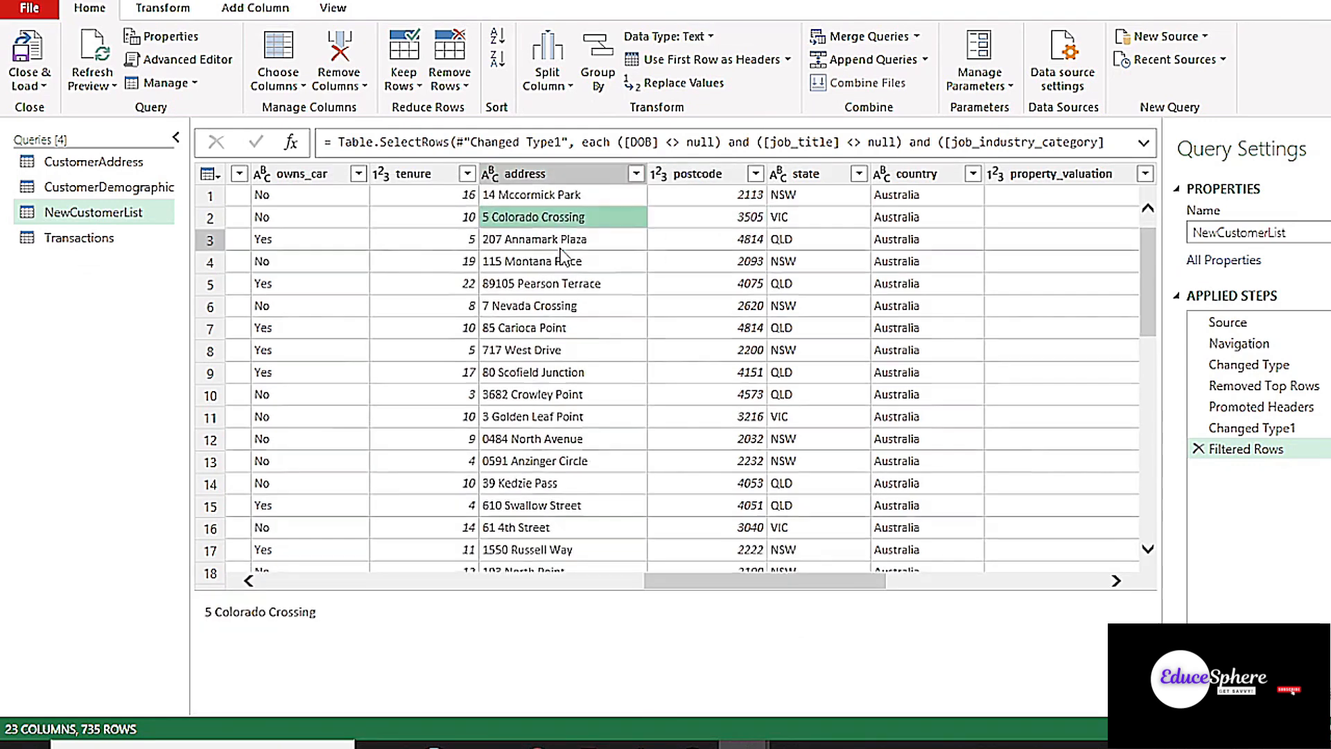
scroll(565, 261, up, 2)
Check the filter values of the postcode and state columns, keeping all entries
click(728, 174)
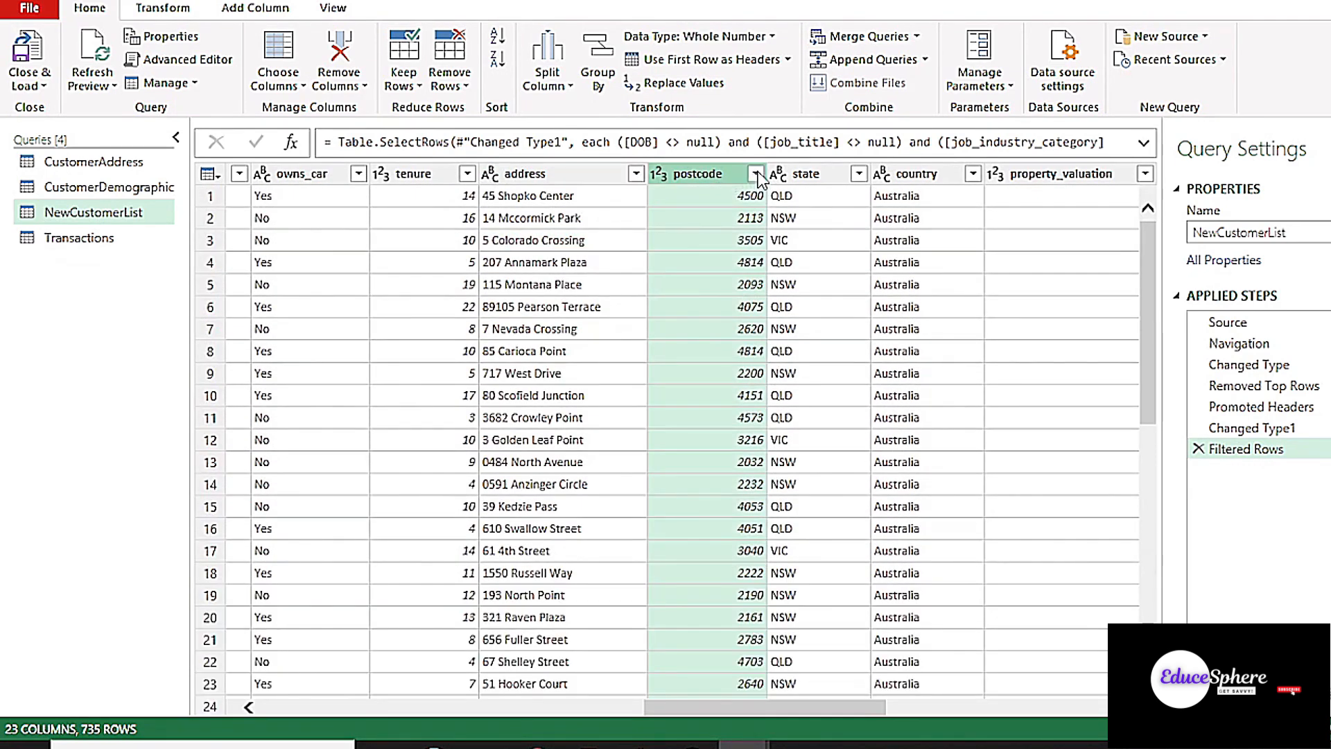
click(755, 174)
click(647, 711)
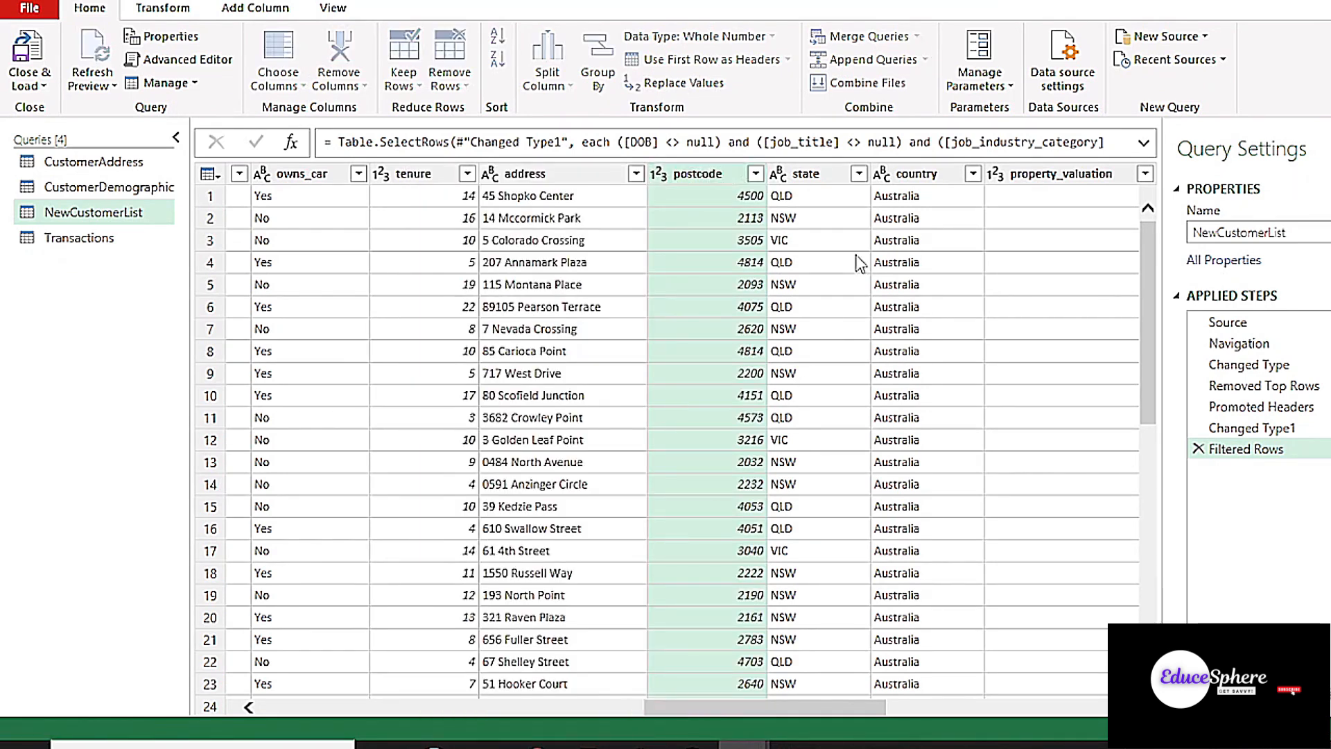
click(859, 173)
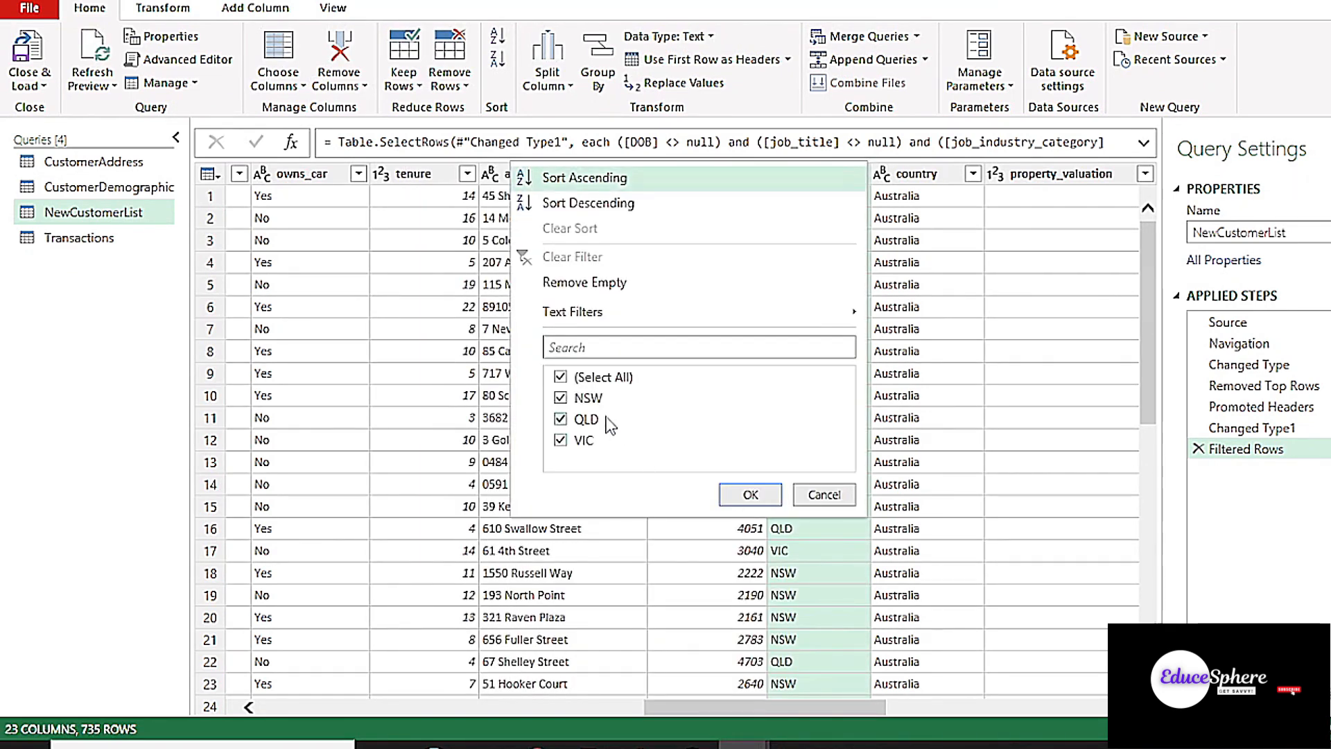
click(751, 494)
Check the filter values of the country and property_valuation columns, keeping all entries
drag(687, 708, 773, 707)
click(663, 173)
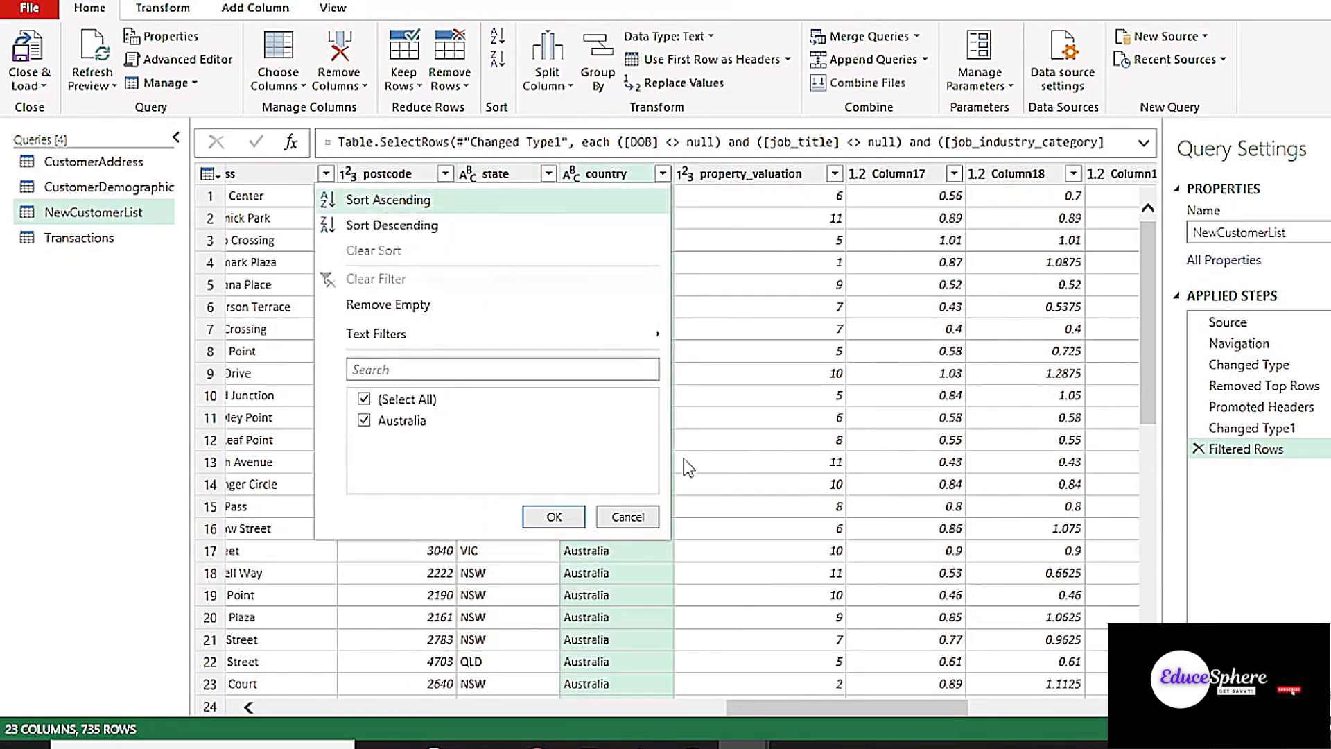
click(554, 516)
click(835, 173)
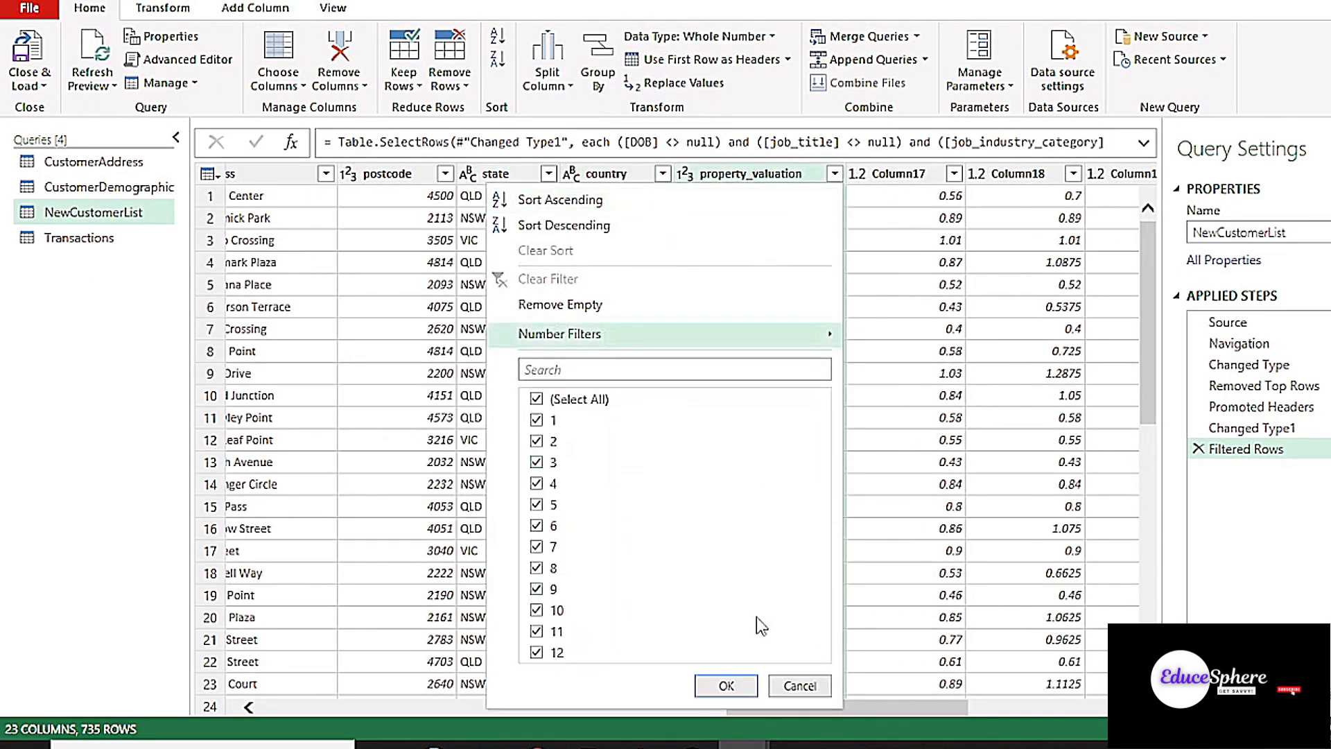
click(725, 685)
Remove the unnamed Column17 through Column21 from the NewCustomerList query
drag(868, 706, 1001, 724)
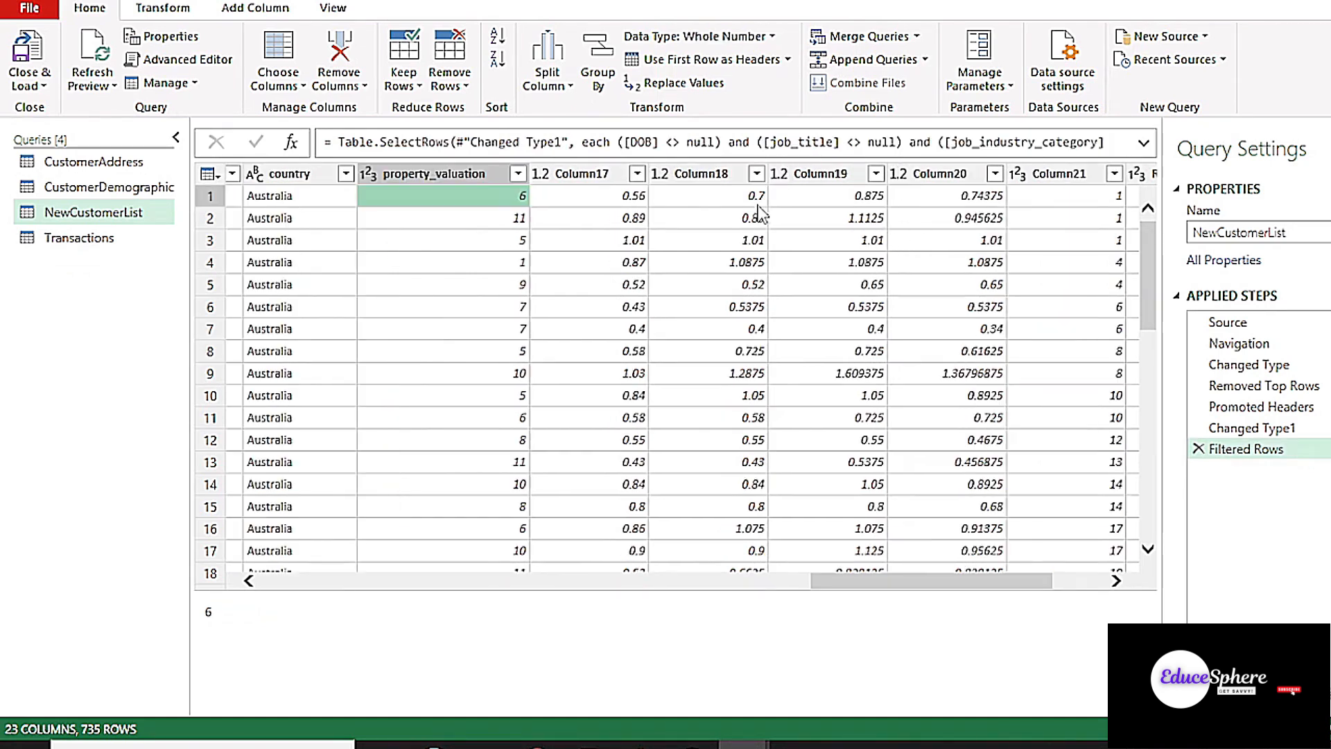
click(756, 198)
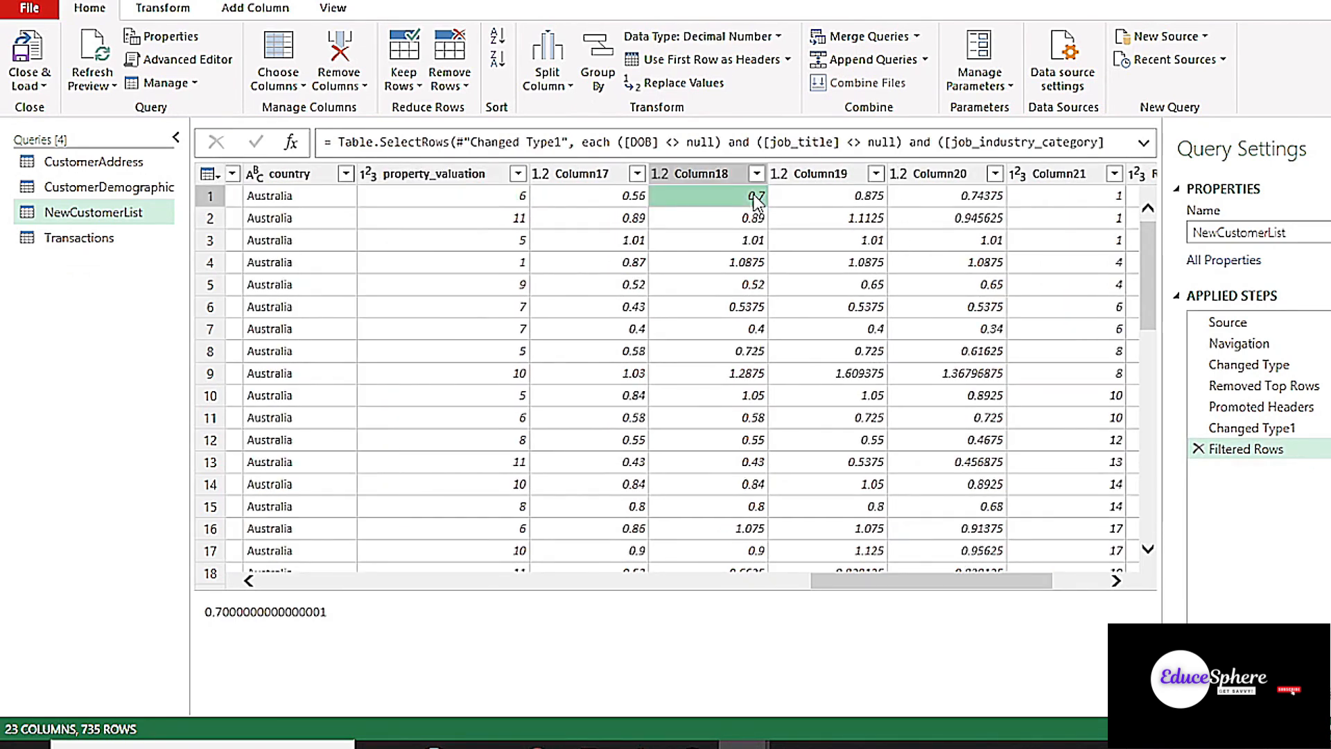
click(615, 196)
click(604, 178)
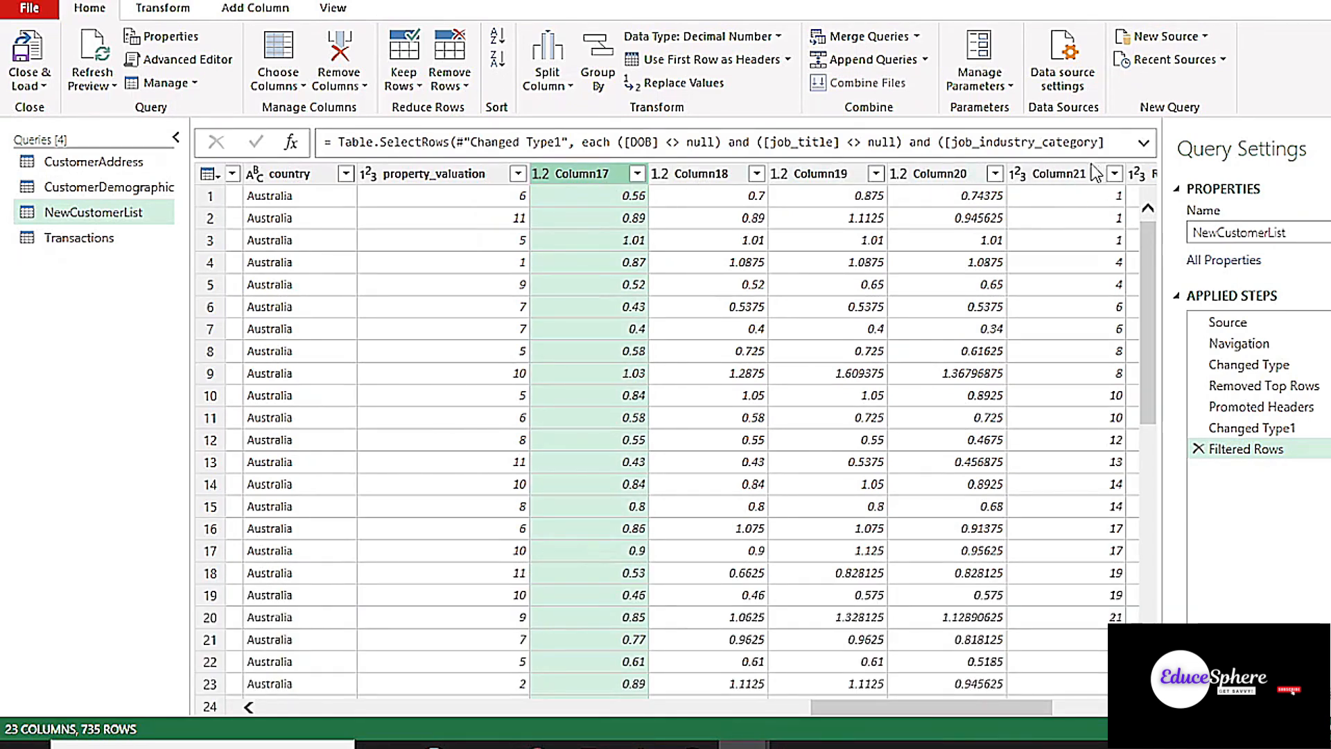
drag(880, 709, 929, 709)
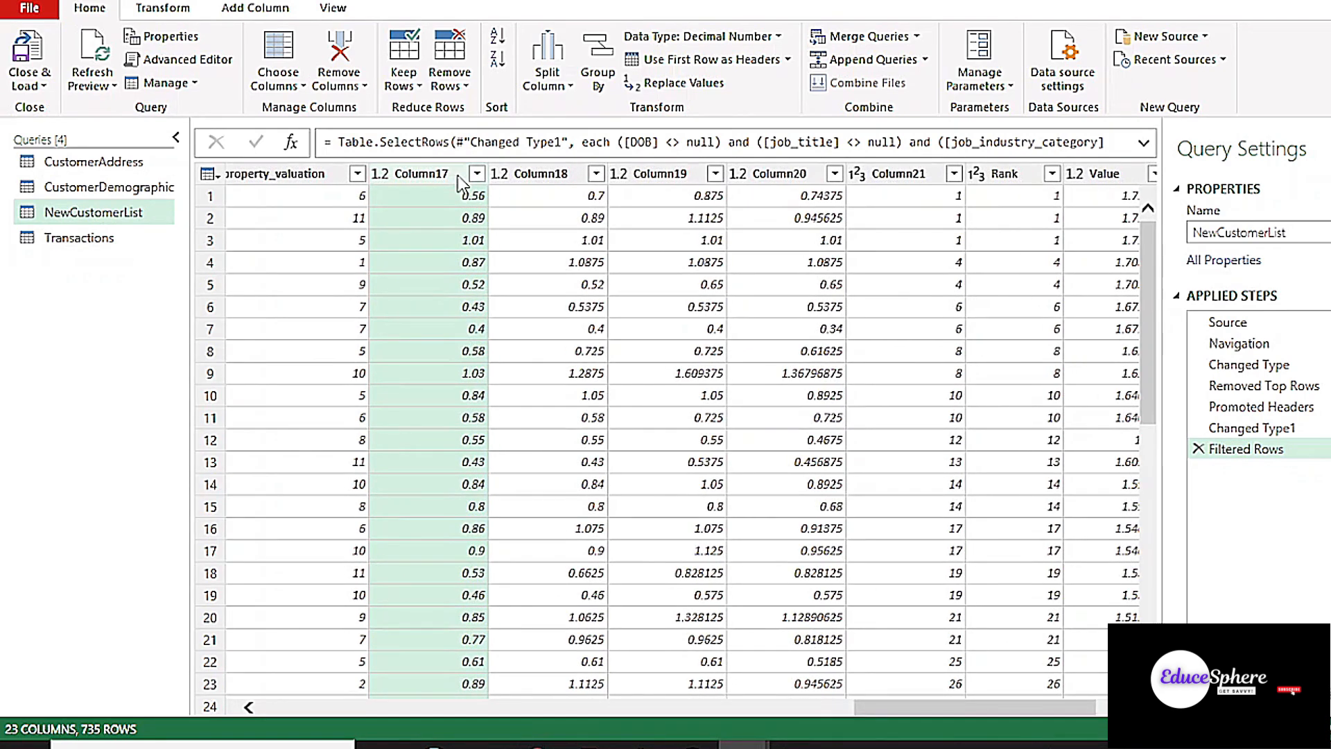
shift+click(555, 182)
shift+click(673, 179)
shift+click(791, 177)
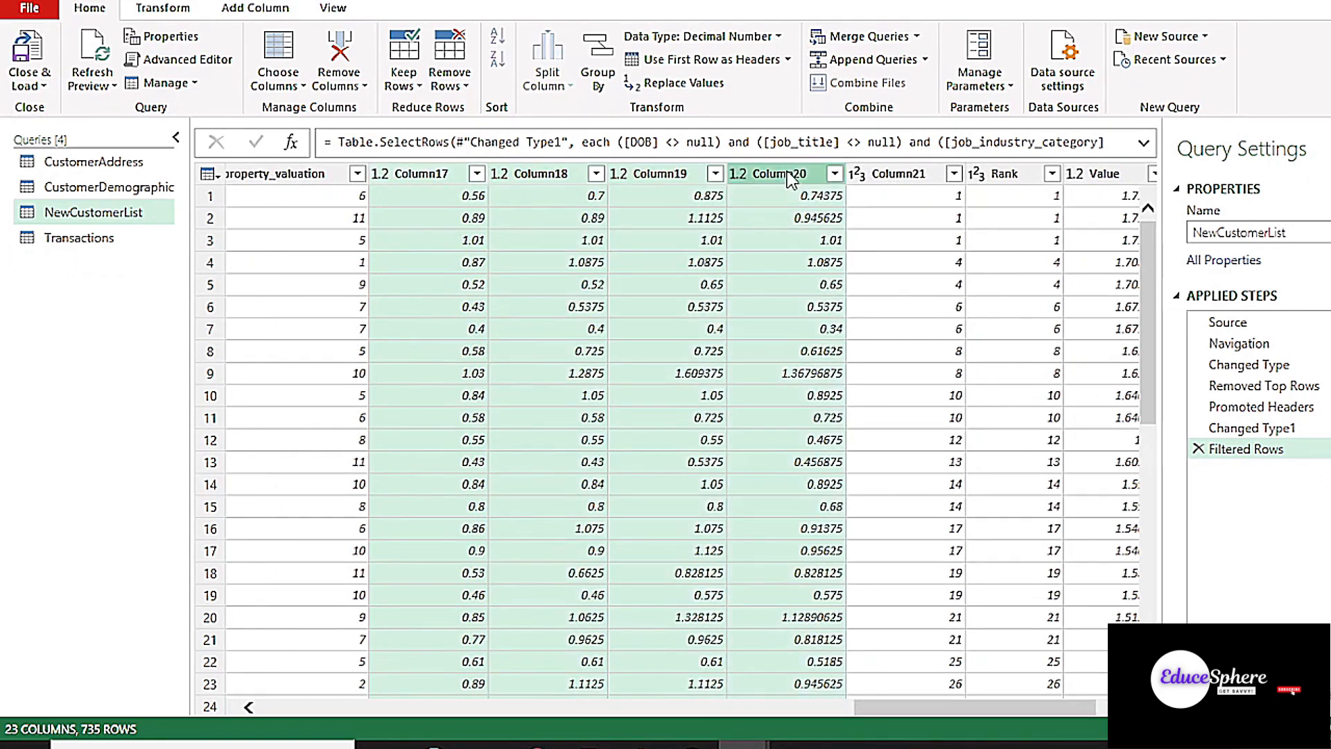
shift+click(912, 177)
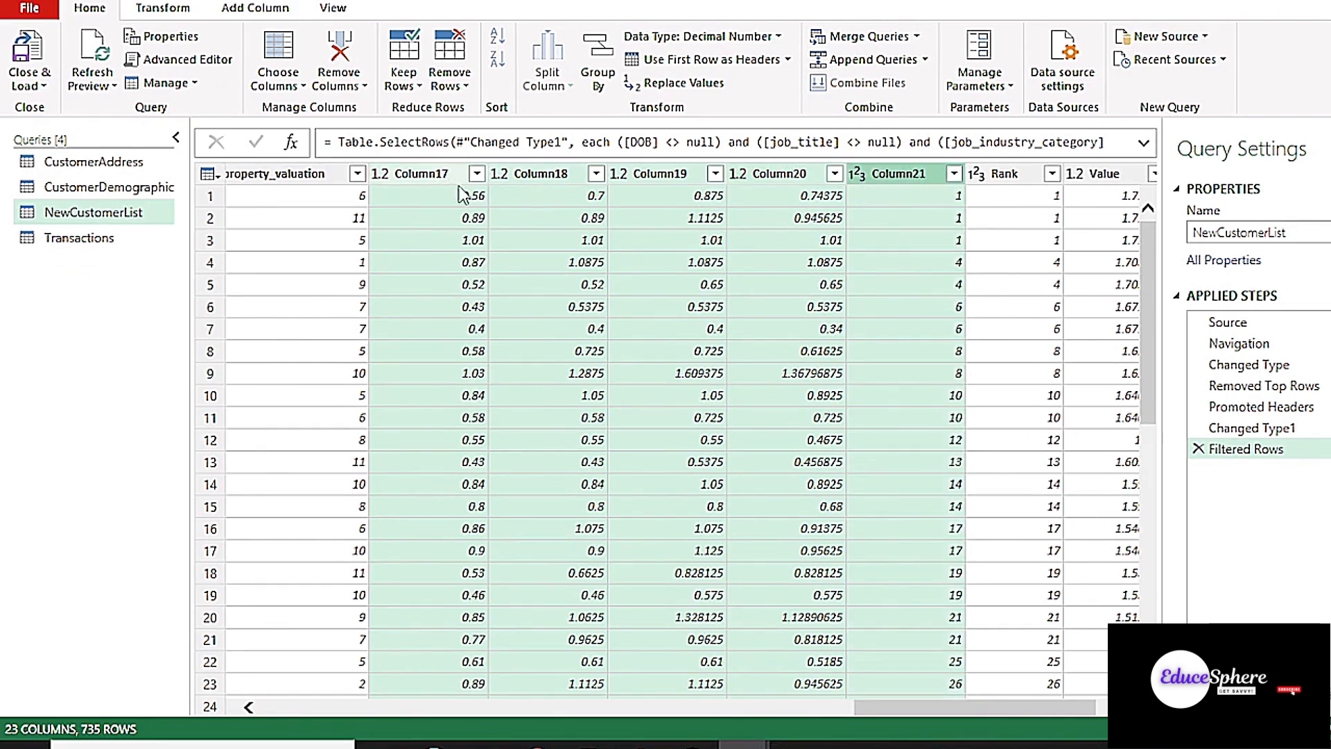
right_click(438, 175)
click(487, 219)
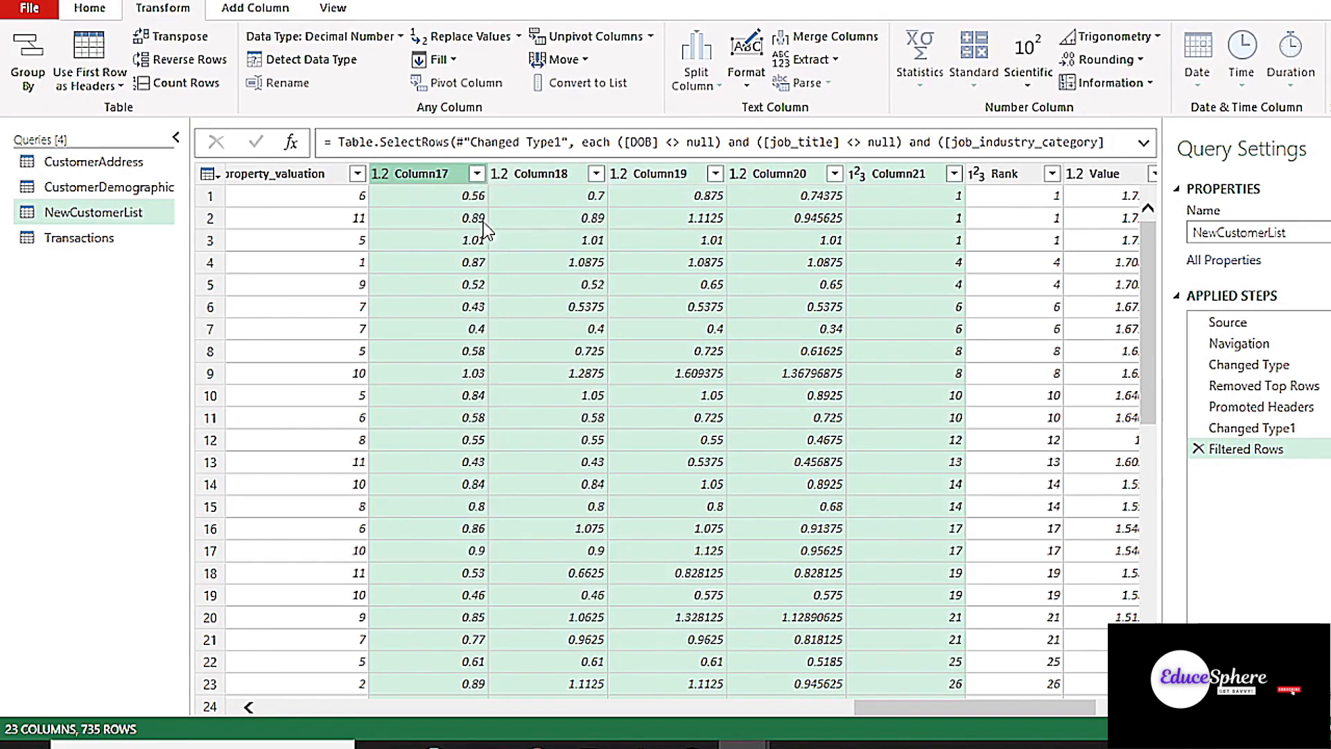
Inspect the Rank column and check the filter values of the Value column
drag(835, 704, 909, 713)
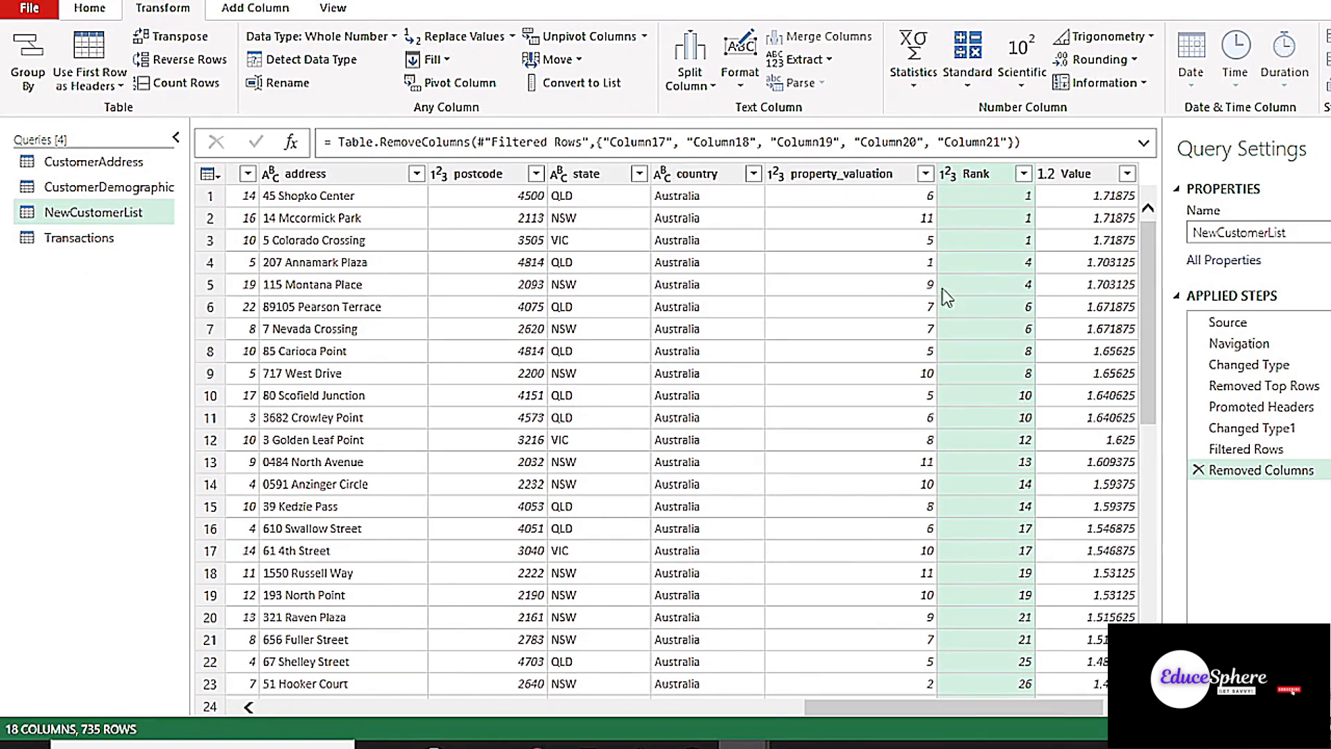
click(954, 192)
click(104, 10)
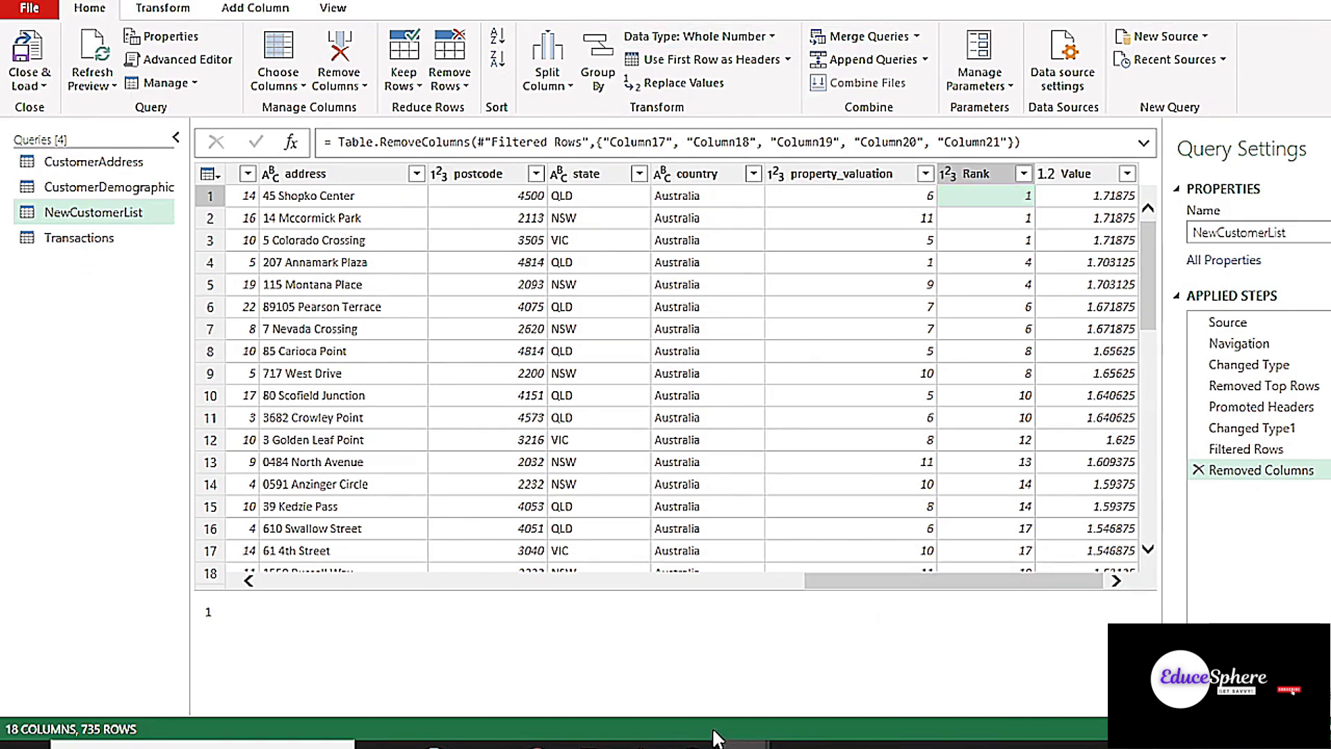
click(1116, 198)
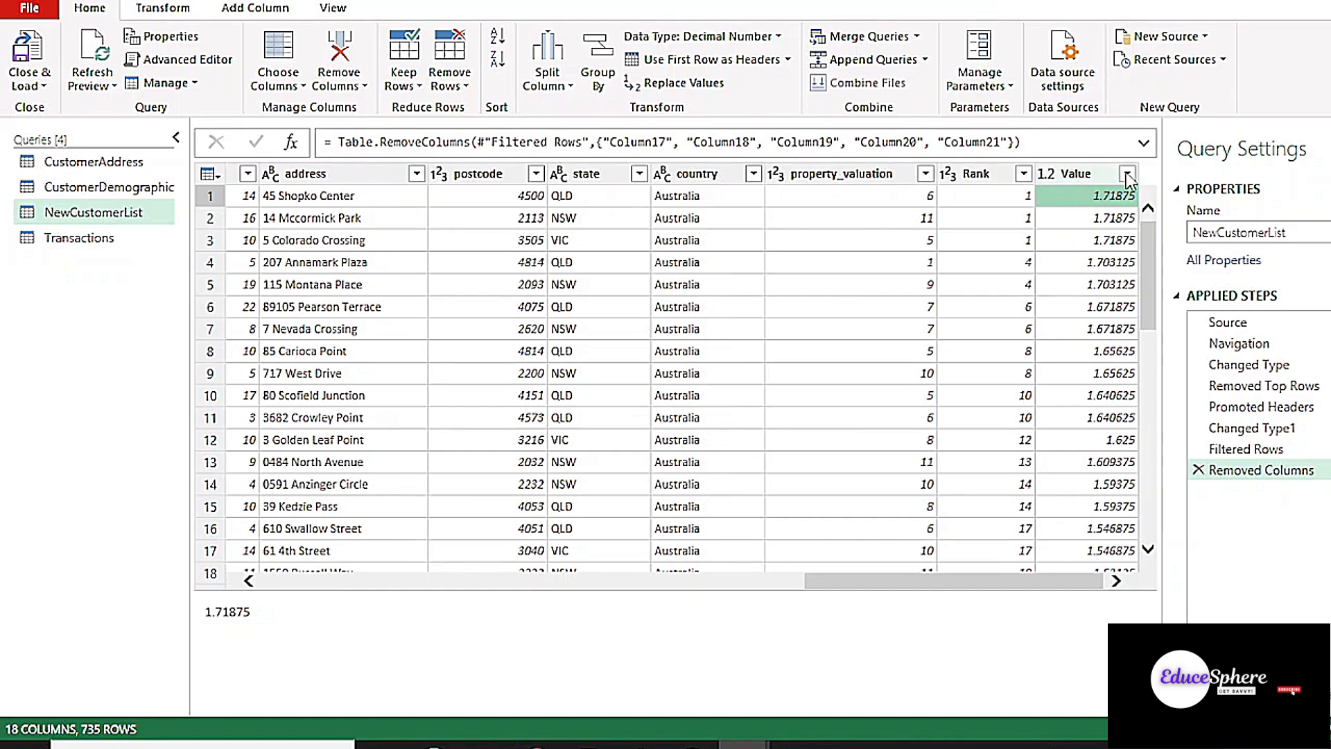
click(1128, 175)
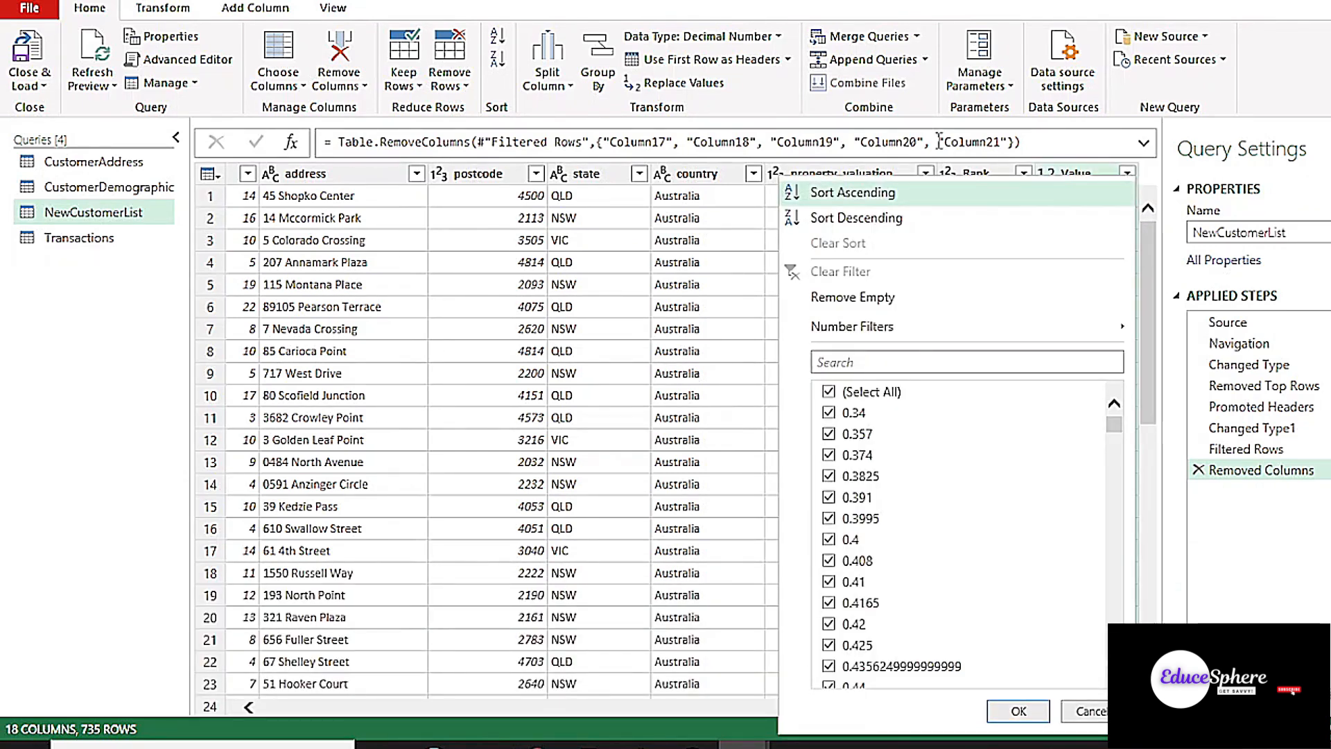
Round the Value column to 2 decimal places
click(163, 10)
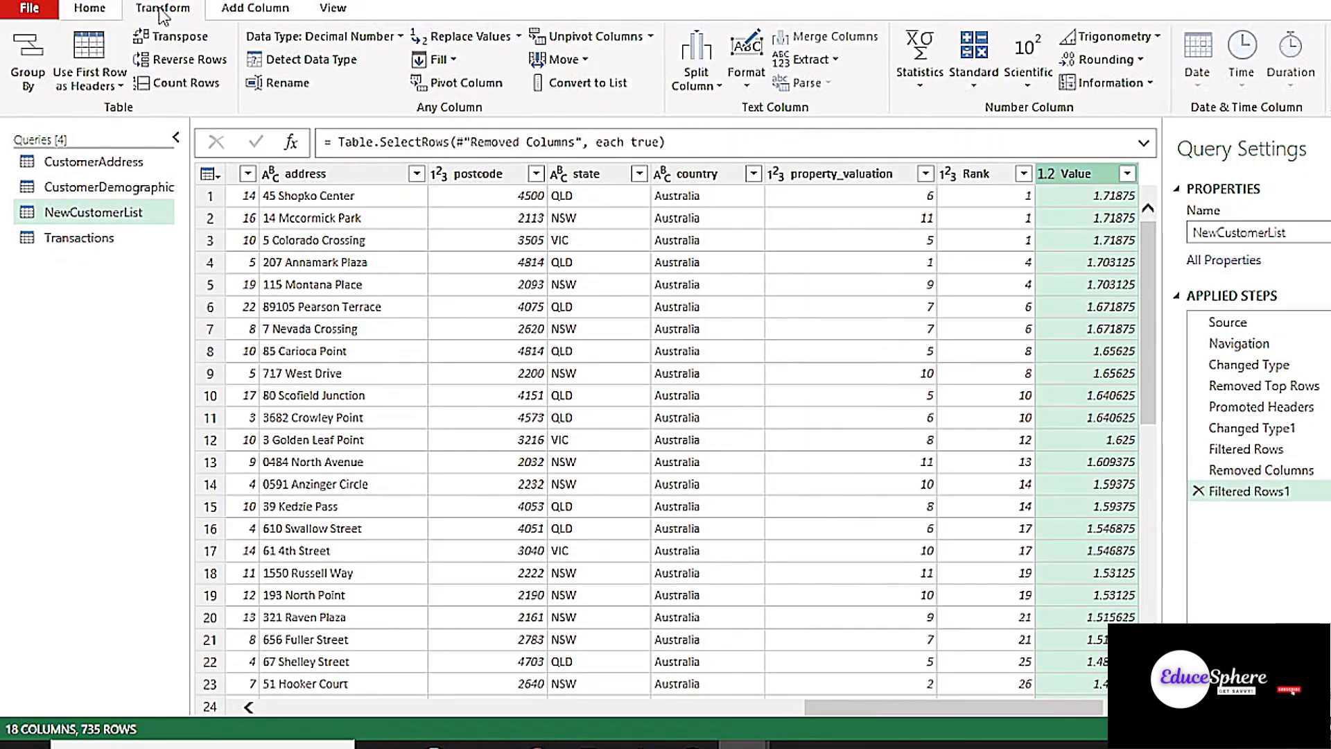
click(1141, 62)
click(1126, 129)
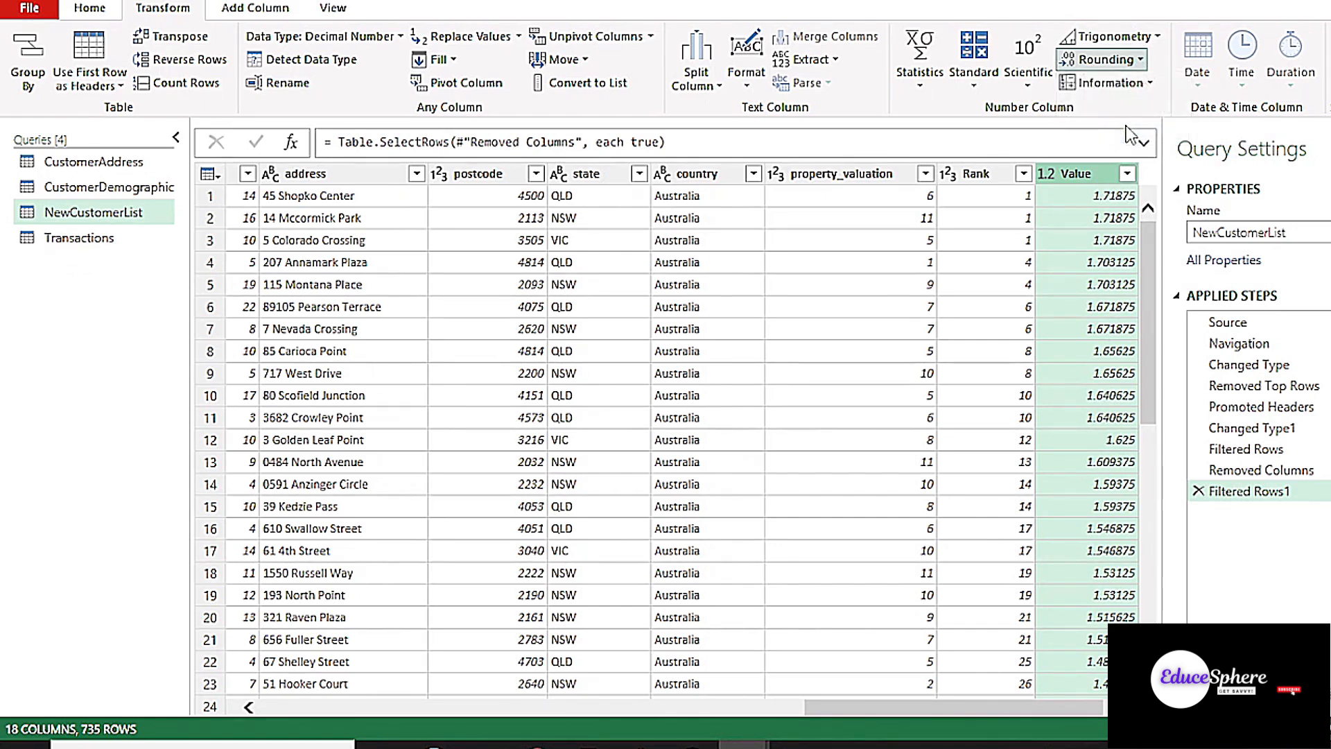
text(2)
click(947, 427)
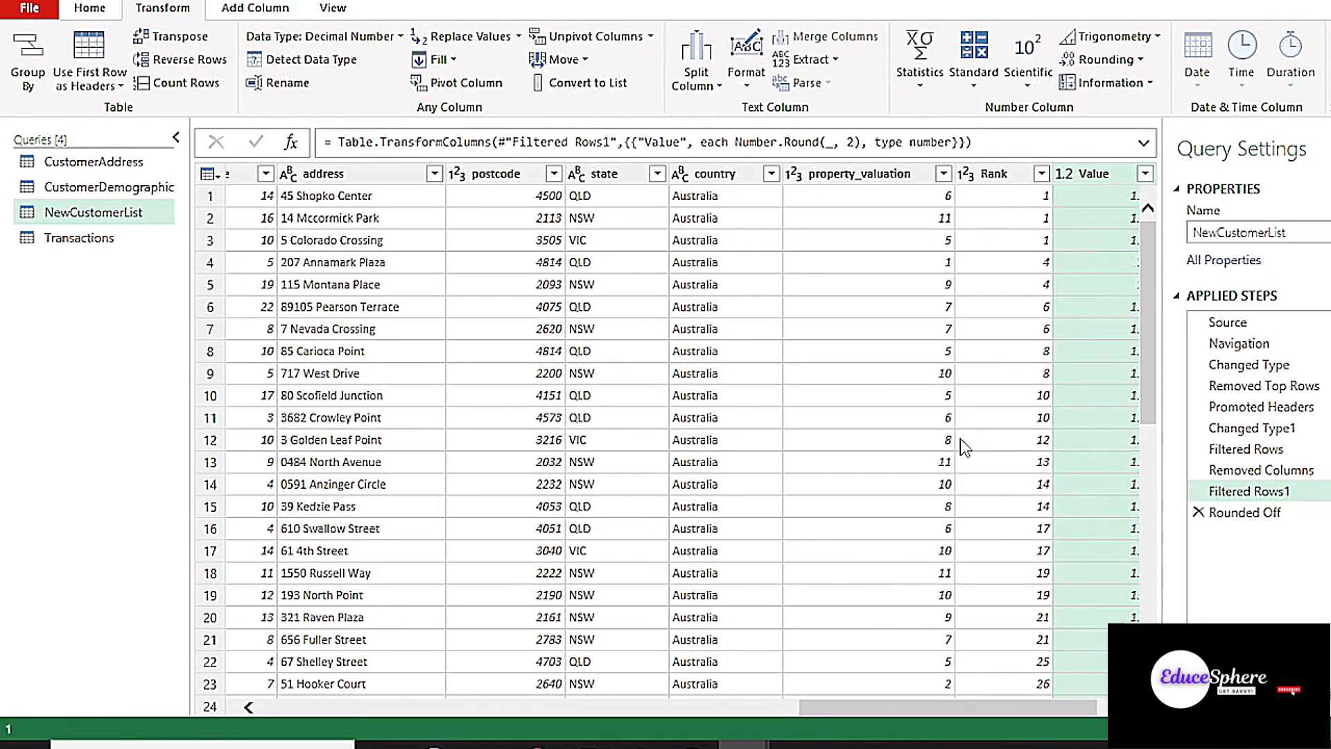
Add an Age column calculated from the DOB column
drag(939, 714, 494, 709)
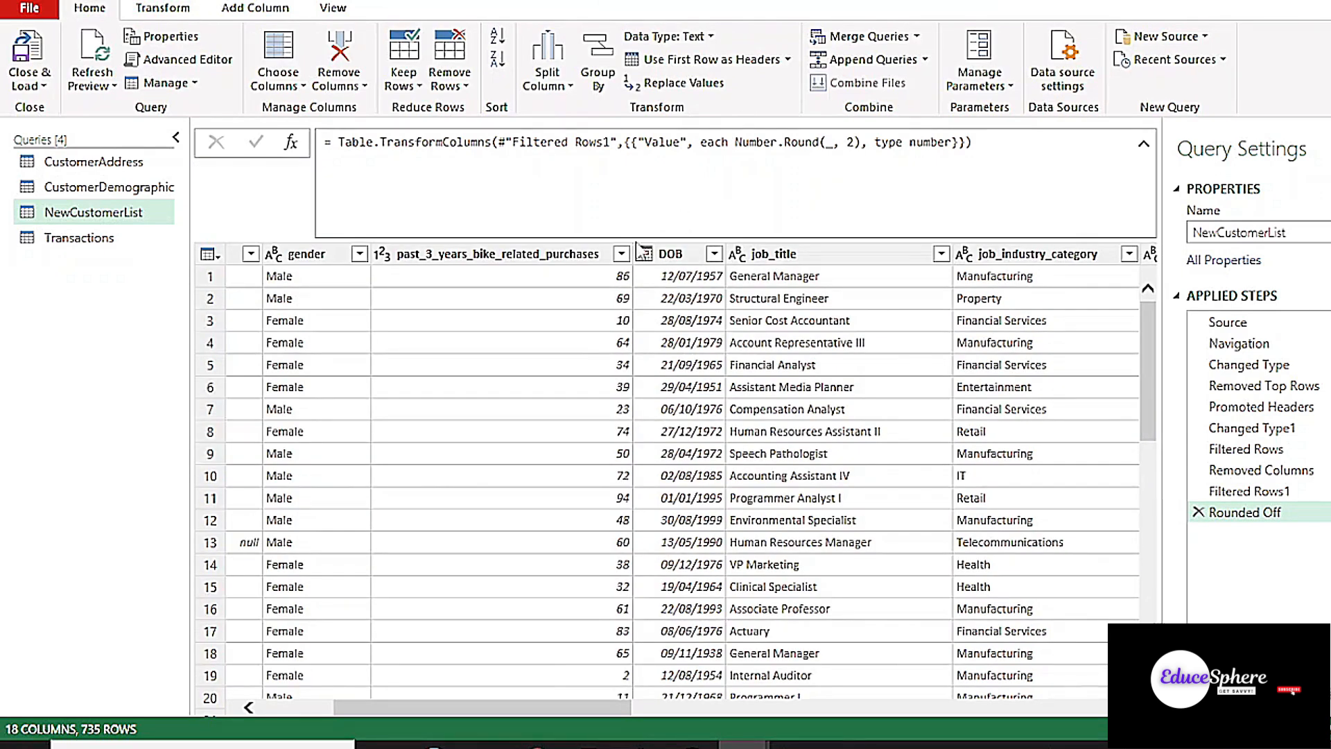
click(669, 265)
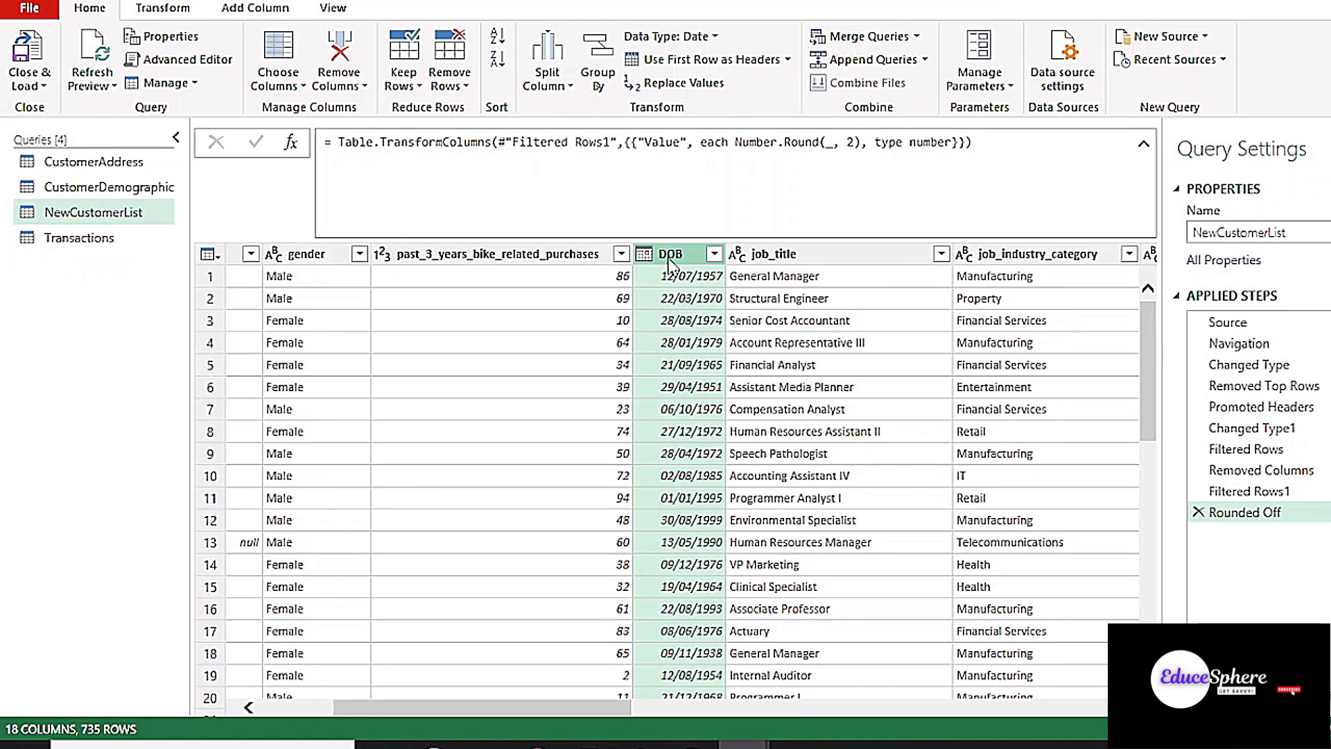
click(255, 8)
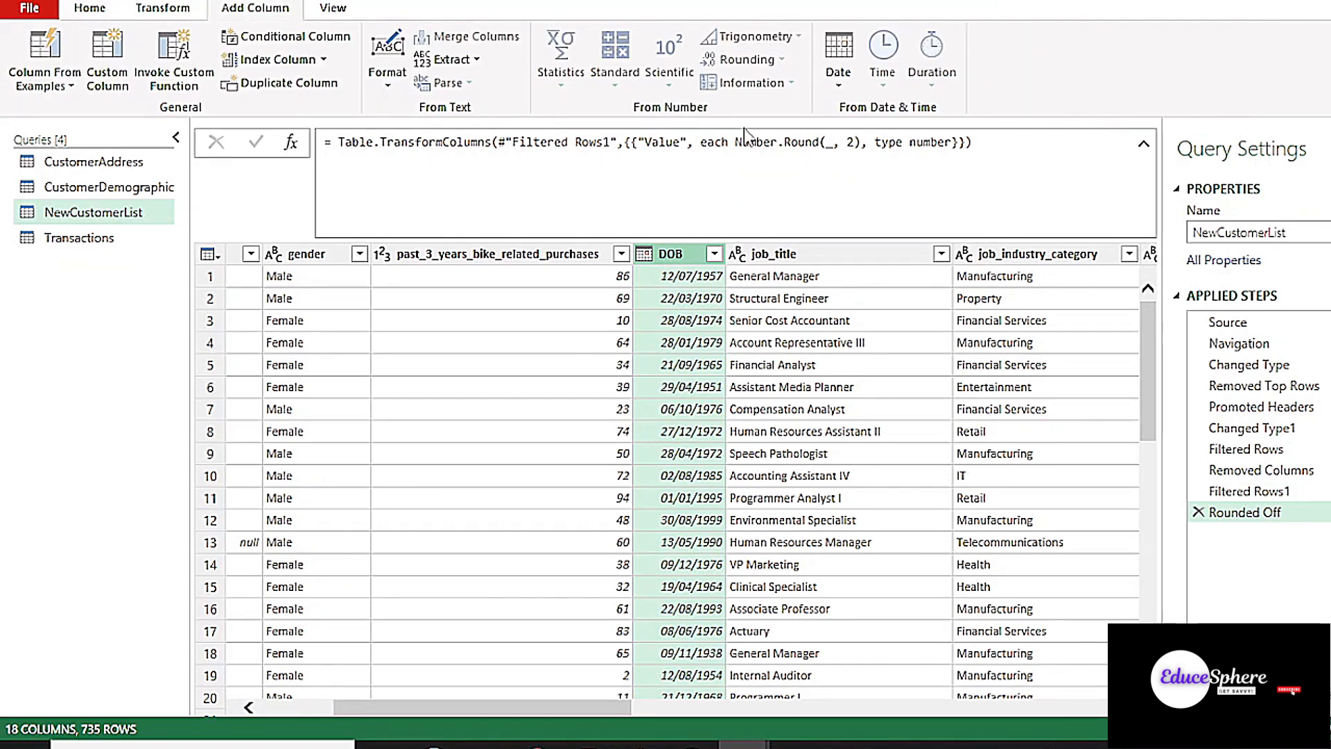
click(838, 59)
click(867, 109)
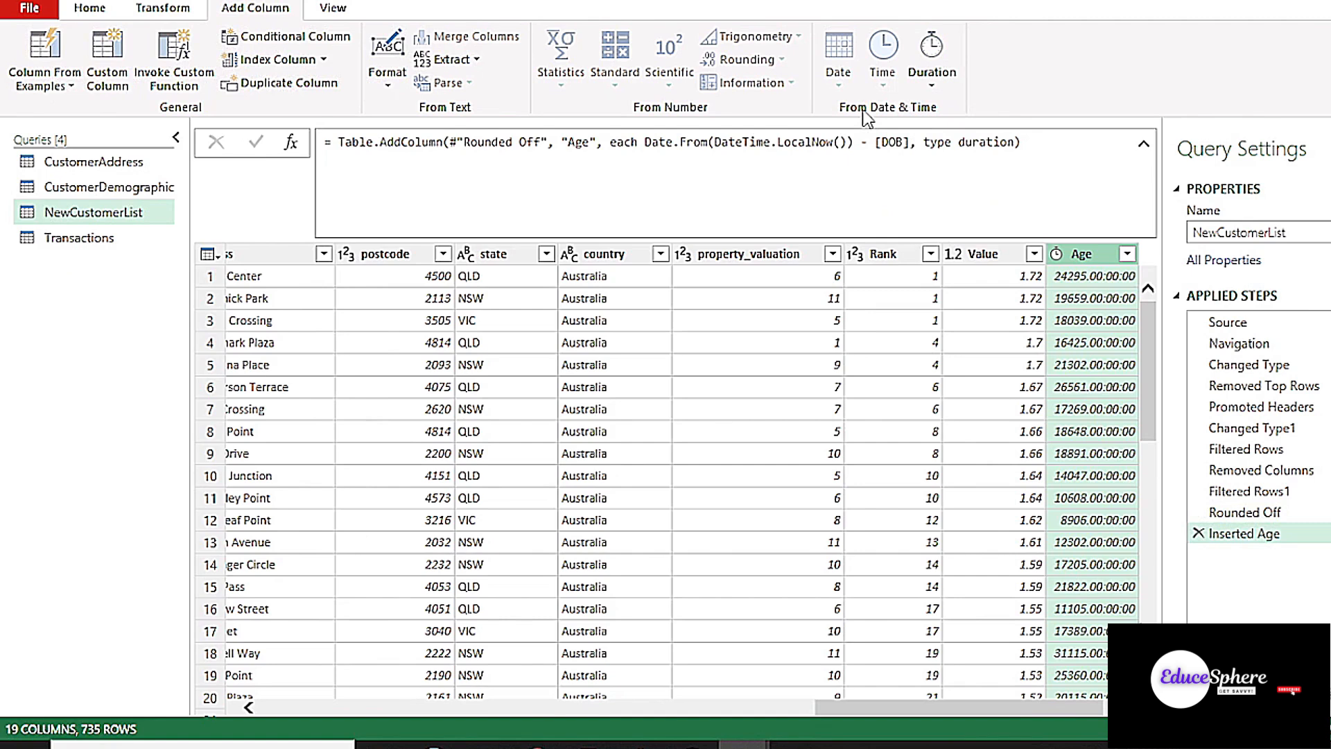
Check the Age column's filter values and convert its durations to total years
click(1127, 254)
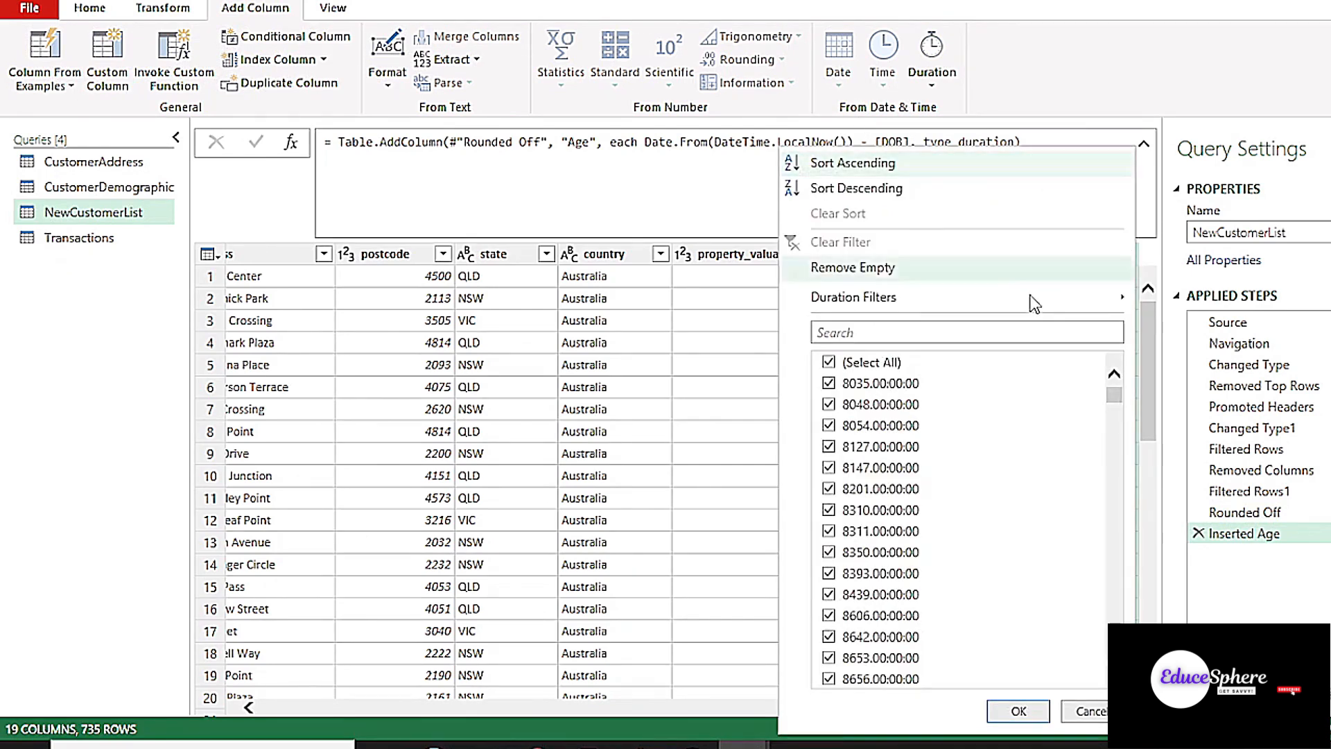
click(1146, 208)
right_click(1094, 254)
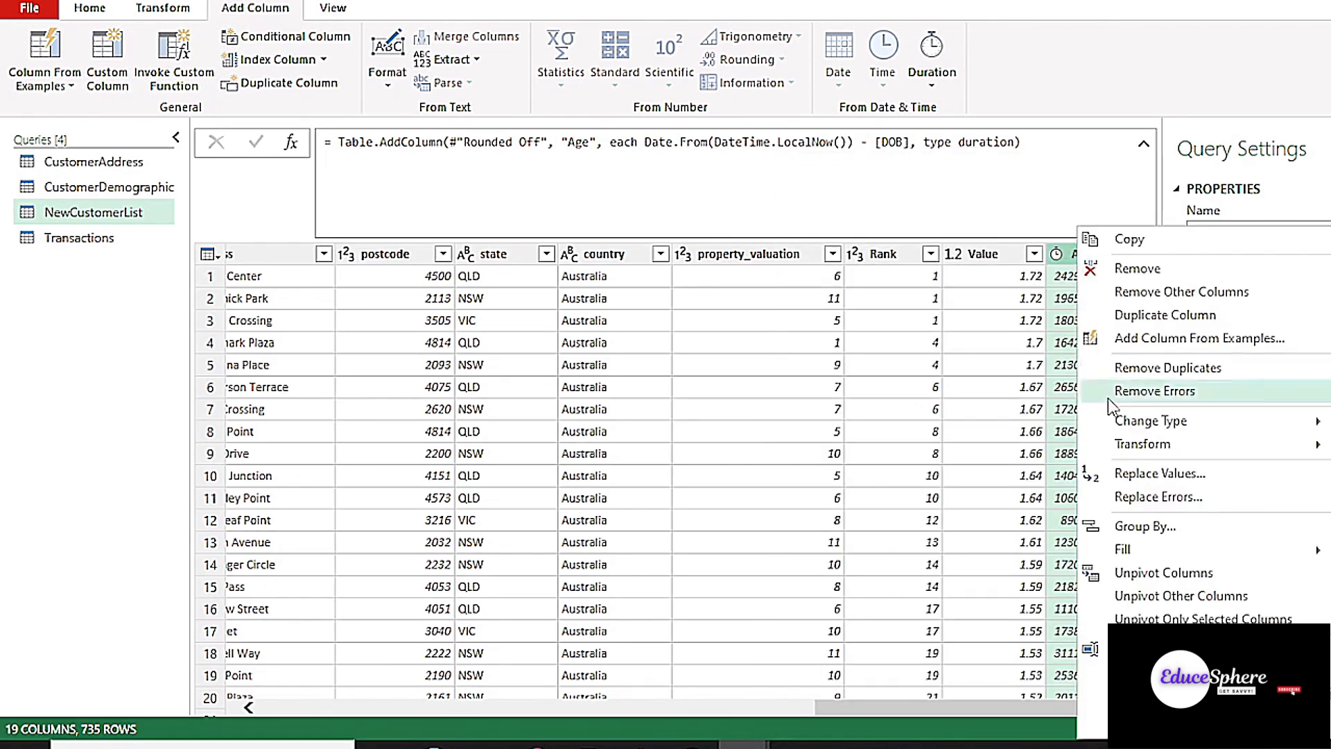
mouse_move(1127, 445)
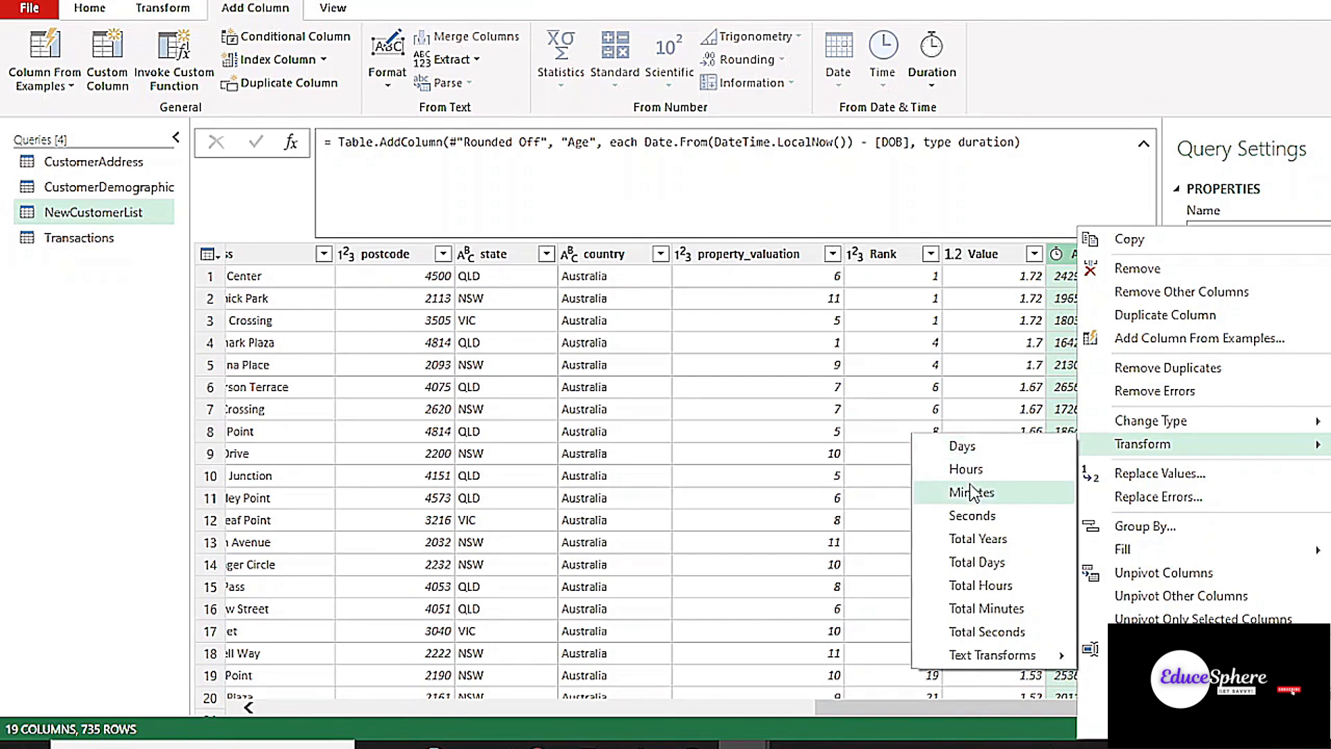
click(978, 539)
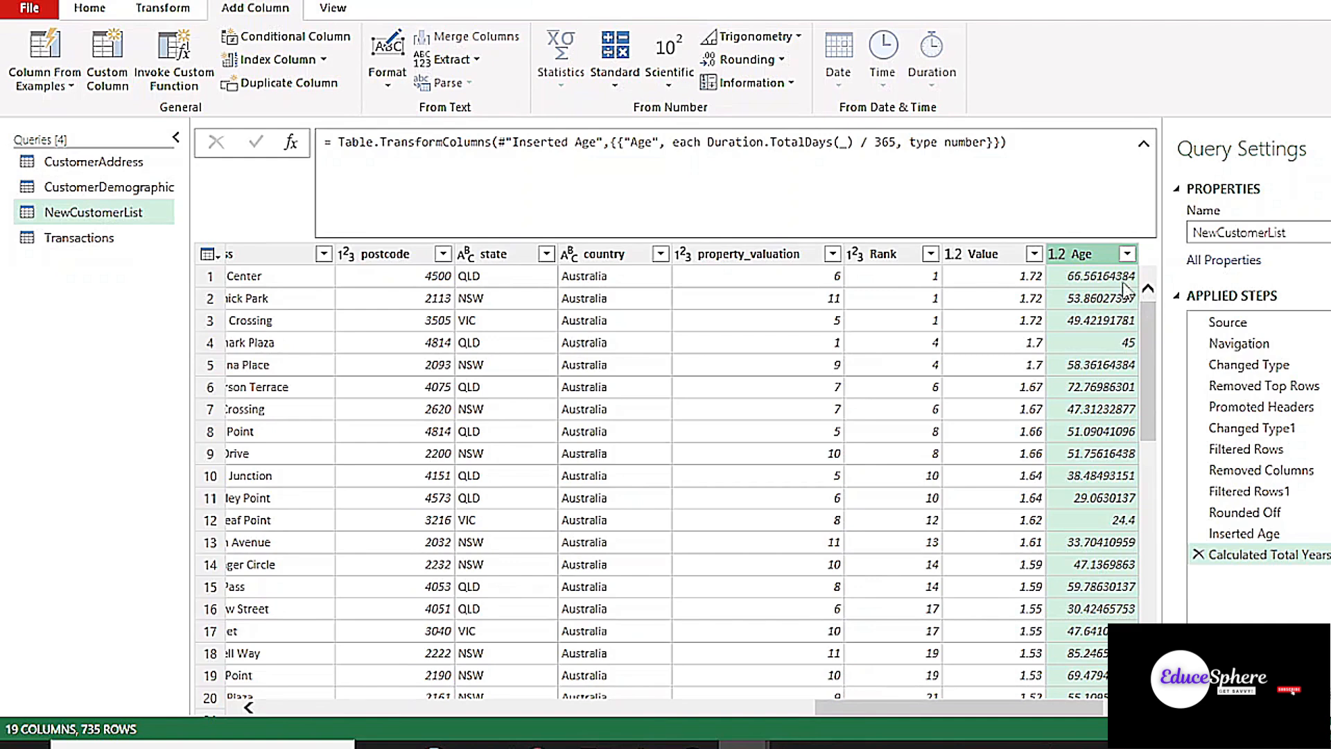
Round the Age column up to whole numbers
right_click(1076, 260)
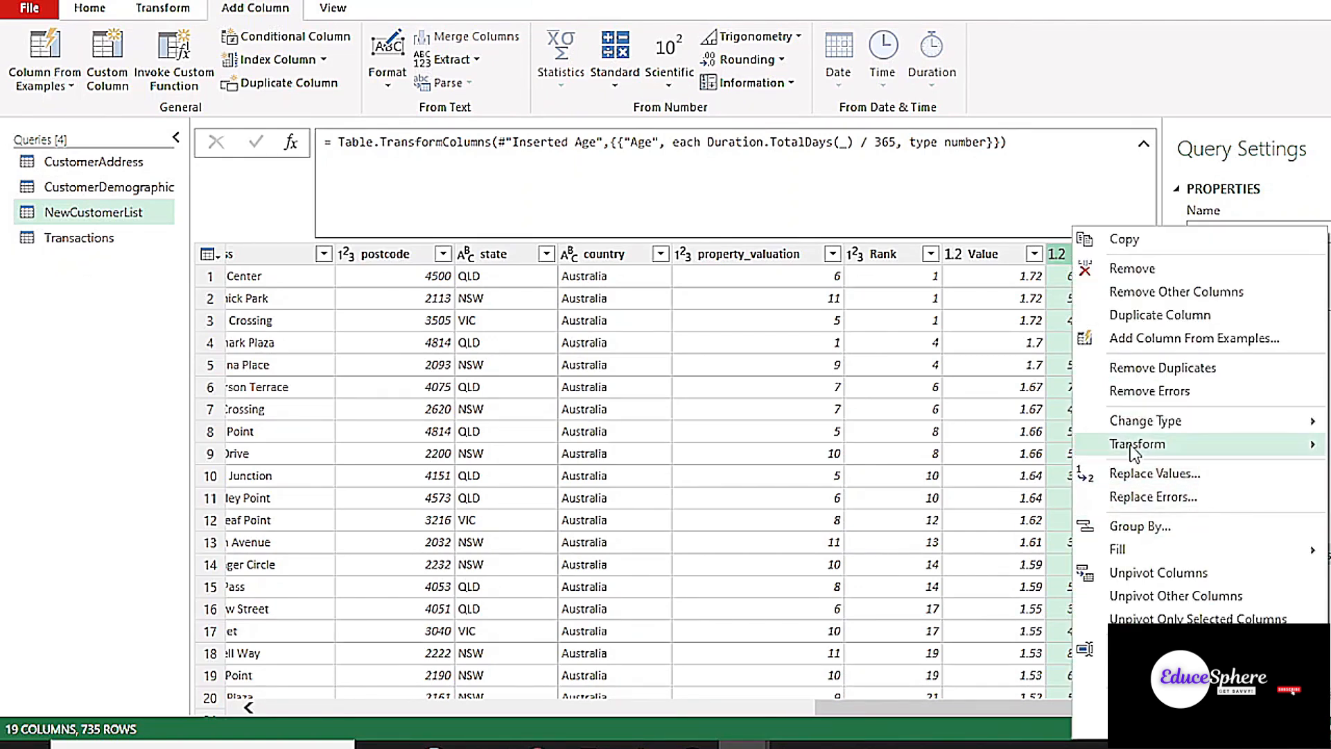
mouse_move(1102, 451)
mouse_move(1044, 447)
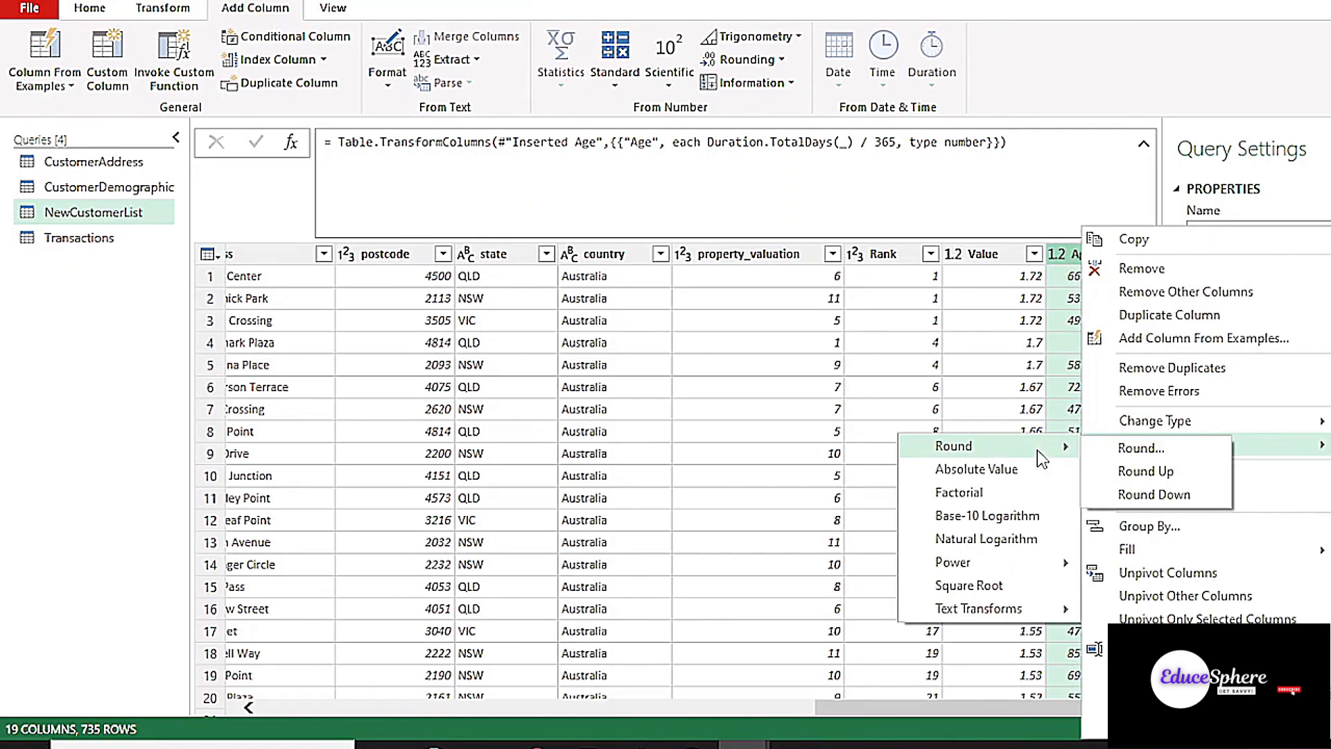
click(1132, 472)
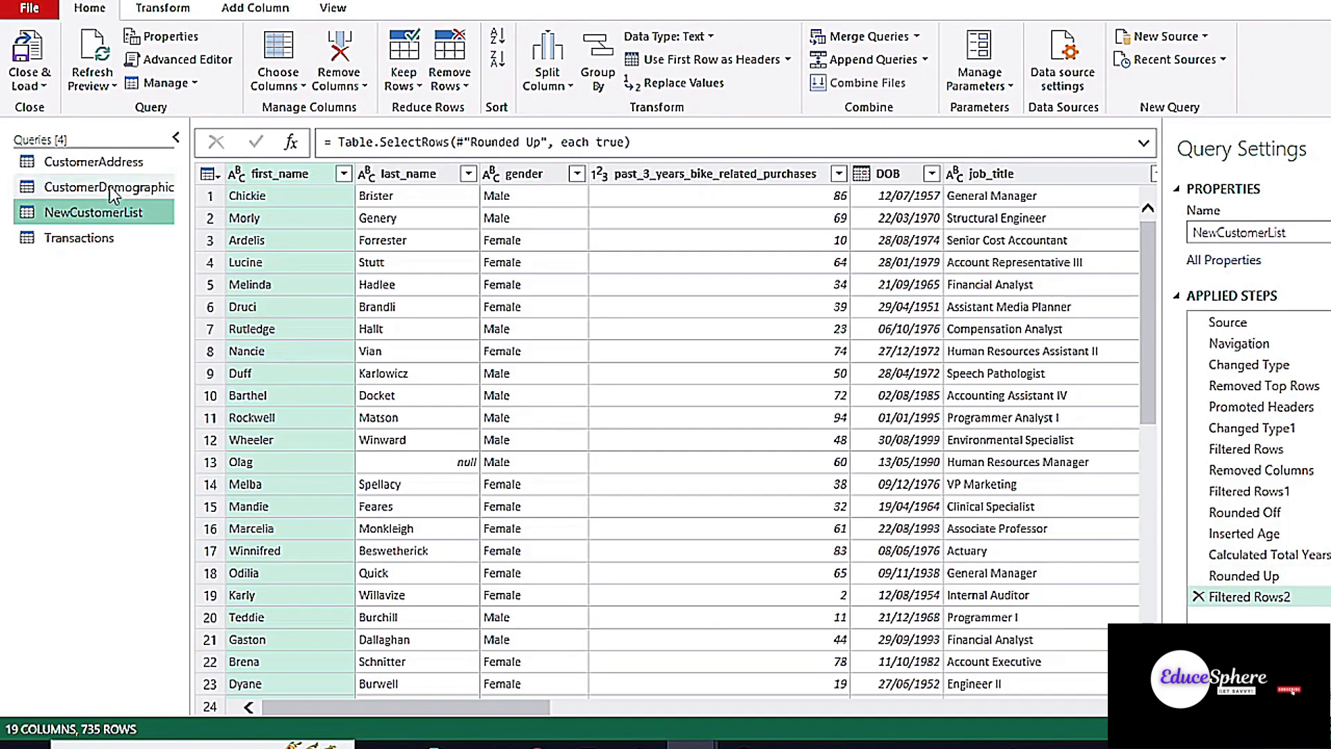
In the CustomerDemographic query, remove the top 1 row holding the note and use the first remaining row as headers
click(110, 185)
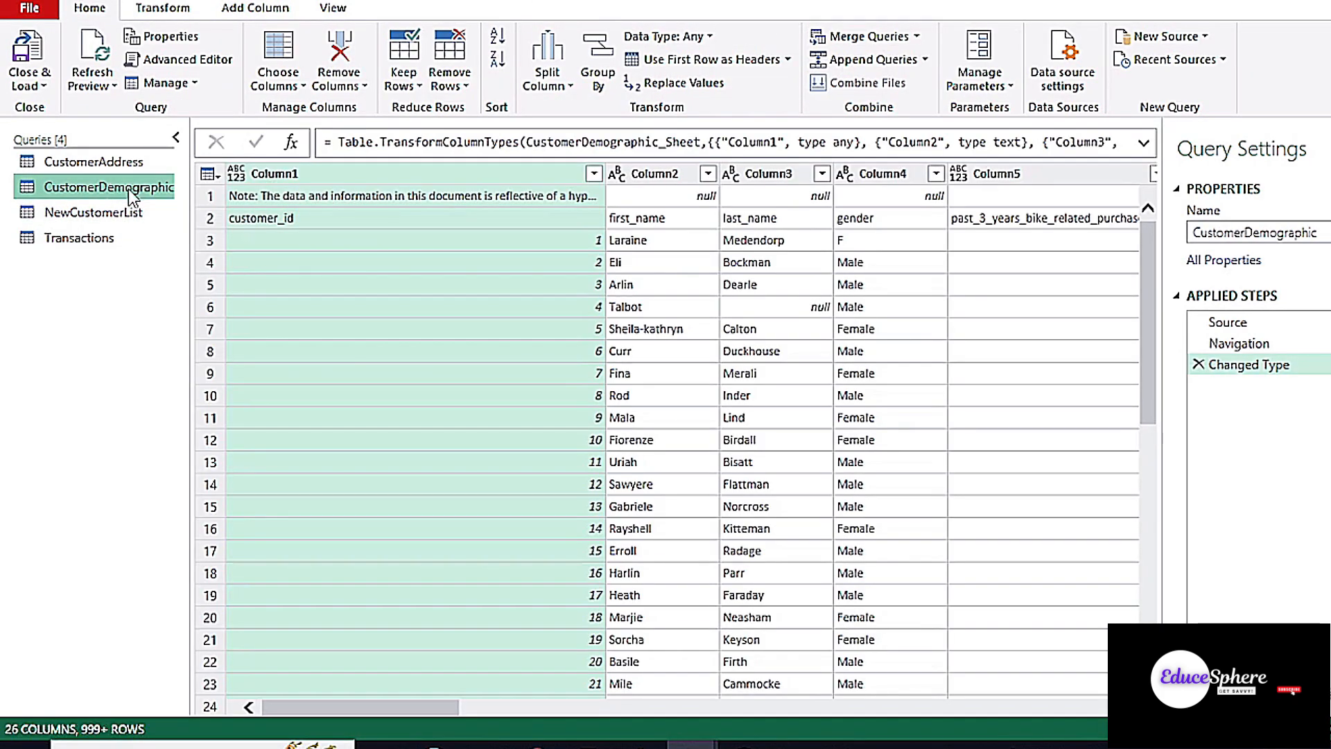
click(209, 198)
click(450, 78)
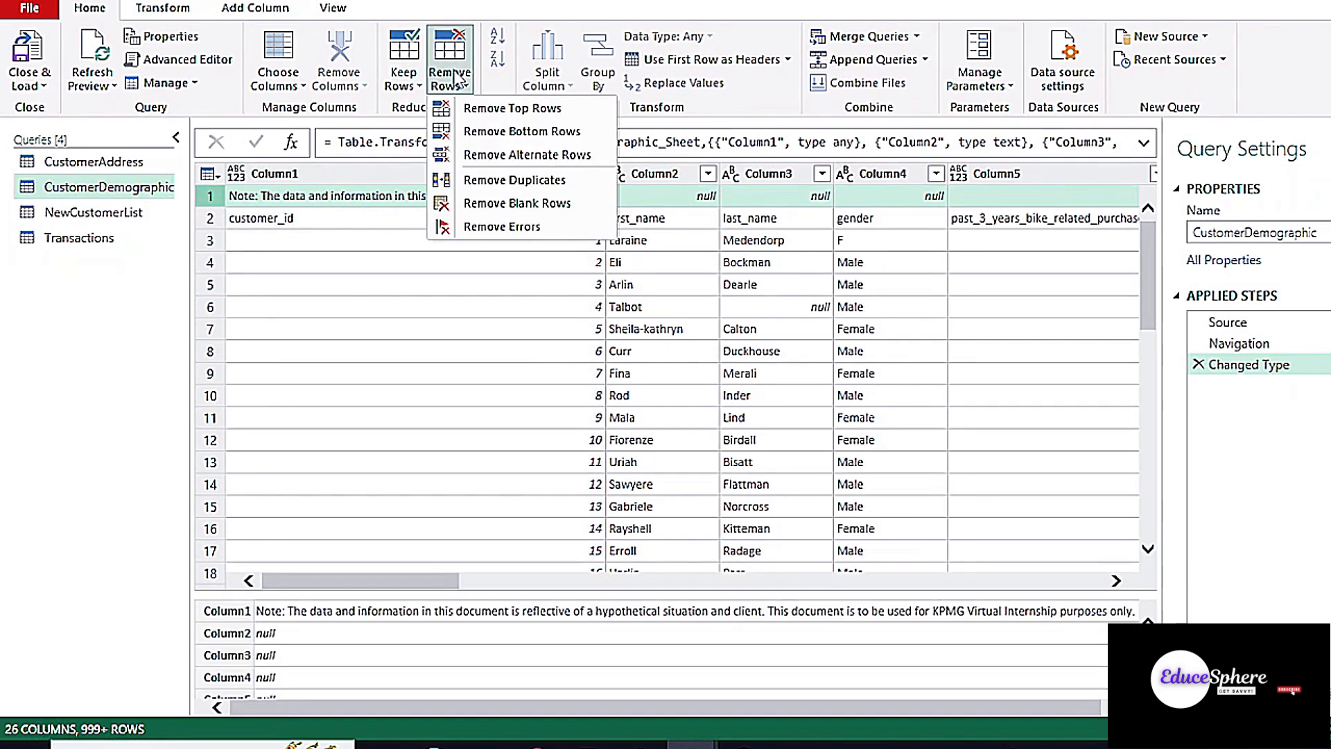
click(478, 110)
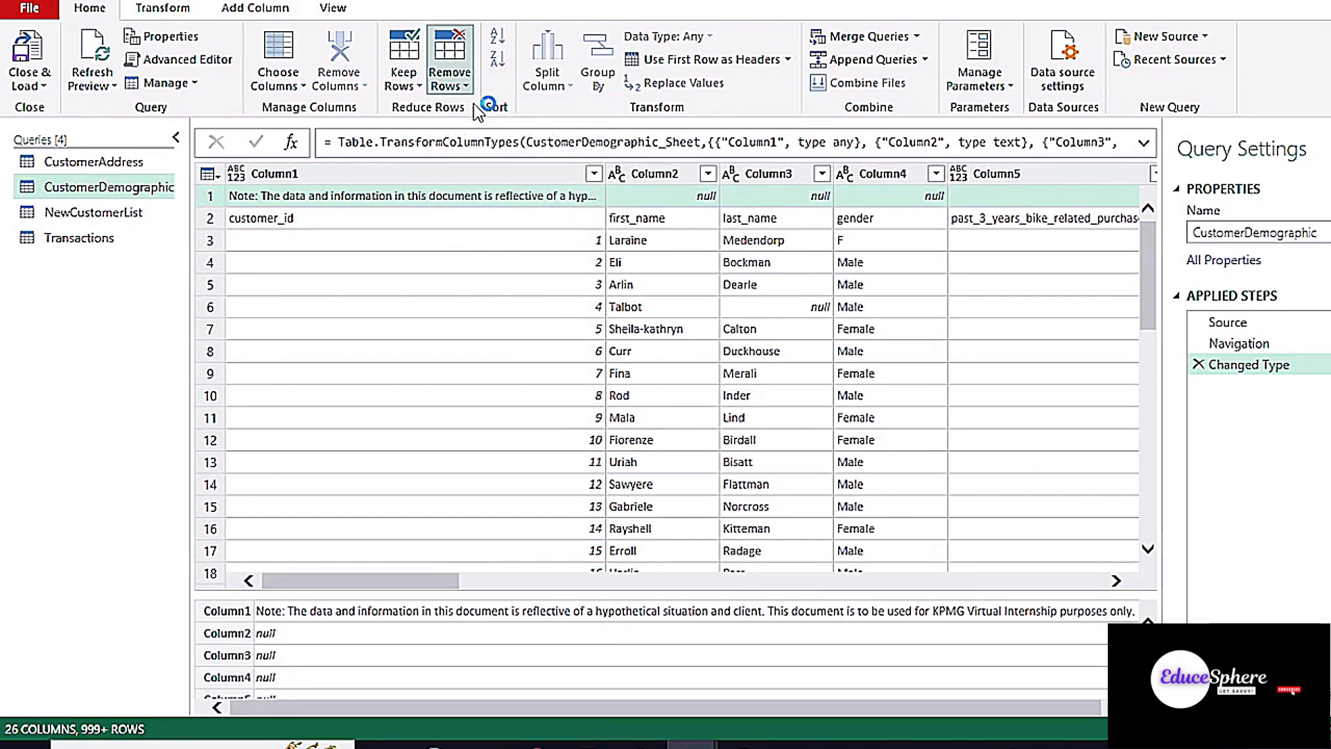
text(1)
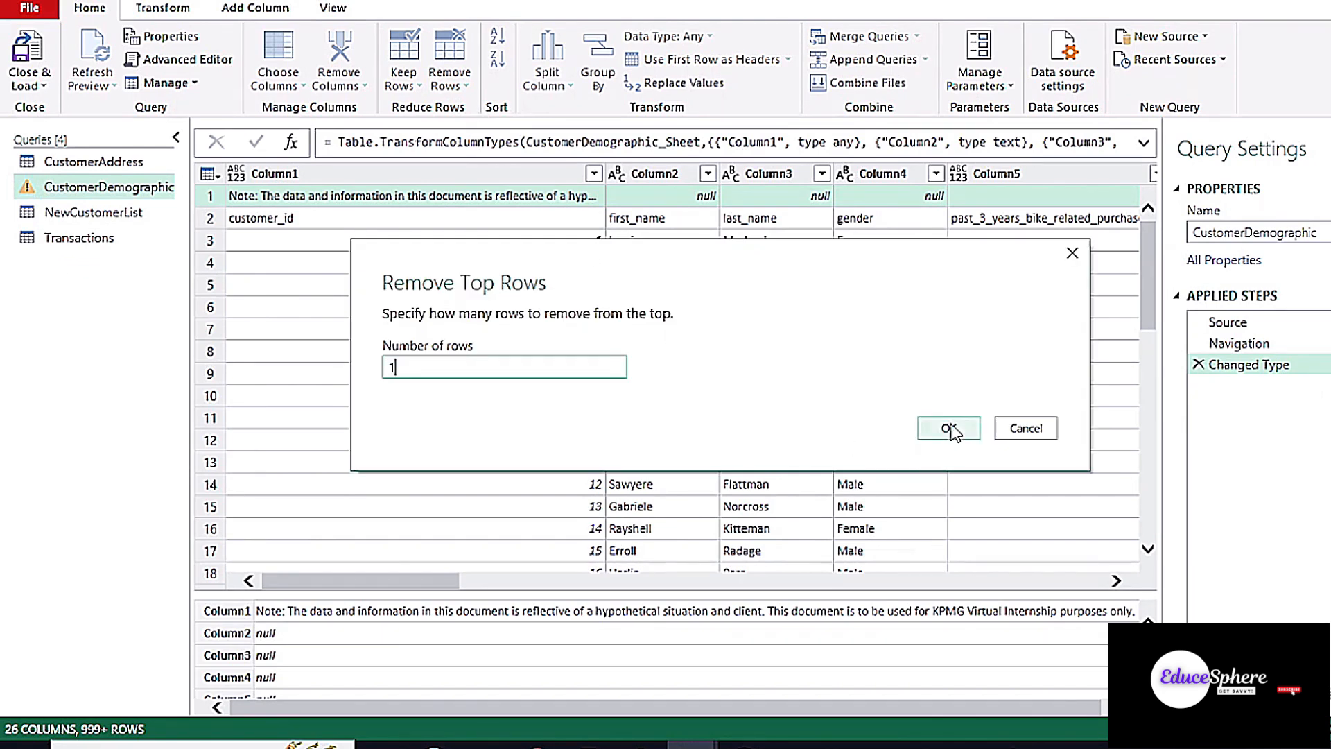
click(949, 428)
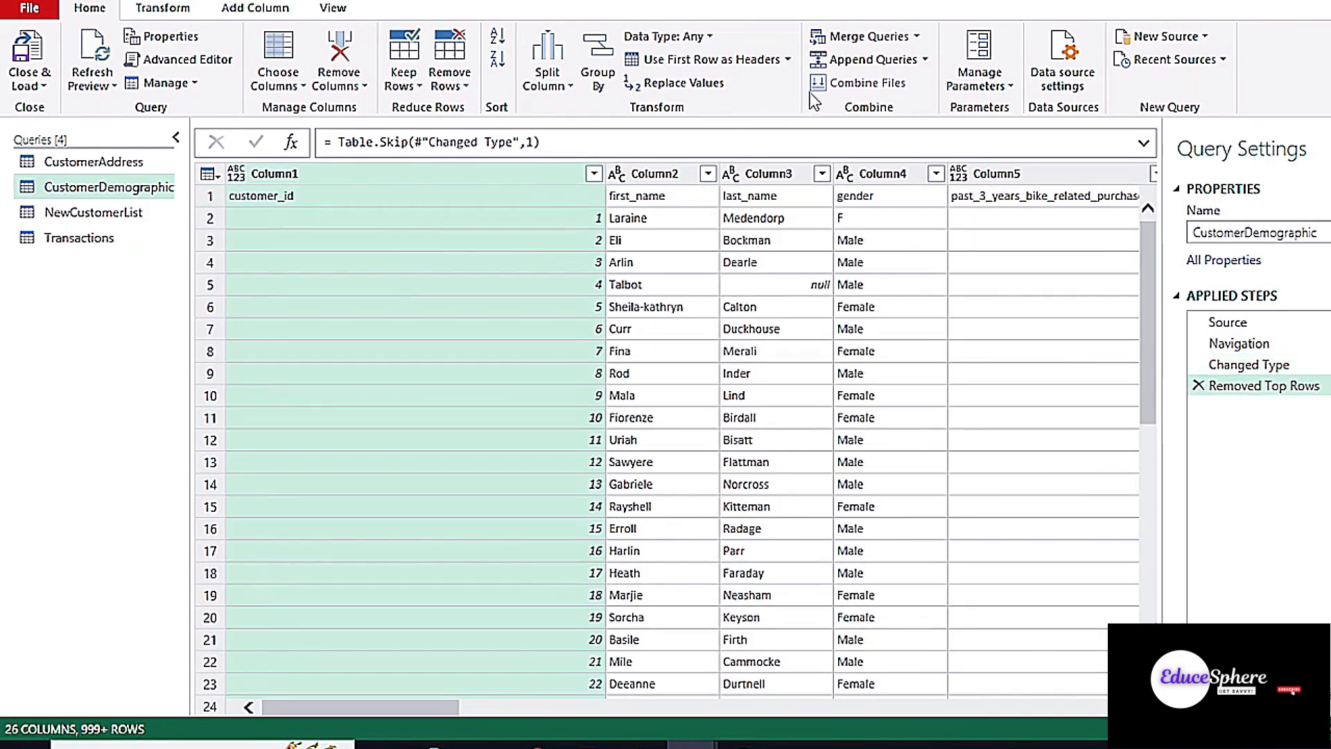
click(788, 59)
click(777, 86)
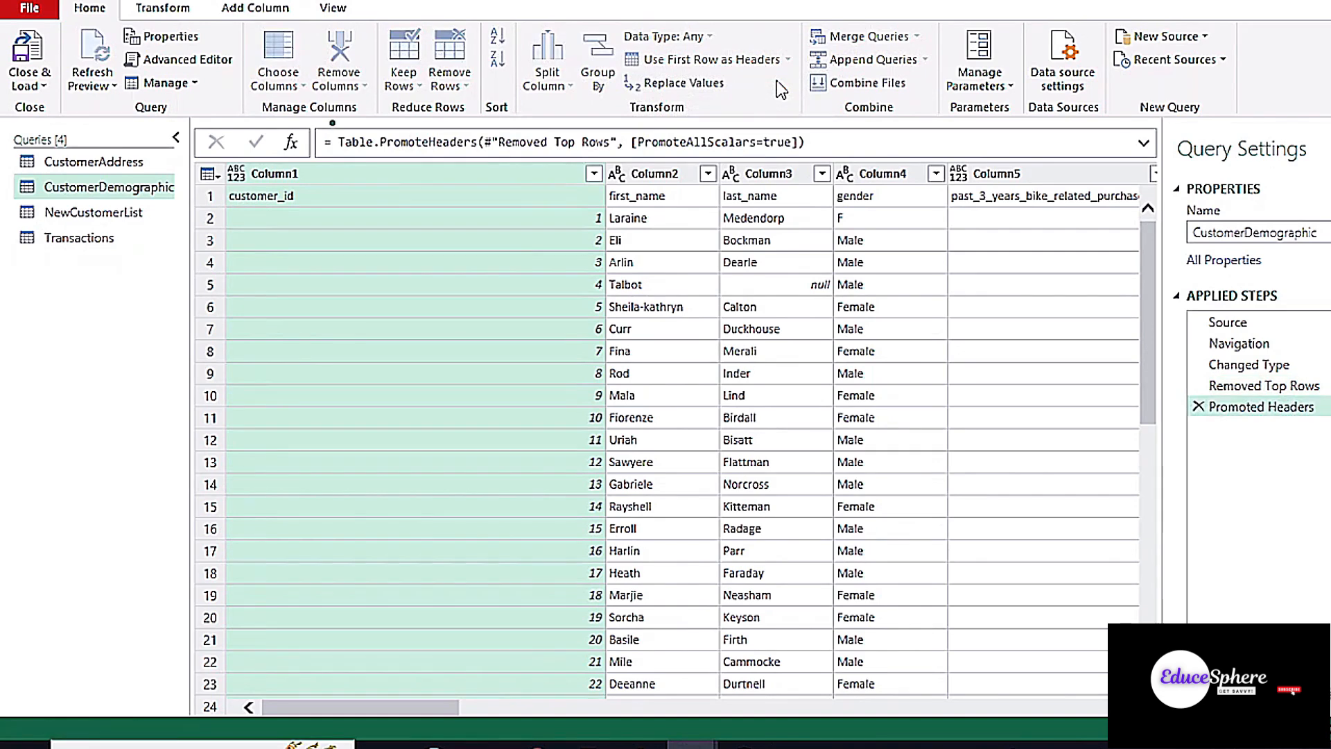
Remove the empty columns Column14 through Column26 from the CustomerDemographic query by choosing which columns to keep
drag(418, 706, 852, 714)
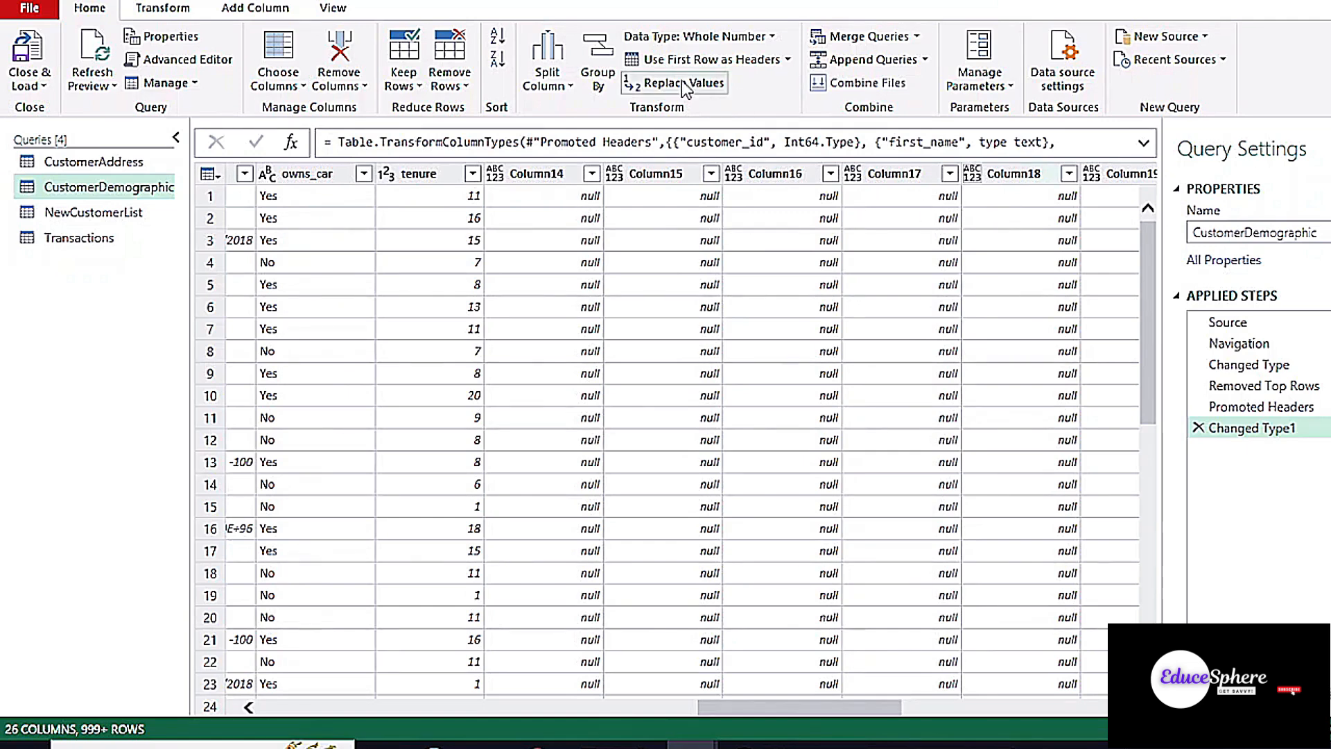
click(298, 85)
click(308, 111)
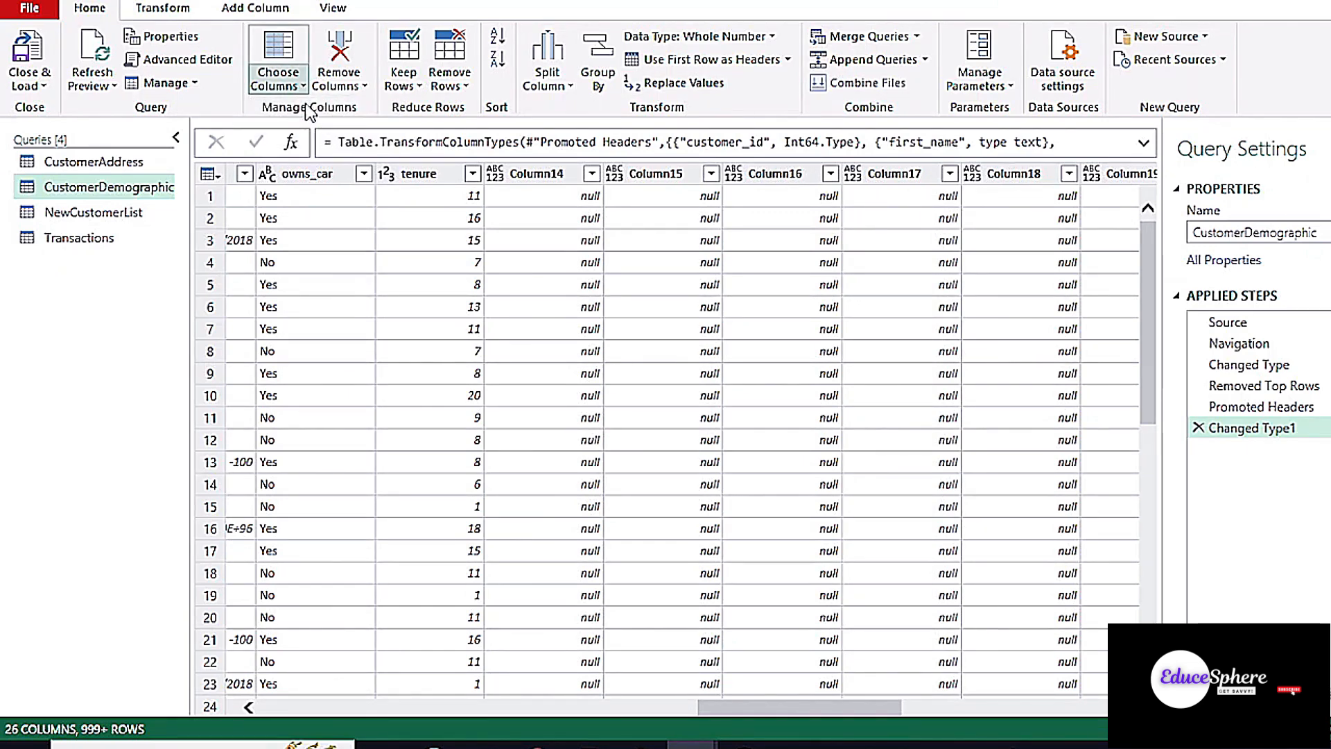
drag(866, 244, 853, 161)
click(834, 133)
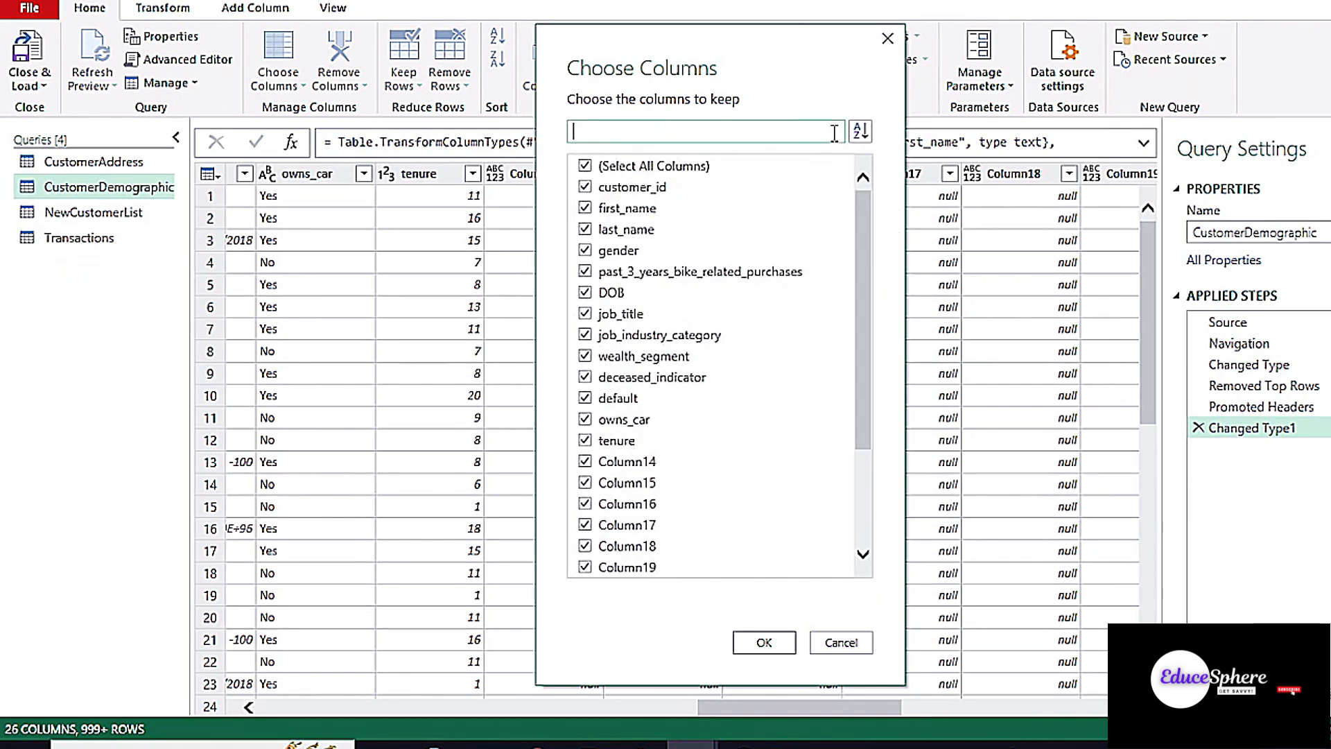
text(column)
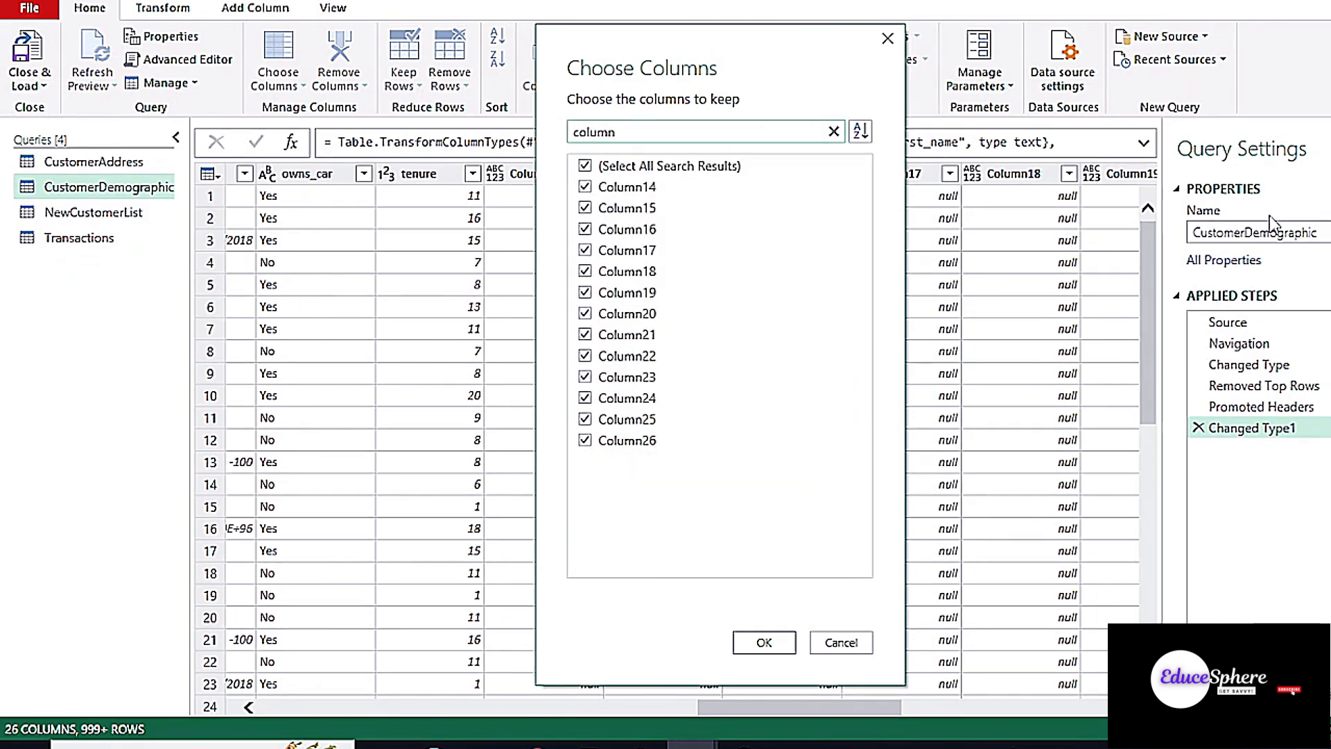
click(585, 167)
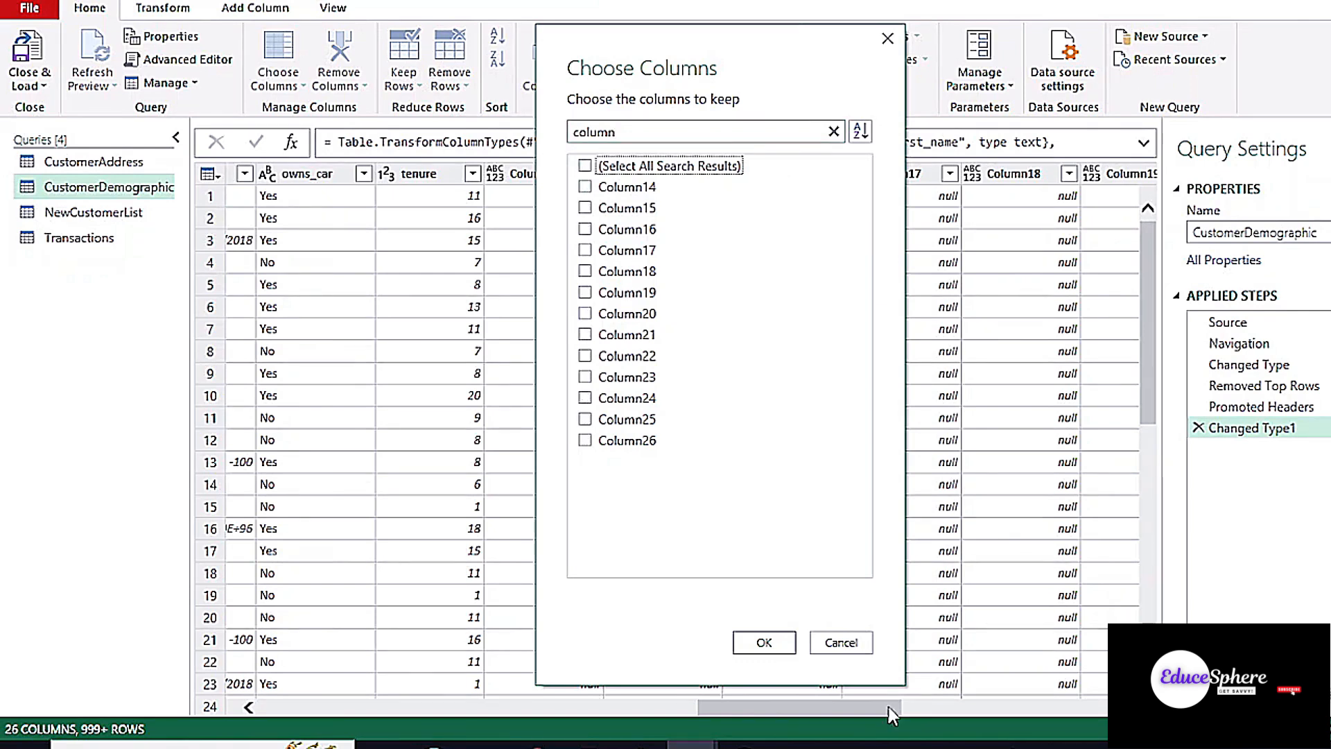
click(764, 642)
Remove duplicate rows based on the customer_id column
drag(807, 713, 319, 713)
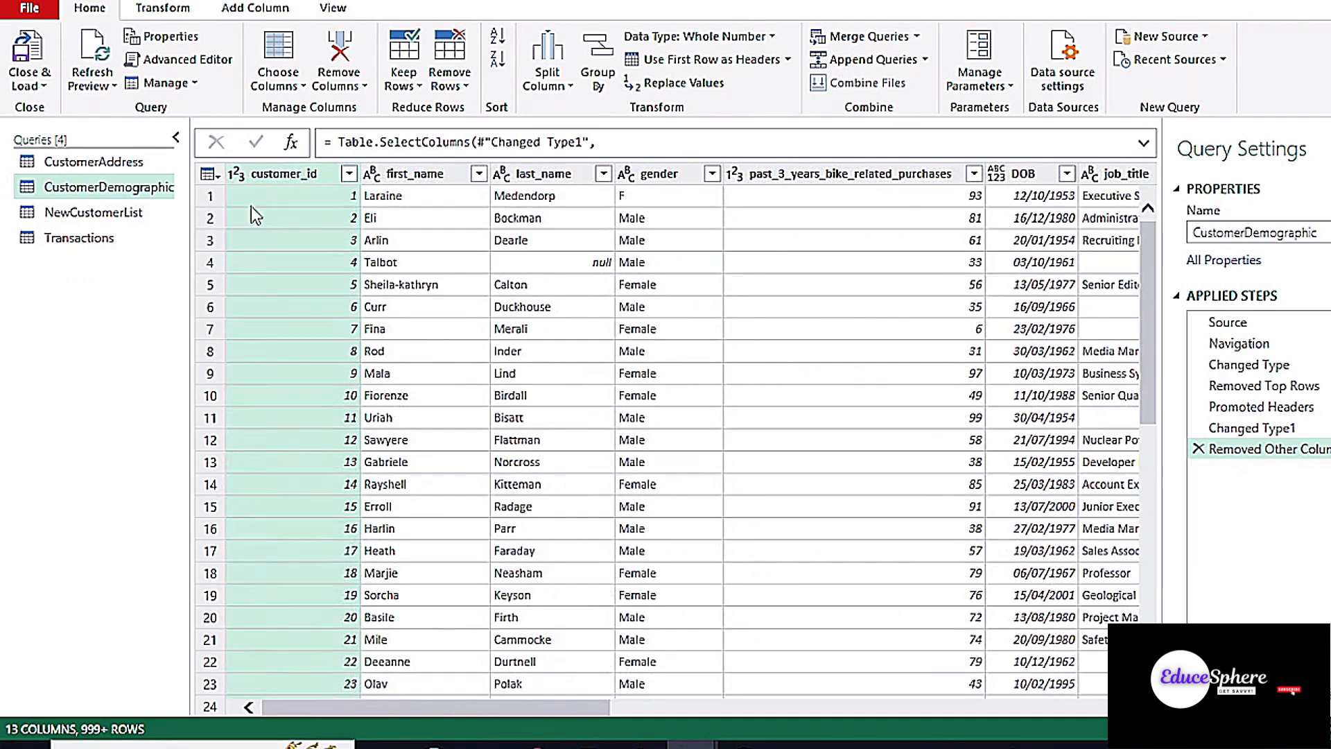
click(316, 200)
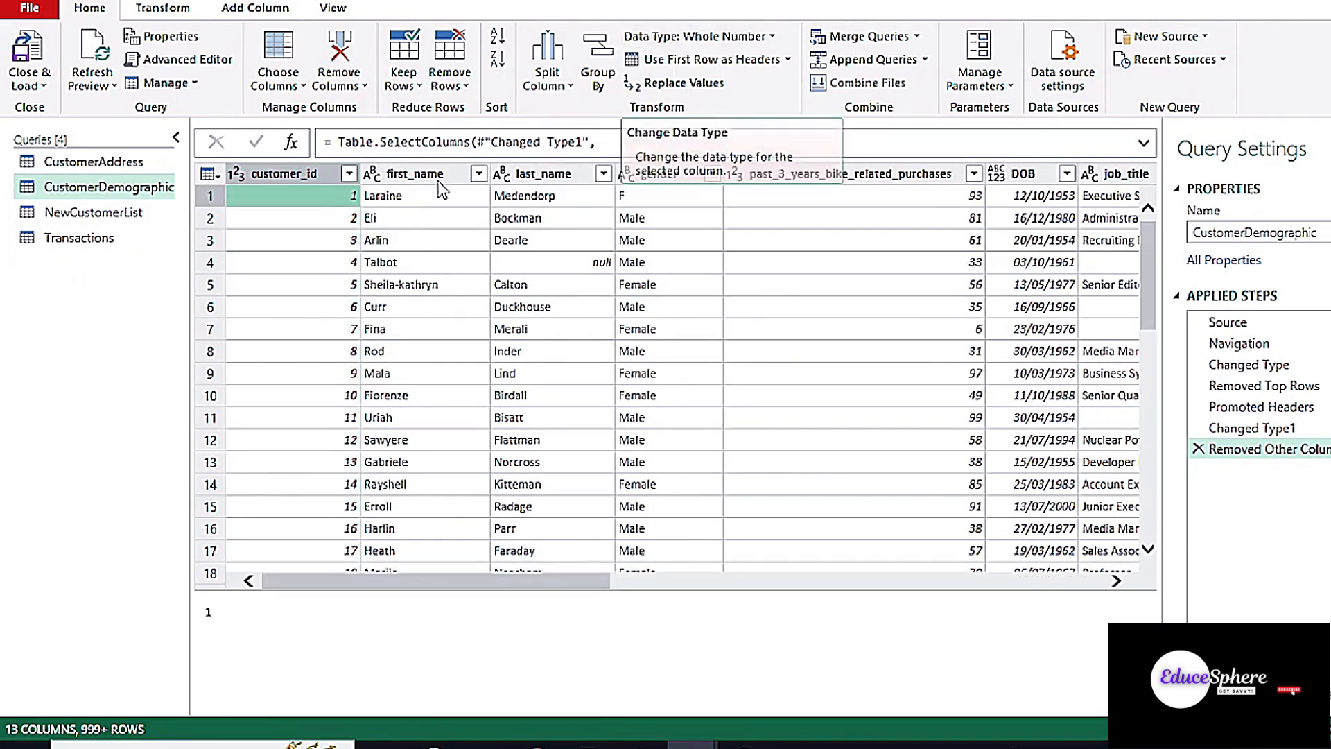
click(350, 173)
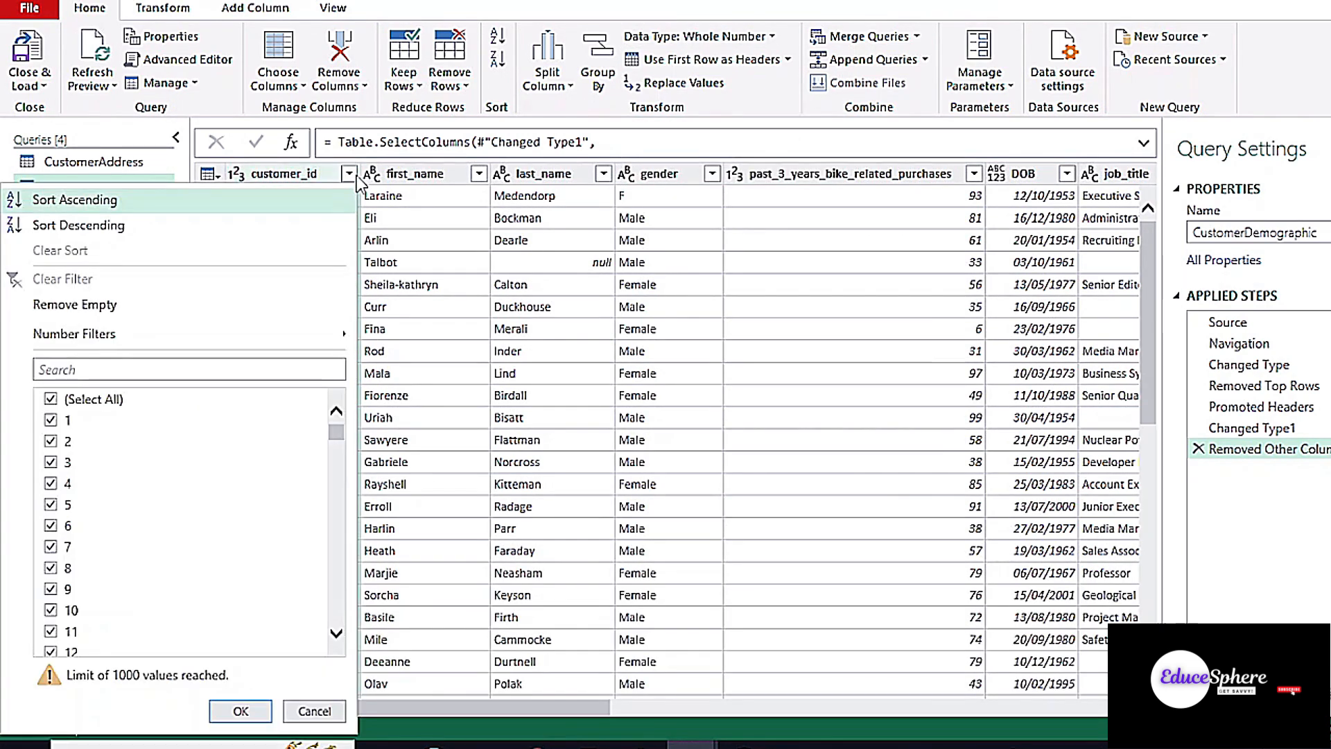
click(360, 241)
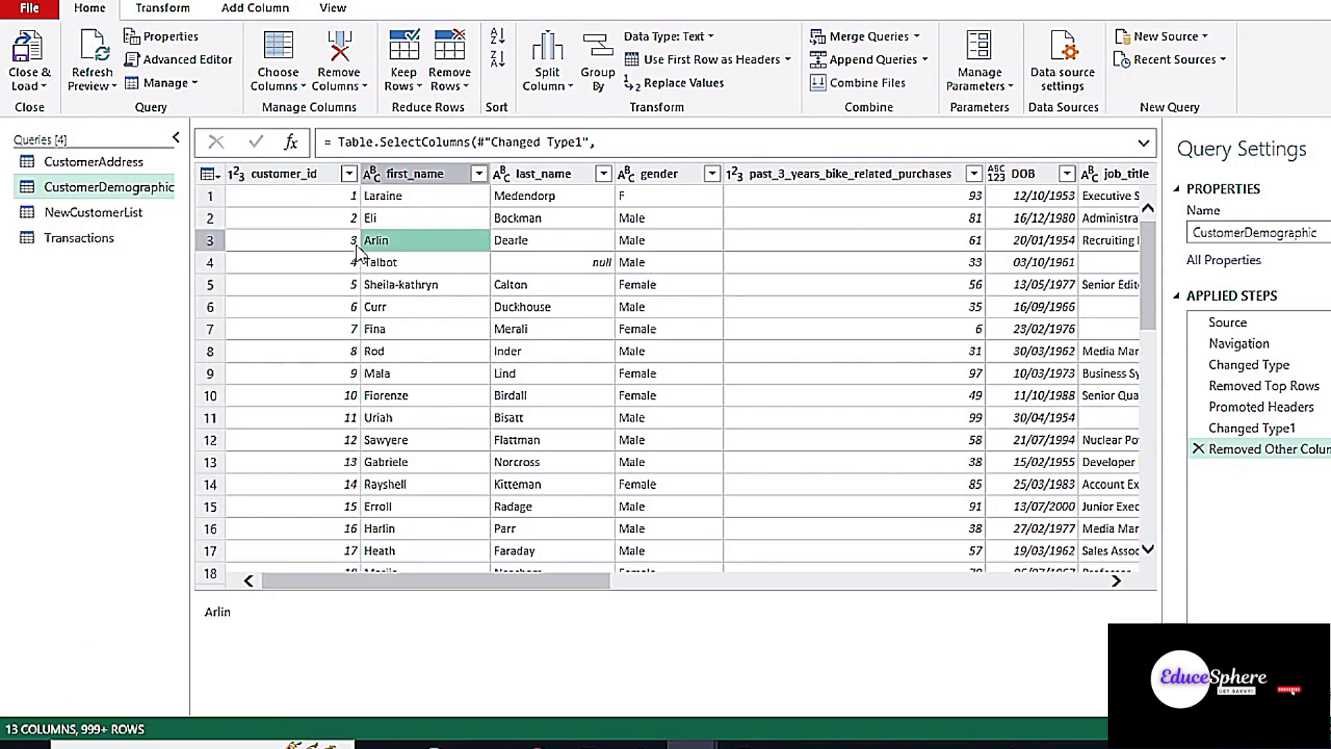
click(290, 173)
right_click(290, 173)
mouse_move(401, 359)
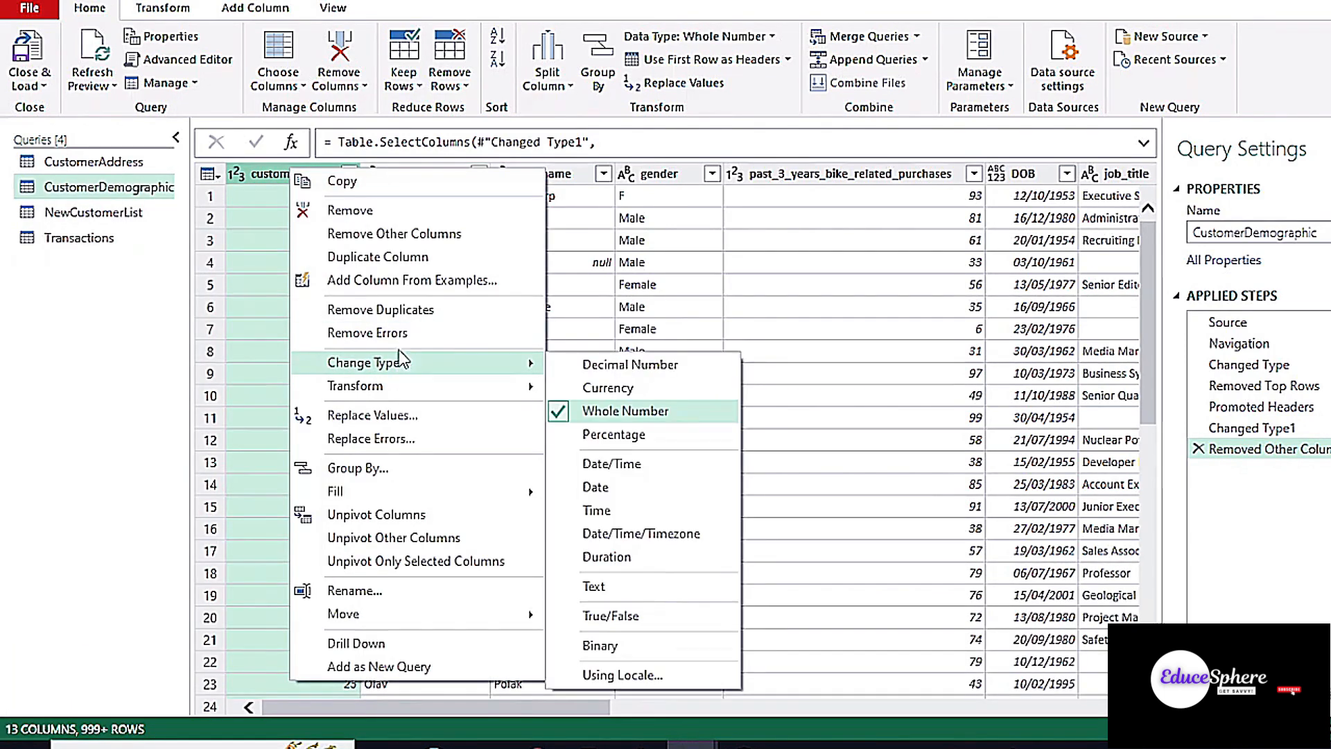
click(381, 310)
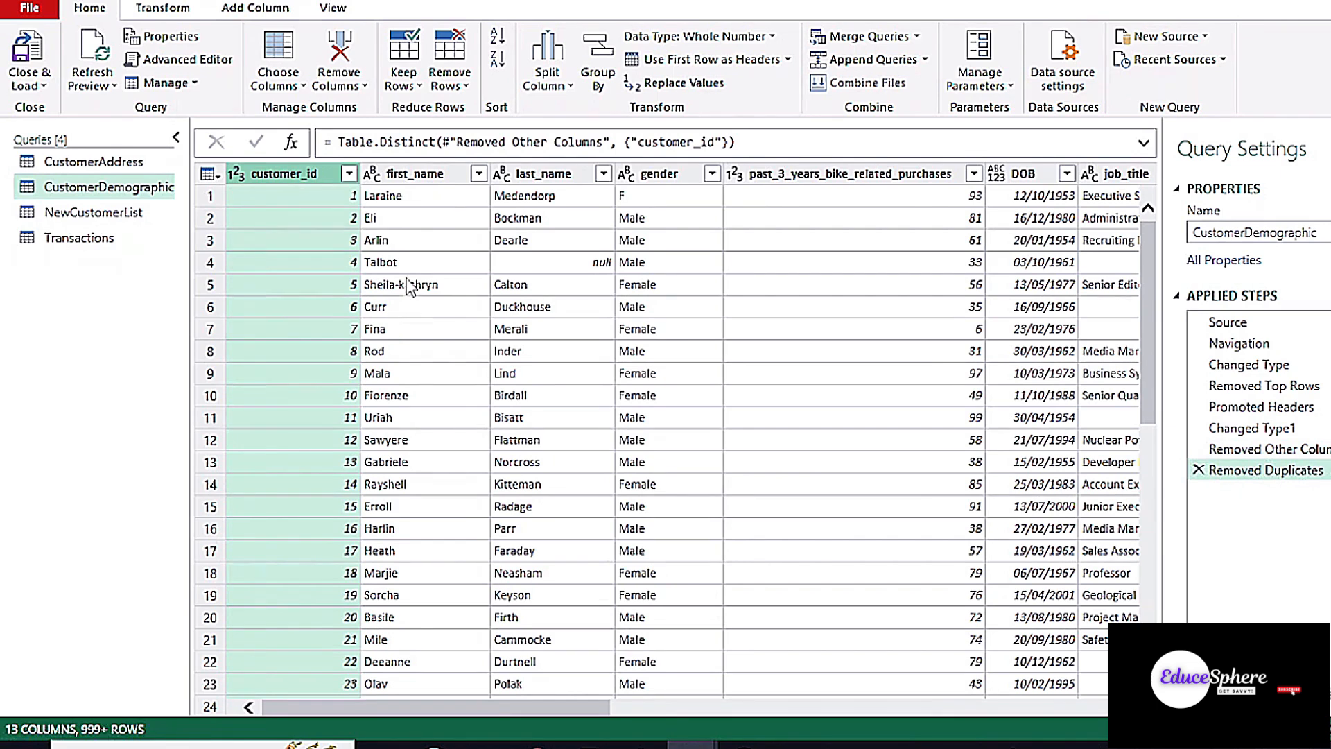
Examine the filter values of the first_name, last_name and gender columns, keeping all values selected
click(451, 197)
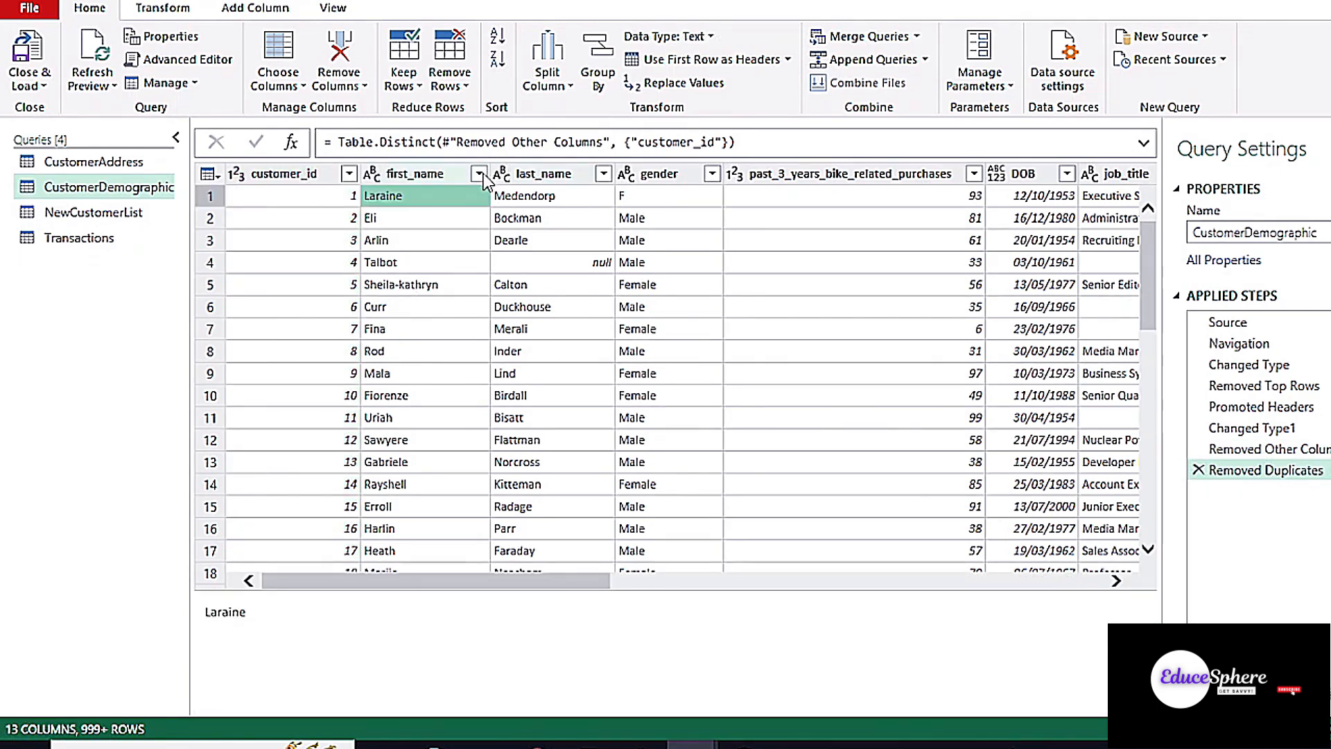
click(480, 173)
drag(466, 433, 467, 508)
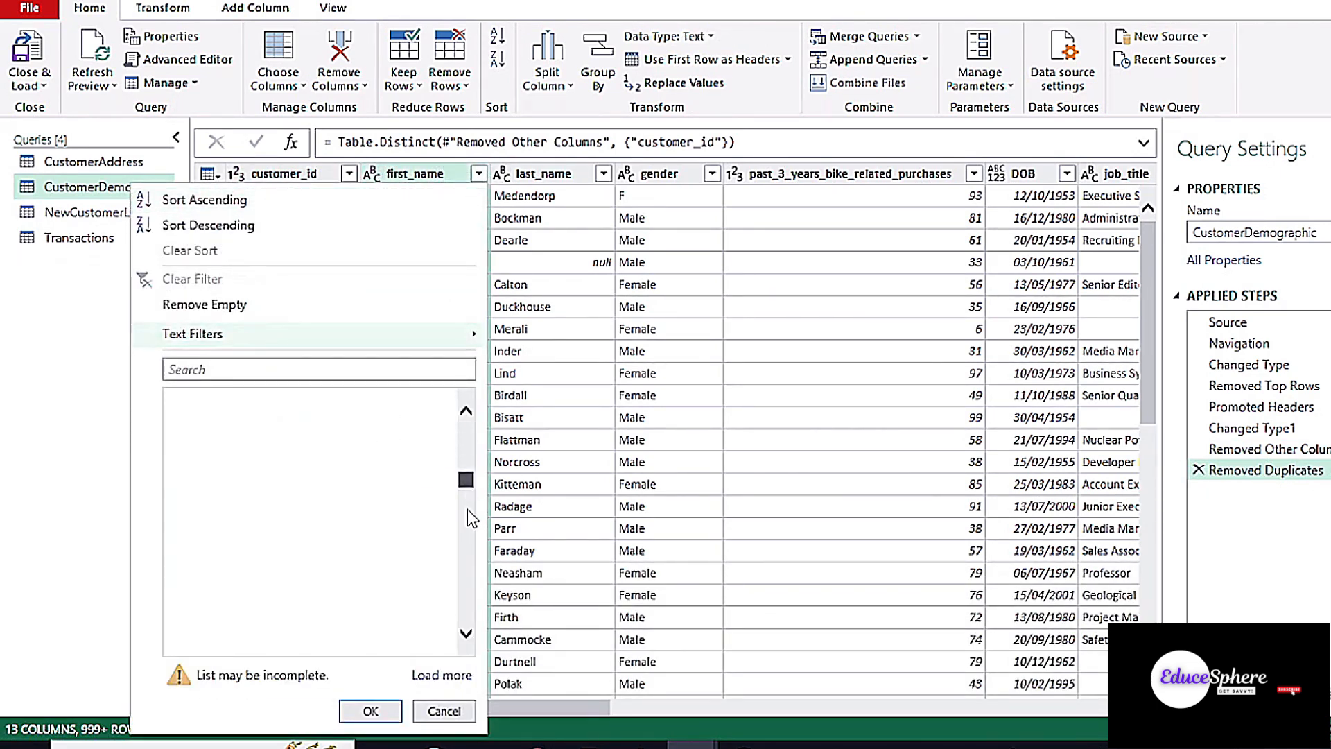
click(390, 711)
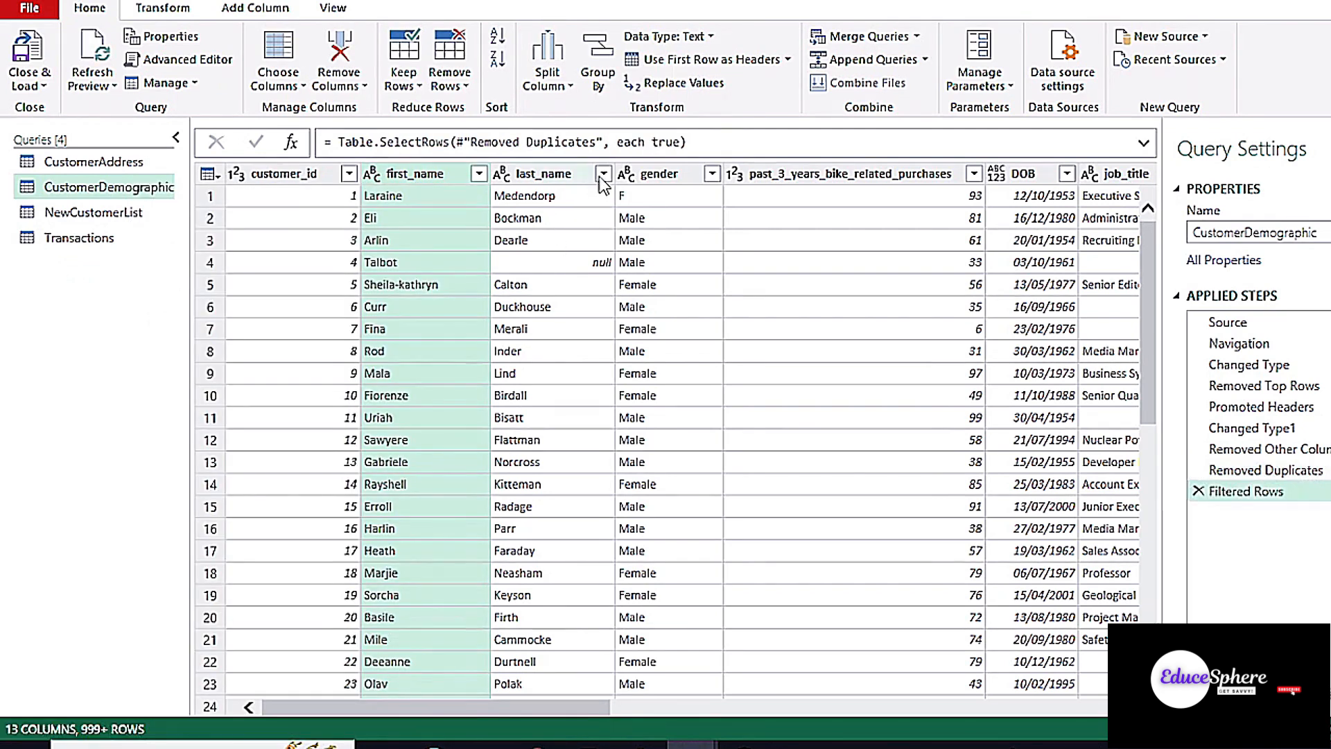
click(603, 176)
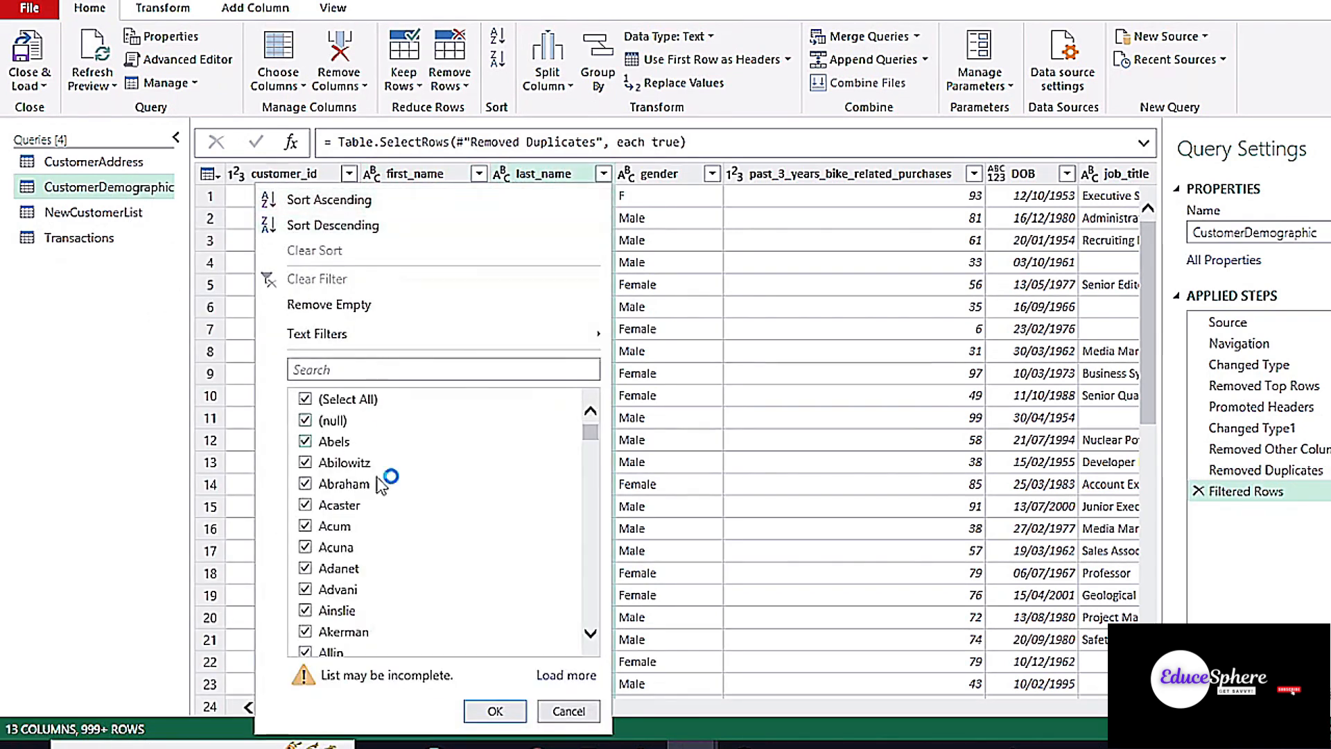
click(495, 710)
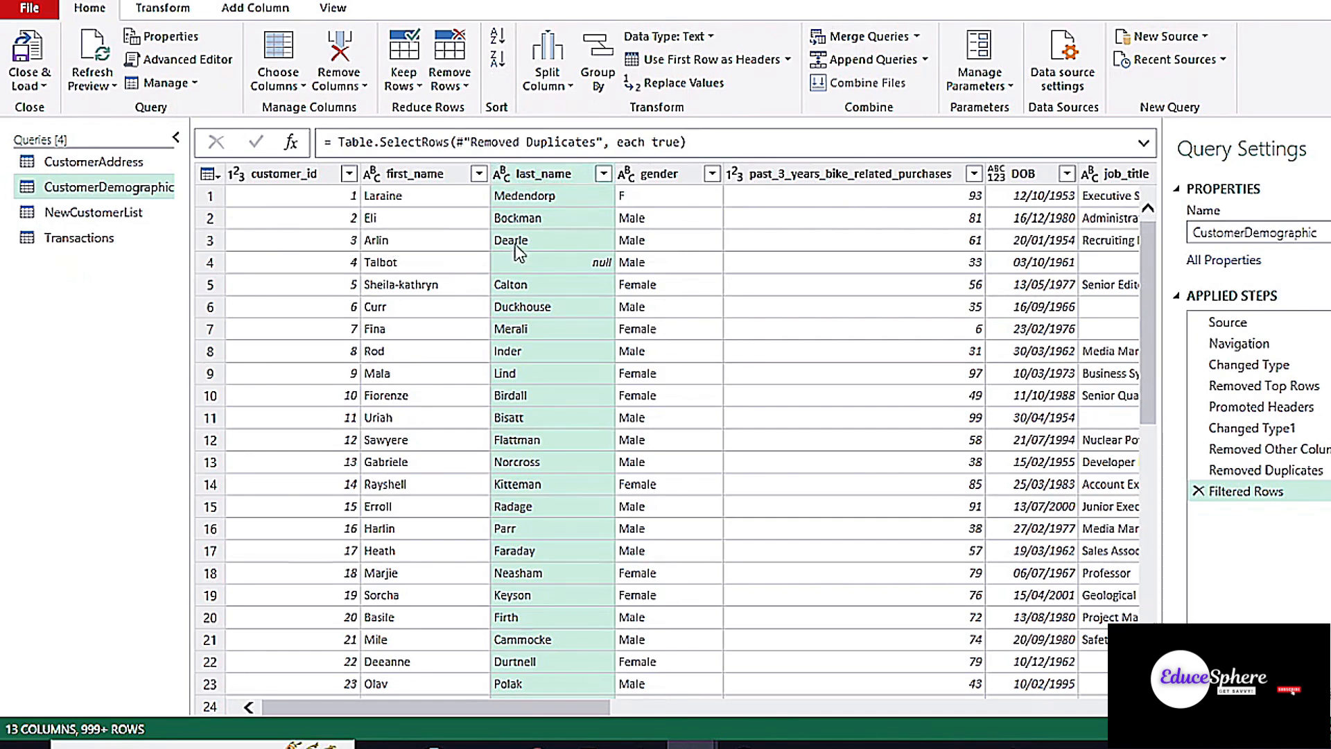
click(713, 175)
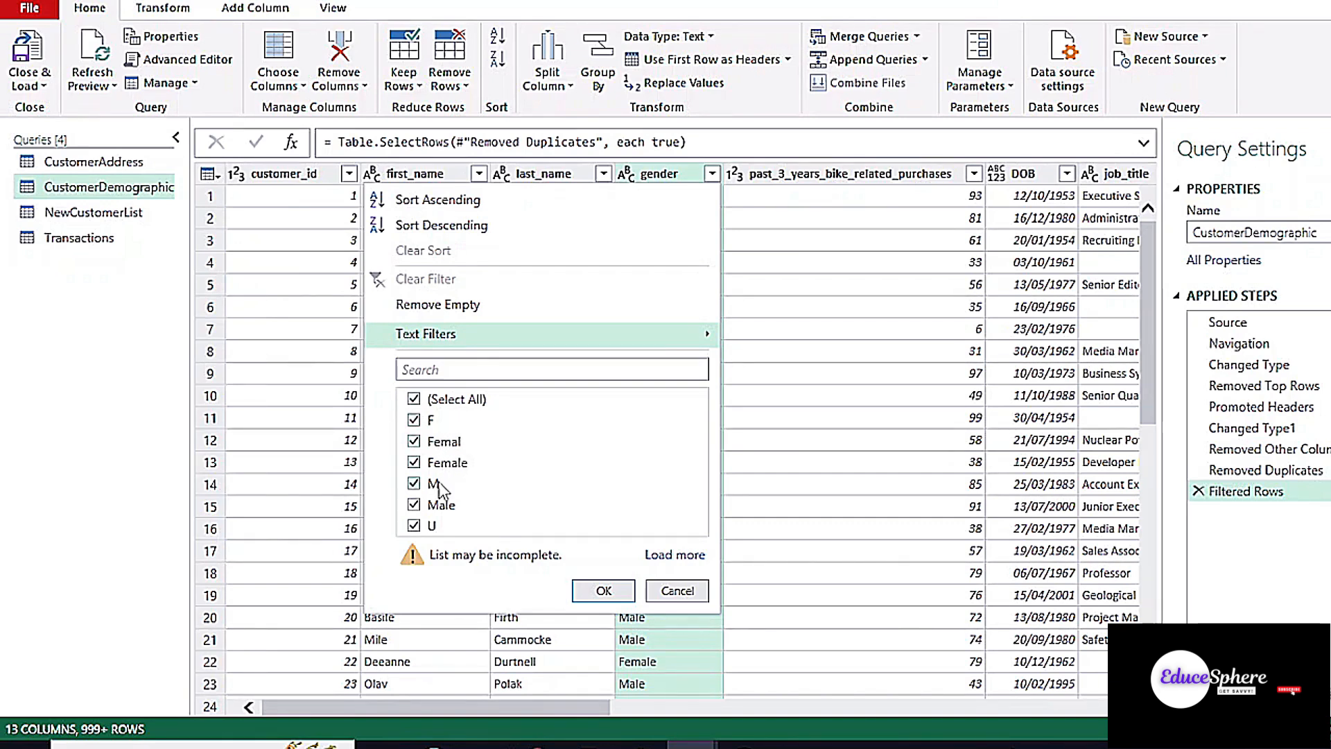
click(600, 591)
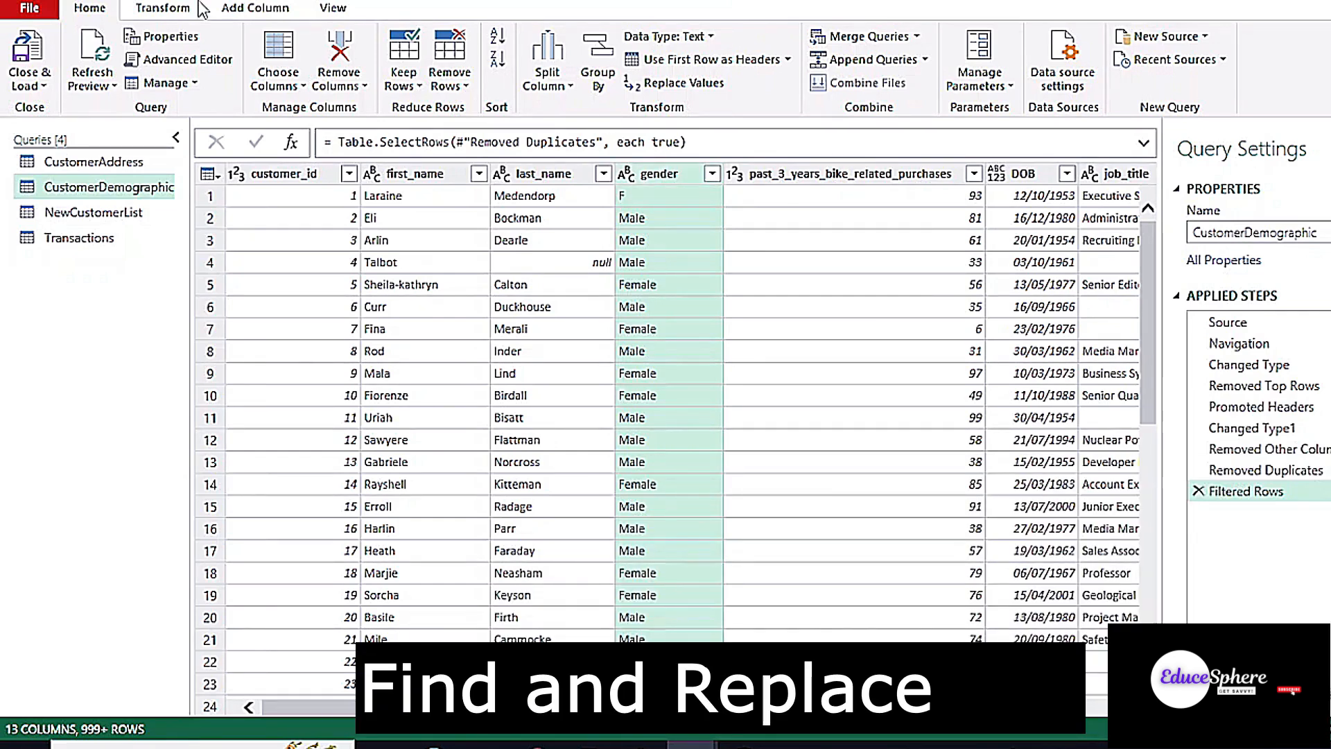
Replace the value F with Female in the gender column, matching entire cell contents
click(163, 9)
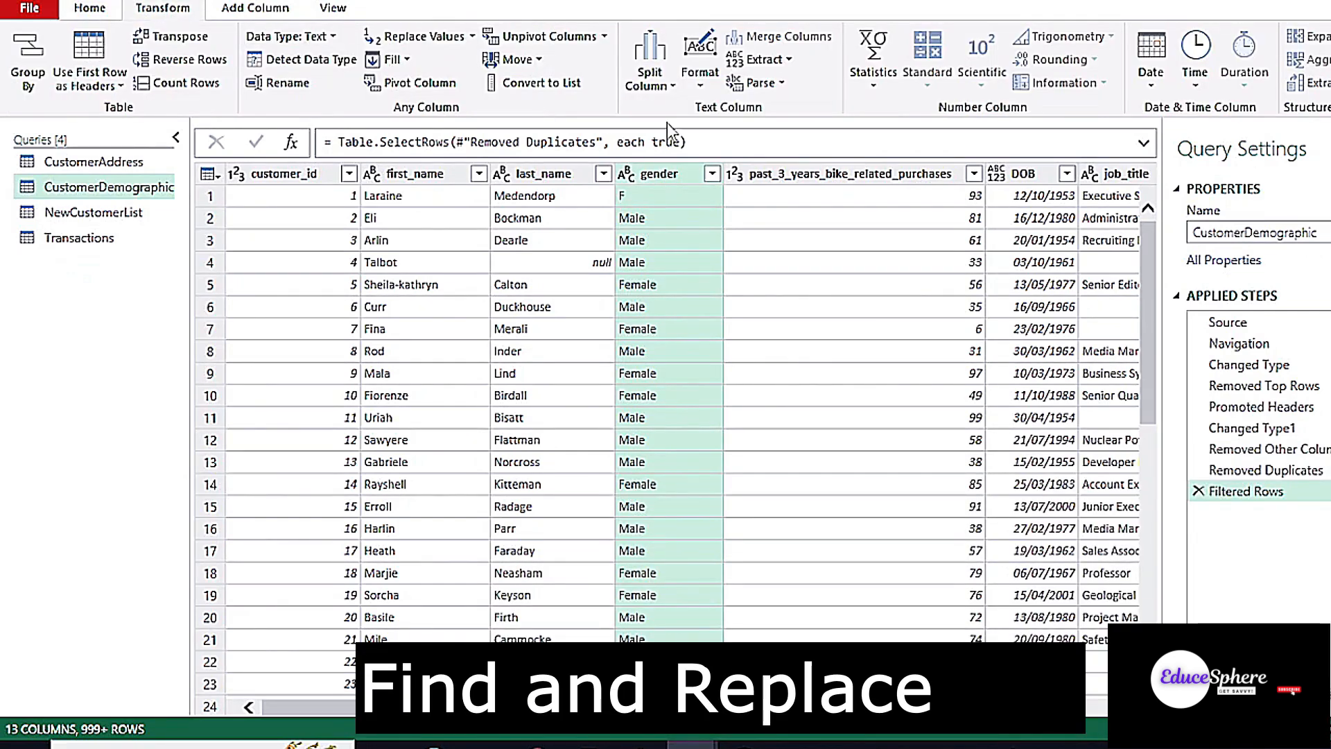
right_click(680, 173)
click(677, 173)
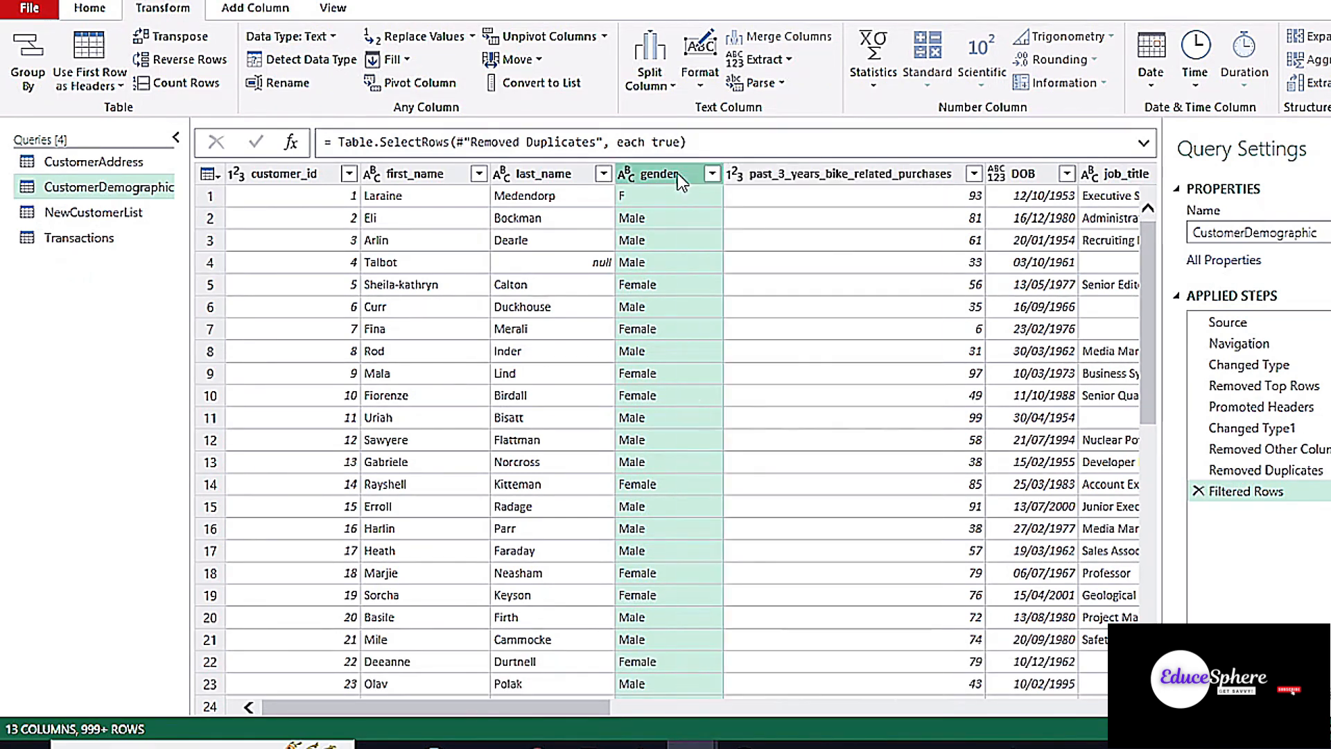
click(104, 14)
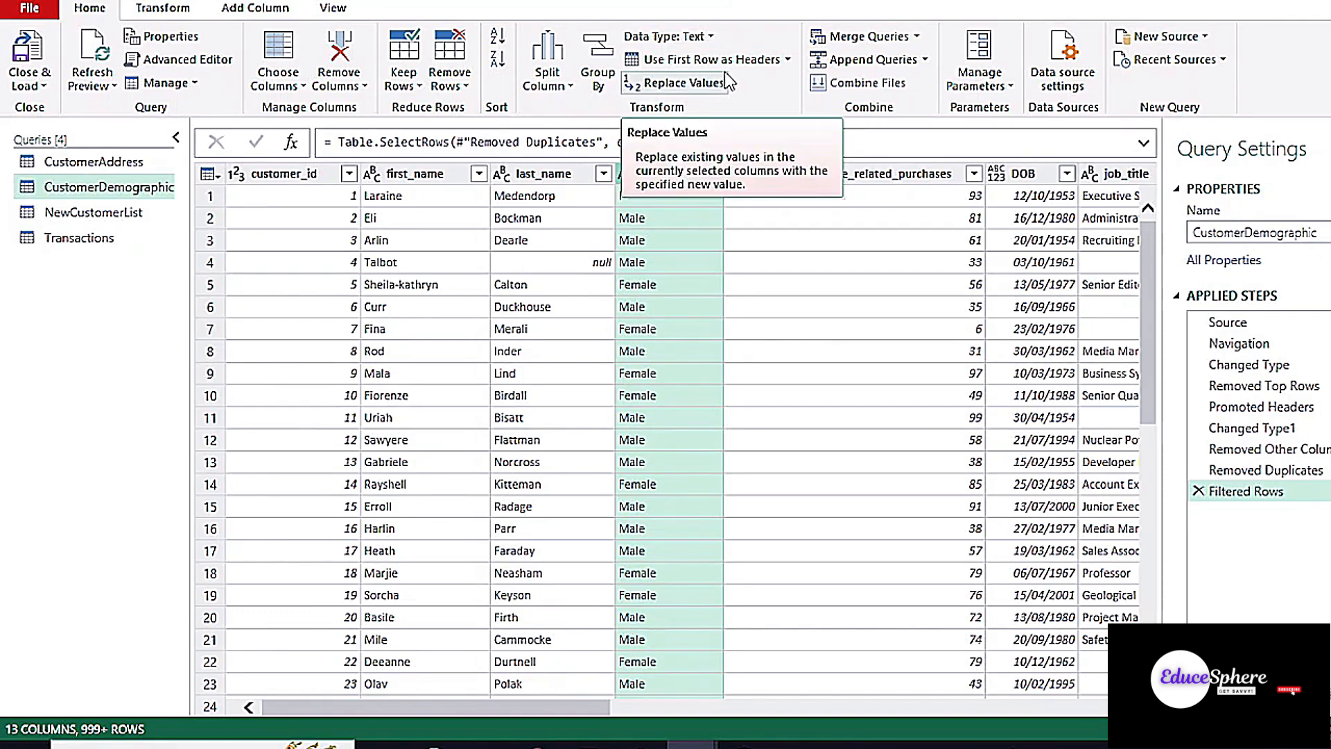
click(711, 86)
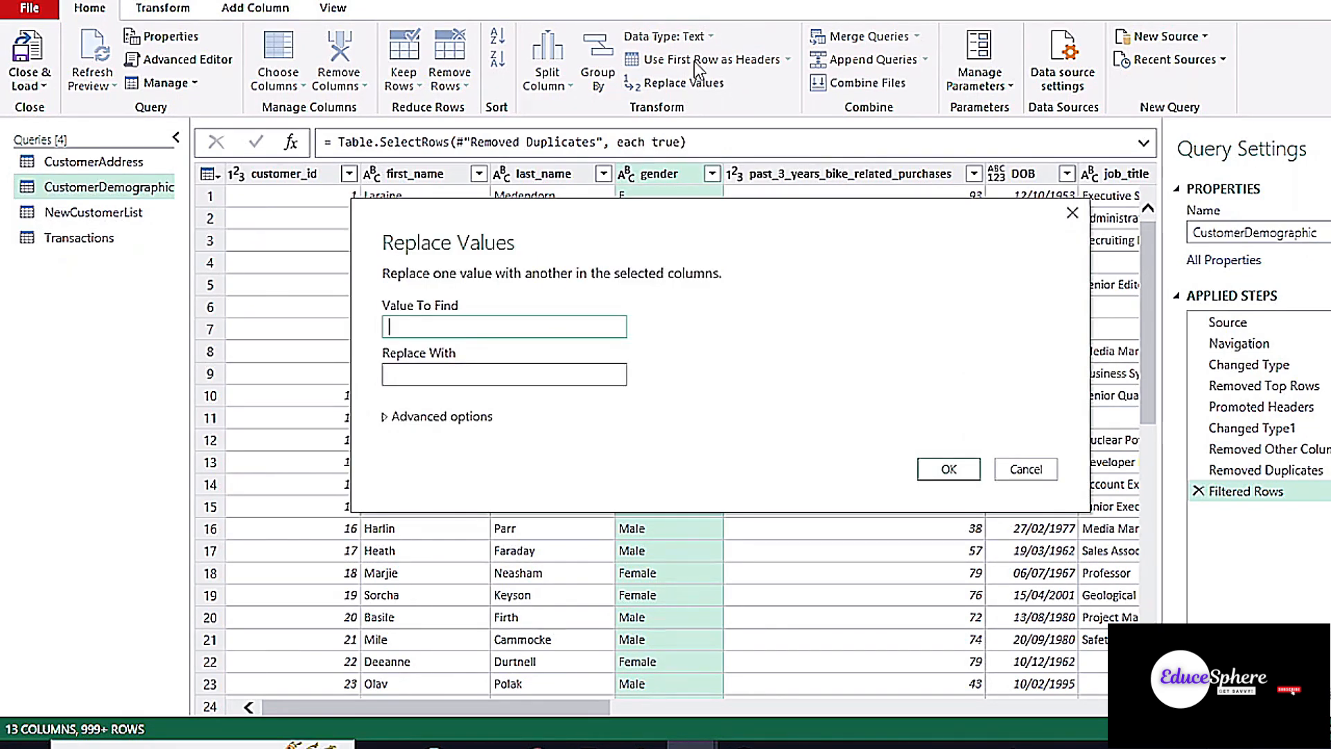
key(Tab)
text(Female)
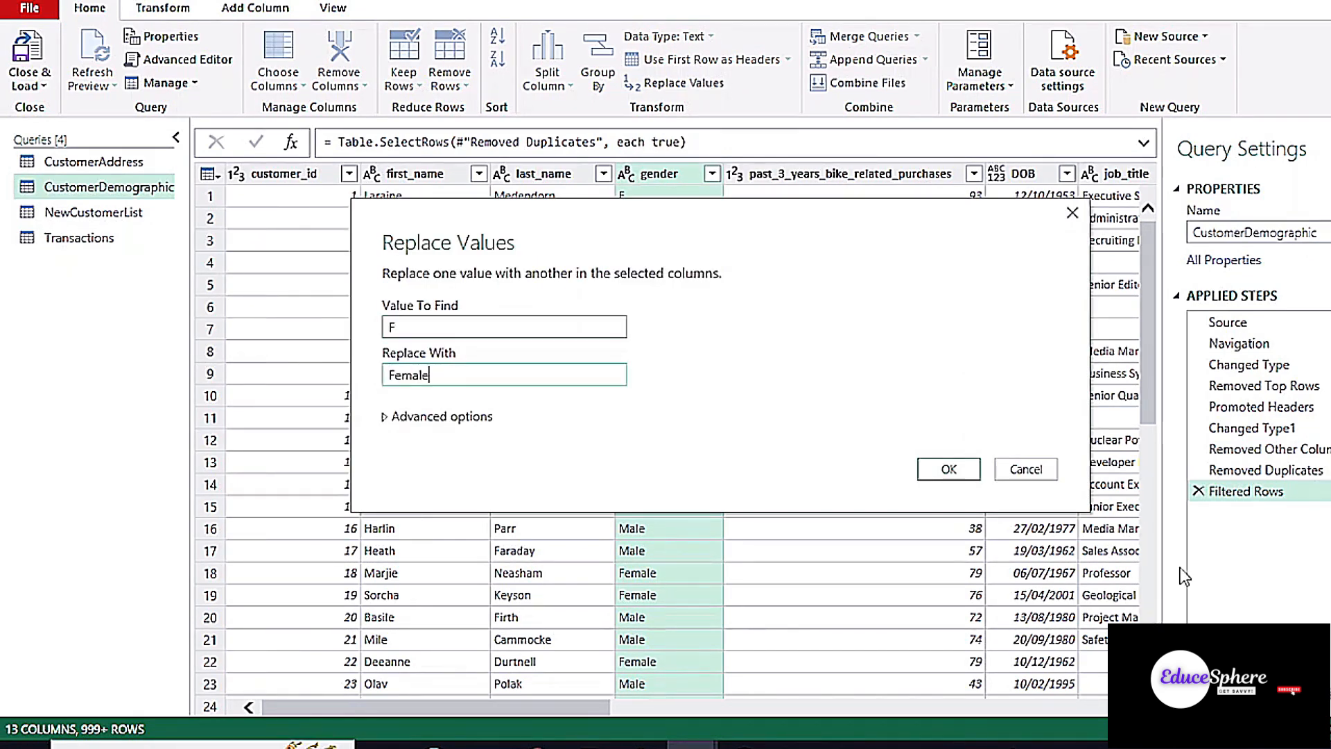
click(386, 417)
click(389, 437)
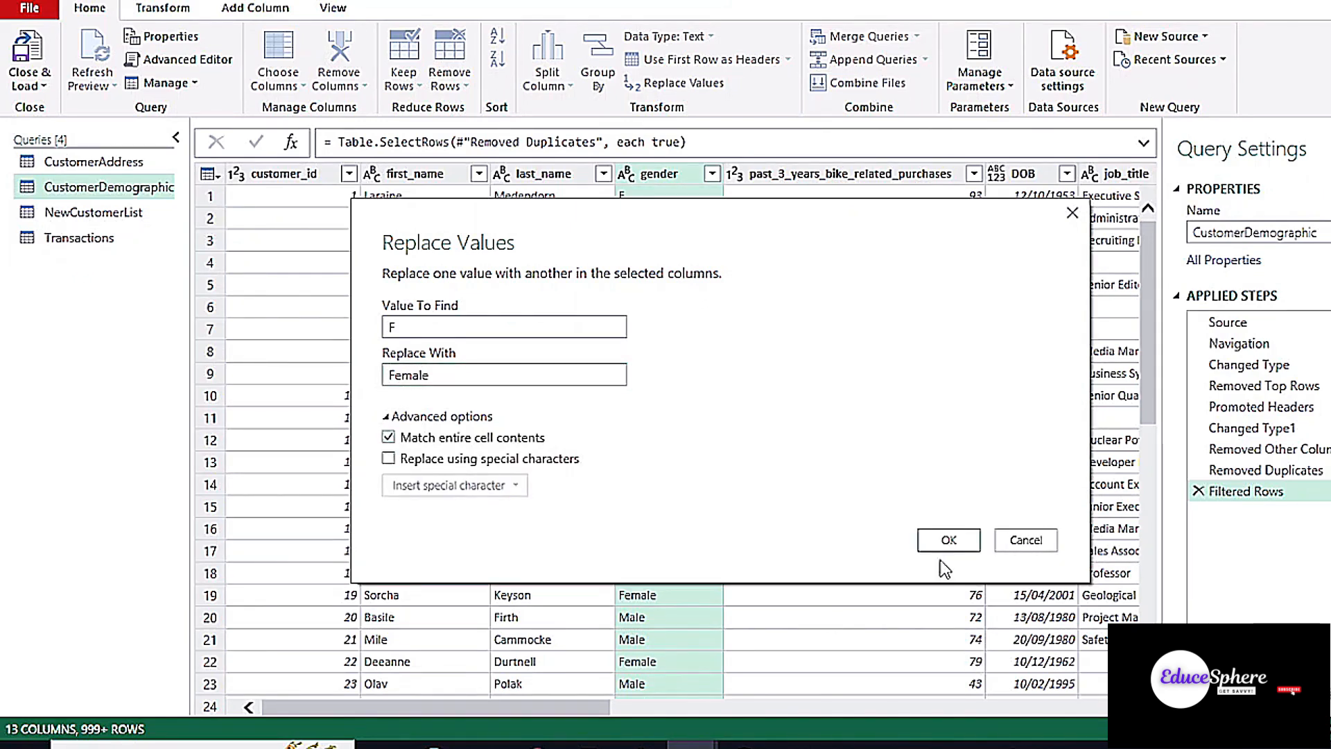
click(948, 540)
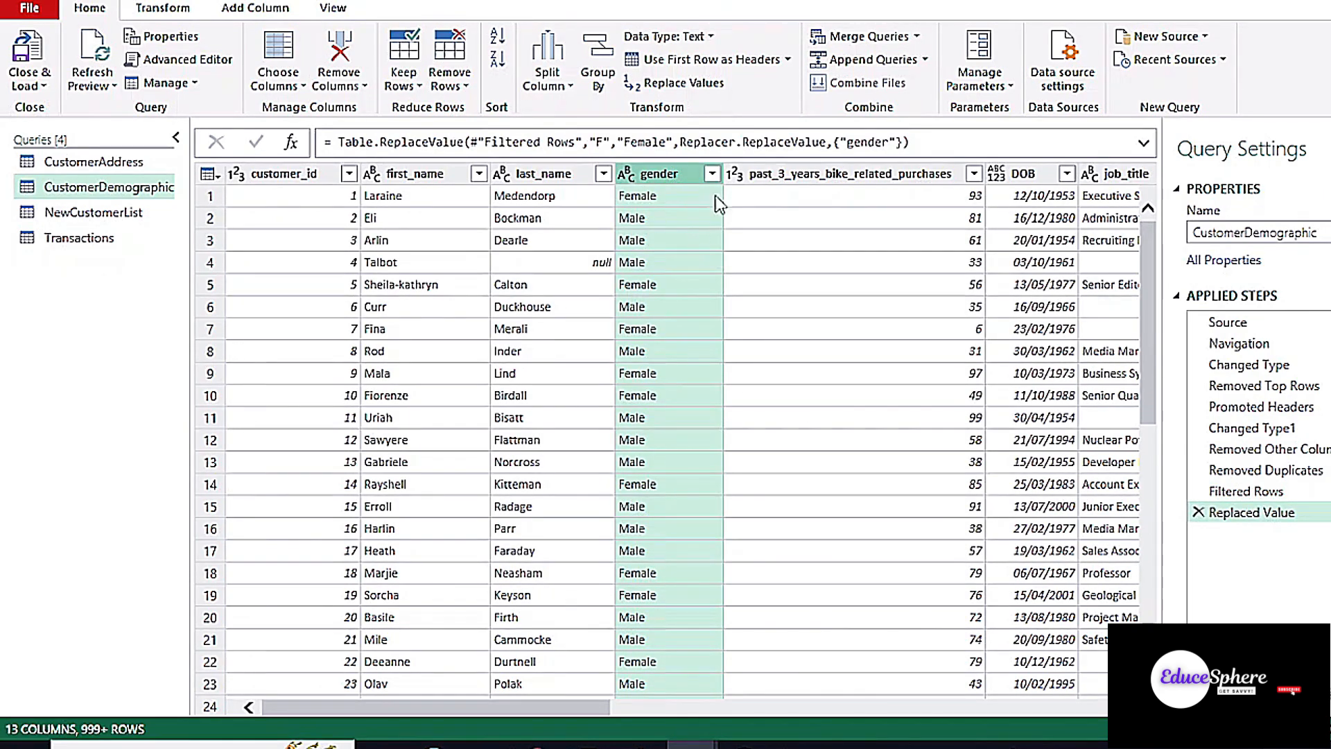
Replace the misspelled value Femal with Female in the gender column, matching entire cell contents
click(683, 82)
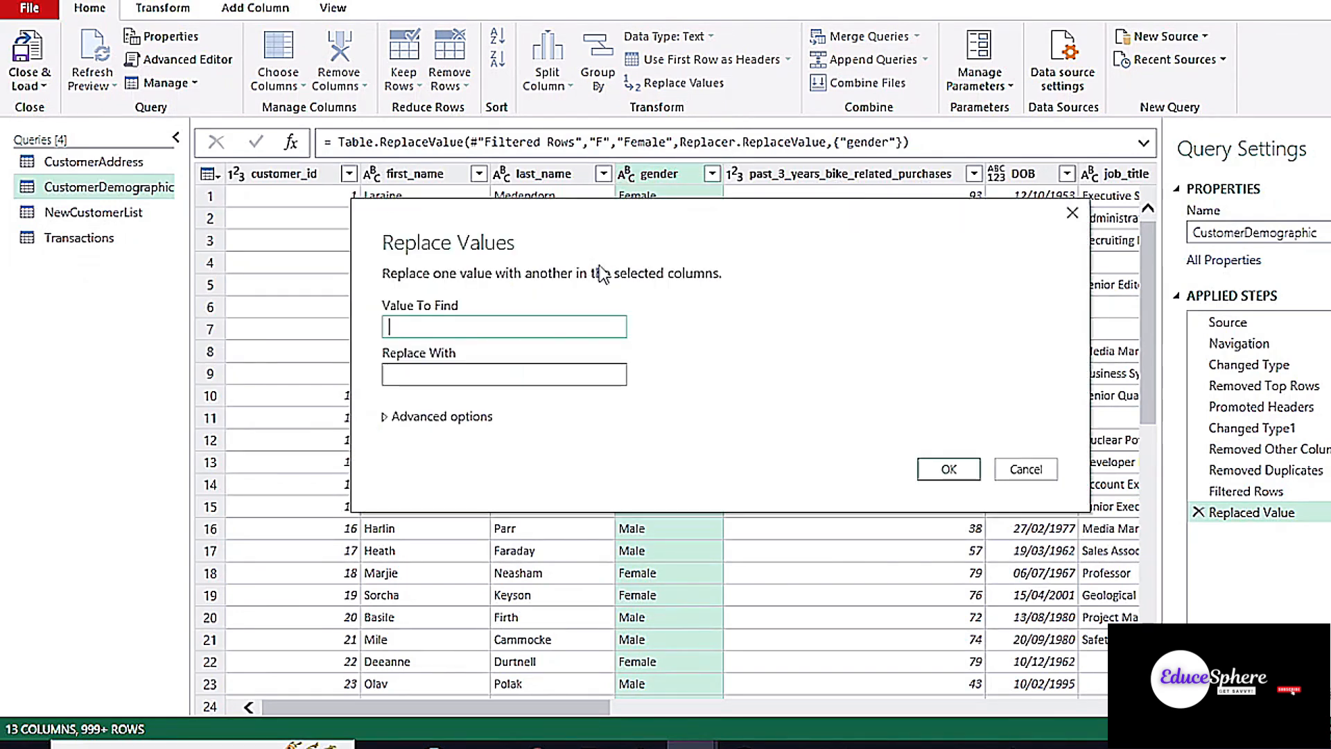
text(Femal)
click(563, 378)
text(F)
key(BackSpace)
key(BackSpace)
key(BackSpace)
key(BackSpace)
key(BackSpace)
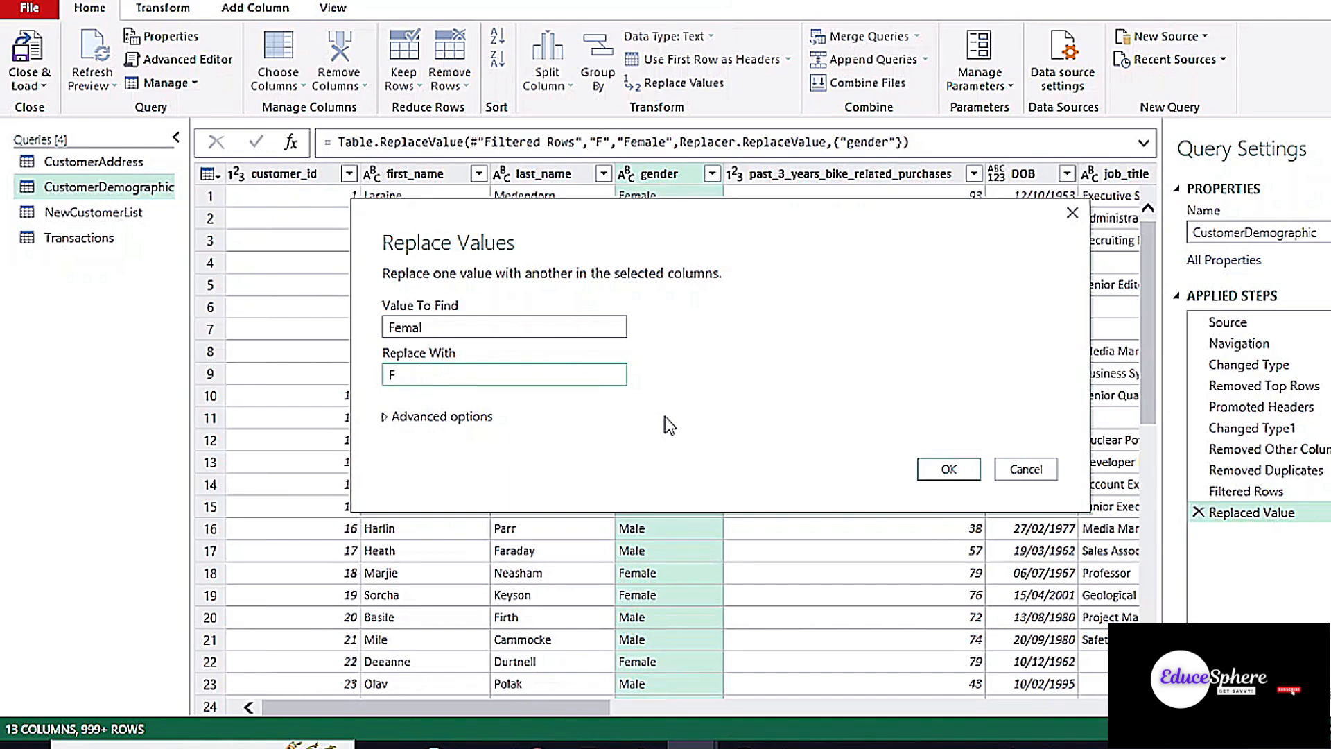
click(485, 416)
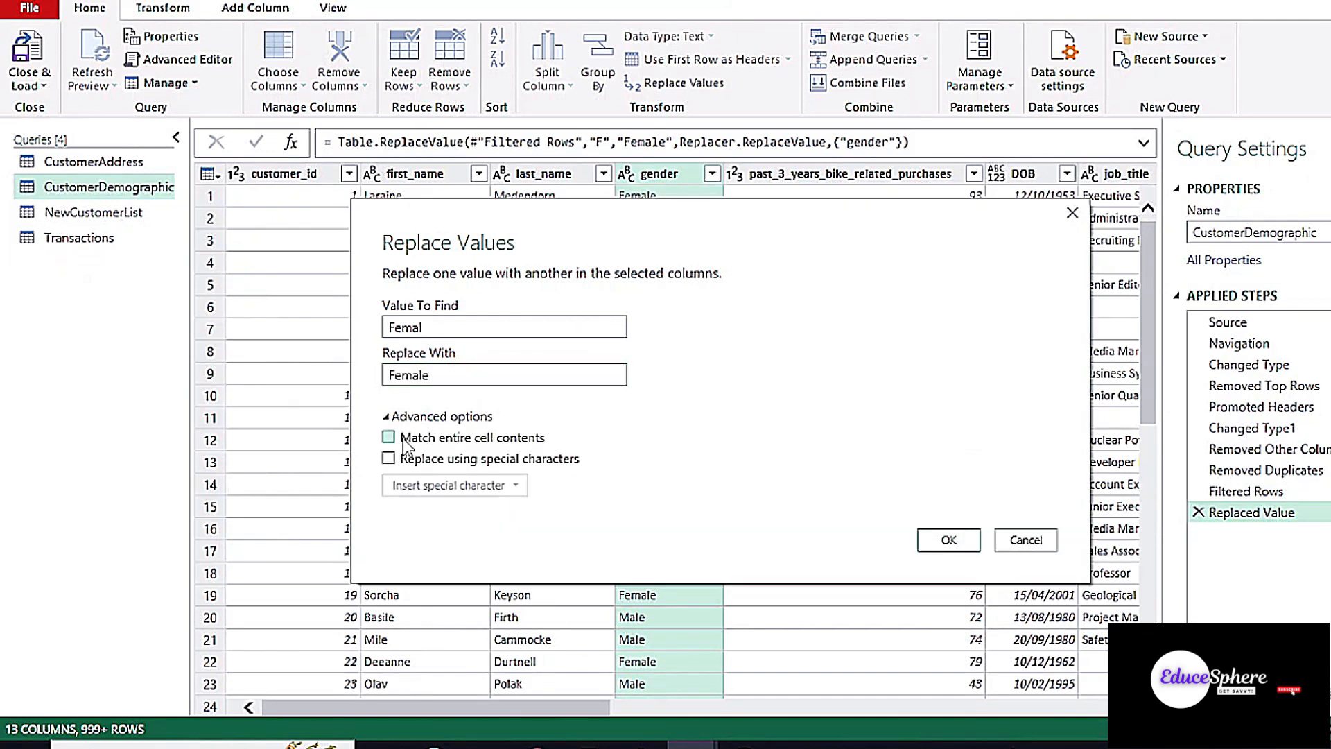
click(948, 540)
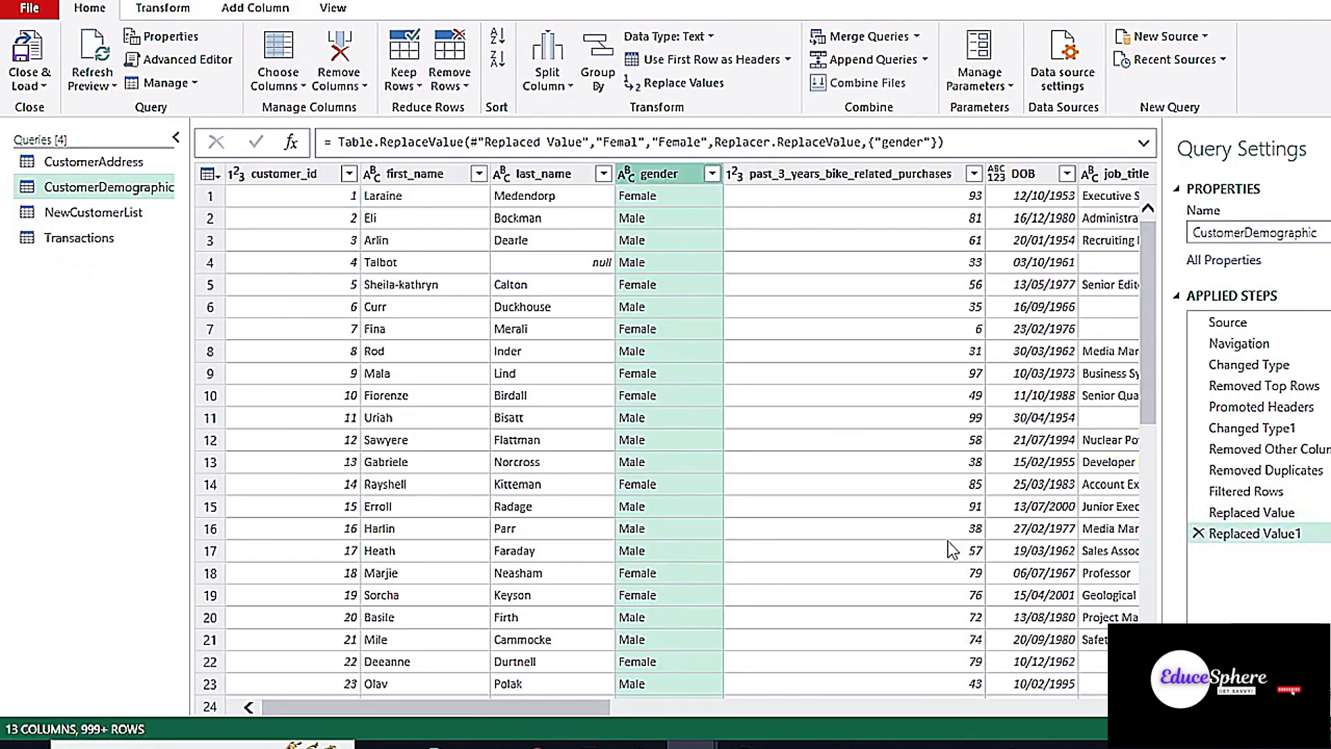
Check the gender column's filter values and replace M with Male, matching entire cell contents
click(712, 173)
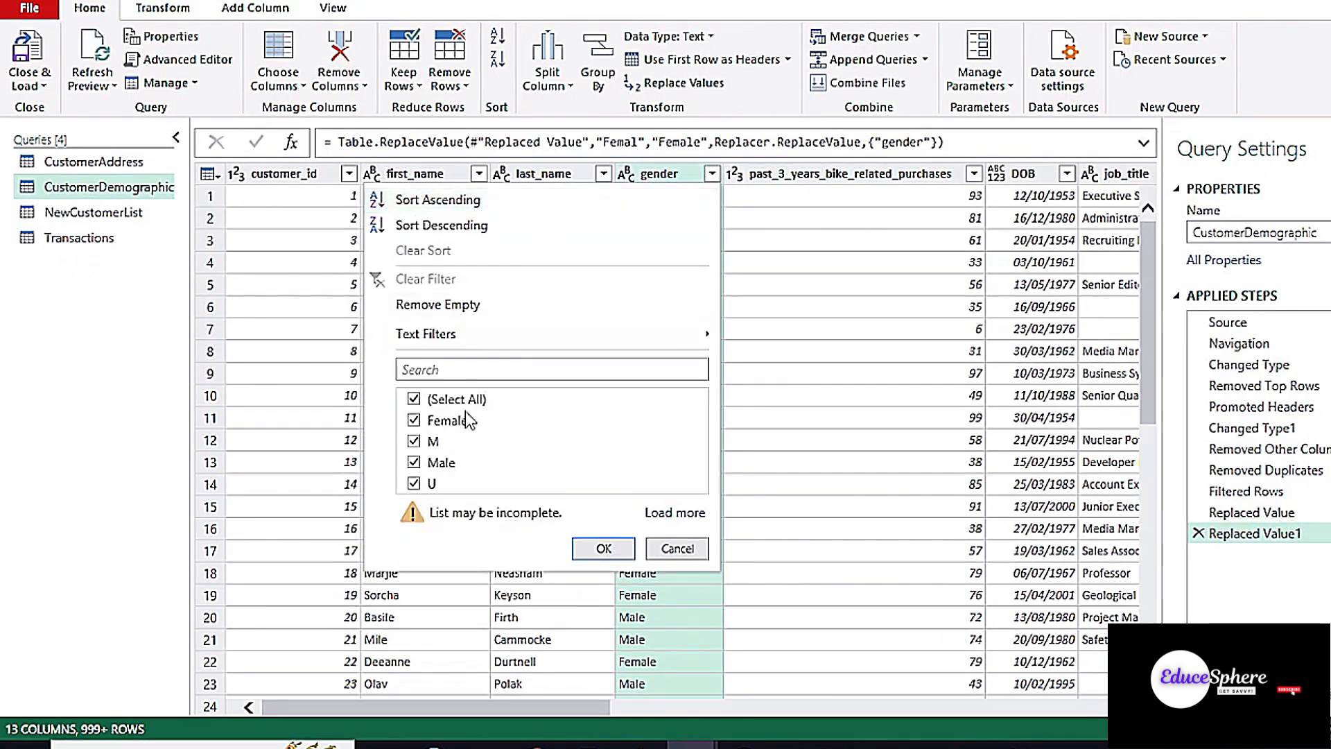
click(680, 176)
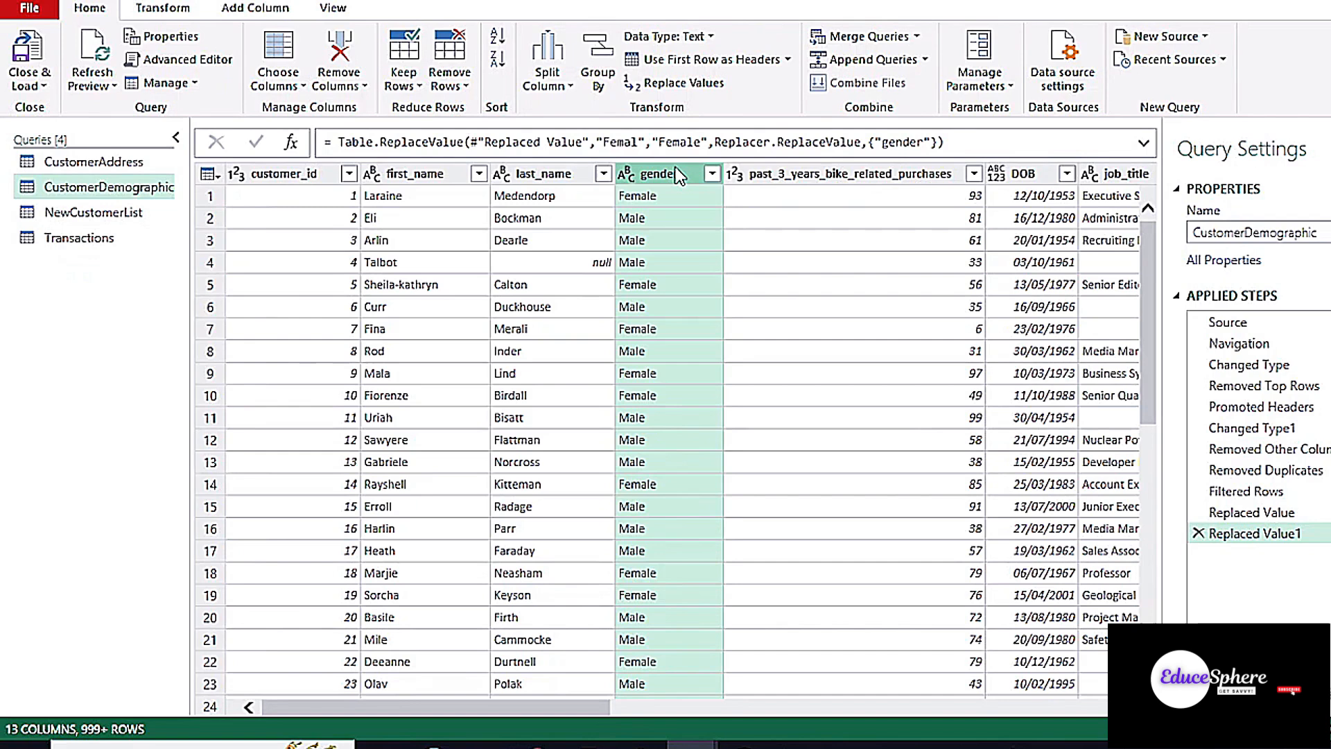
click(690, 83)
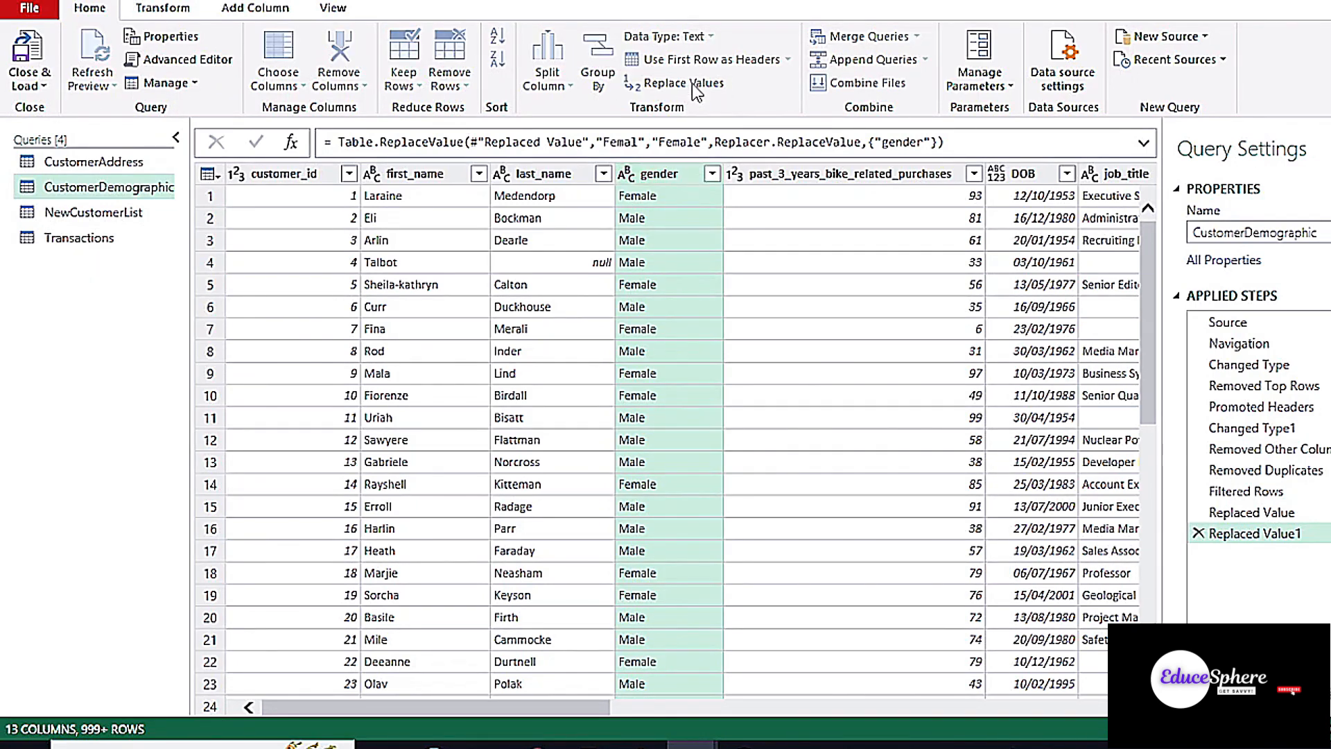
text(M)
click(600, 366)
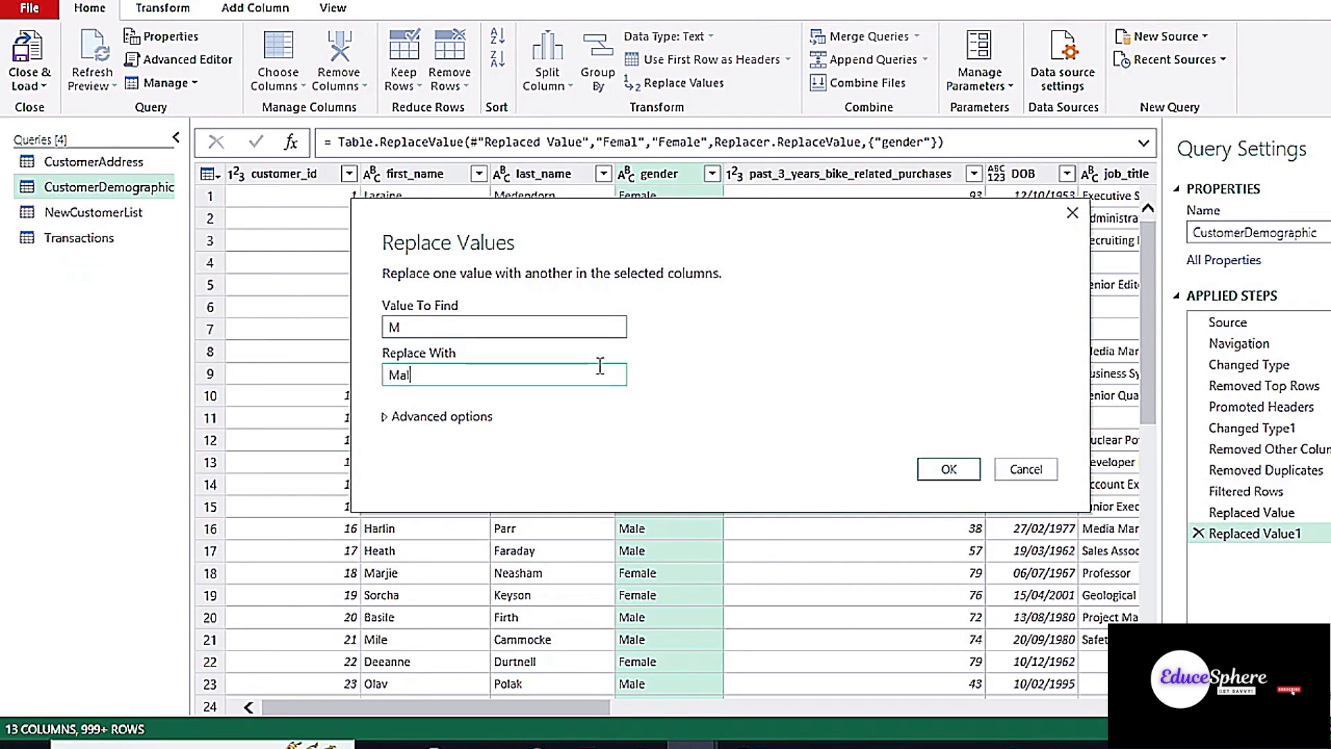
click(478, 420)
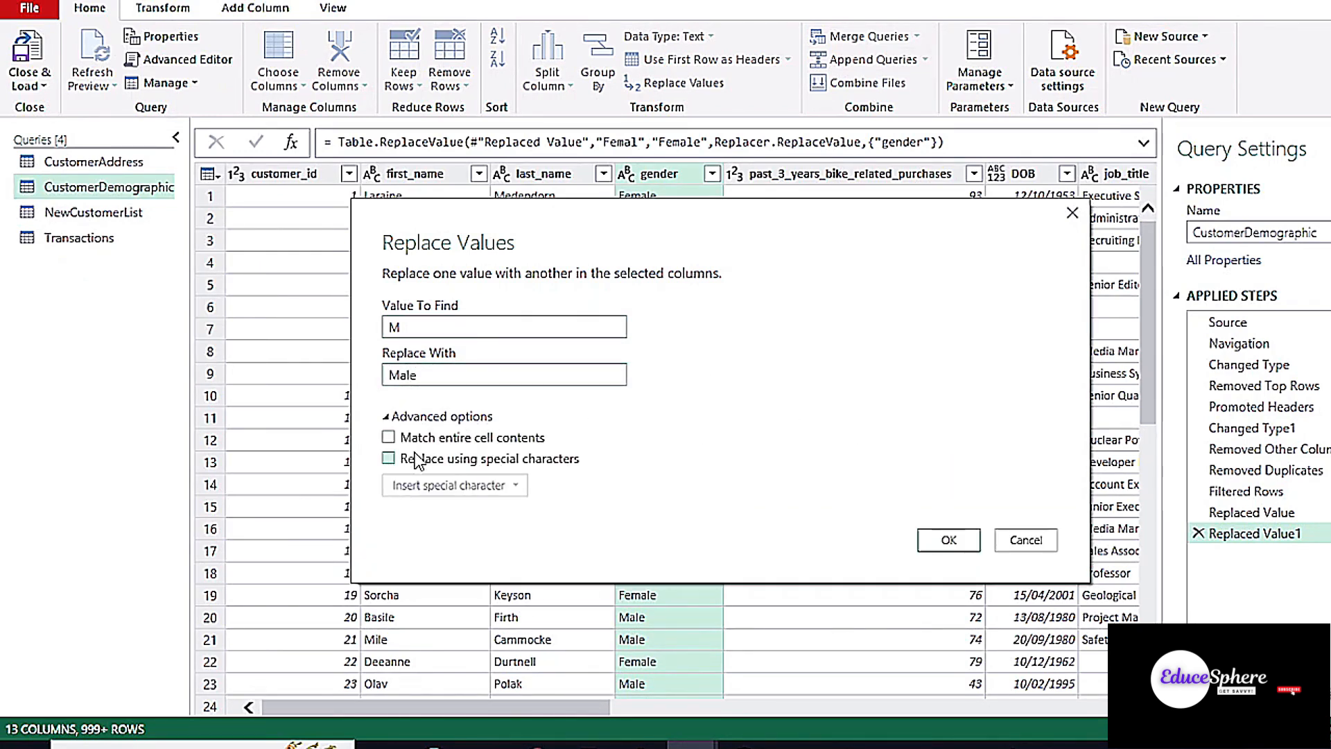
click(975, 539)
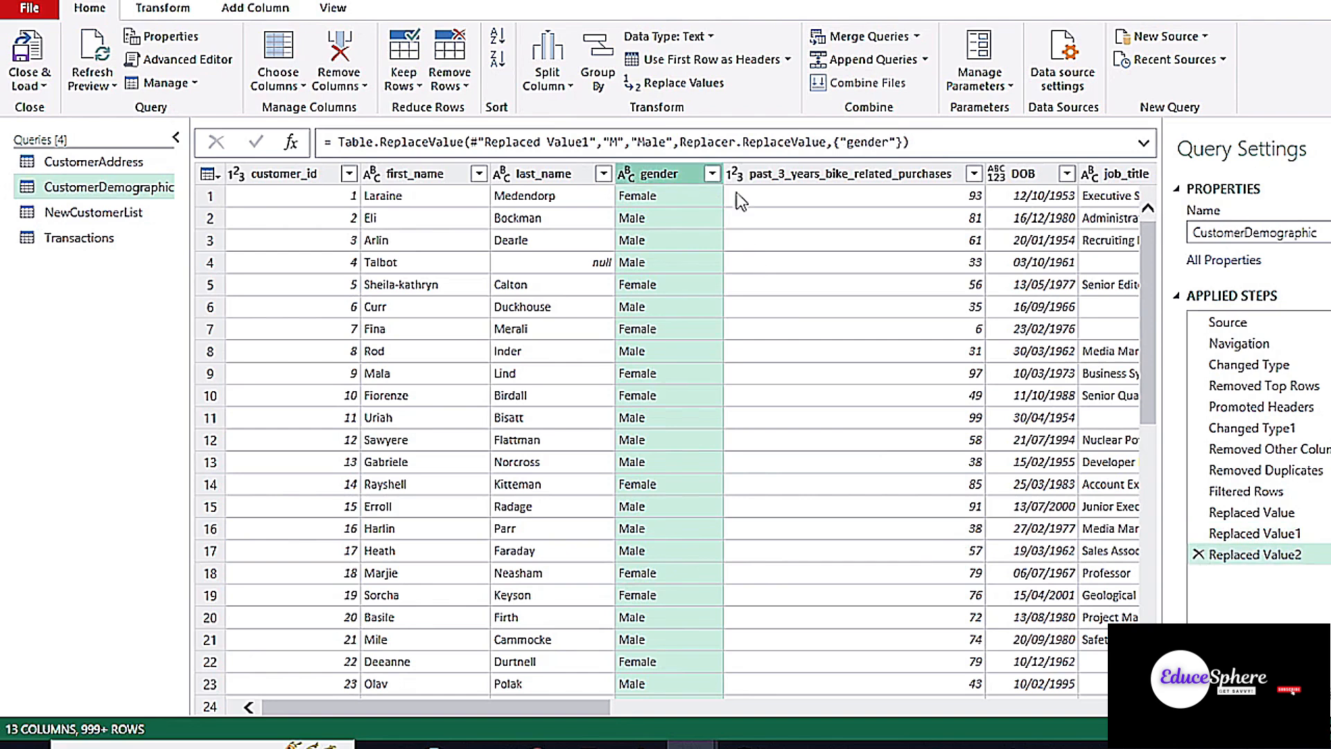
Recheck the gender column's filter values, and delete the resulting filter step and all three gender Replaced Value steps from the query
click(712, 173)
click(623, 548)
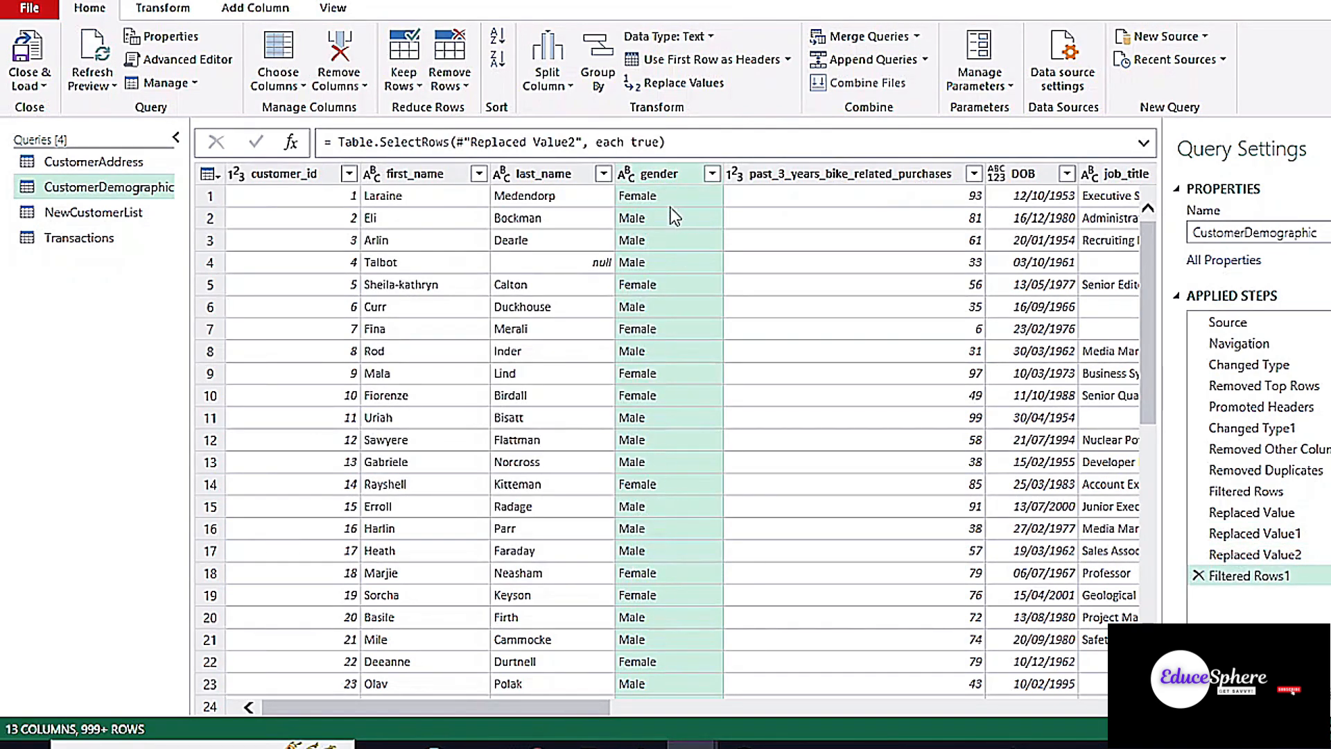
click(1199, 575)
click(1199, 555)
click(1199, 533)
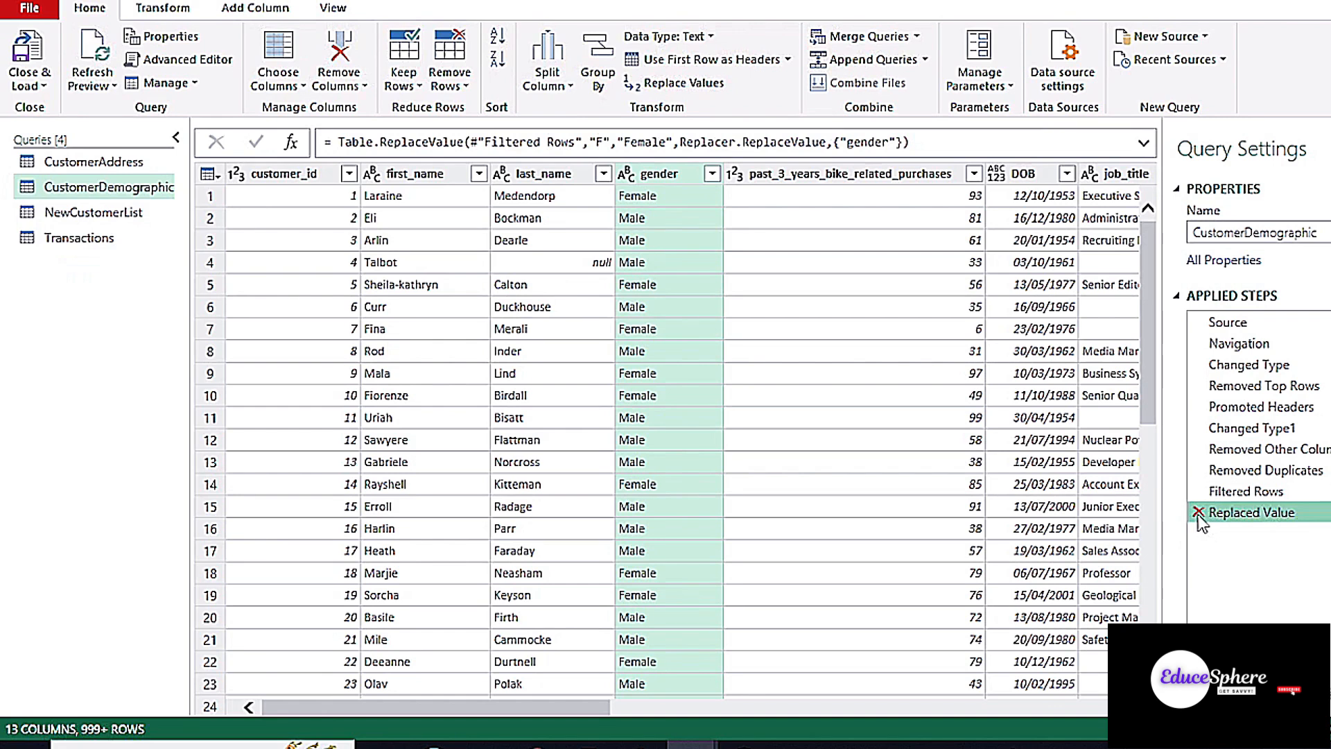
click(1197, 512)
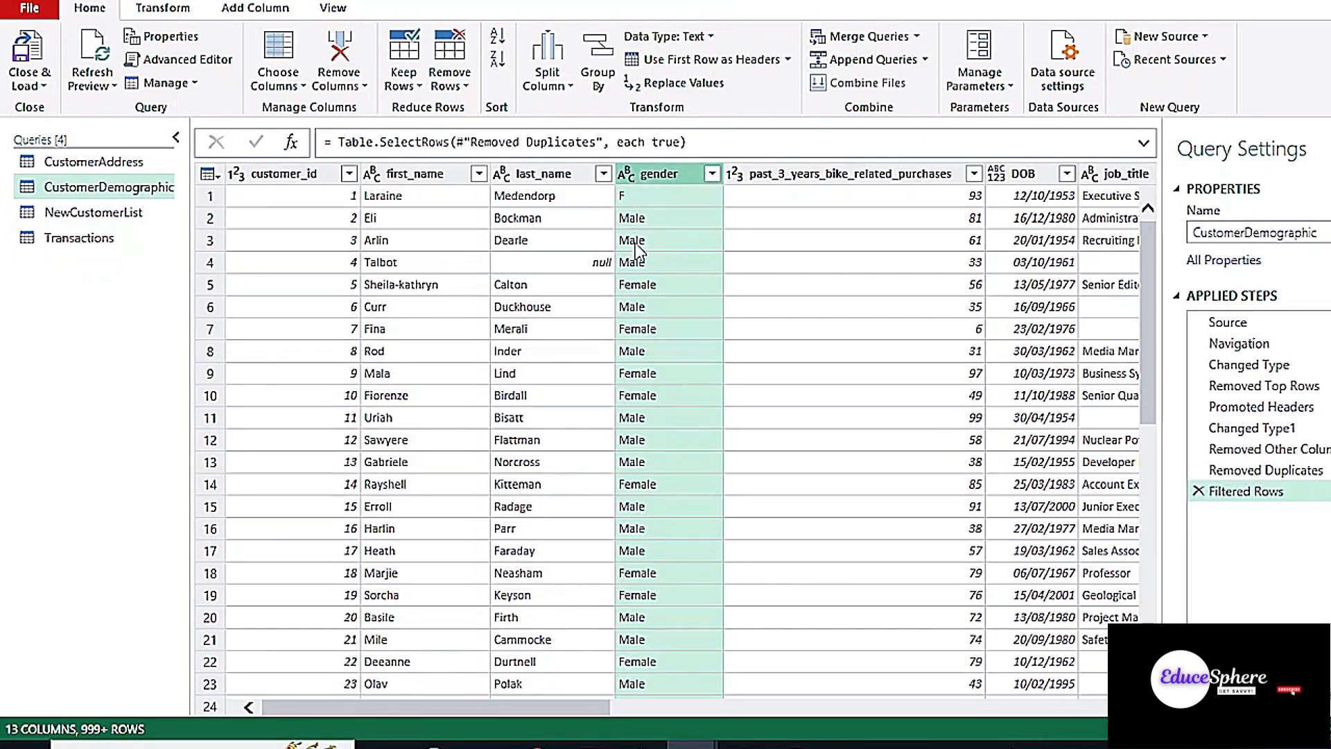
Review the gender column's filter values and replace F with Female, matching entire cell contents
click(712, 174)
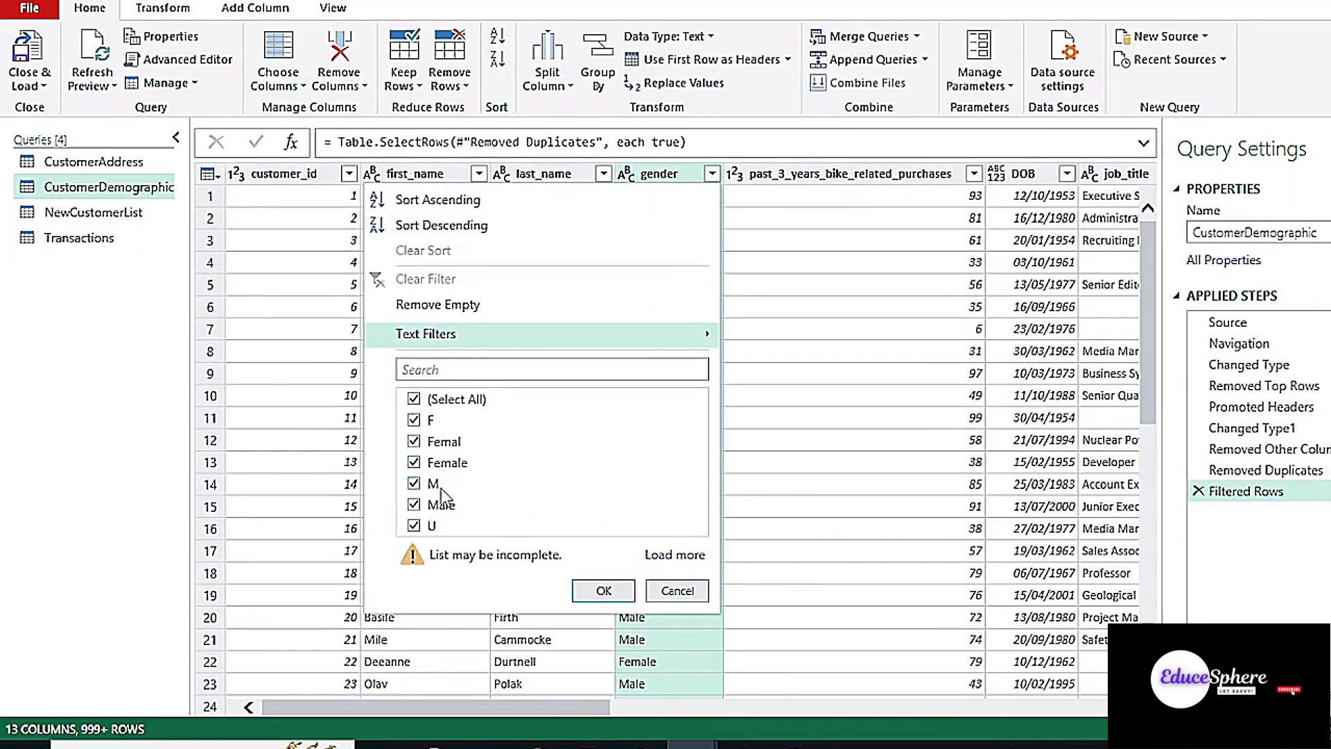
click(601, 596)
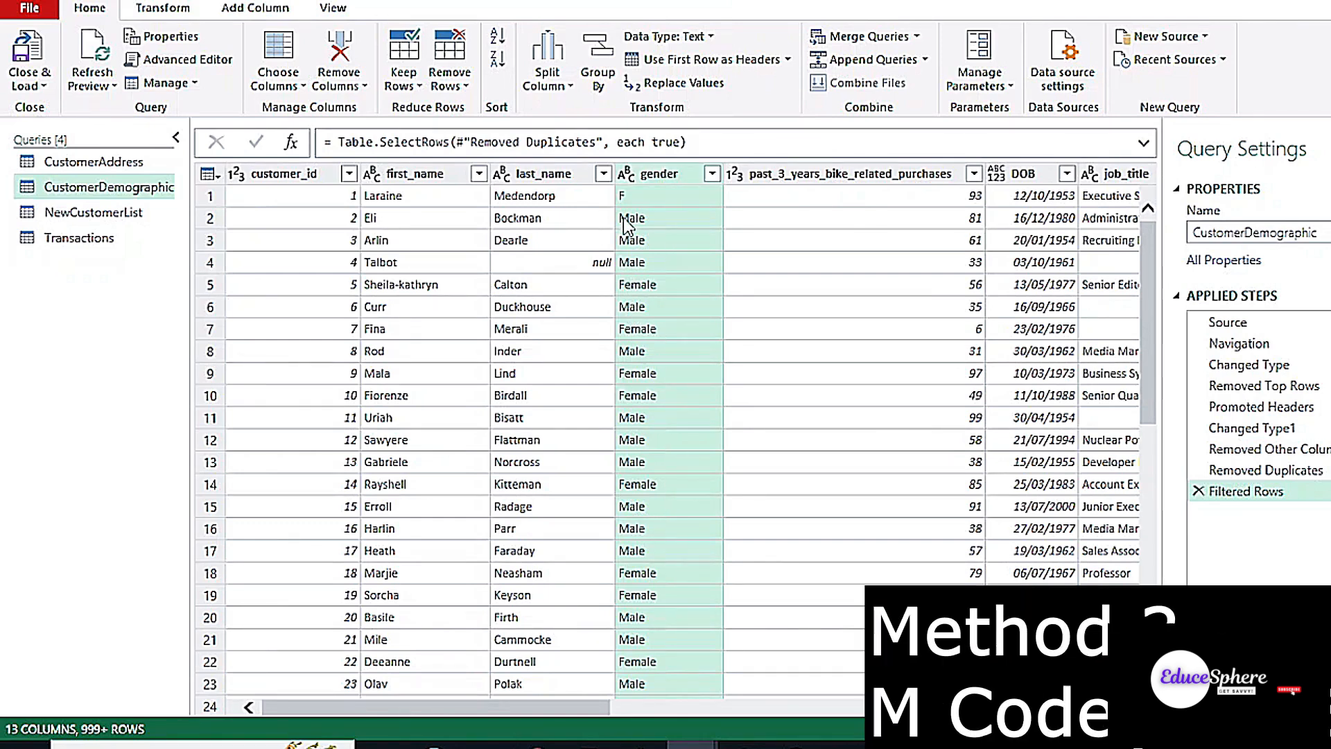
click(684, 86)
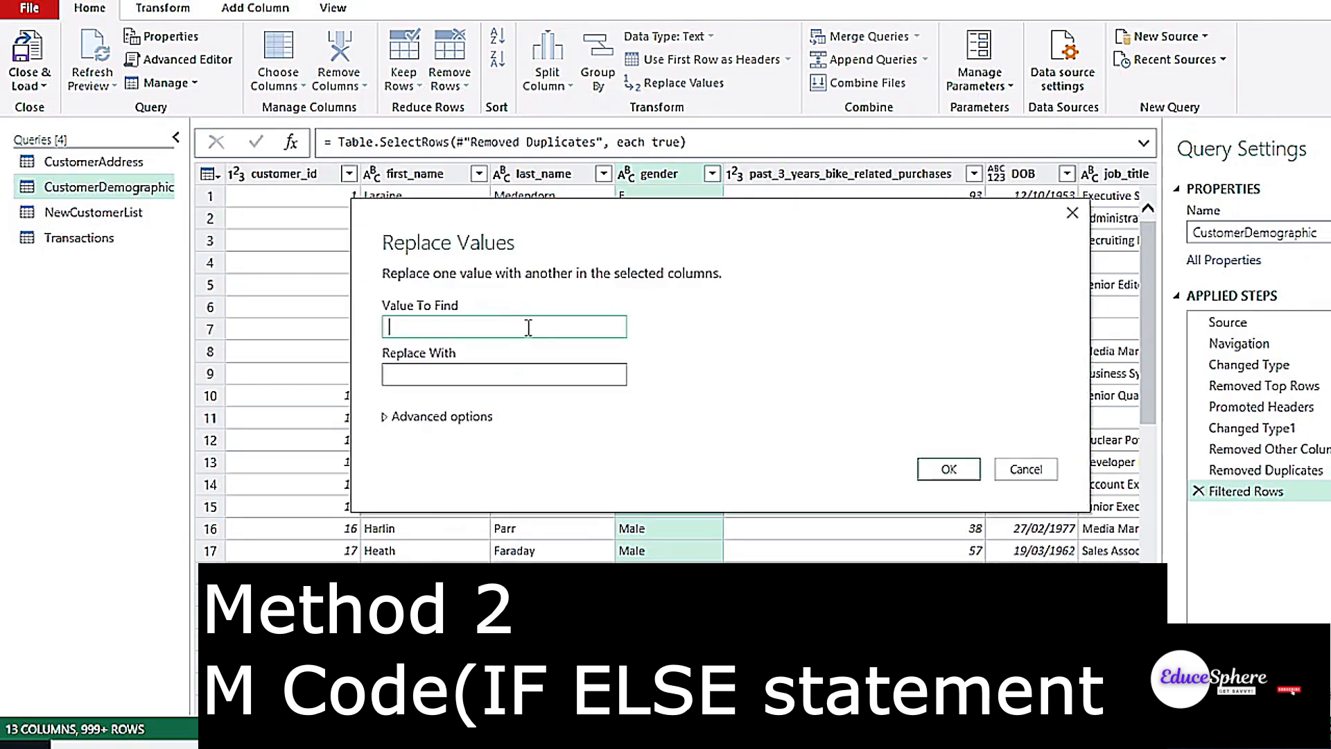
click(591, 375)
text(Female)
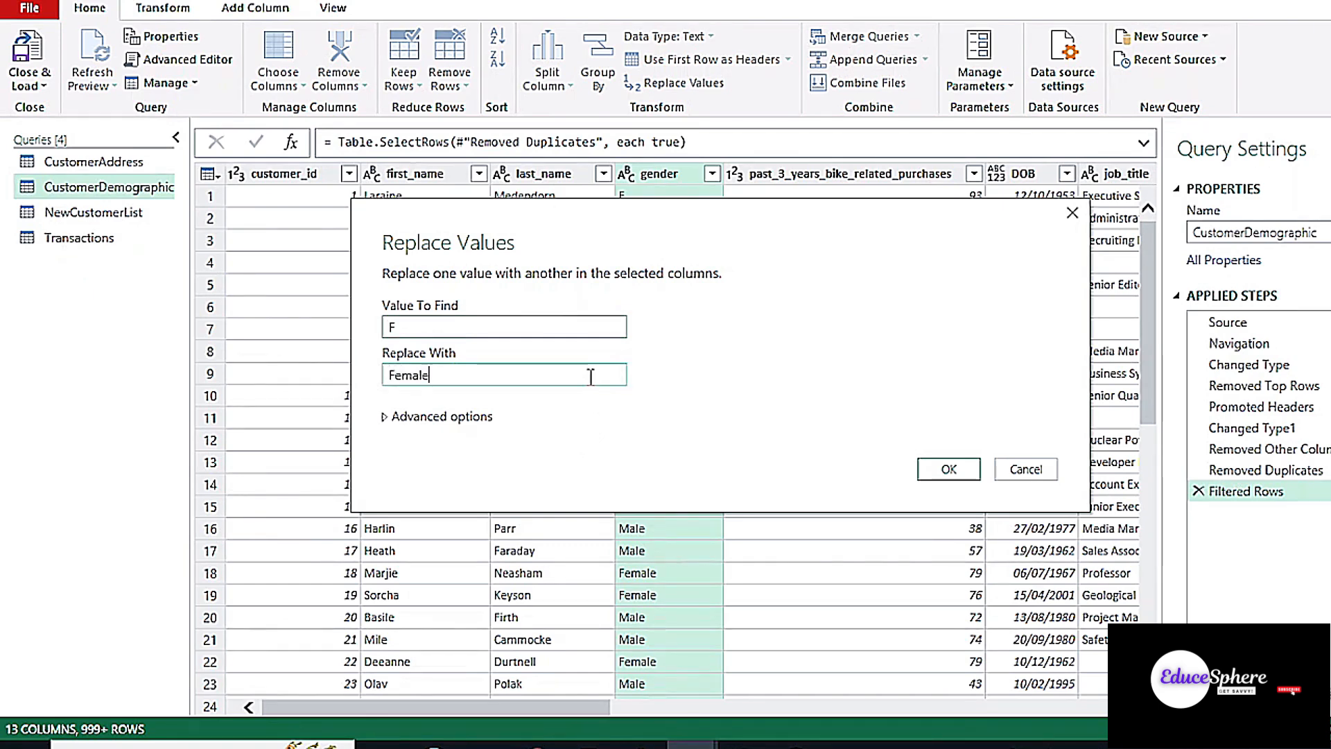
click(392, 420)
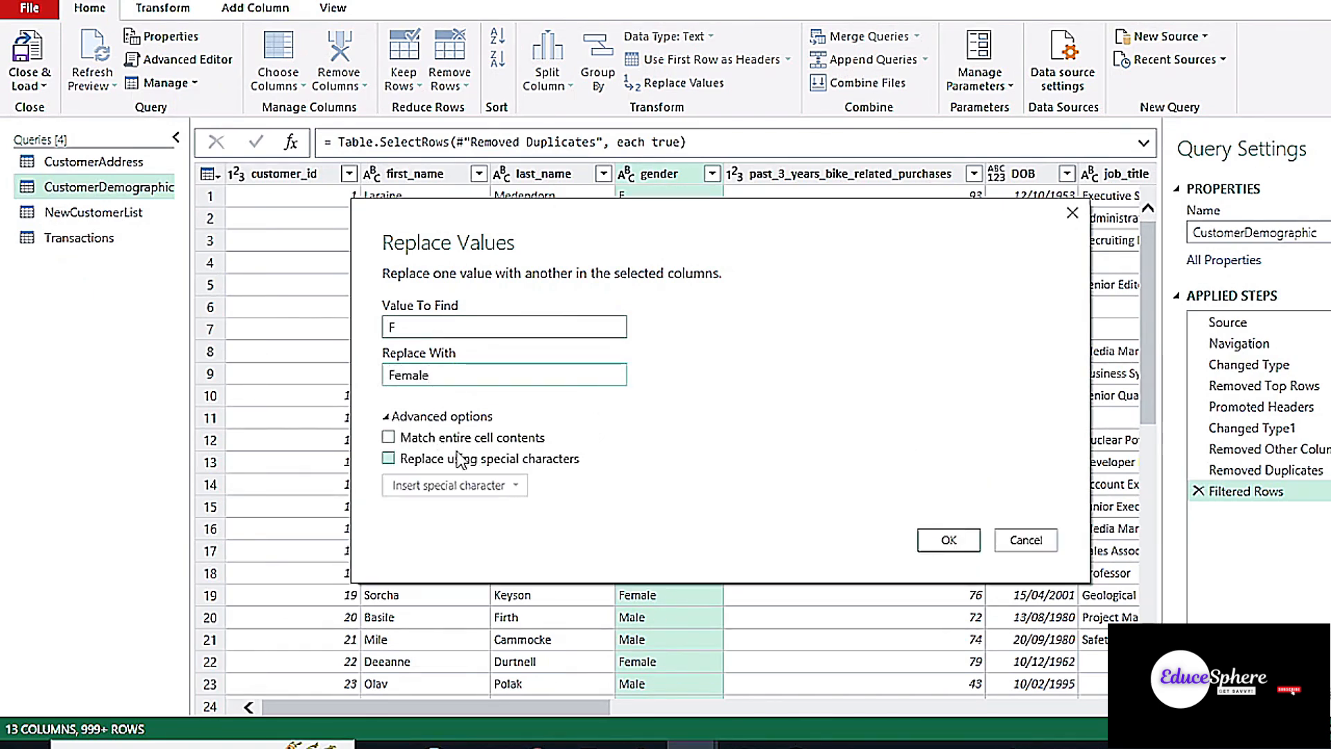
click(388, 437)
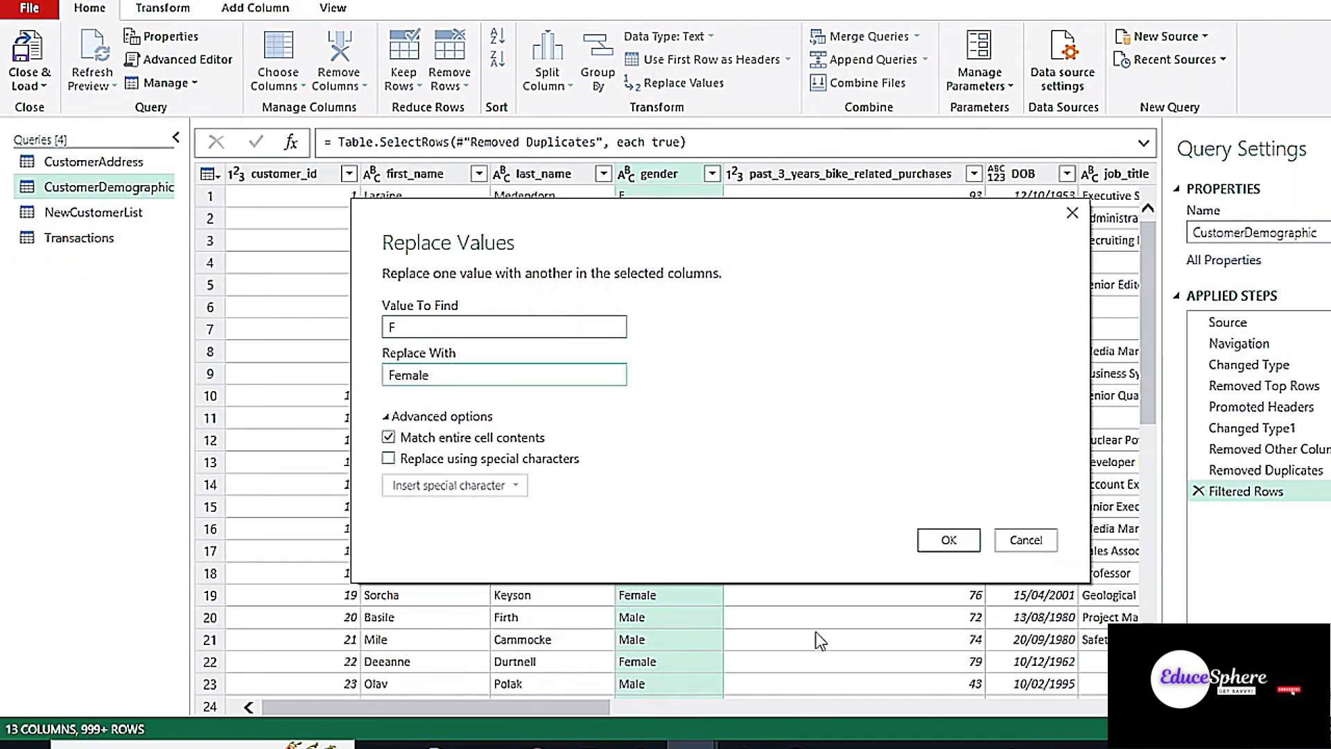
click(970, 541)
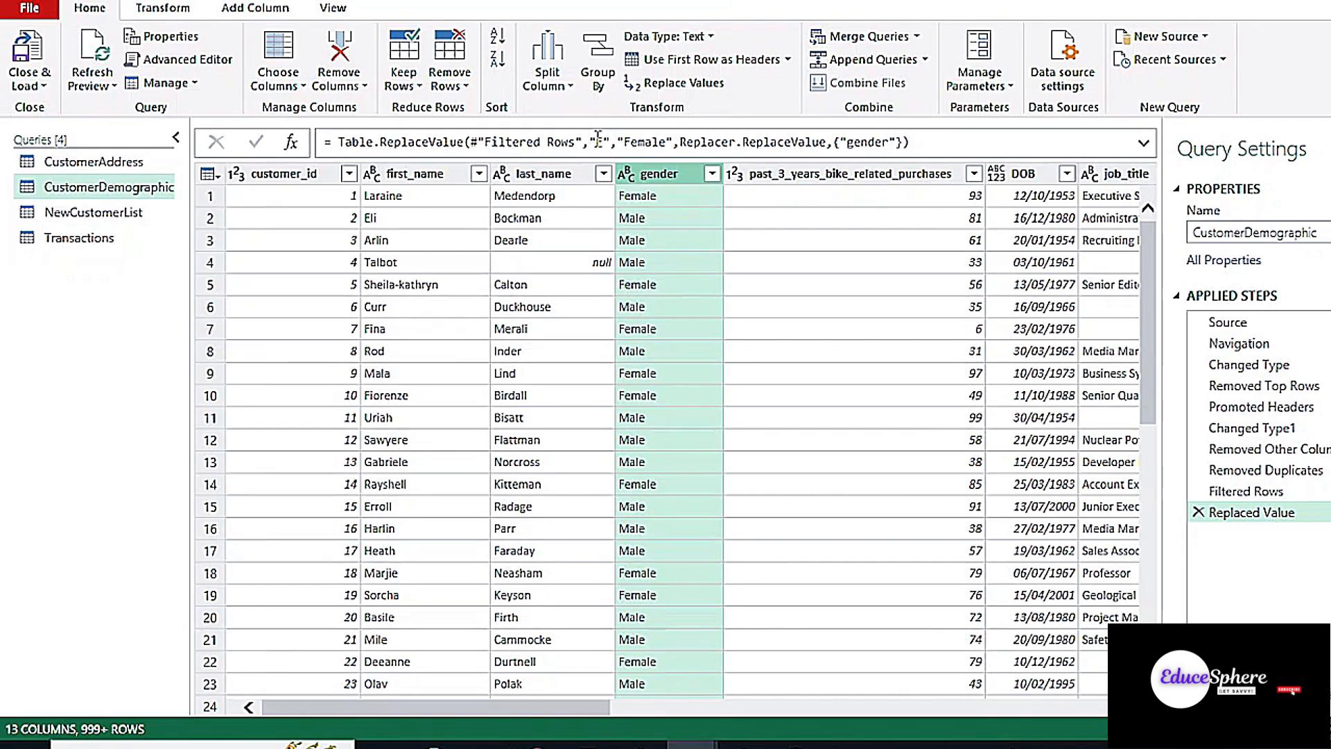
Start a custom column whose formula begins with the condition if [gender] =, inserting the gender column from the available columns
click(239, 10)
click(106, 75)
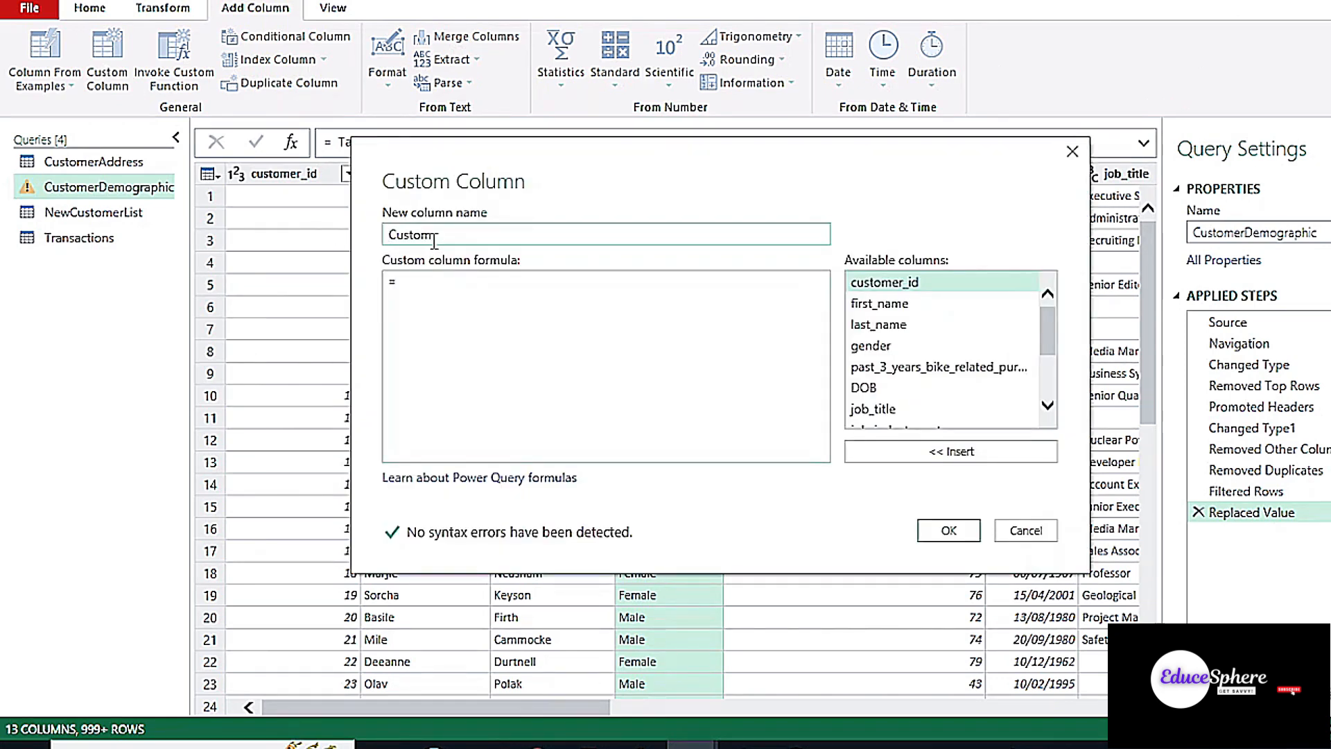
click(421, 281)
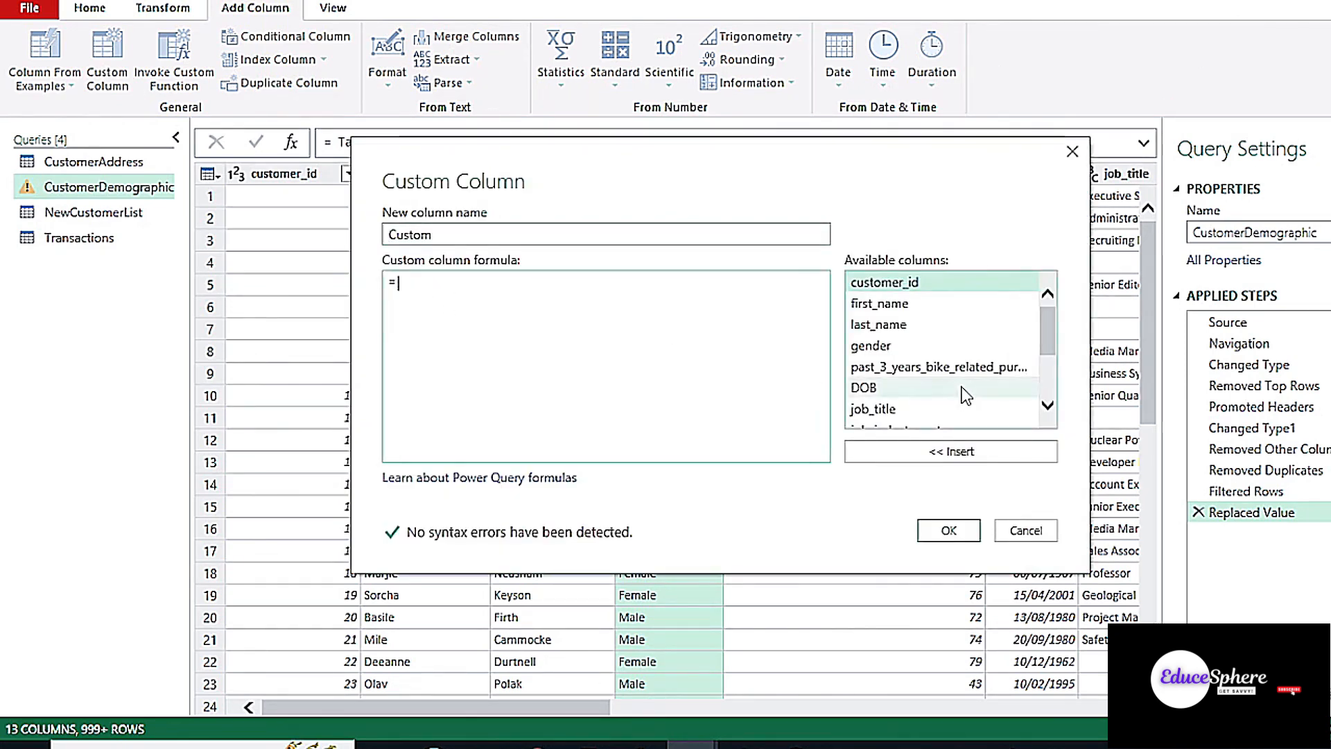
text(if)
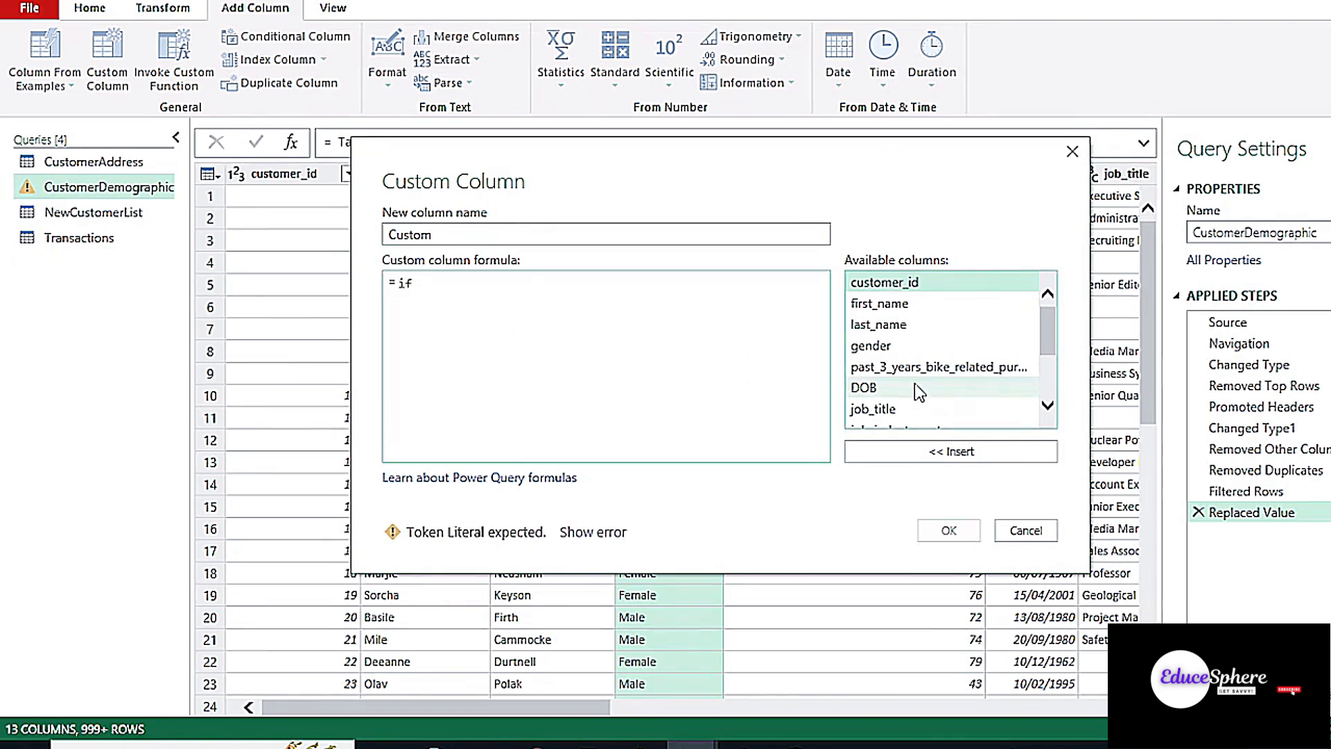
click(968, 346)
click(971, 456)
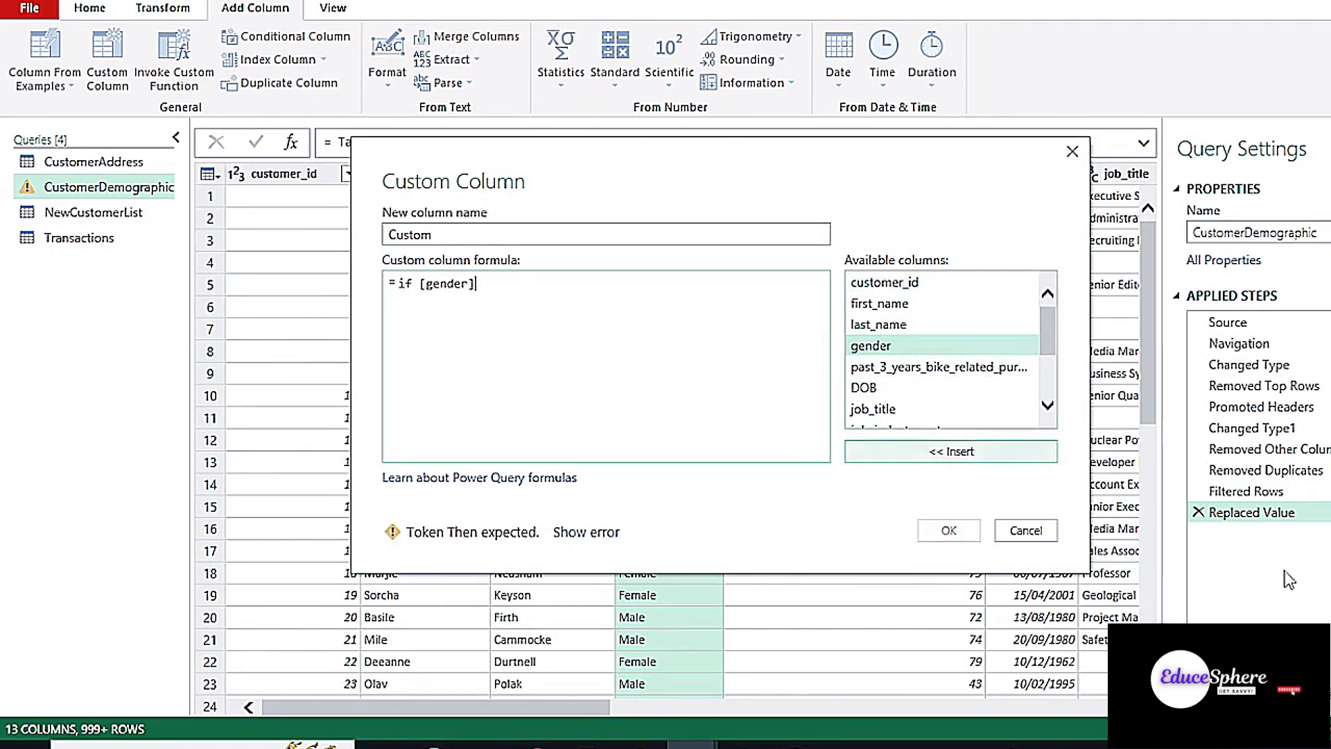
drag(478, 297, 424, 297)
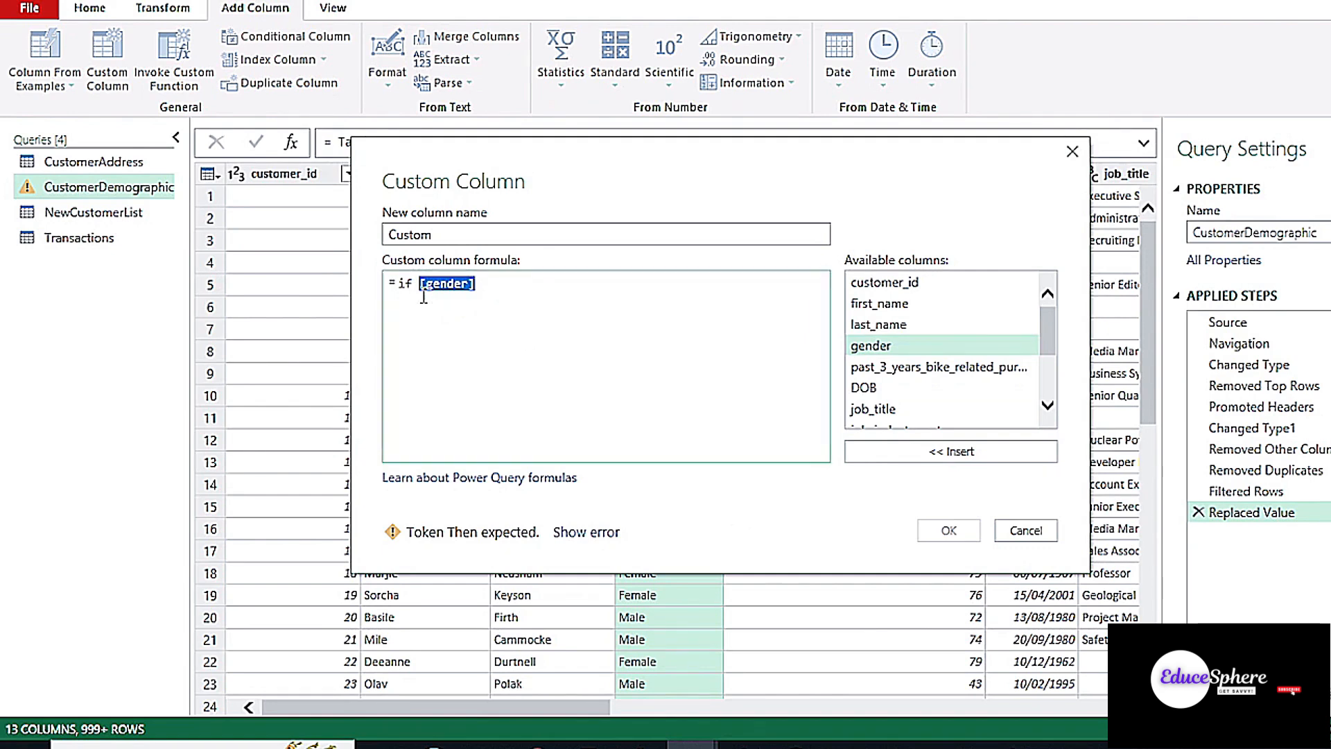
key(End)
text(=)
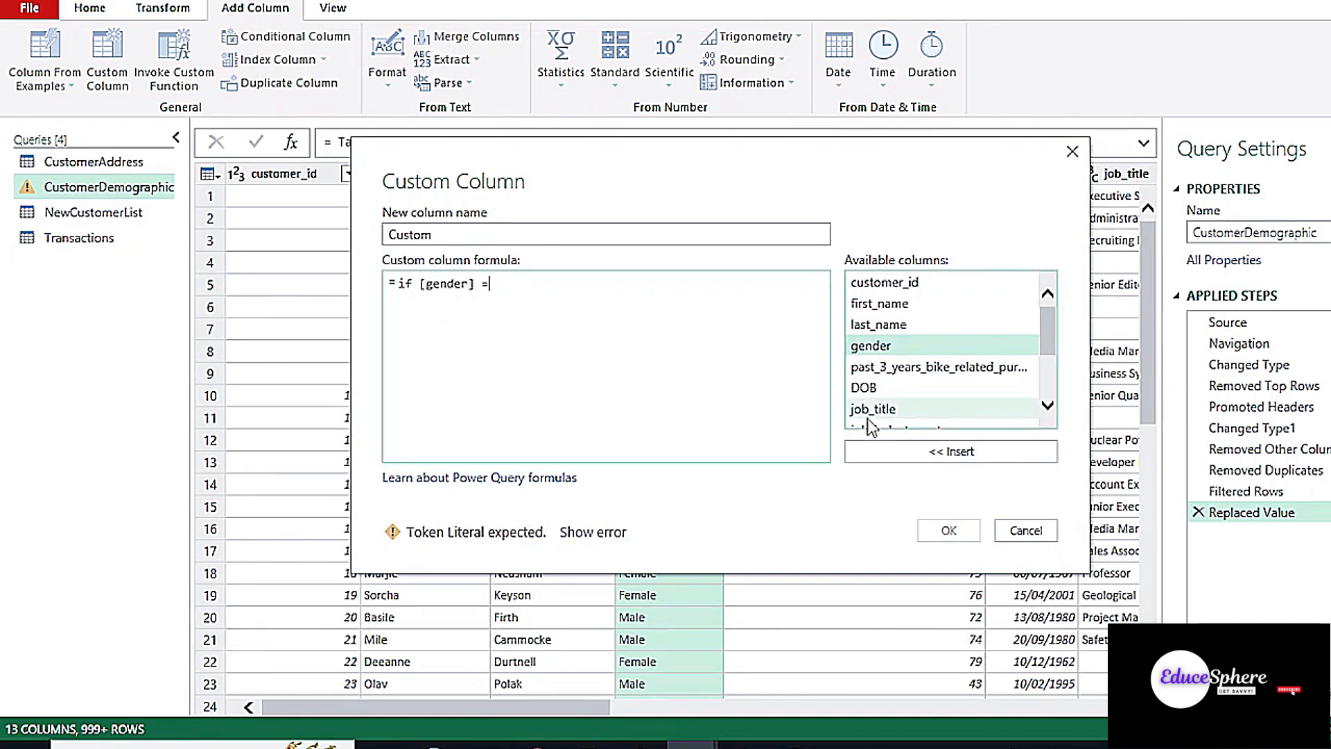
Complete the formula's first condition so that "F" returns "Female", and start a new line
text("F')
key(BackSpace)
text(the )
text( "Fe)
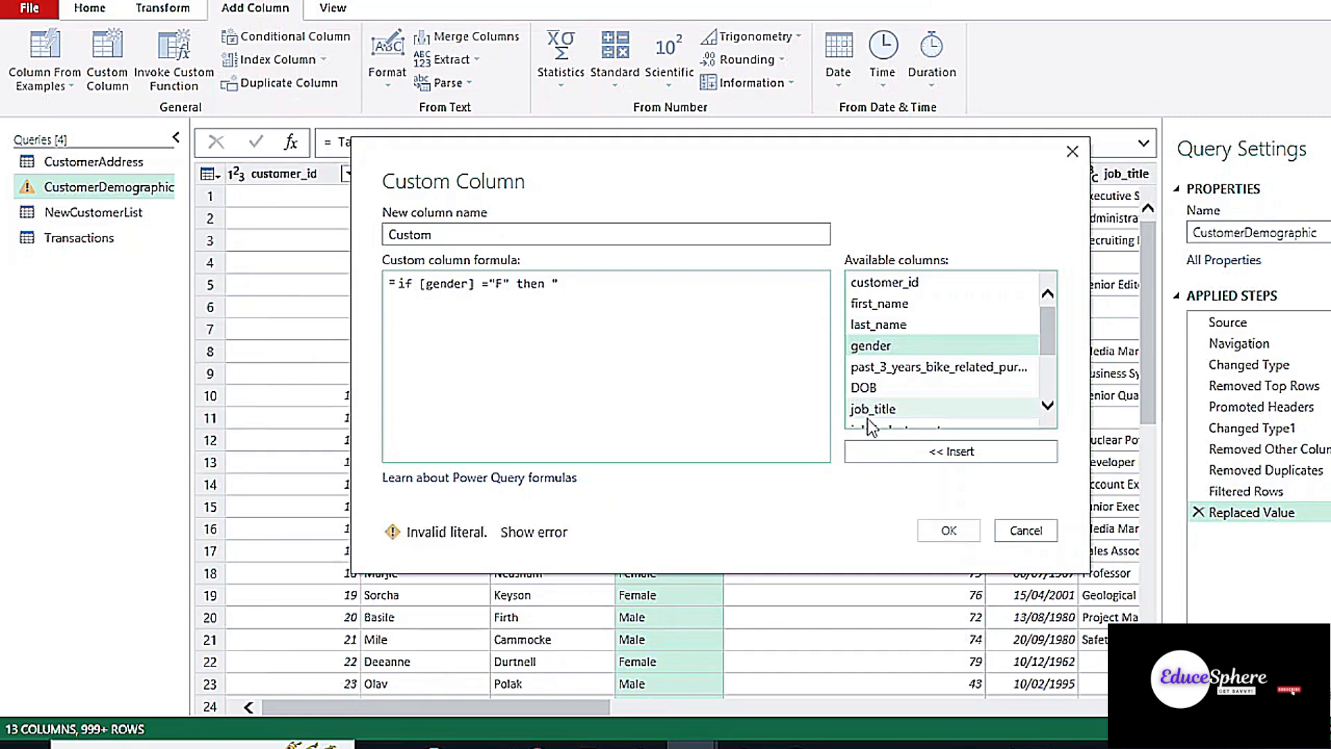
text(male")
key(Return)
Add the line else if [gender] ="Femal" then "Female" to the custom column formula
text(els)
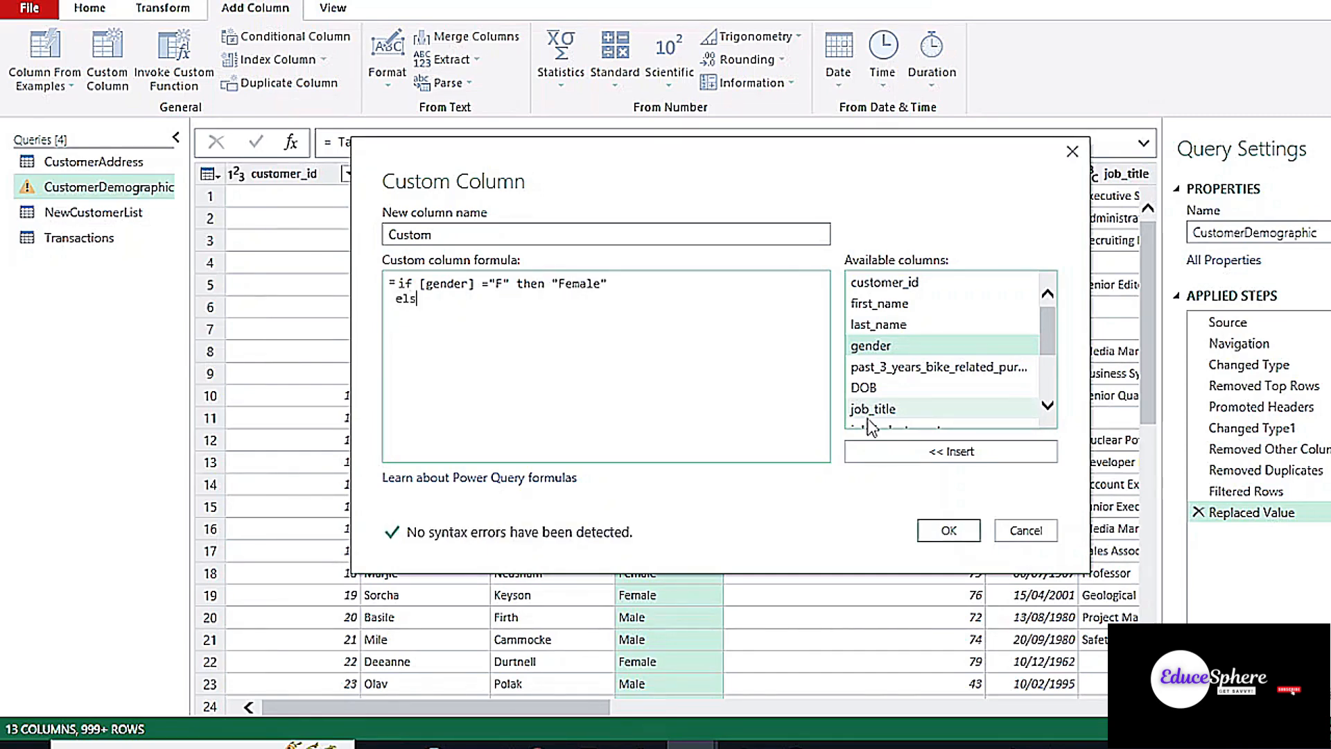
text(e if [gender] )
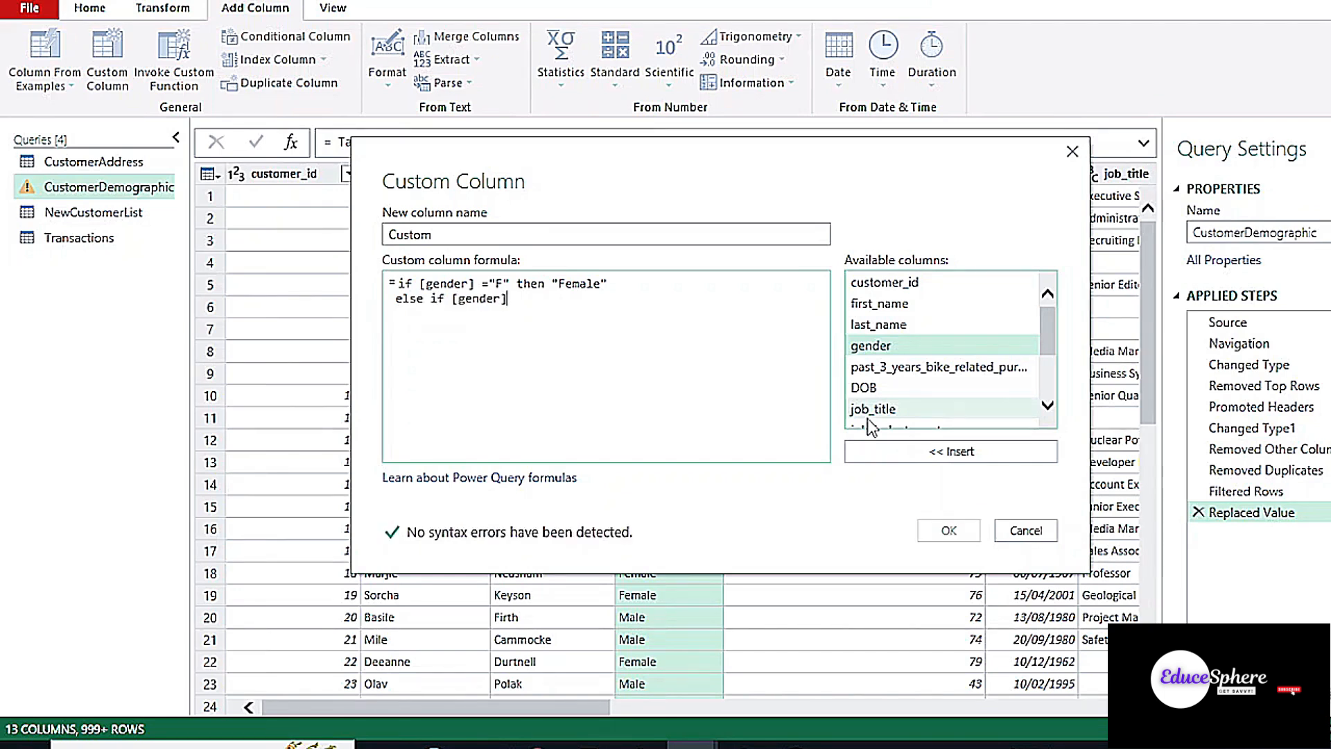
text(=)
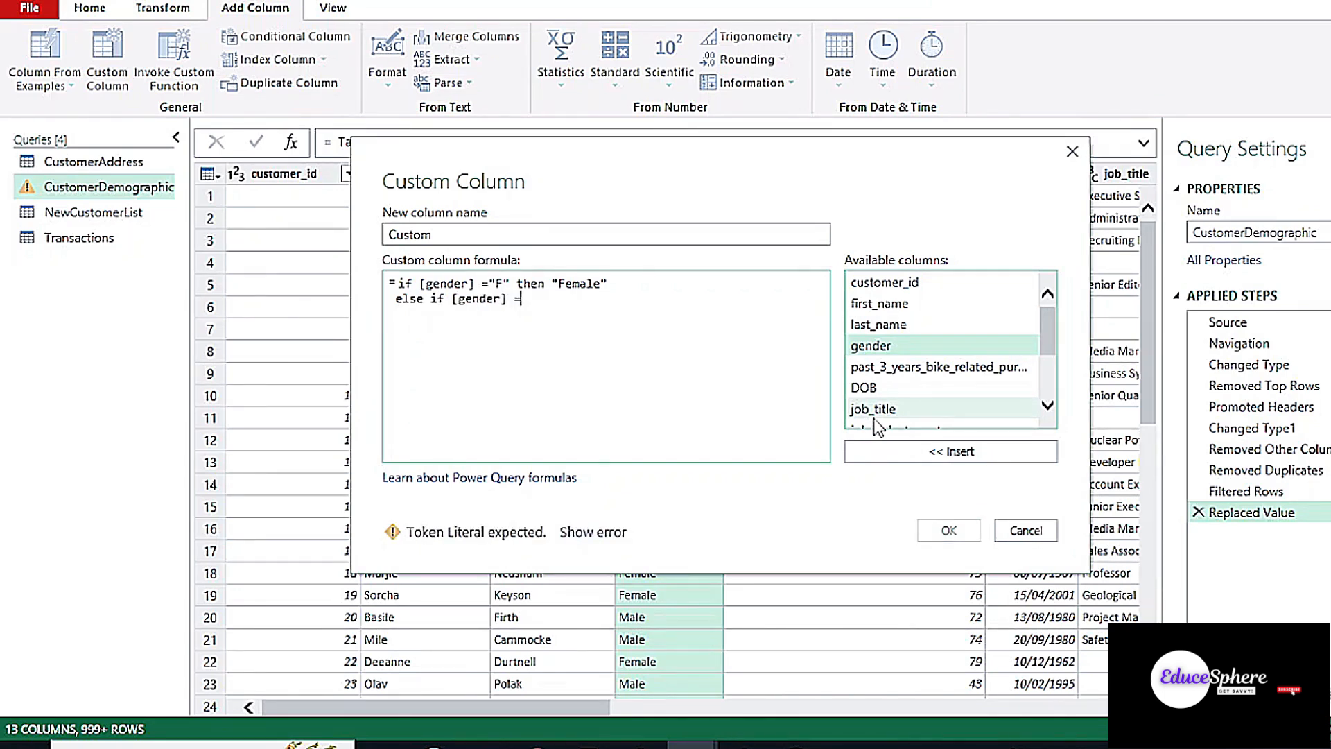
text("F)
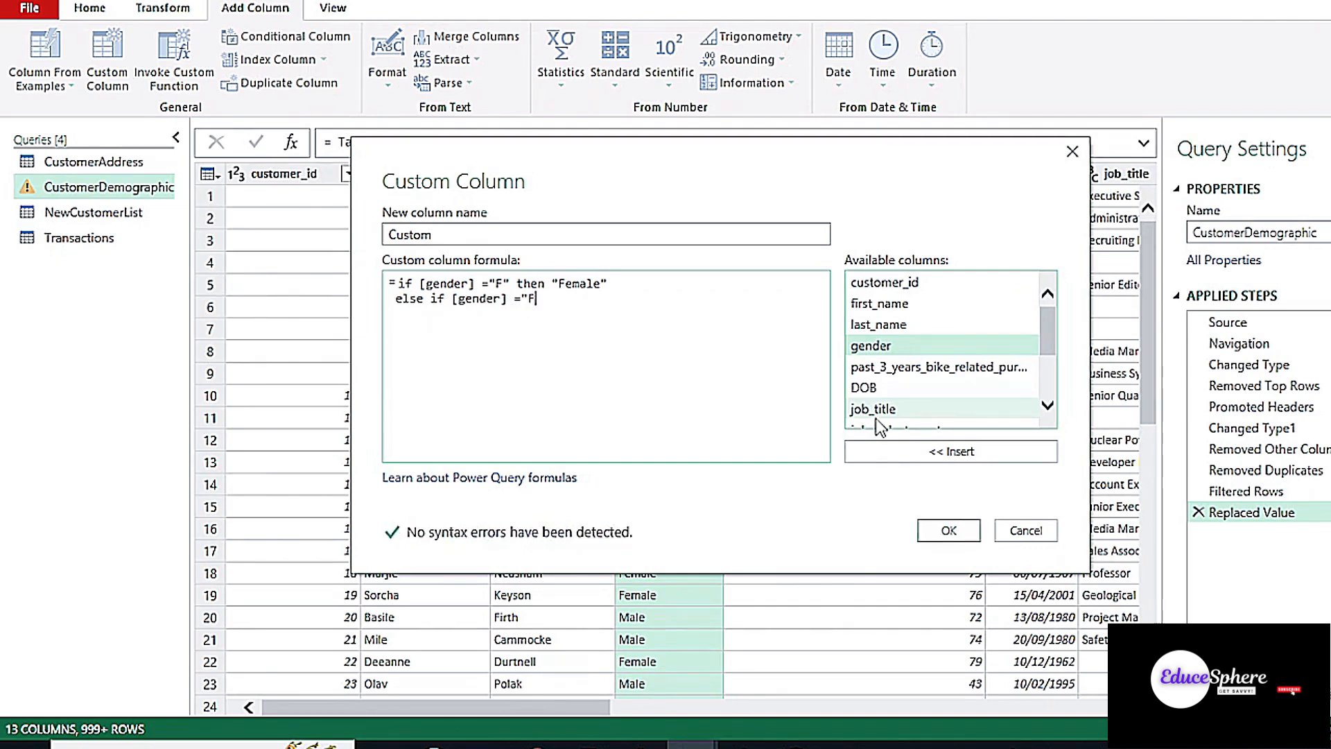
text(emale)
key(BackSpace)
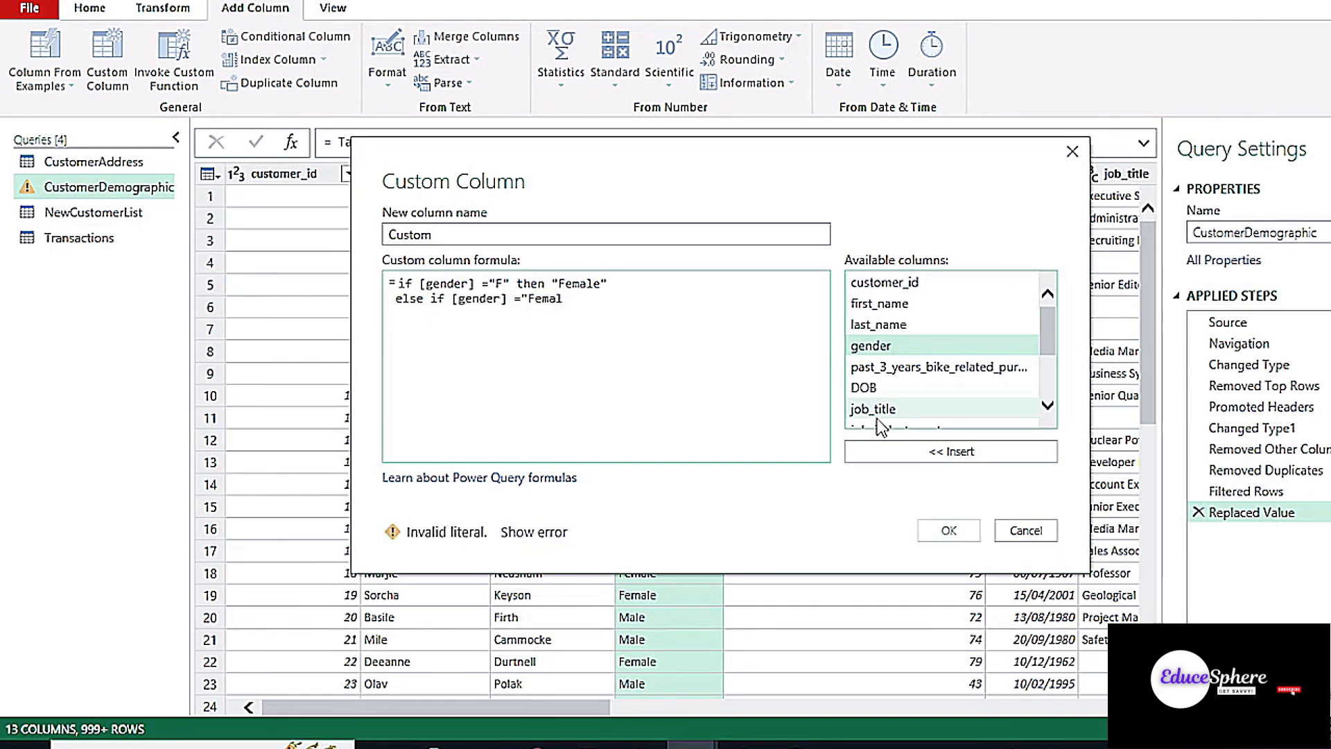
text(" then)
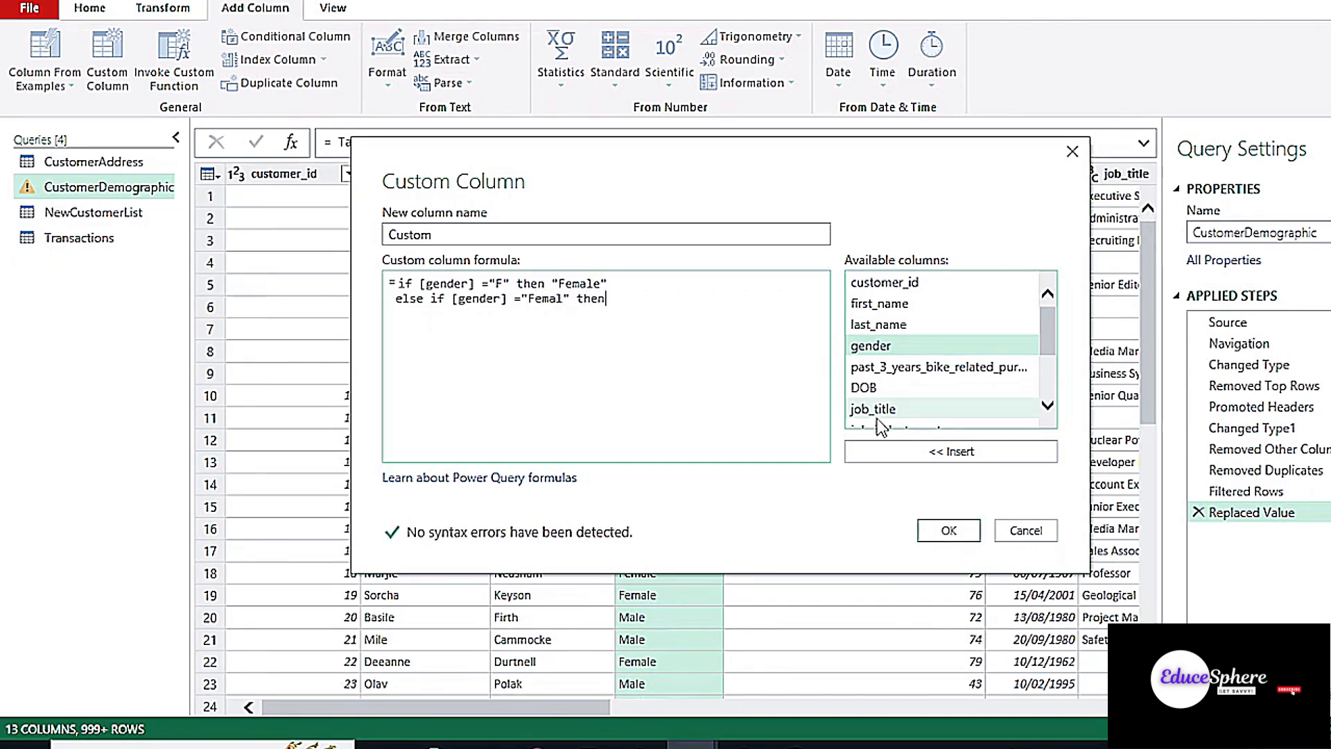
text( "Female")
key(Return)
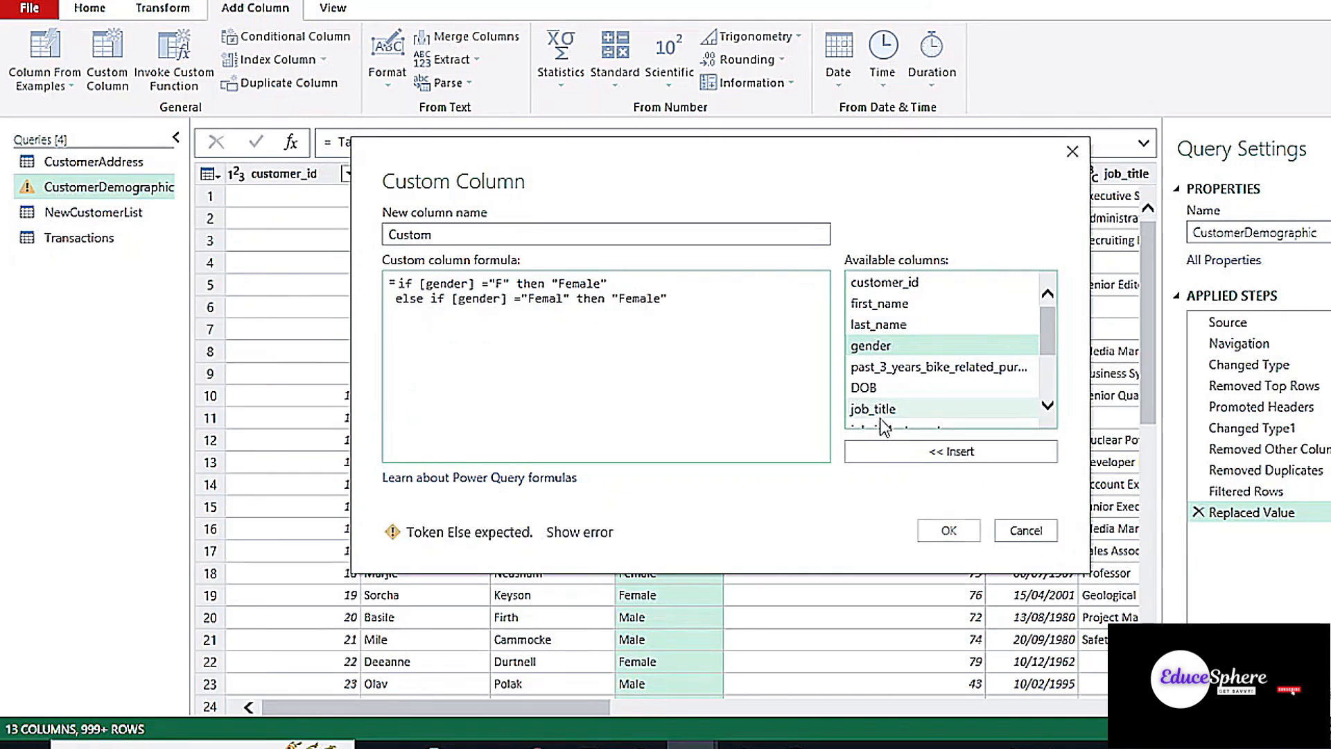
Add the line else if [gender] = "M" then "Male" to the custom column formula
text(el)
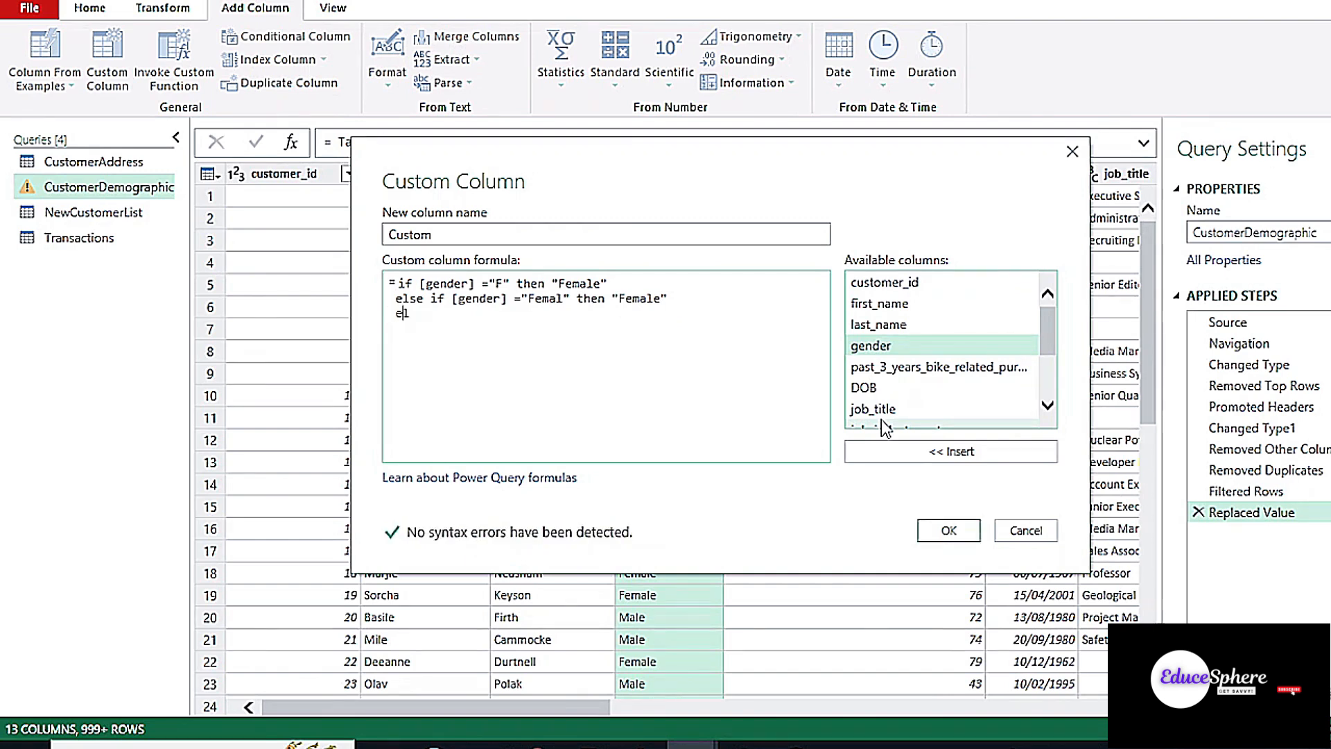
text(se if [gender] =)
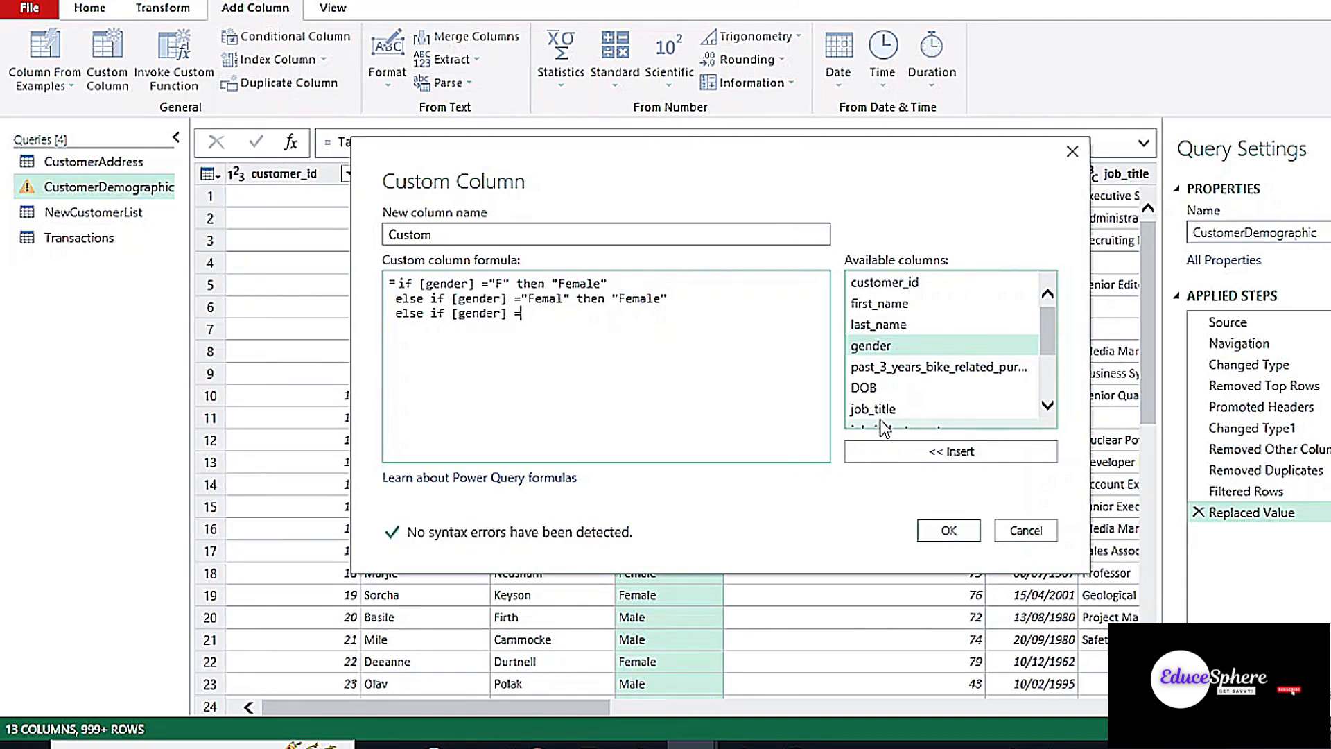
text( ")
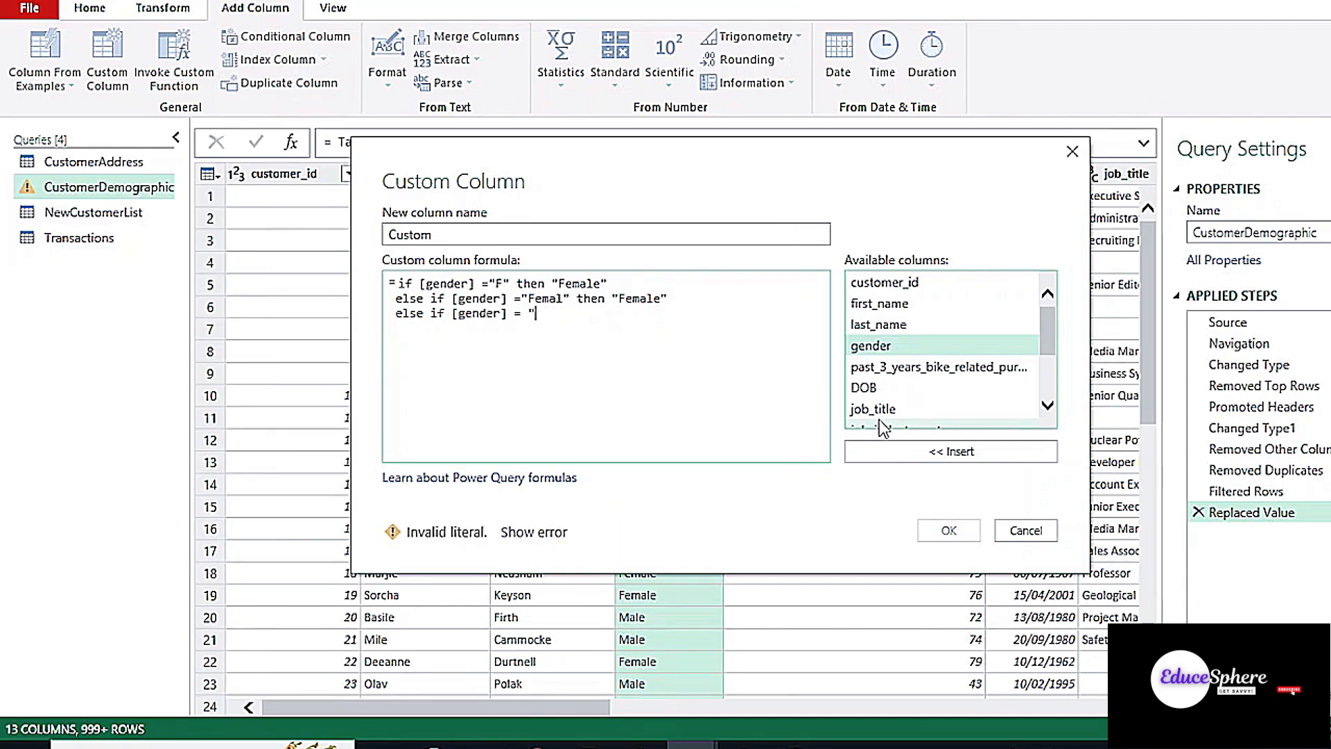
text(M")
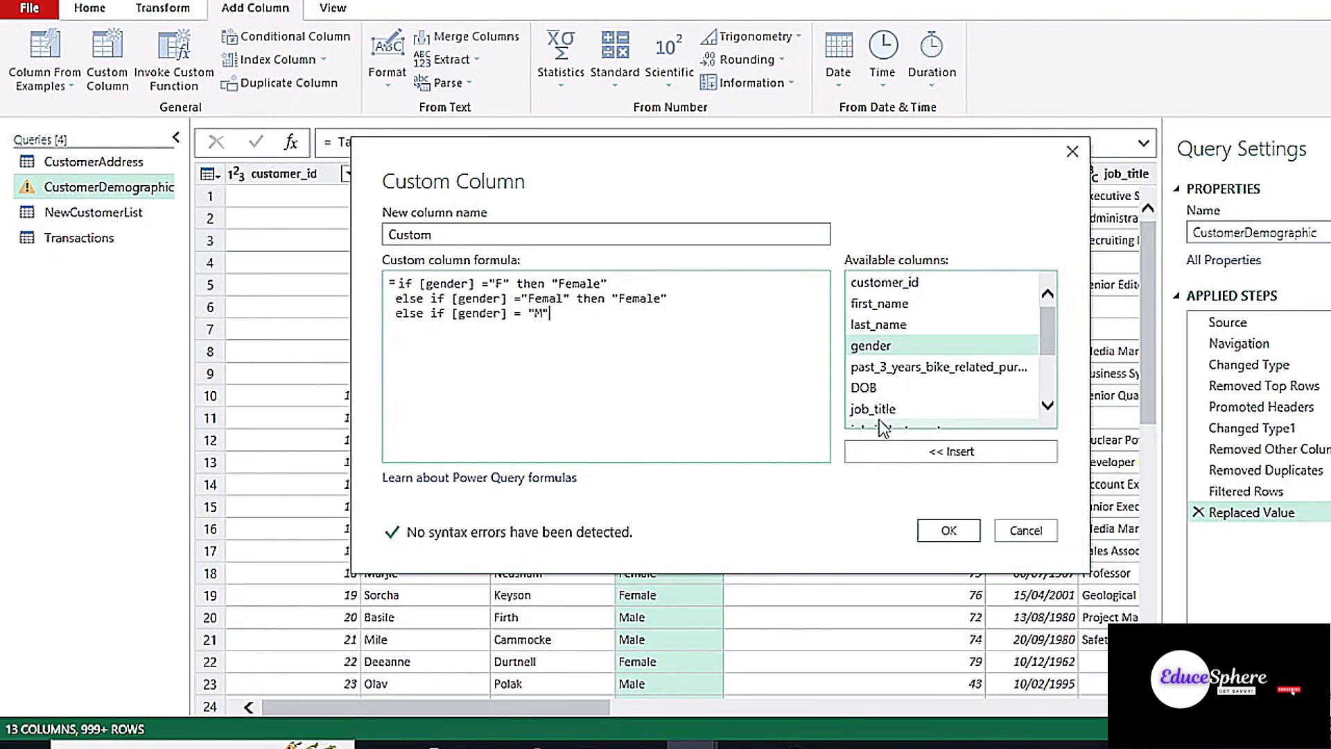
text( then "Male)
text(")
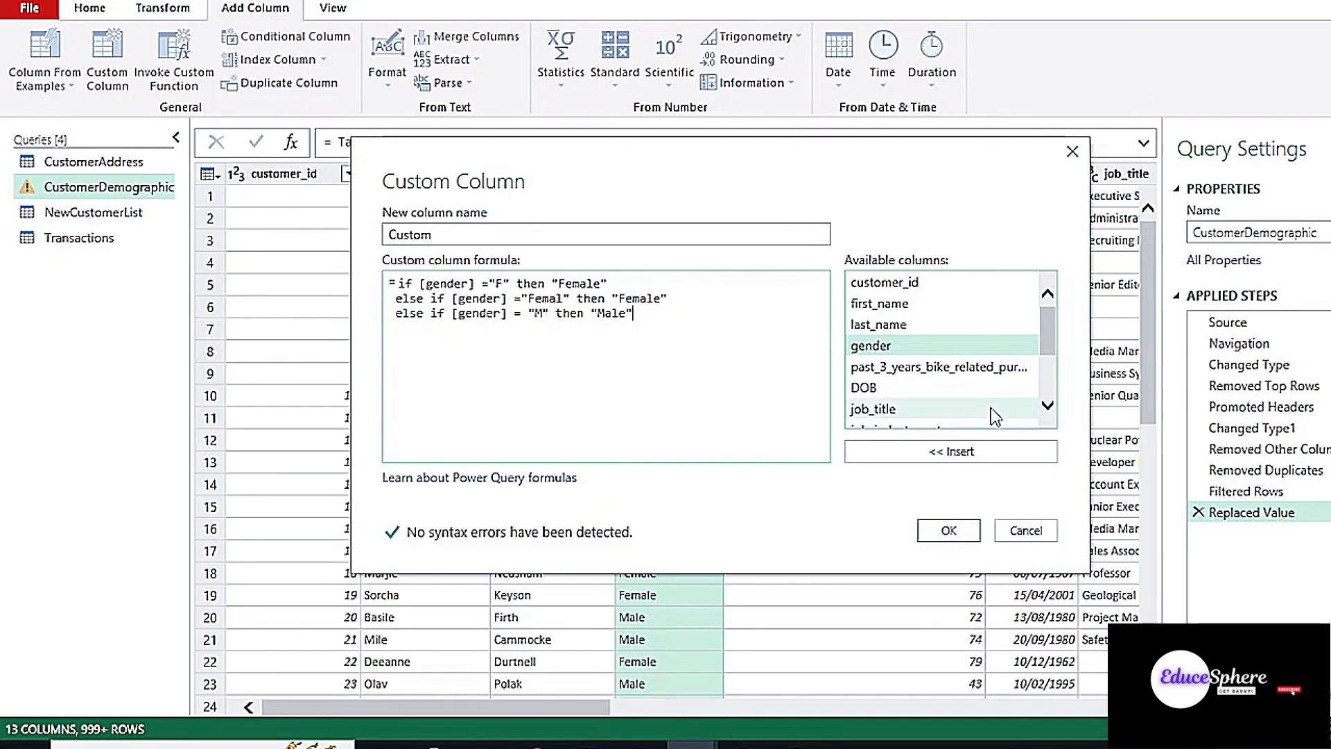
End the formula with else [gender], and copy the whole expression before cancelling the custom column
key(Return)
text(else [gender])
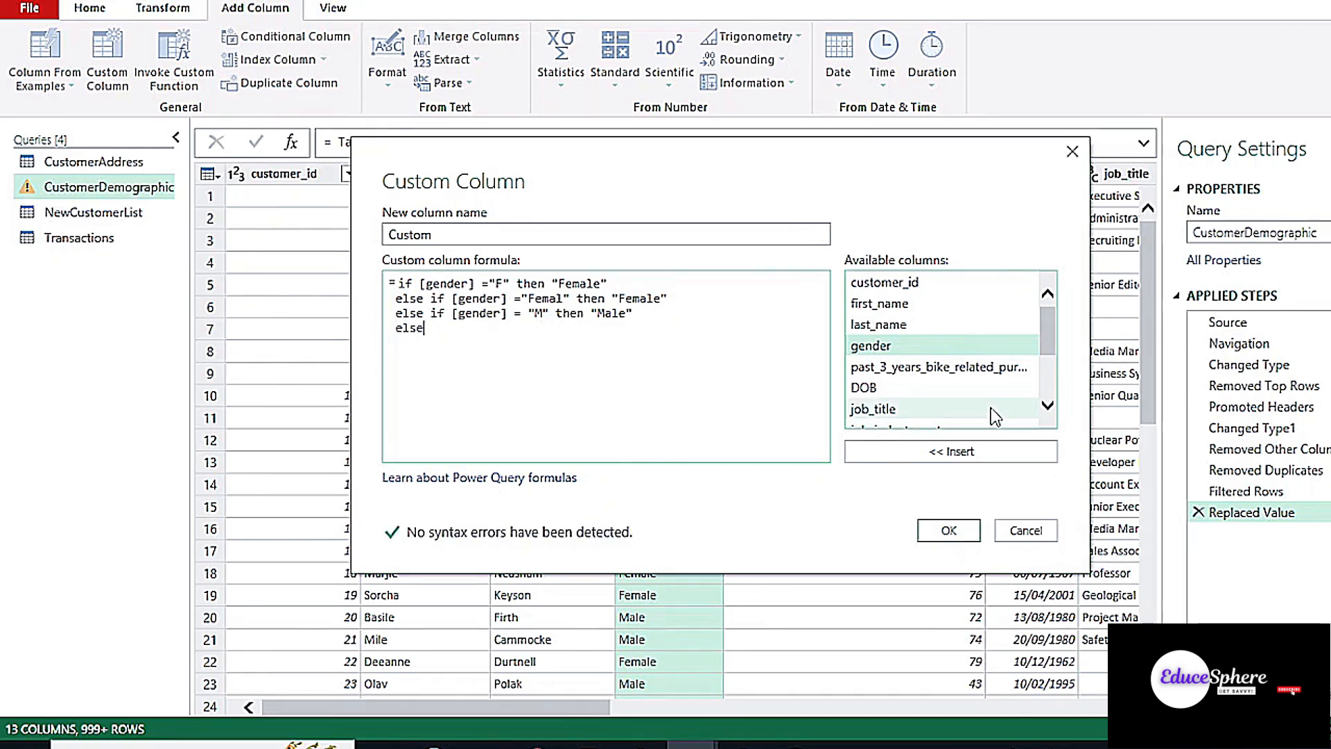
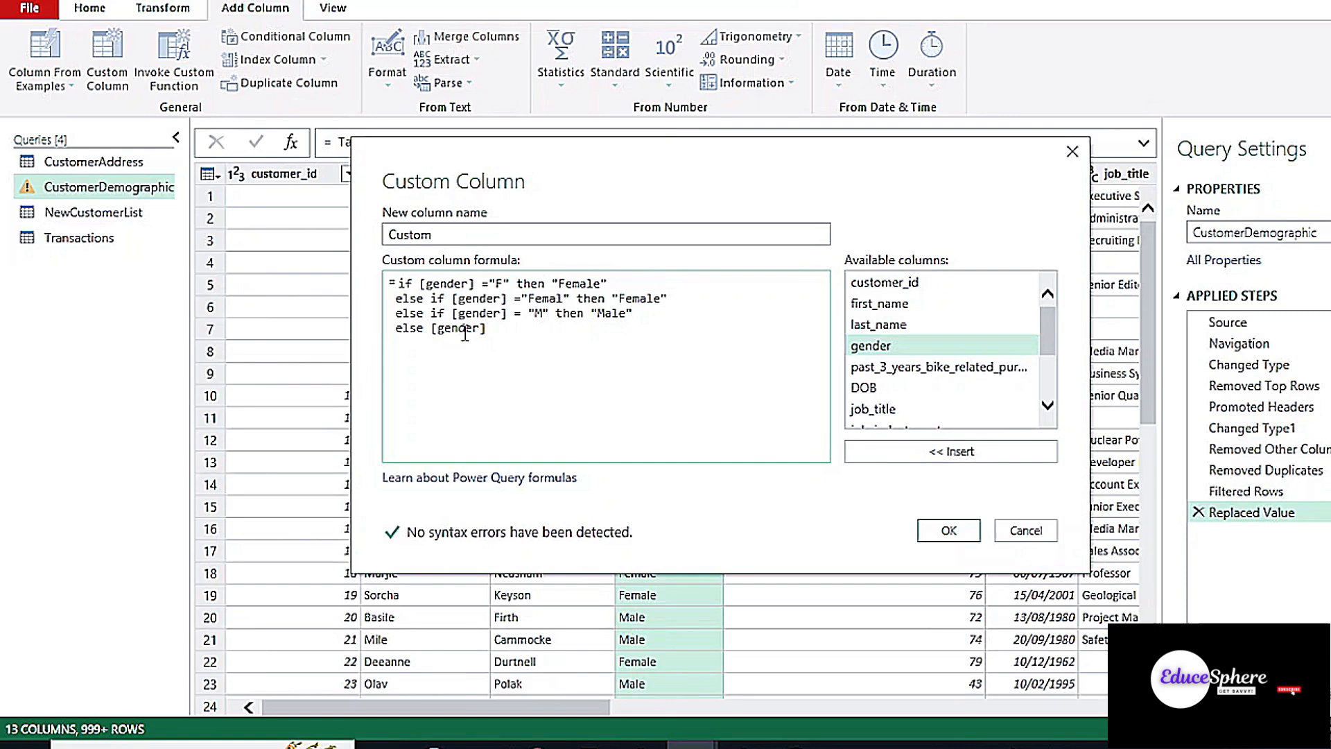
drag(550, 359, 413, 267)
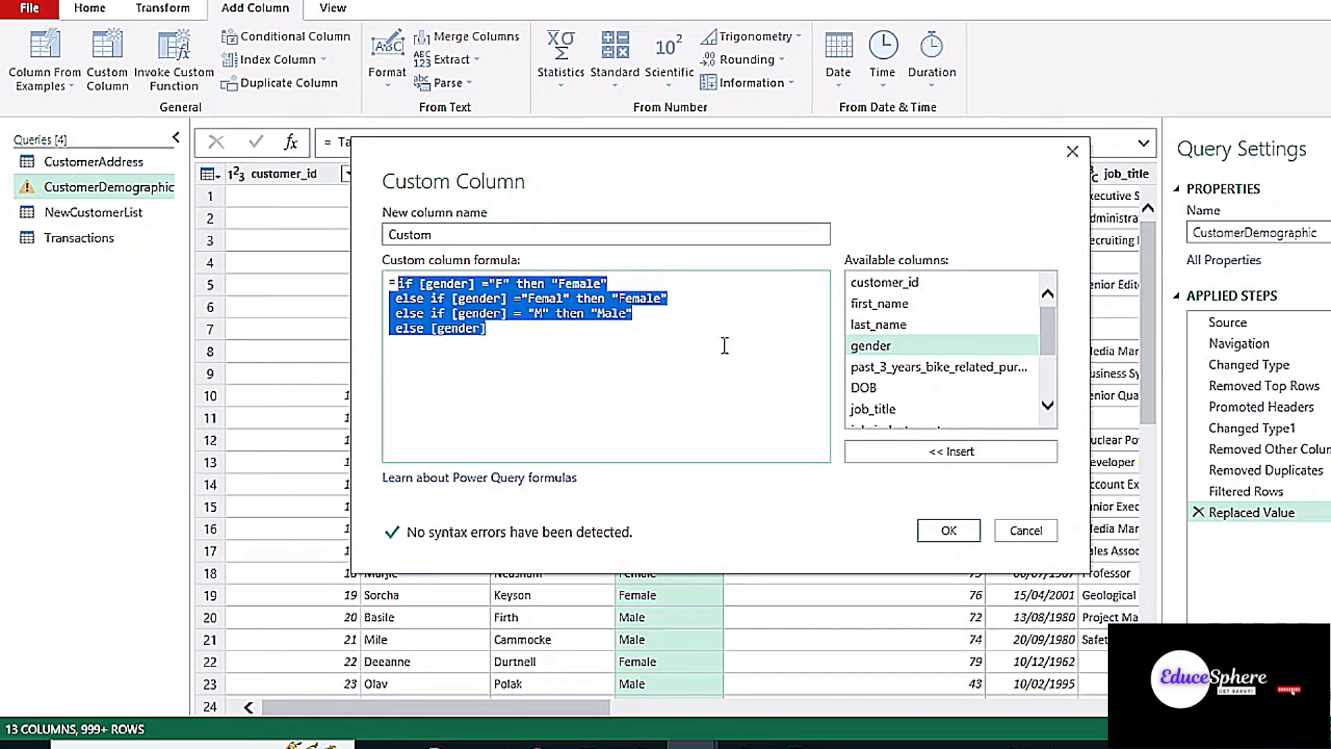
click(1016, 534)
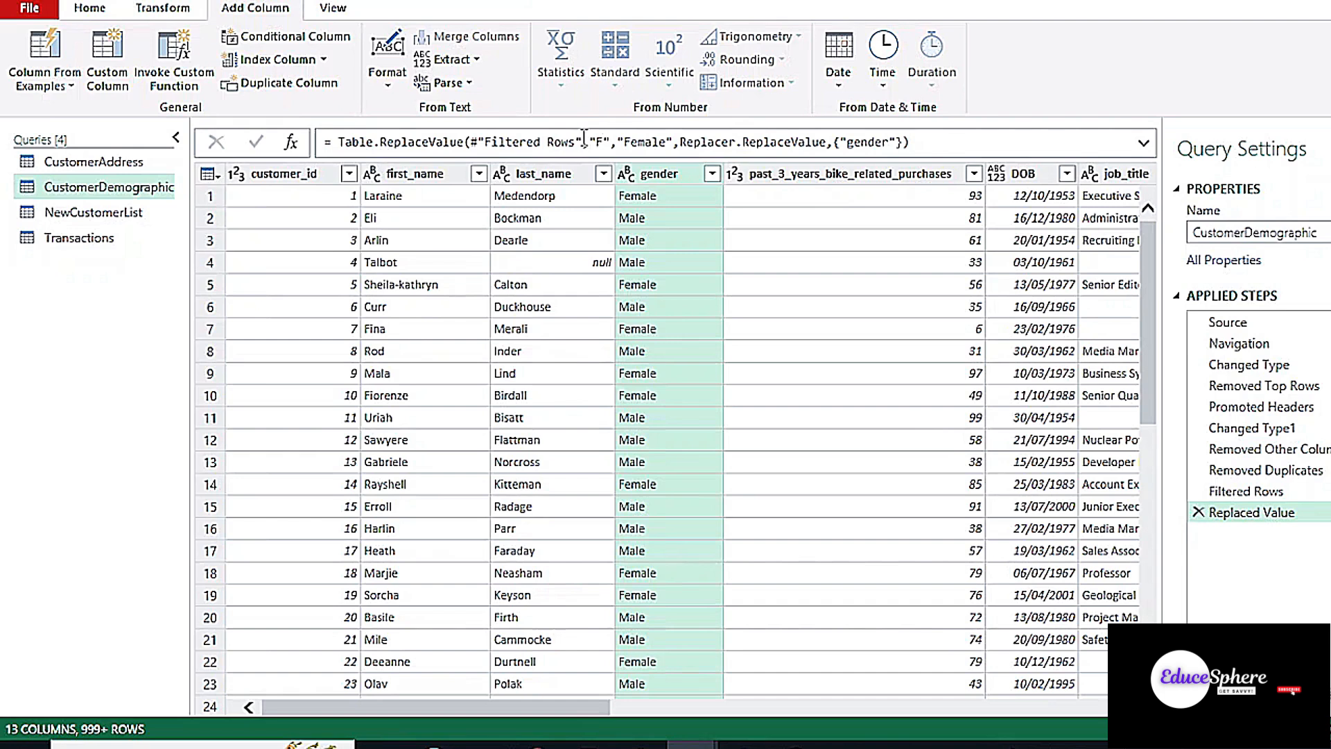
In the Replaced Value formula, replace the search argument "F" with each[gender]
double_click(610, 144)
click(607, 144)
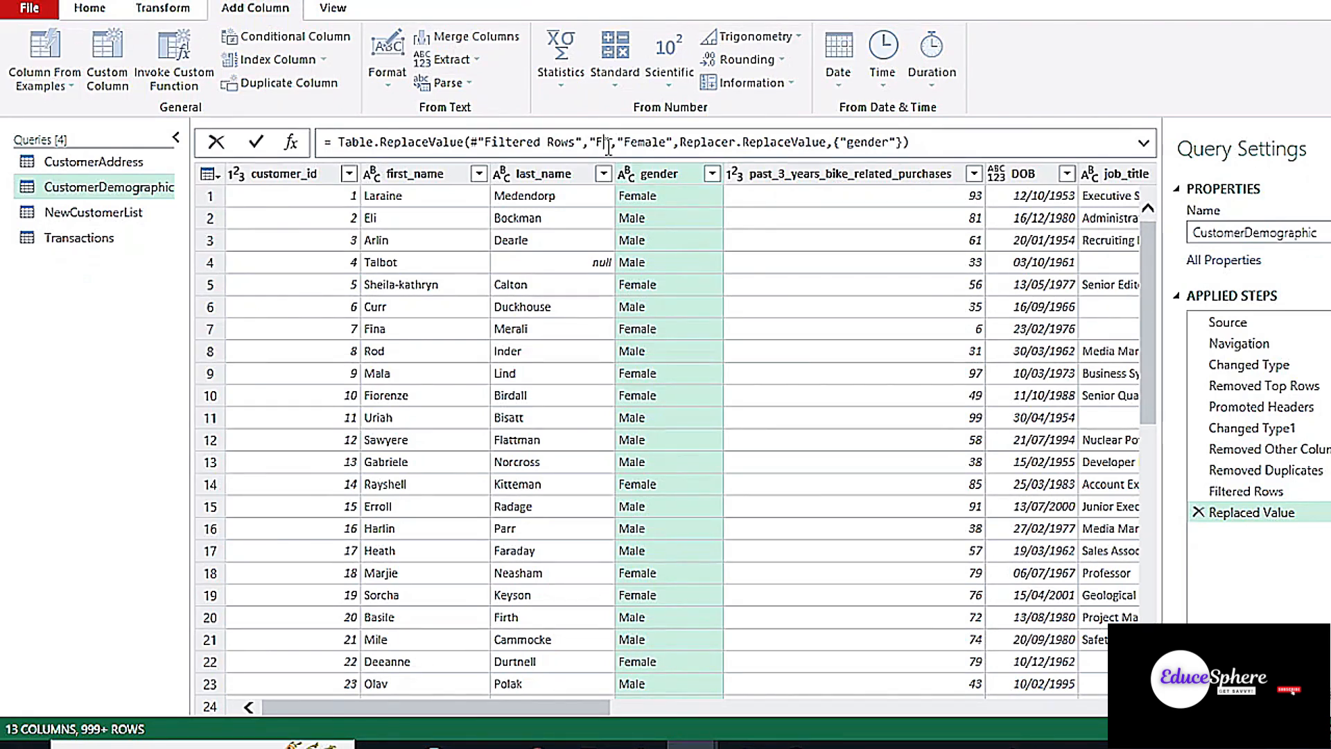
key(BackSpace)
key(BackSpace)
key(BackSpace)
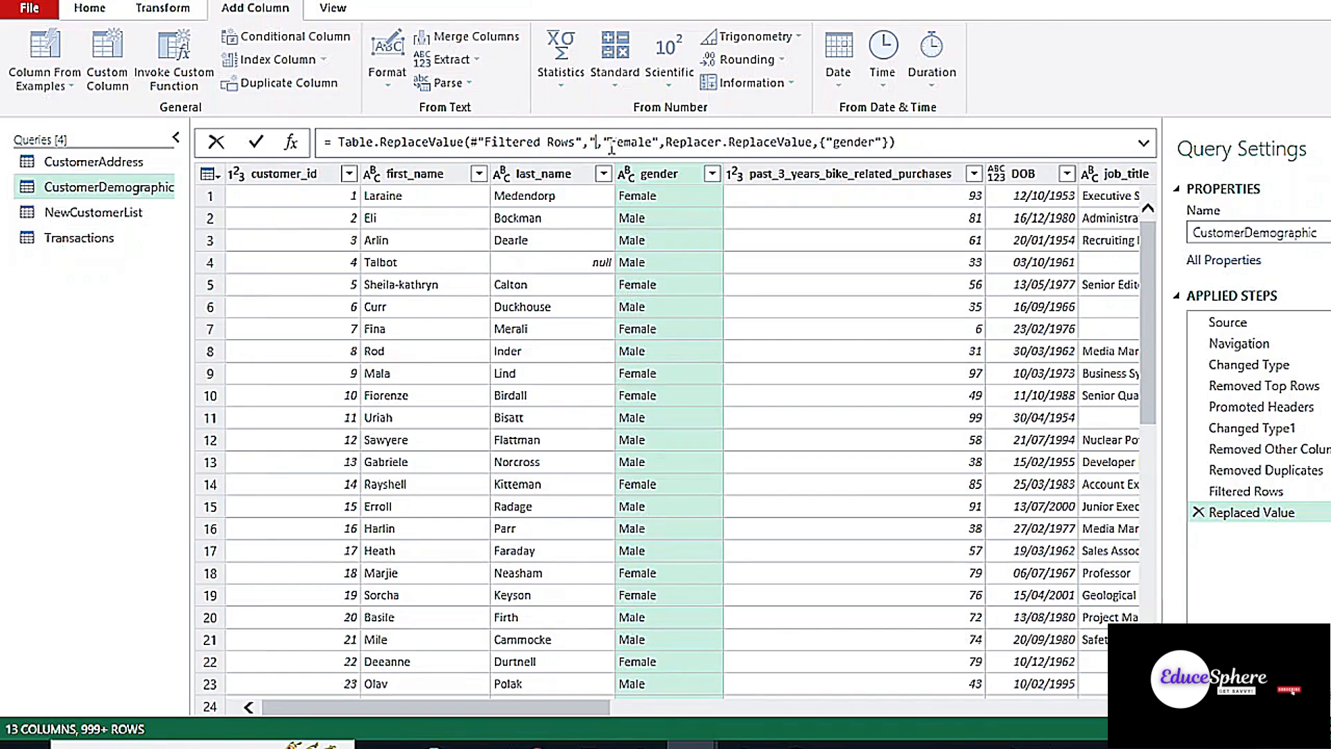
text(each)
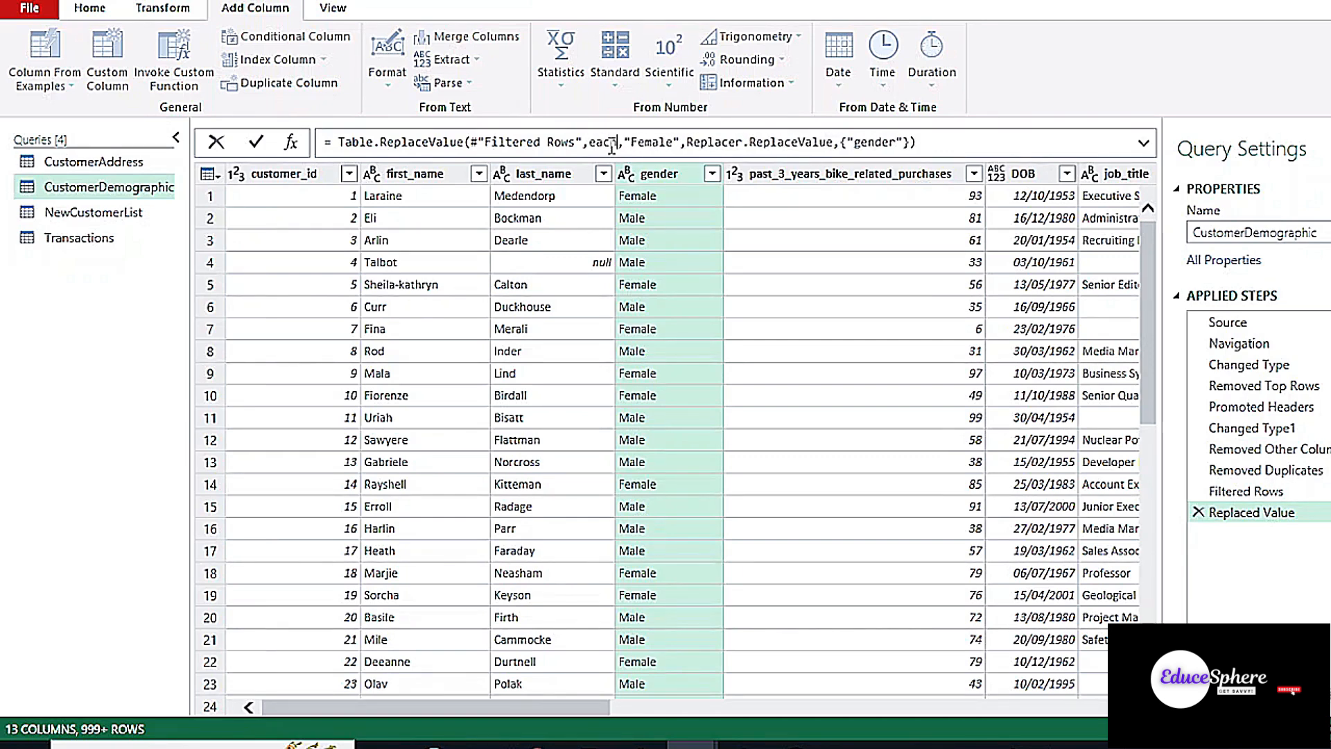
text([gen)
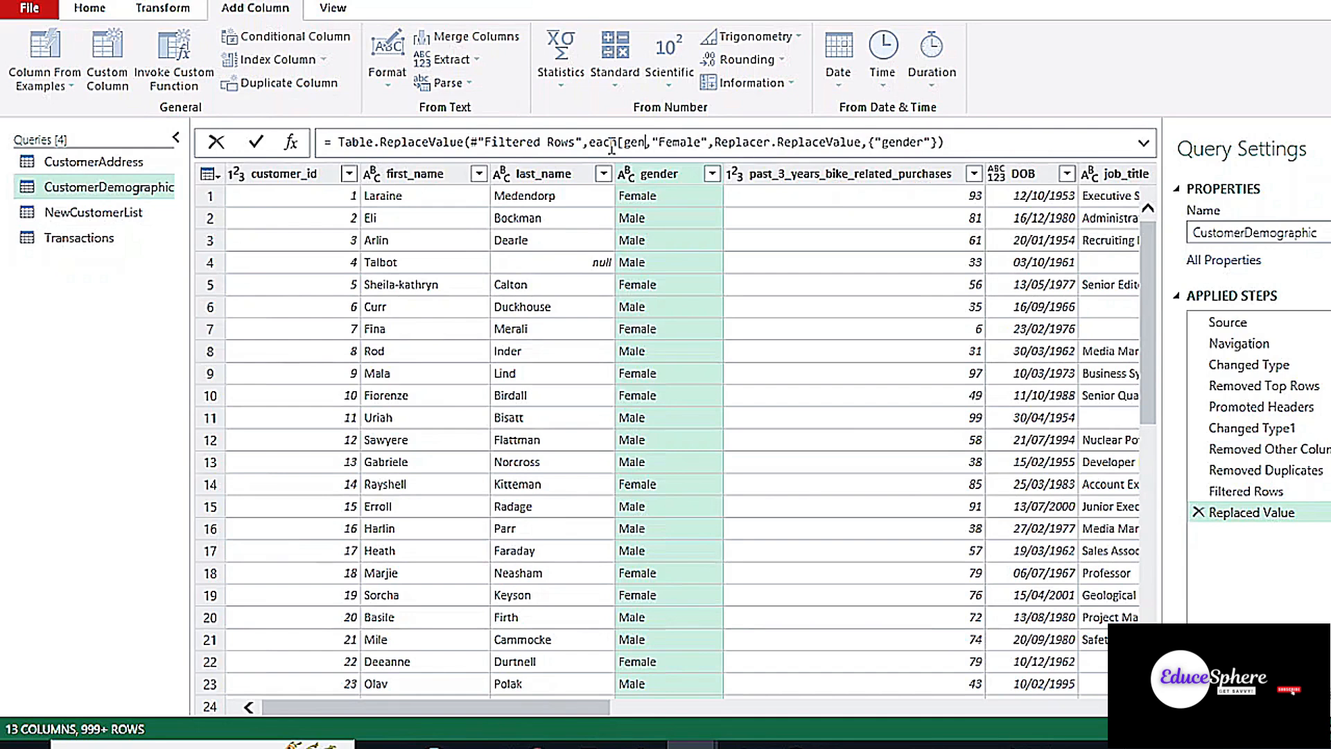
text(der])
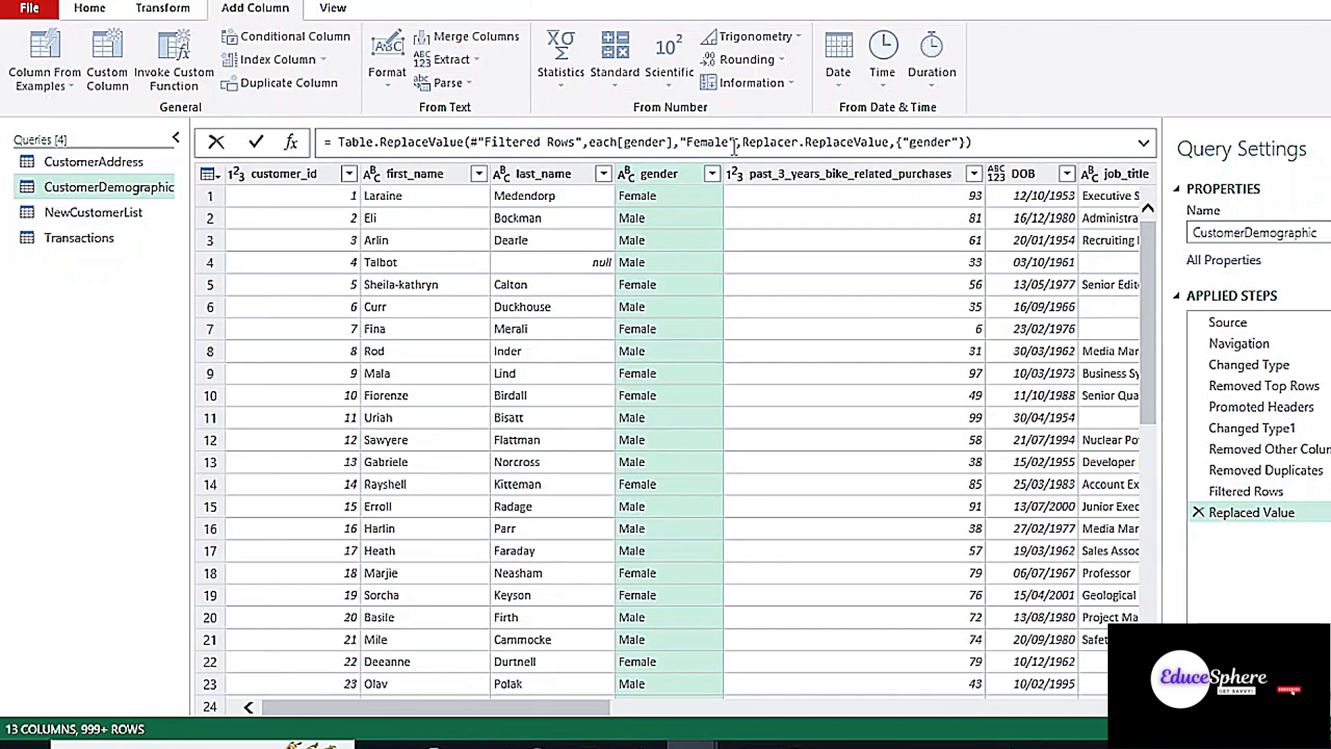
Replace the formula's "Female" argument with each followed by the copied if-else expression, and apply the formula
key(BackSpace)
key(BackSpace)
key(BackSpace)
key(BackSpace)
key(BackSpace)
key(BackSpace)
key(BackSpace)
key(BackSpace)
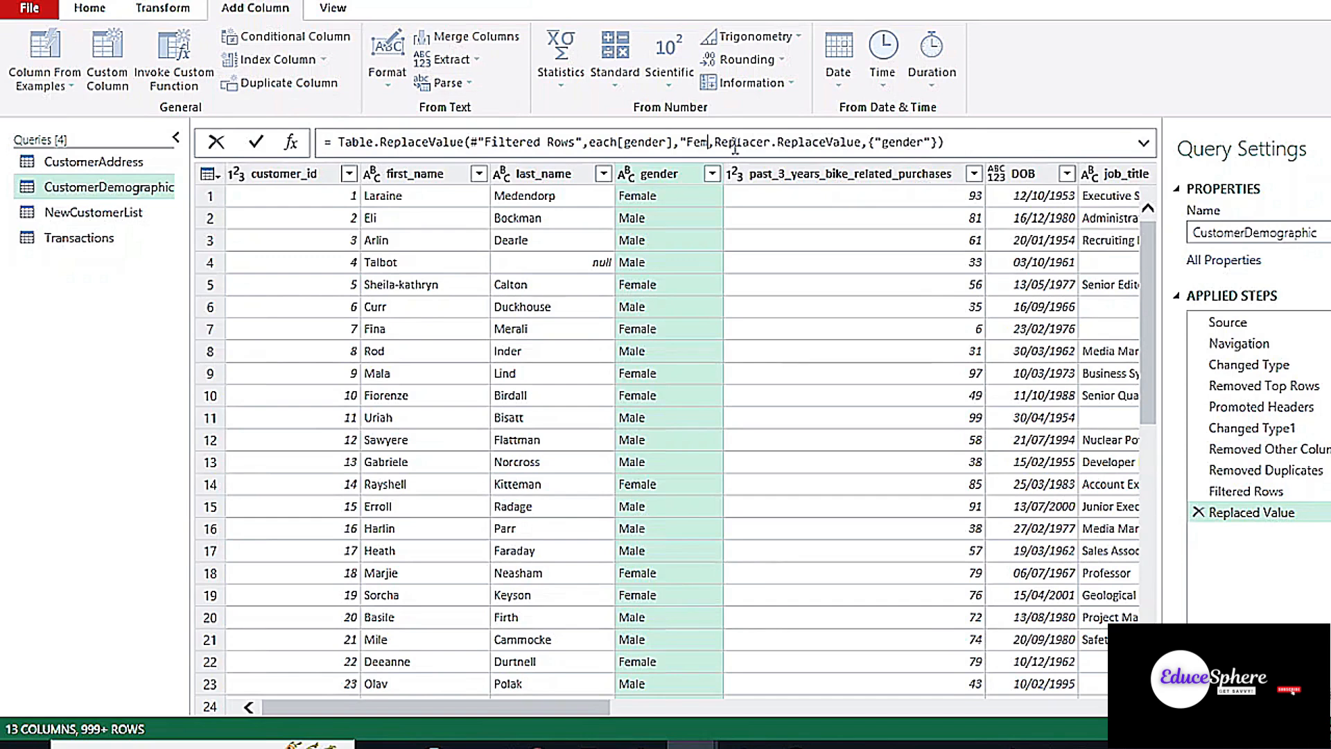
text(each)
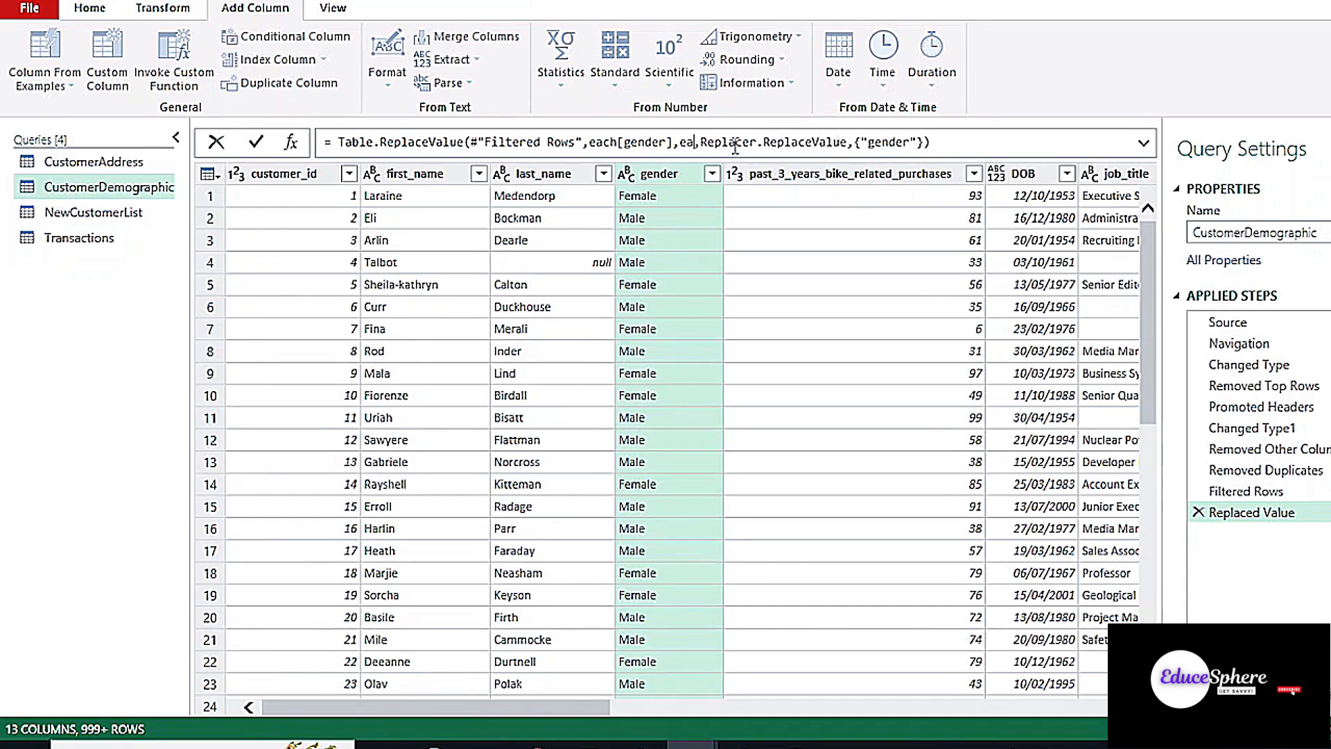
key(ctrl+v)
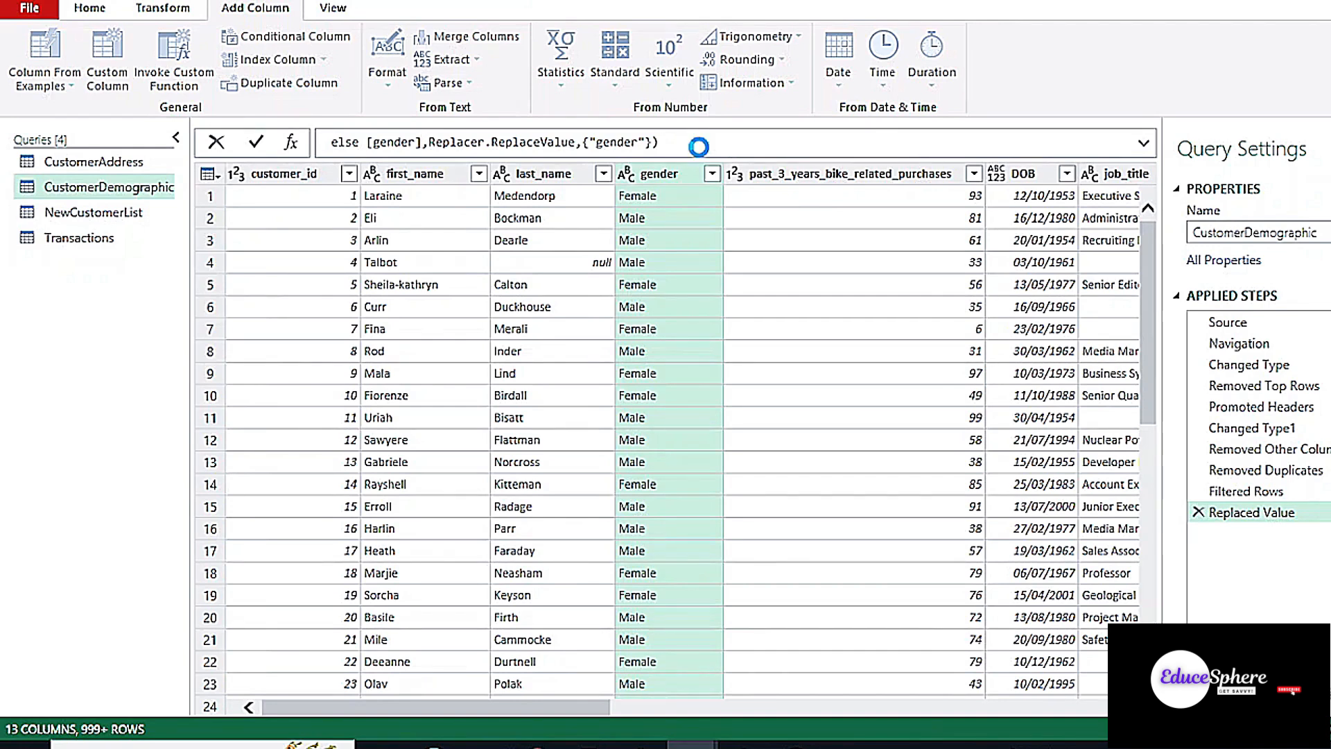
Check the gender and past_3_years_bike_related_purchases filter lists, keeping all values, and set the gender column's data type to Text
click(712, 173)
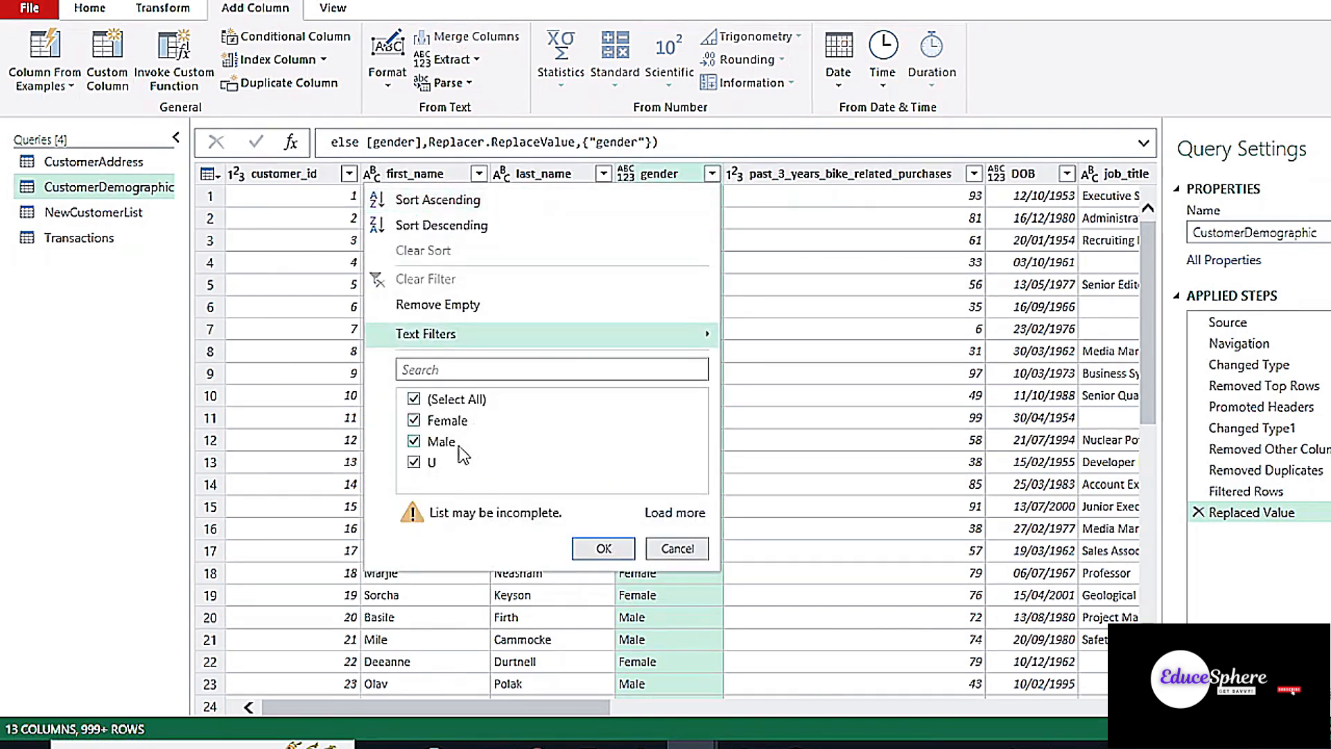
click(597, 549)
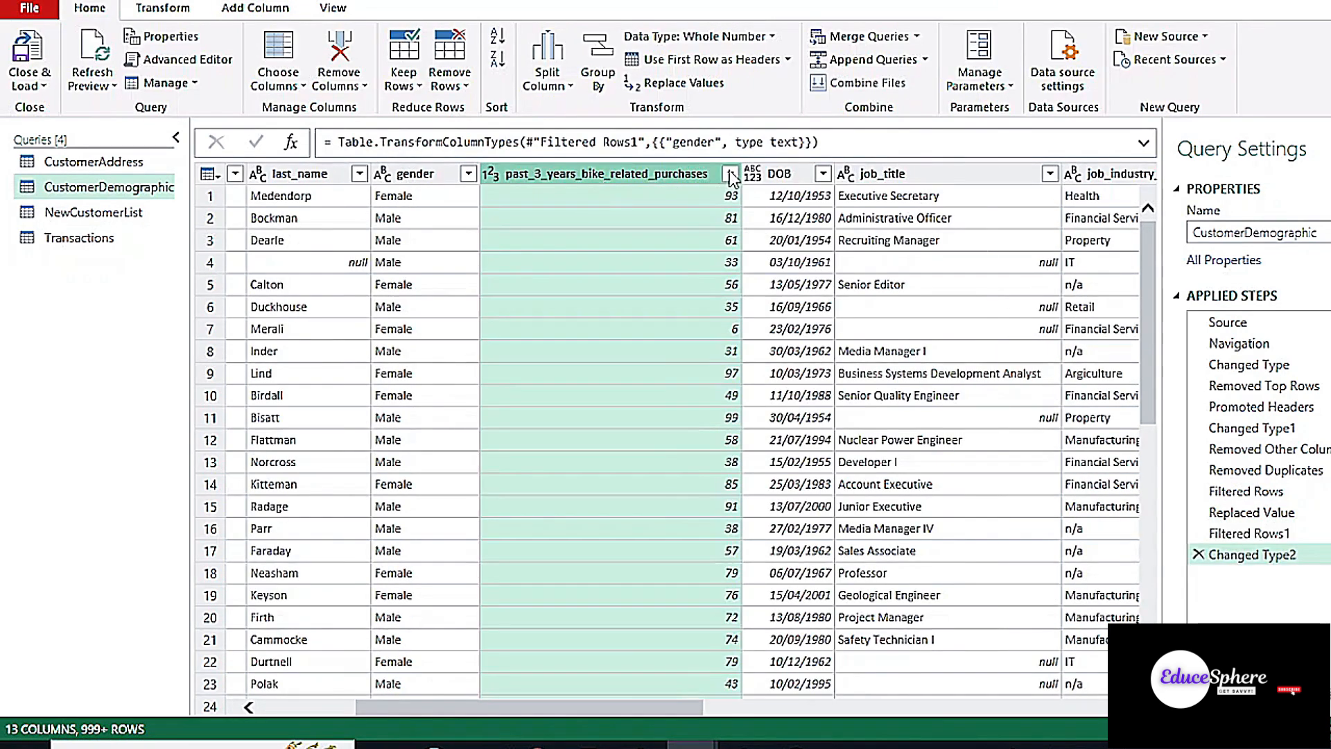
click(730, 175)
click(615, 708)
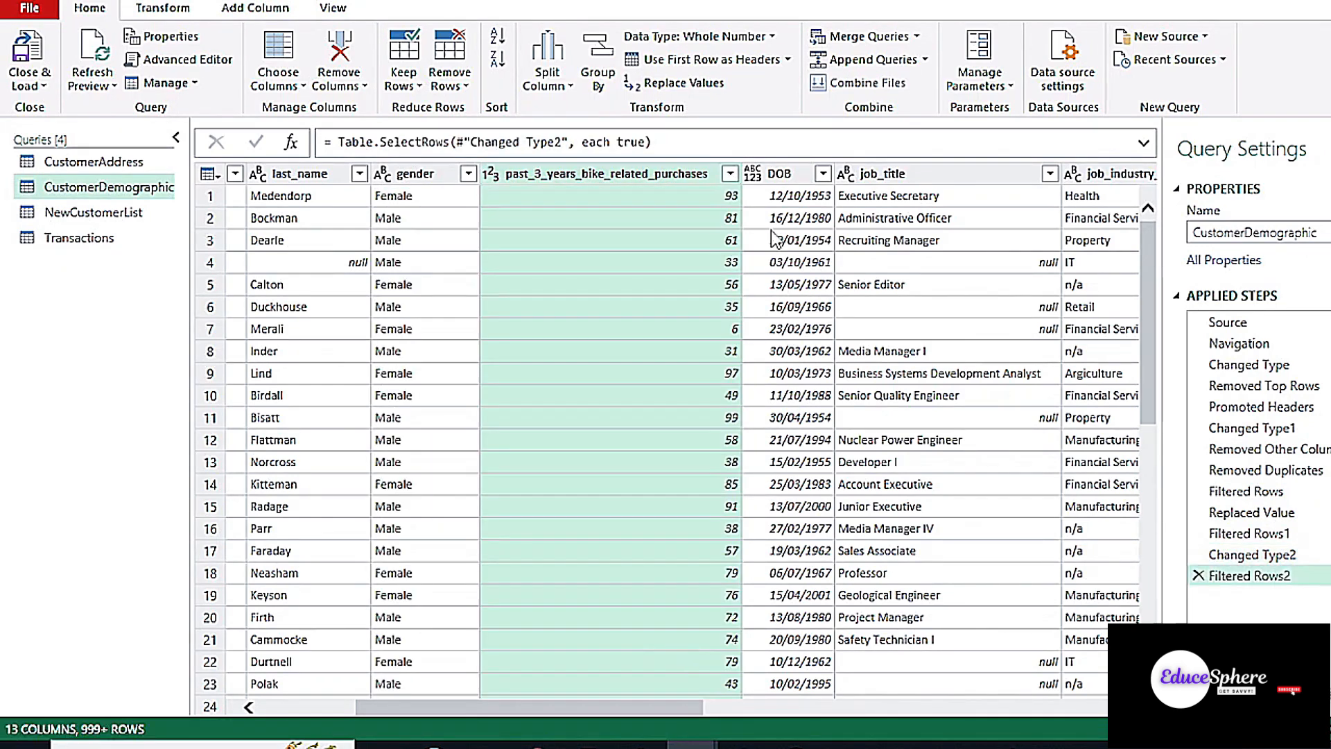
Set the DOB column's data type to Date
click(771, 202)
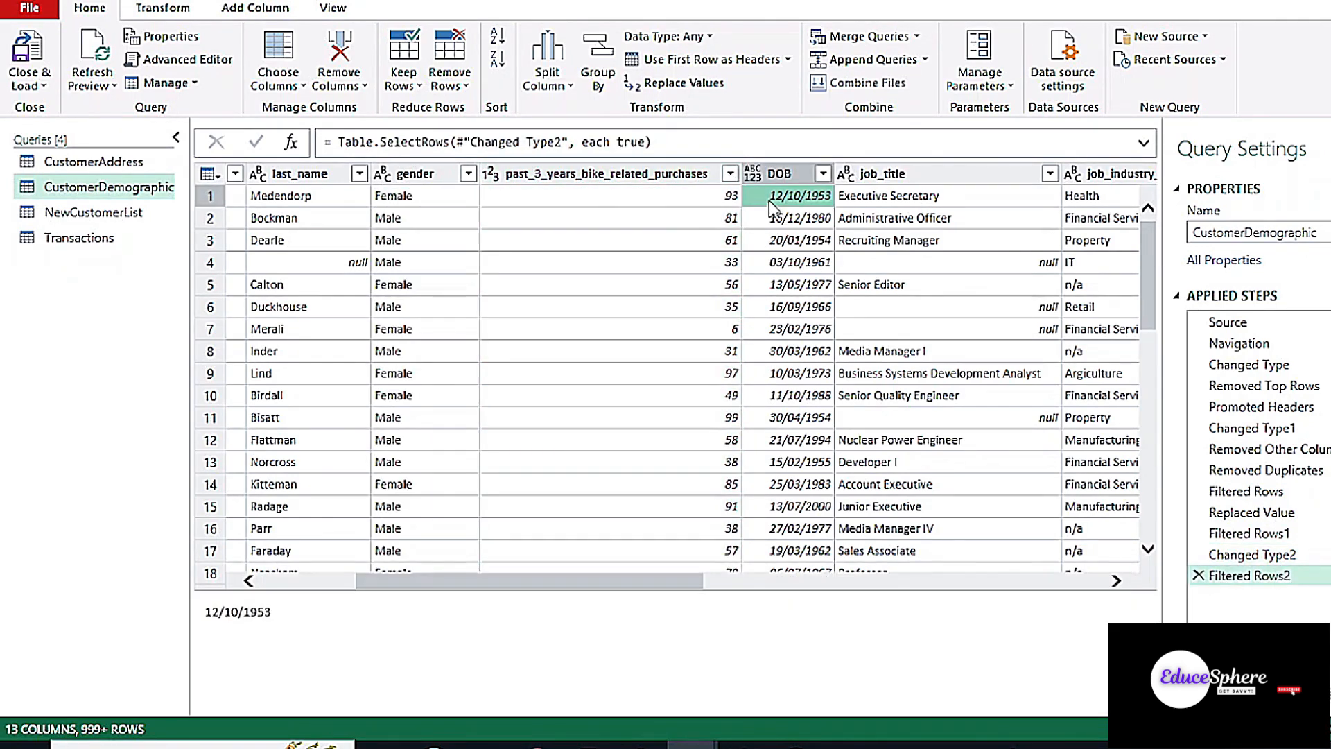
click(708, 39)
click(721, 202)
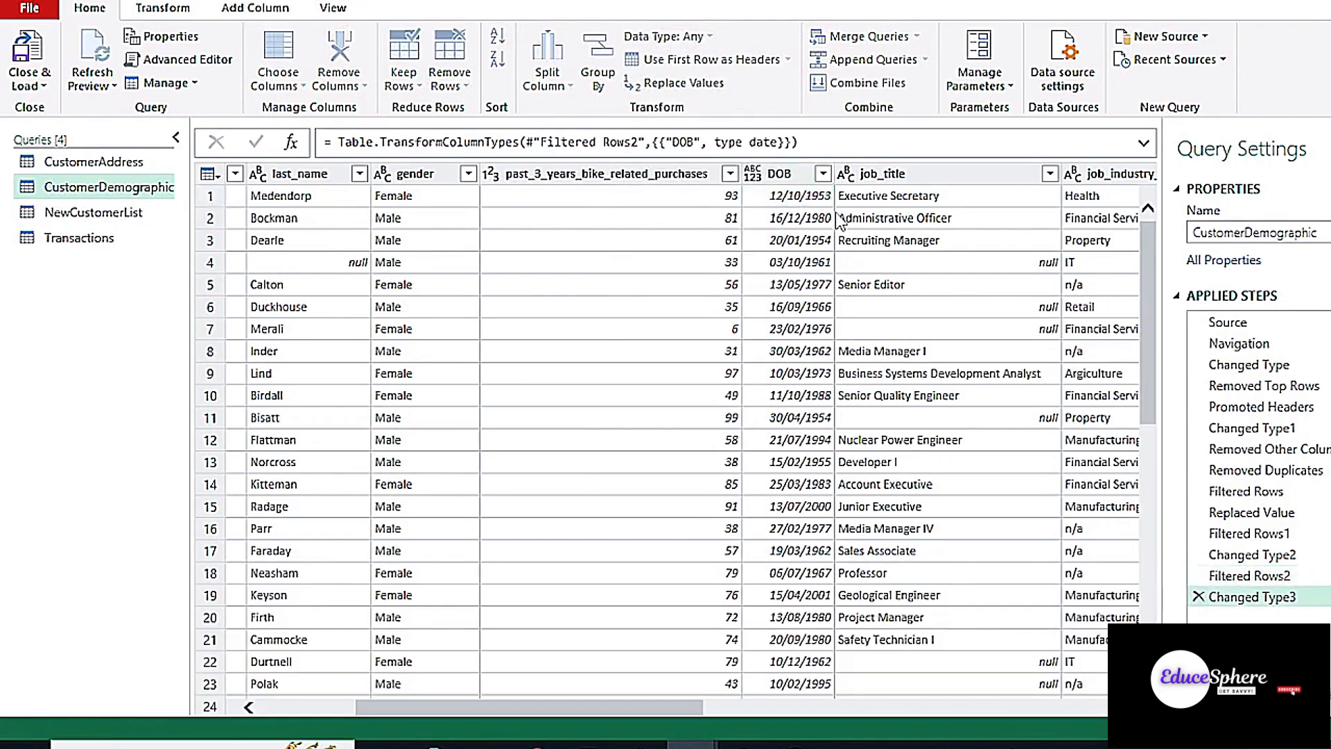
Filter the null entries out of the job_title column
drag(605, 714, 723, 713)
click(745, 173)
click(464, 420)
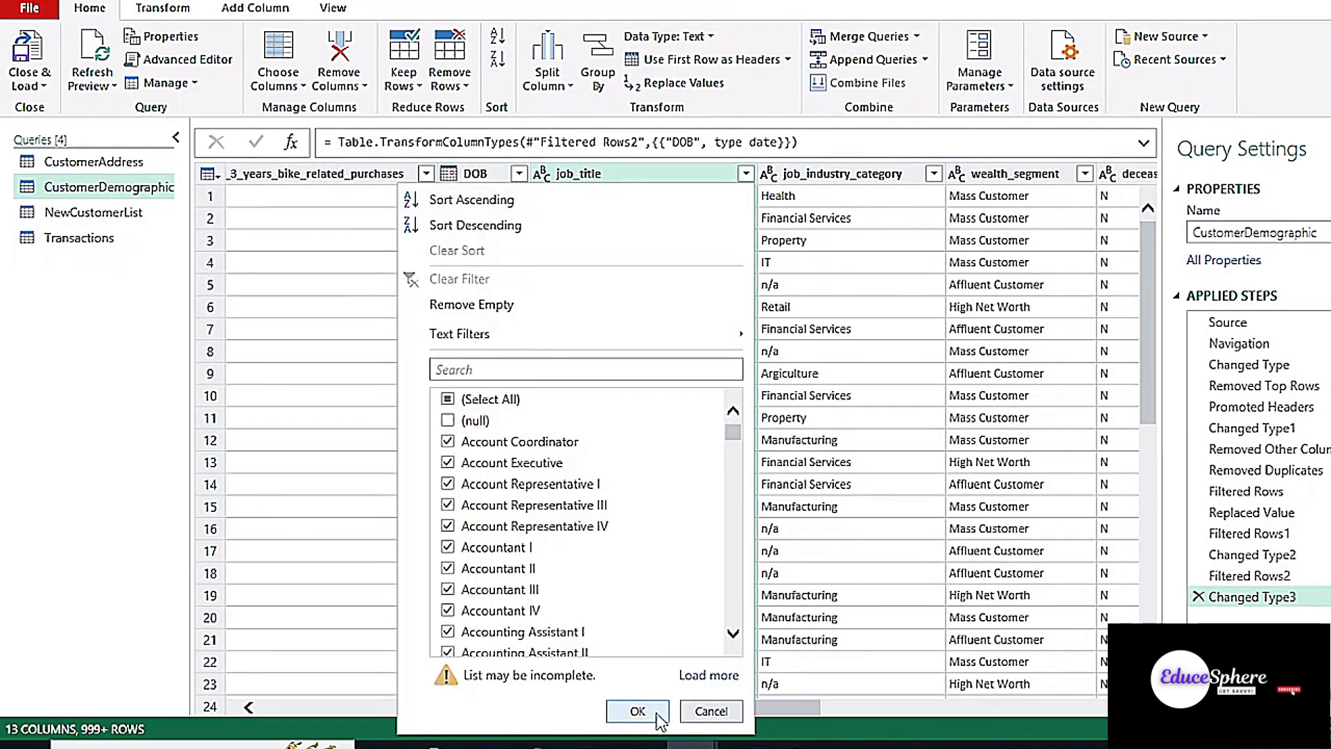
click(638, 711)
Filter the n/a entries out of the job_industry_category column
drag(618, 714, 744, 713)
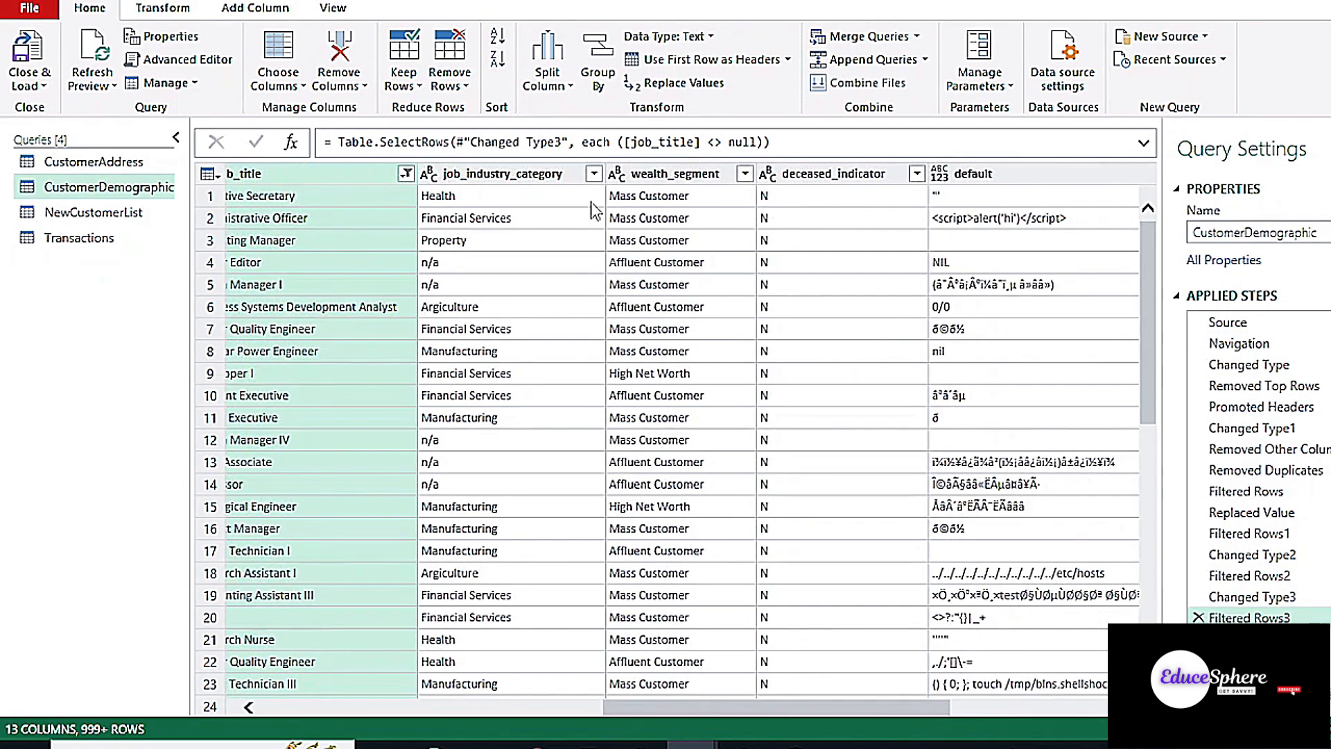
click(594, 174)
click(272, 570)
click(480, 675)
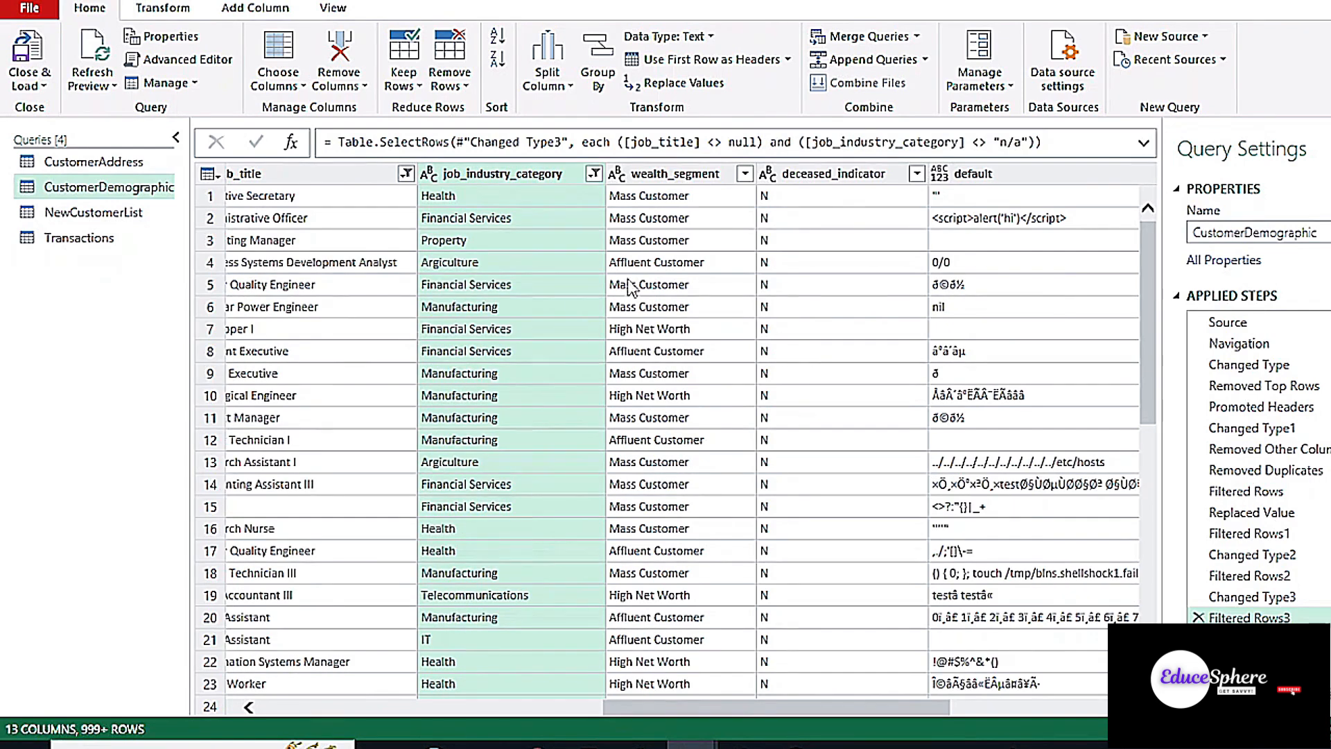
Check the wealth_segment filter values, and filter the Y entries out of the deceased_indicator column
click(744, 174)
click(657, 552)
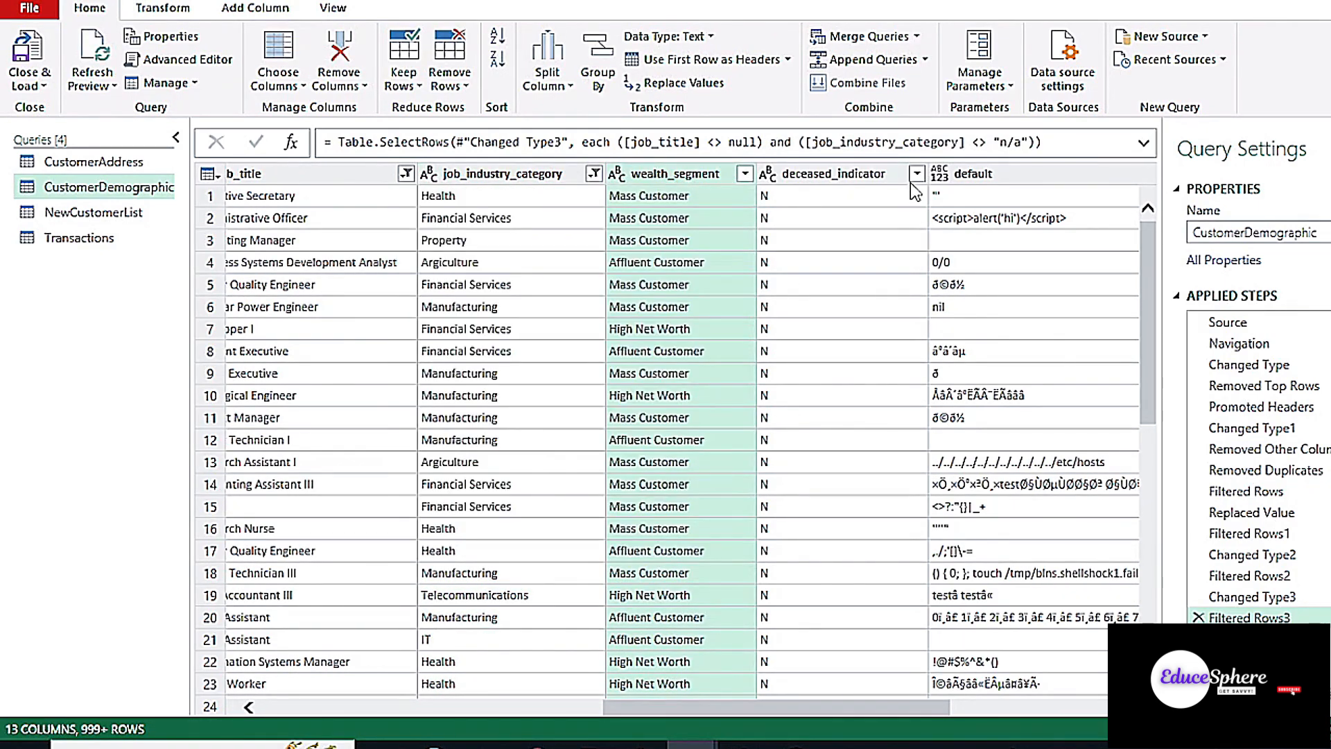
click(916, 174)
click(619, 441)
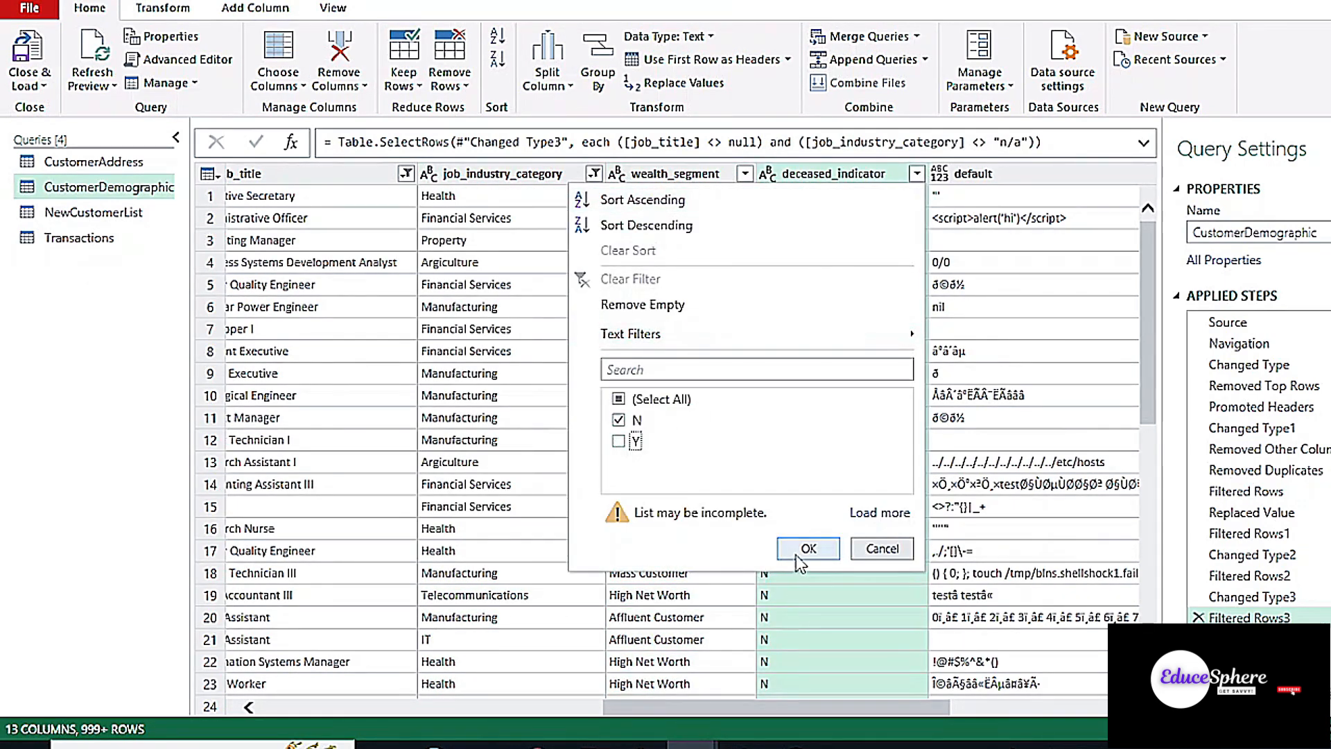
click(809, 549)
Review the values in the default column and remove that column from the table
drag(841, 705, 1018, 706)
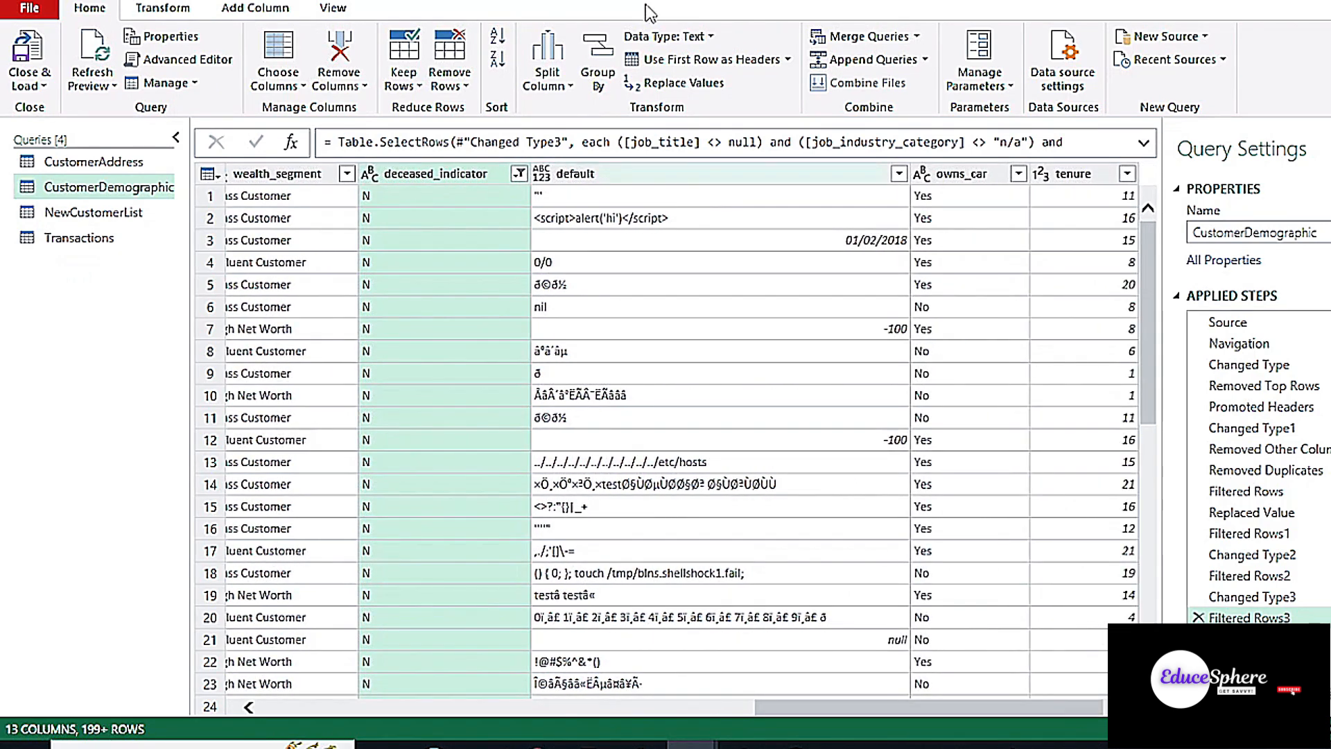
click(899, 174)
scroll(742, 444, down, 5)
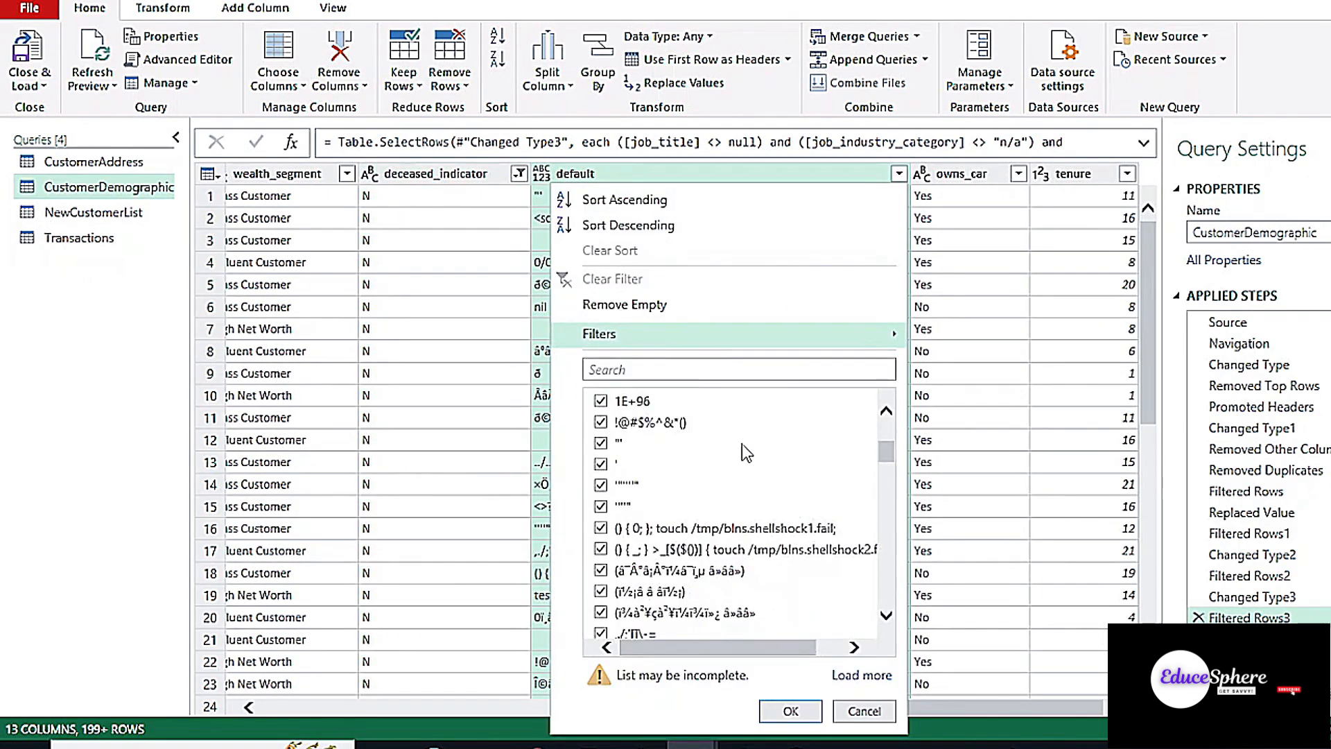
click(781, 707)
click(339, 86)
click(346, 121)
Filter the null entries out of the tenure column
drag(872, 710, 880, 710)
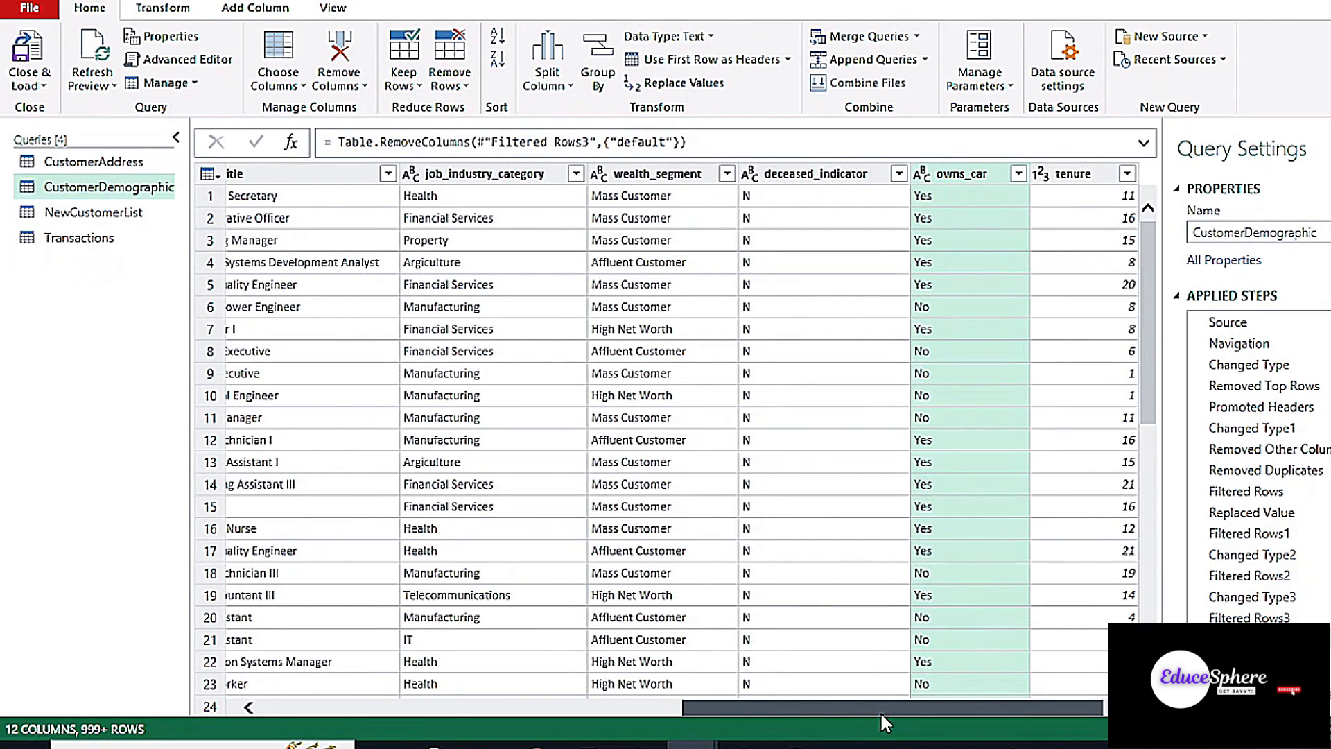
click(950, 197)
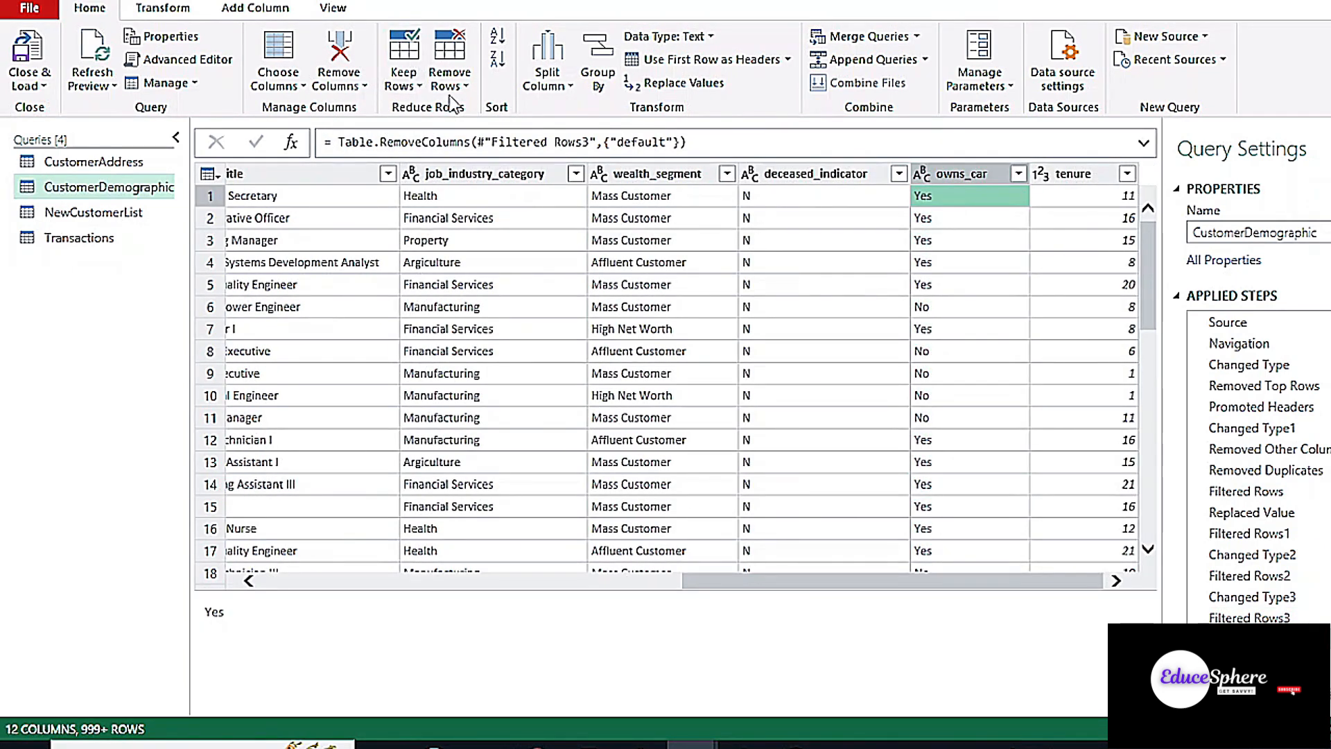
click(1127, 174)
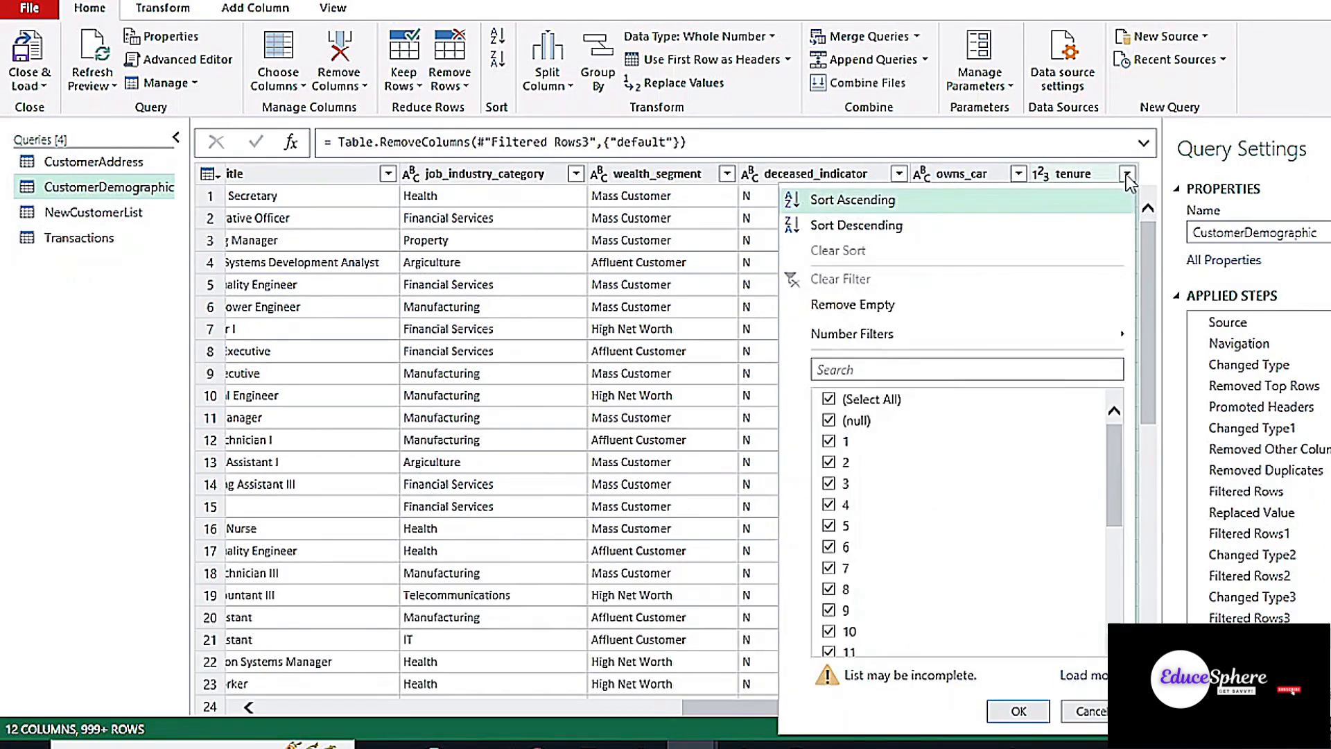
click(857, 420)
click(1020, 708)
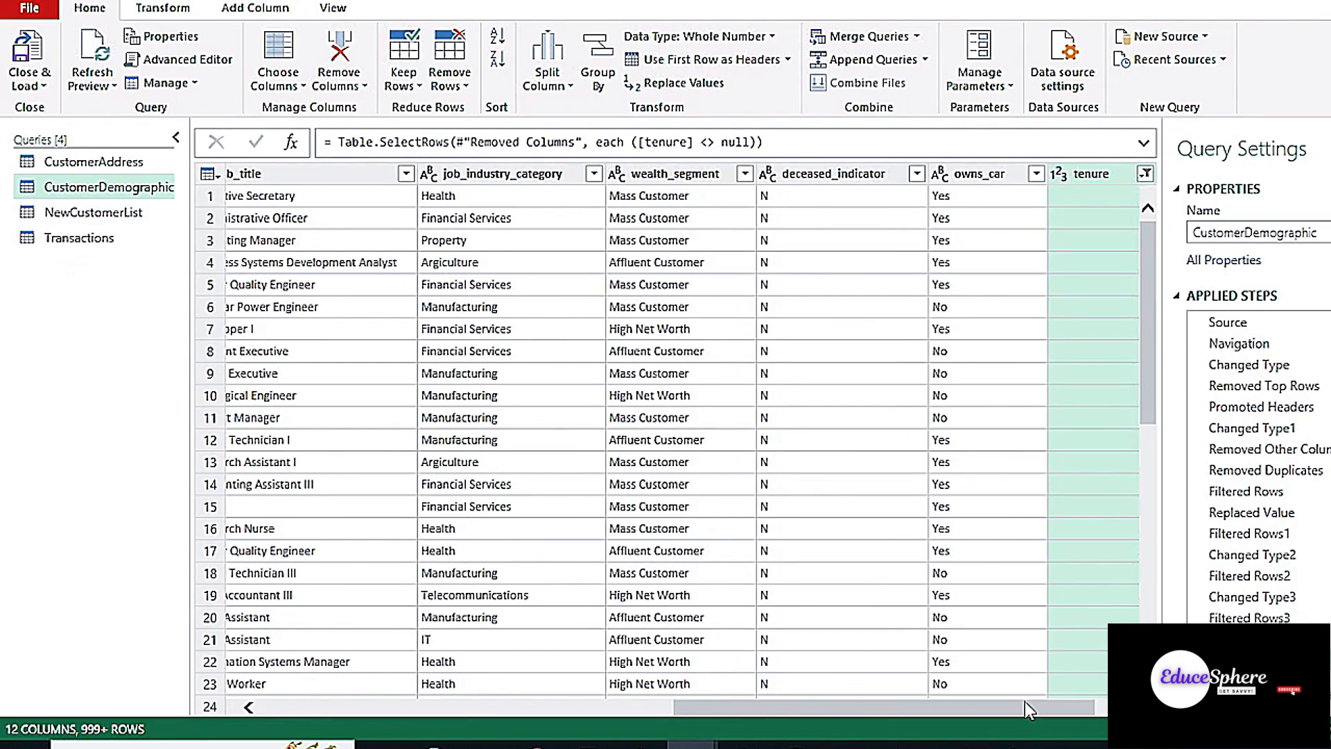
Add an Age column calculated from the DOB column
drag(1025, 706, 413, 706)
drag(539, 705, 686, 704)
click(256, 8)
click(709, 173)
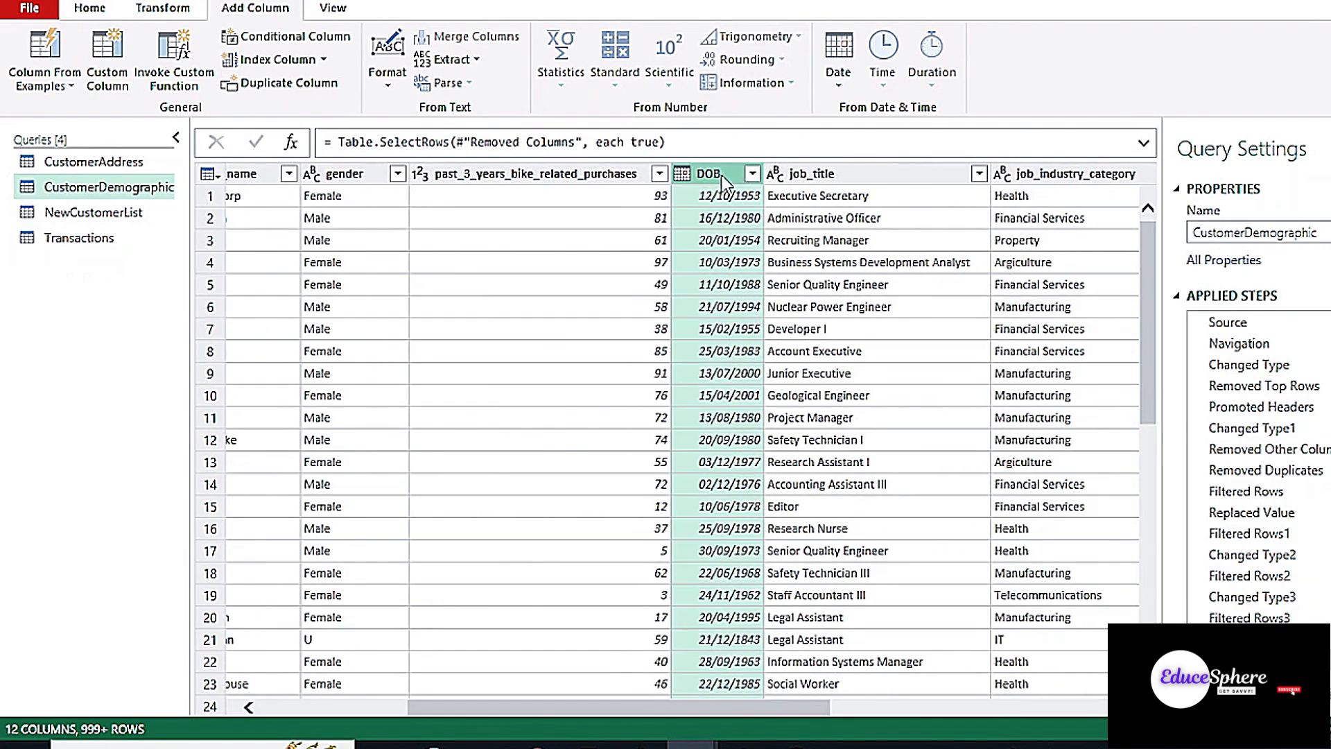
click(838, 62)
click(866, 109)
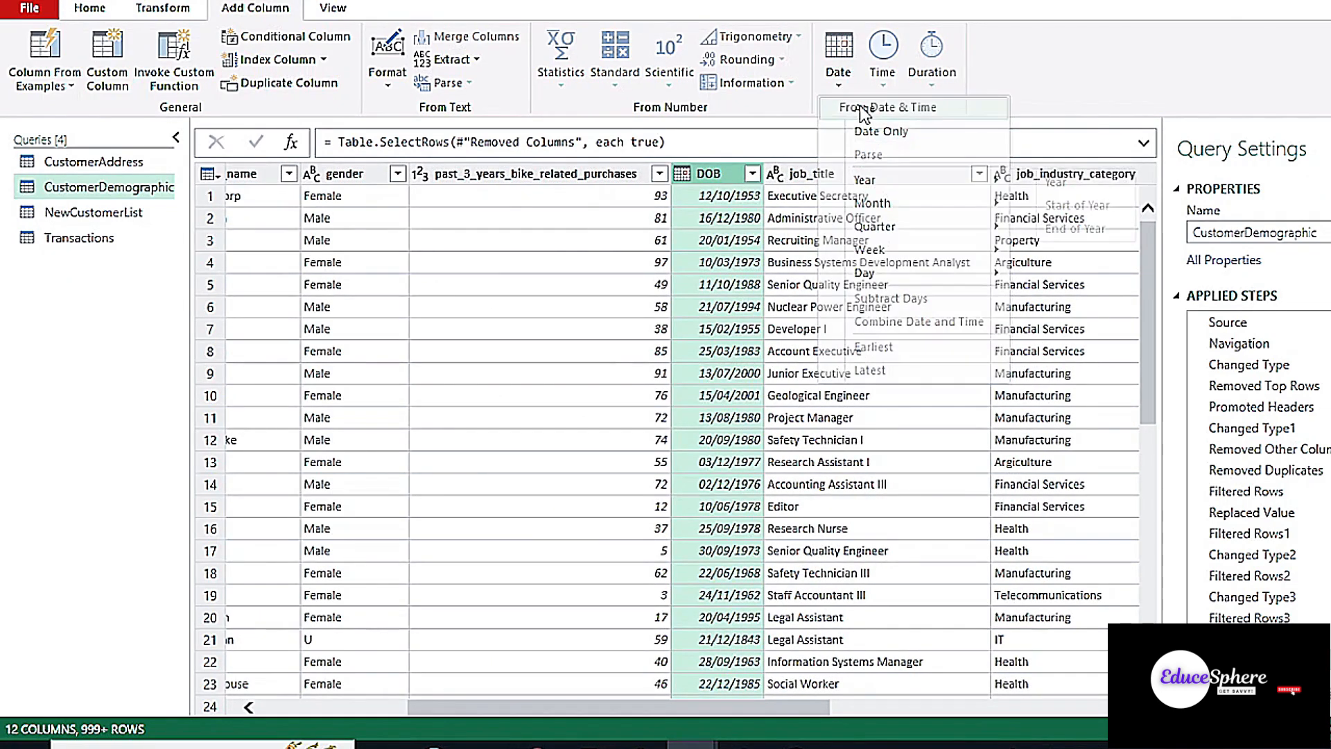
Transform the Age column's durations into total years
right_click(1076, 172)
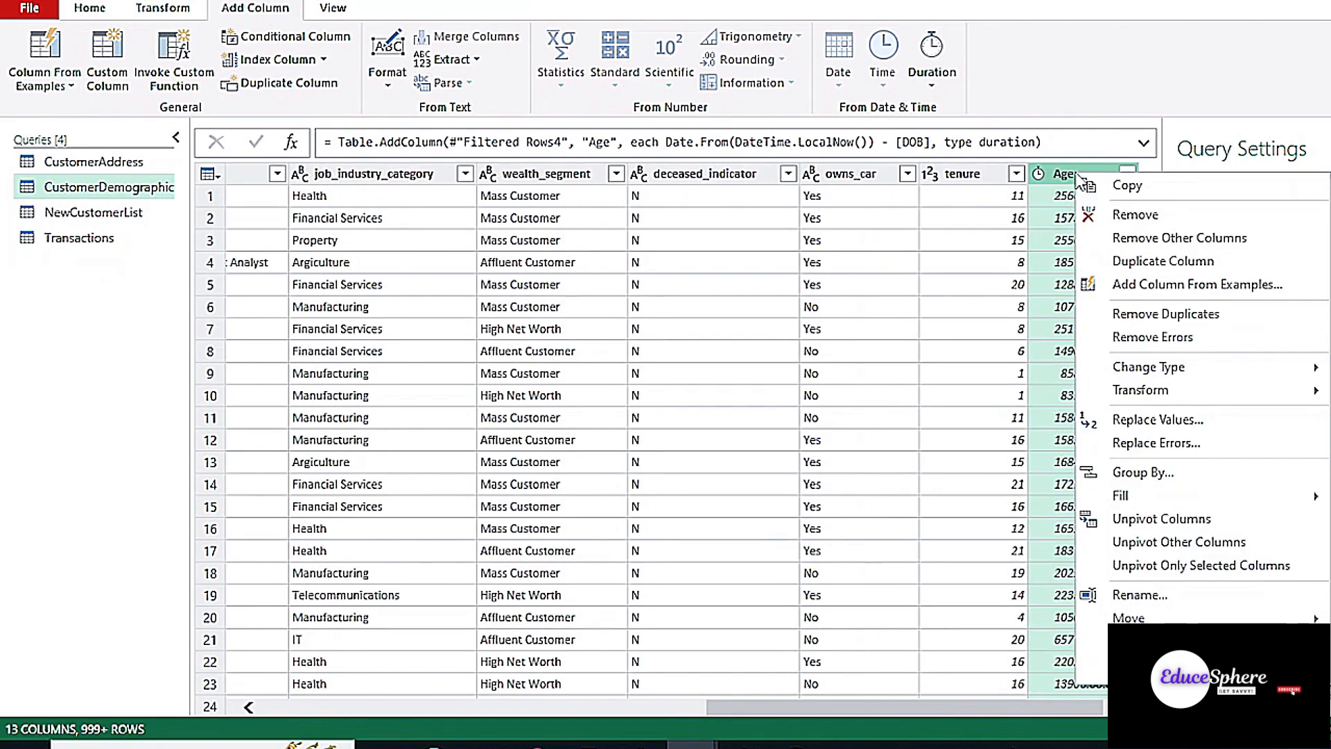
mouse_move(1183, 362)
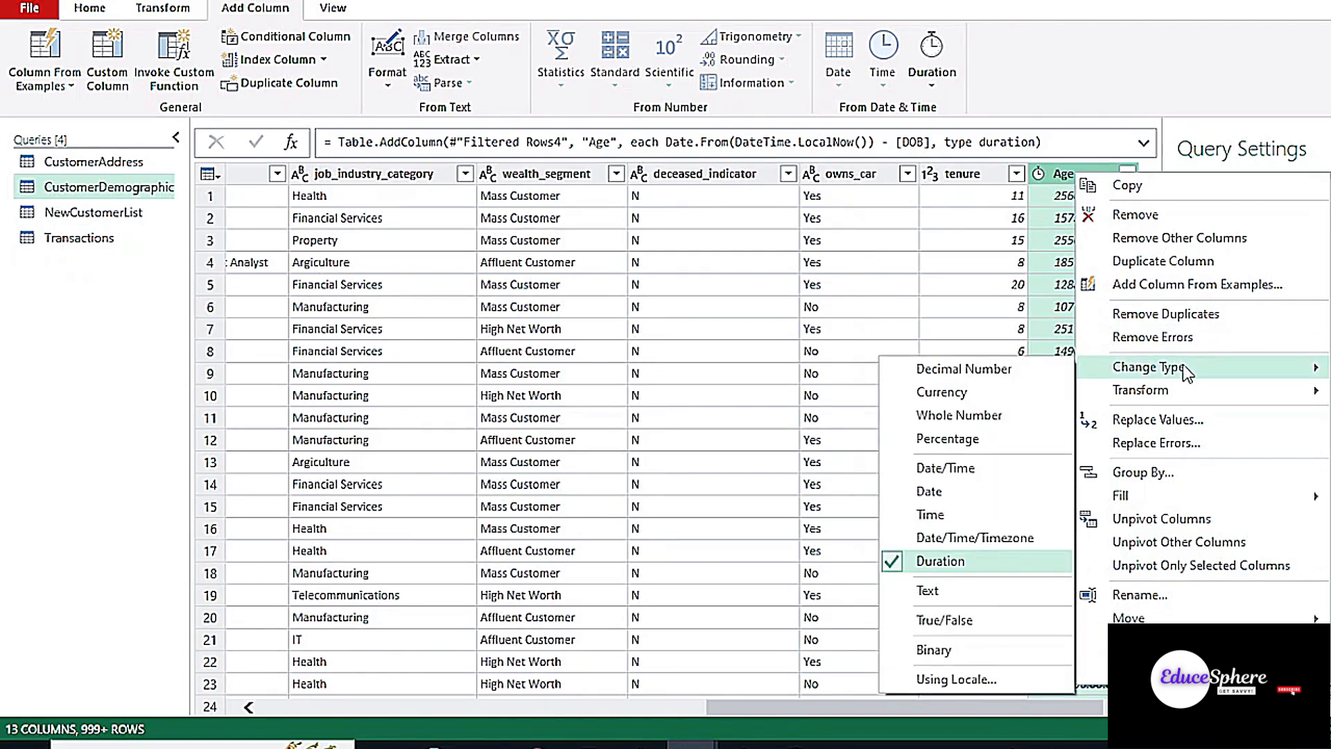
mouse_move(1151, 390)
click(1007, 484)
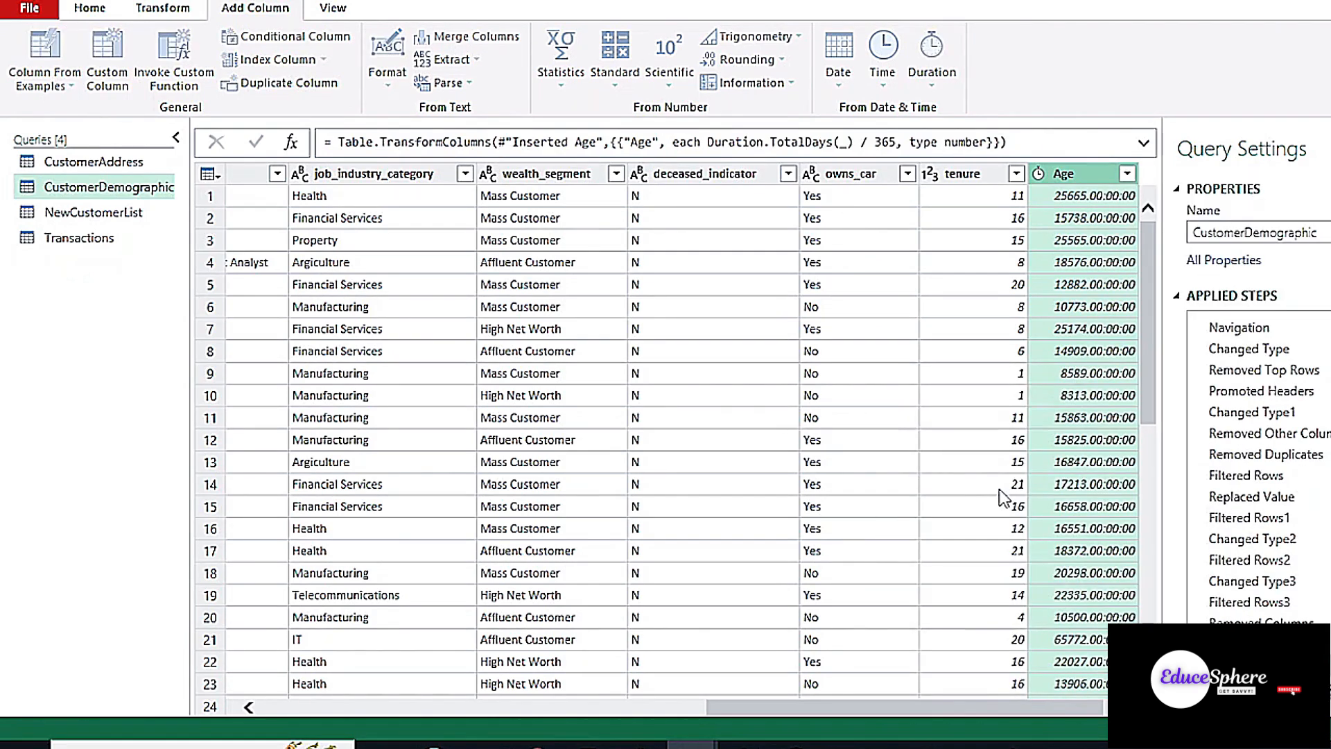
Round the Age column's values up to whole numbers
right_click(1094, 197)
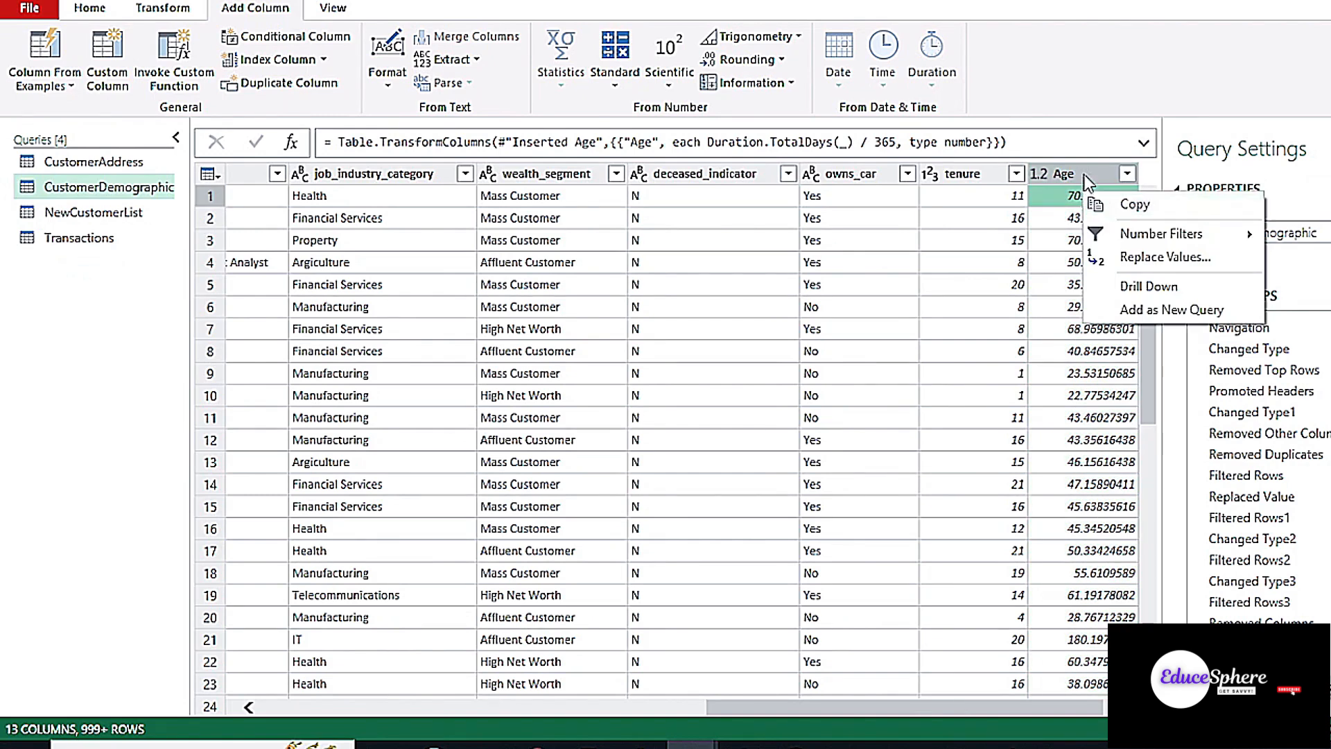
right_click(1084, 174)
mouse_move(1154, 374)
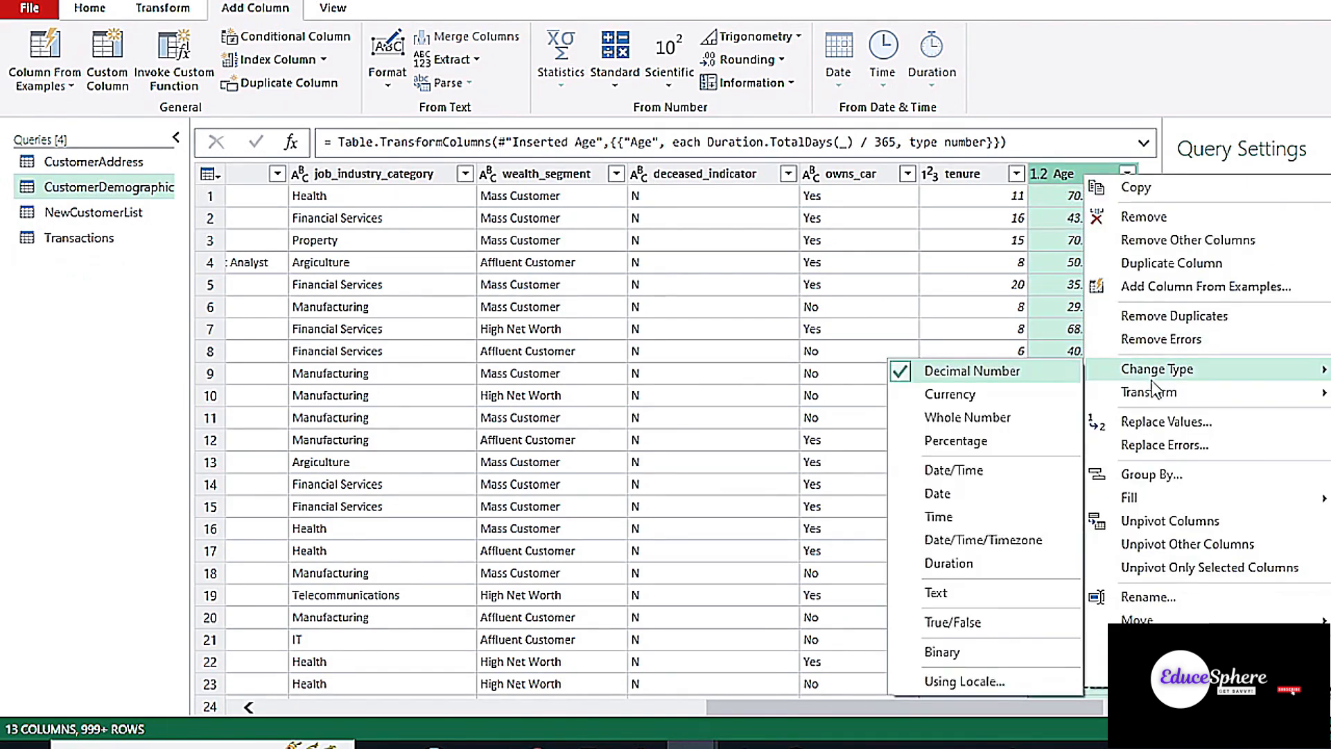
mouse_move(1074, 395)
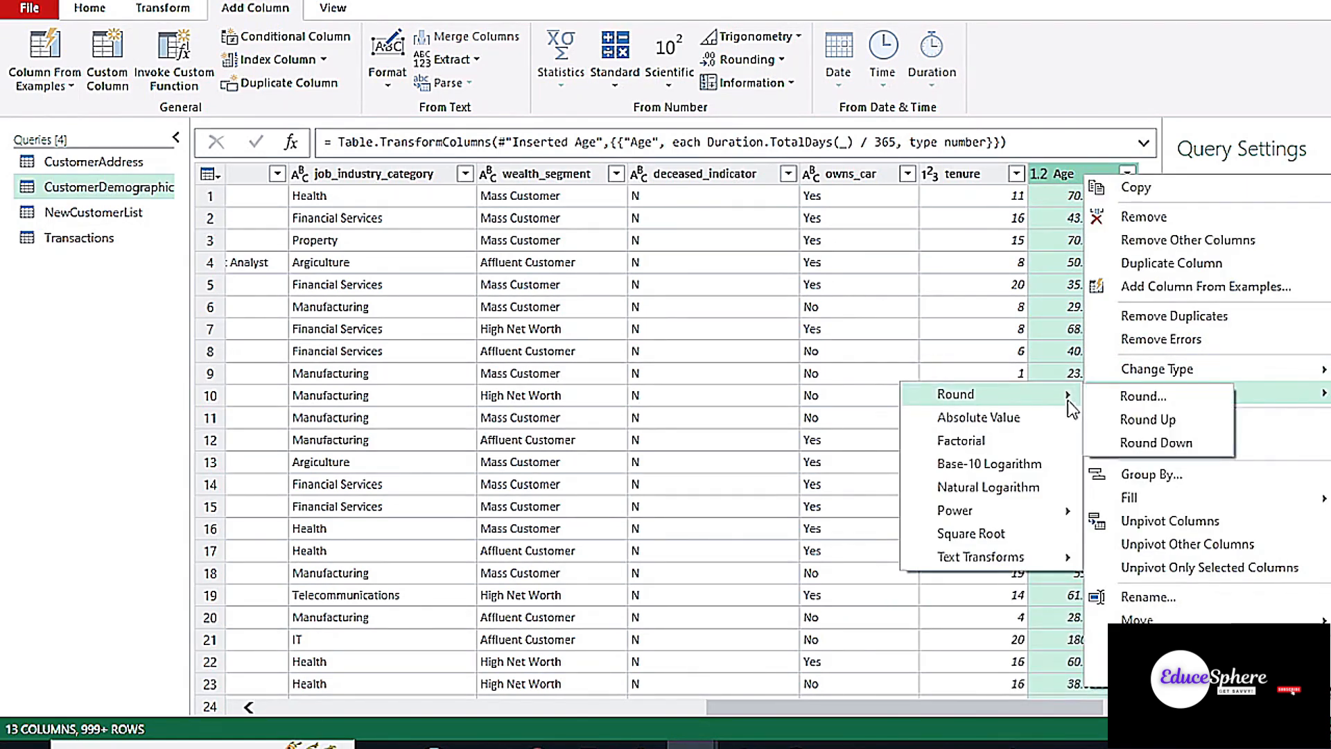
click(1146, 420)
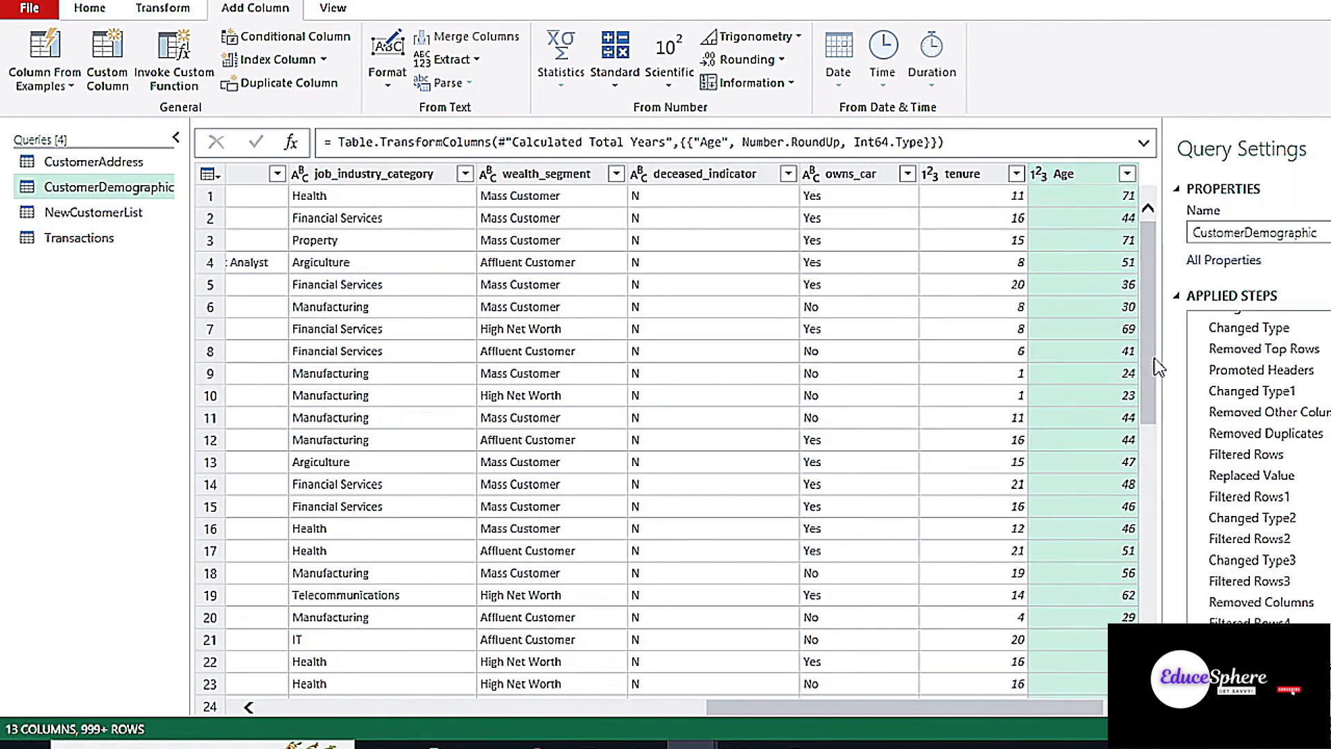
Filter the null entries out of the Age column
click(1128, 175)
click(829, 420)
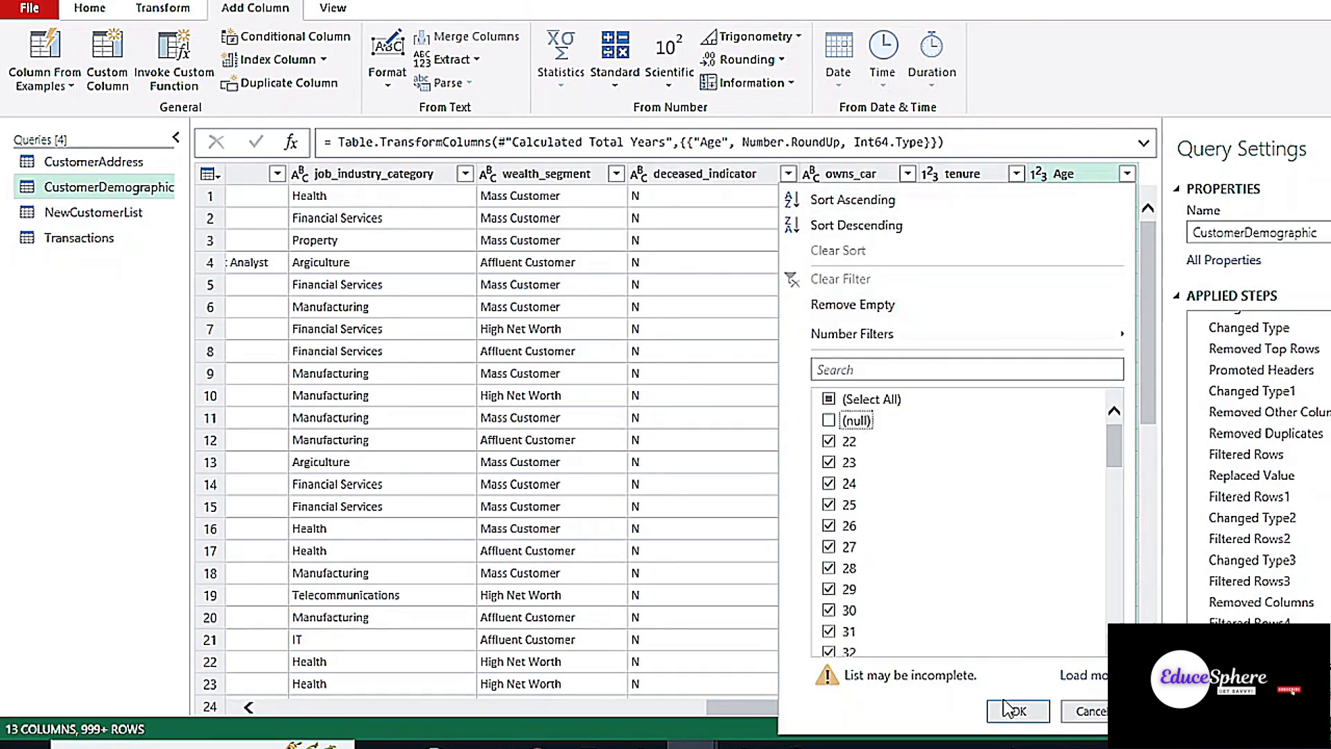
drag(1115, 463, 1114, 600)
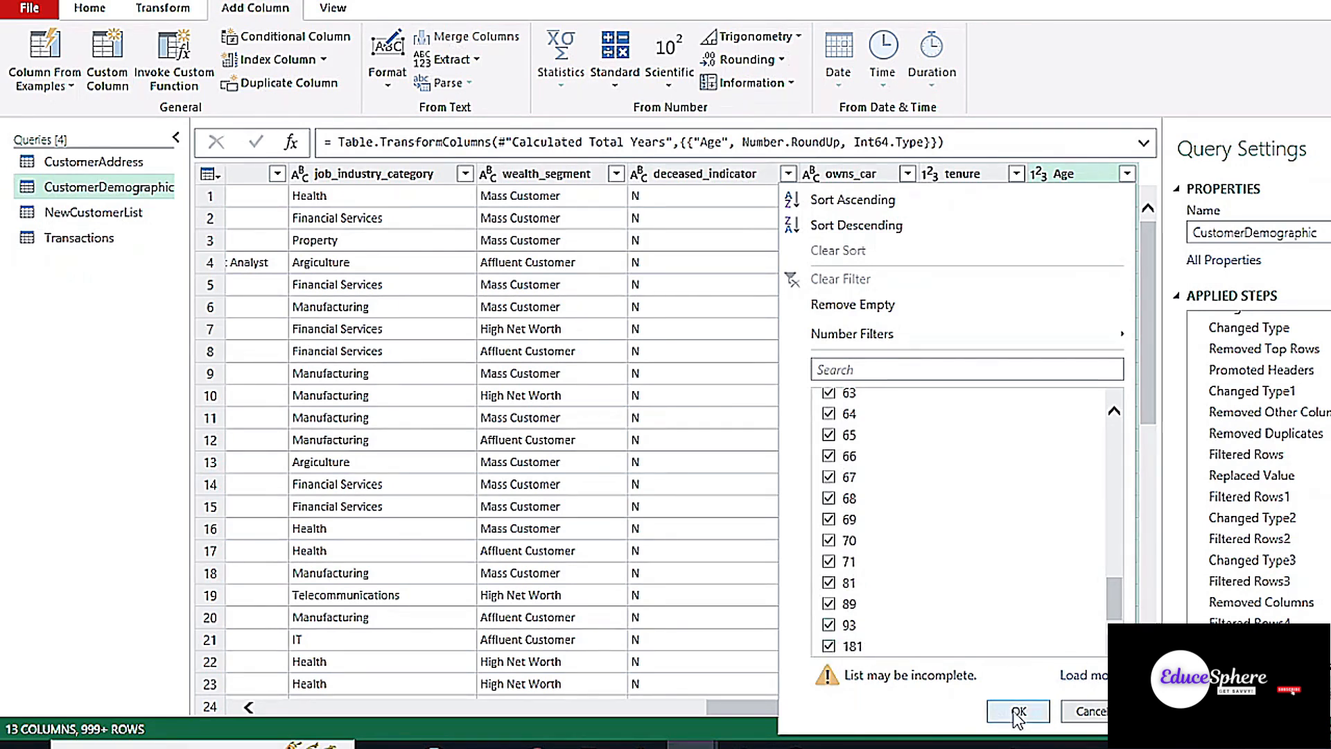
drag(1113, 602, 1120, 405)
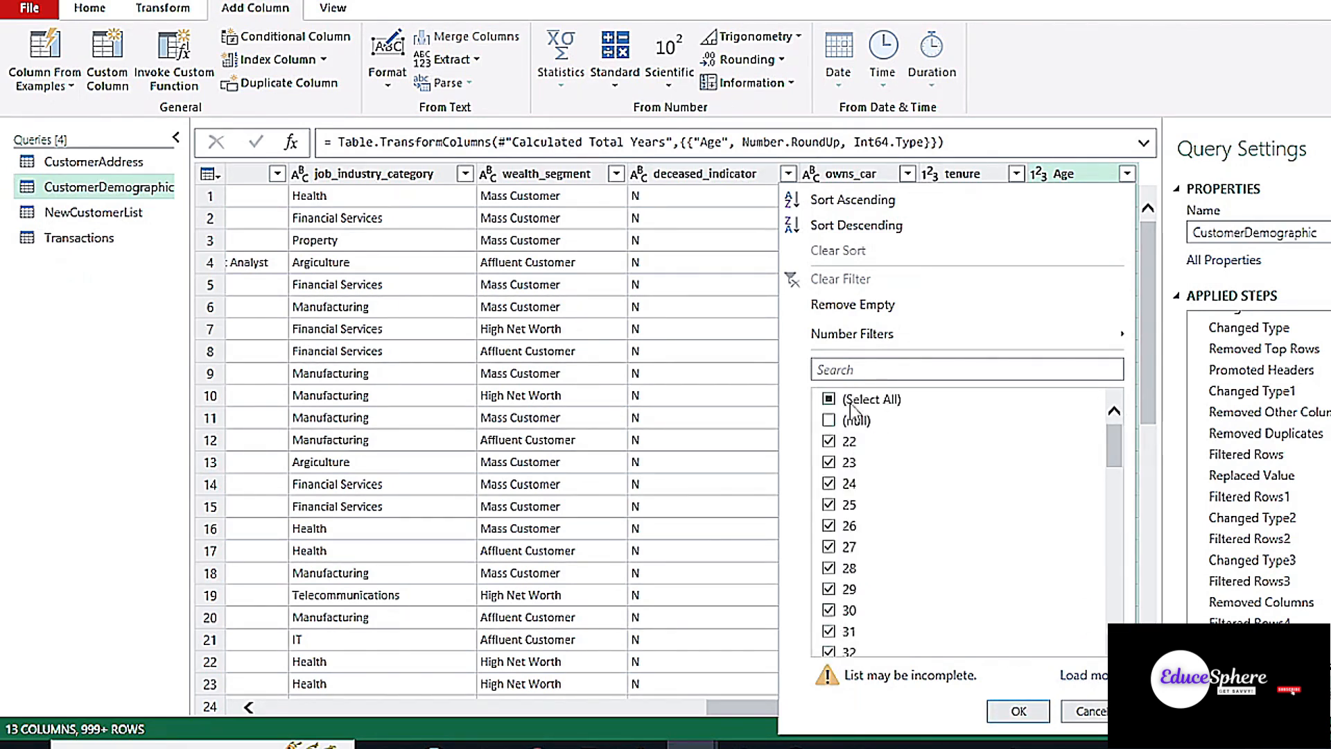
click(1018, 710)
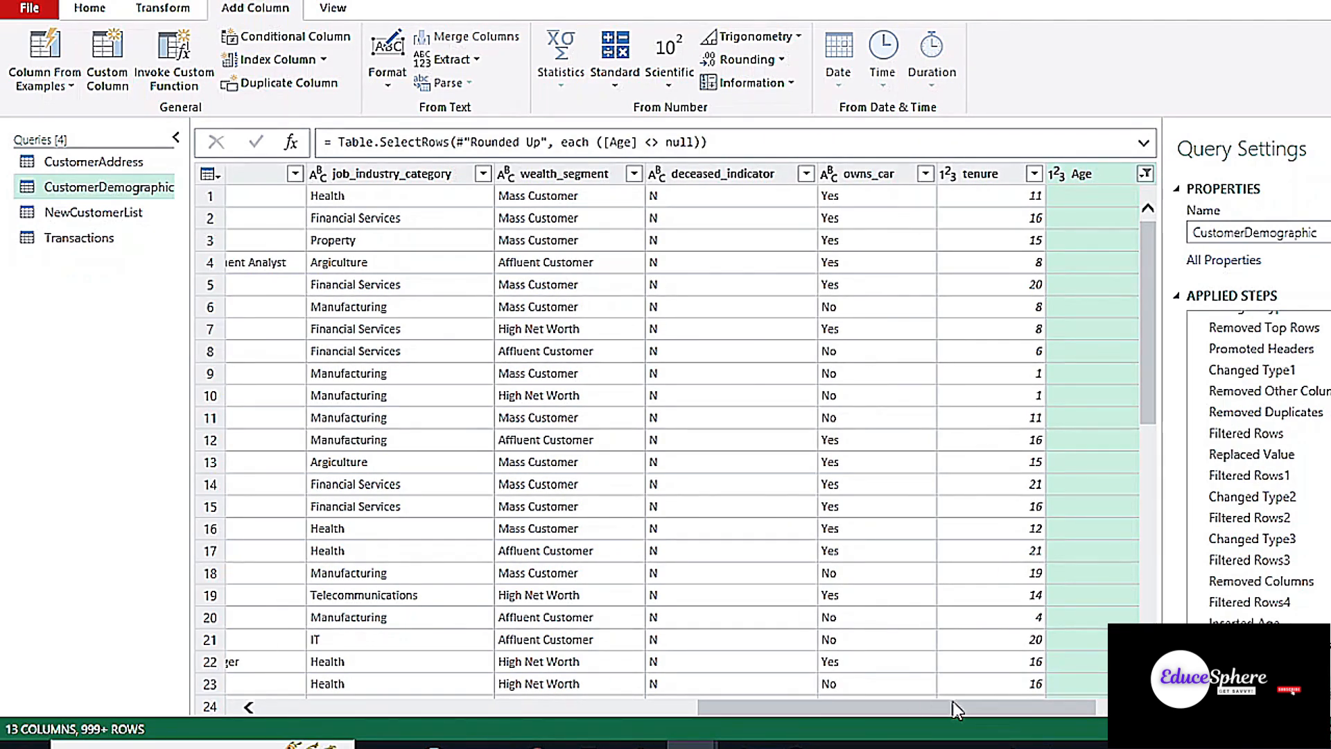
drag(954, 702, 961, 701)
Remove the top 1 row, containing the data note, from the CustomerAddress query
click(97, 10)
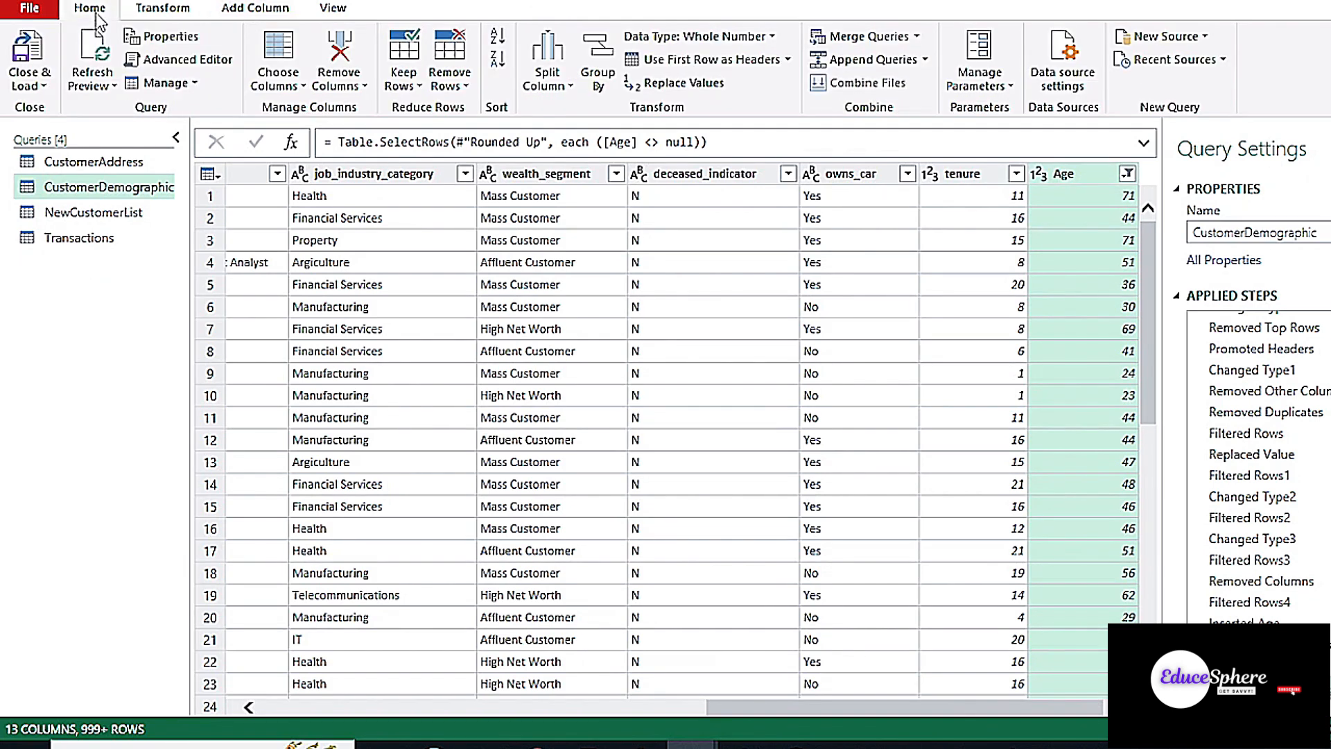
click(111, 163)
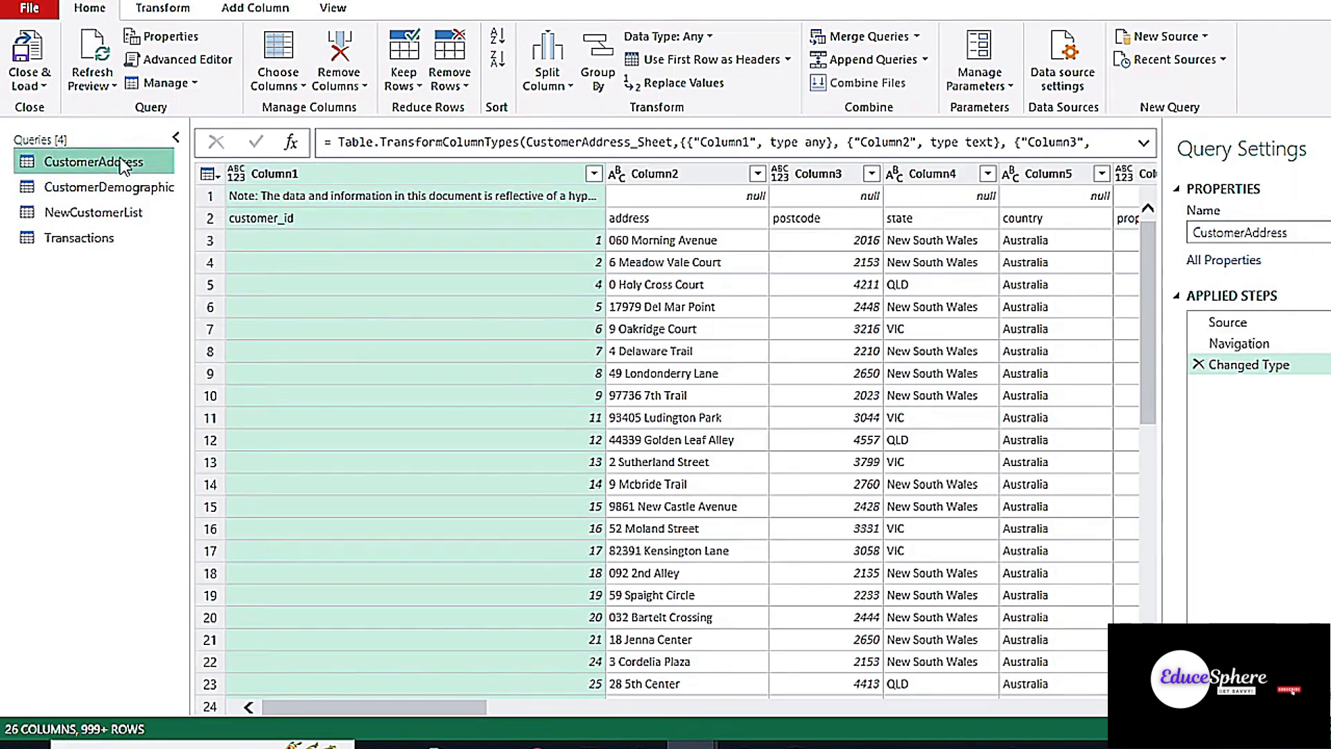
click(205, 197)
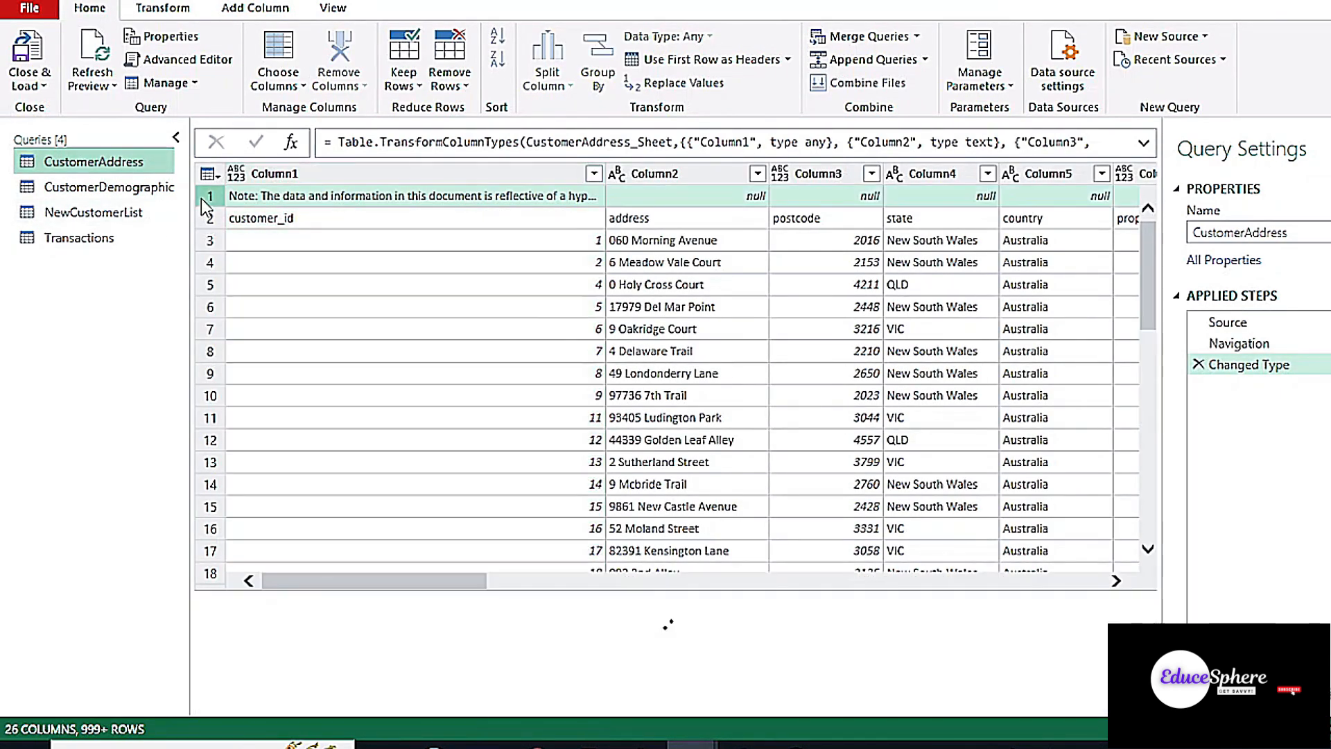
click(449, 76)
click(488, 134)
text(1)
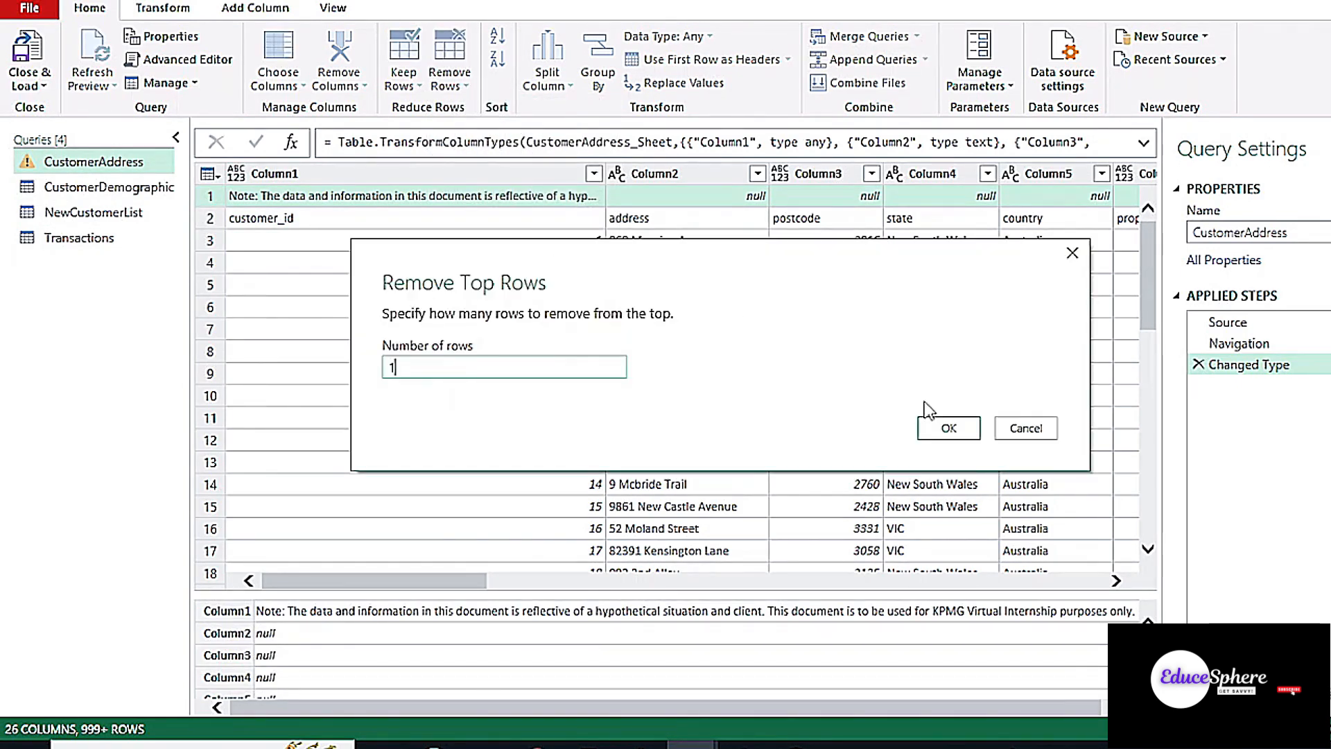
click(949, 427)
Promote the first row to headers and remove duplicates based on the customer_id column
click(788, 59)
click(768, 90)
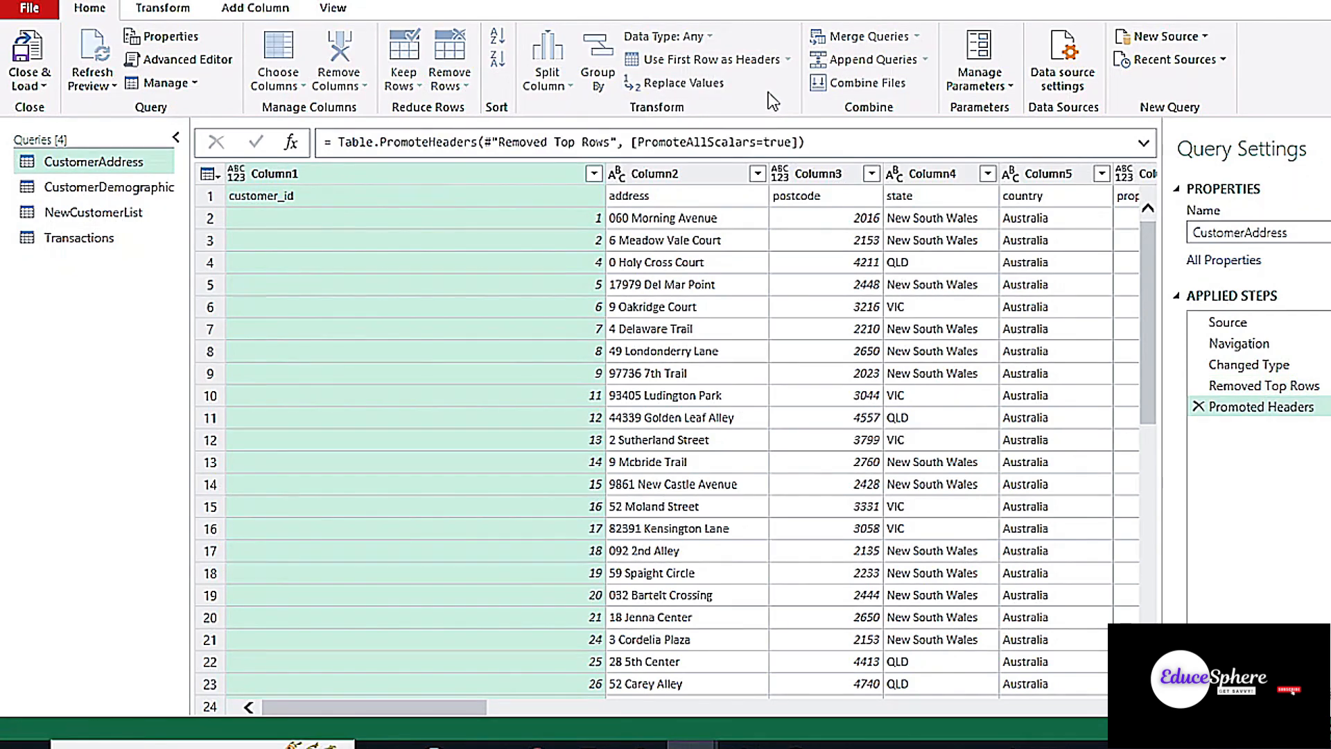
right_click(262, 175)
click(390, 314)
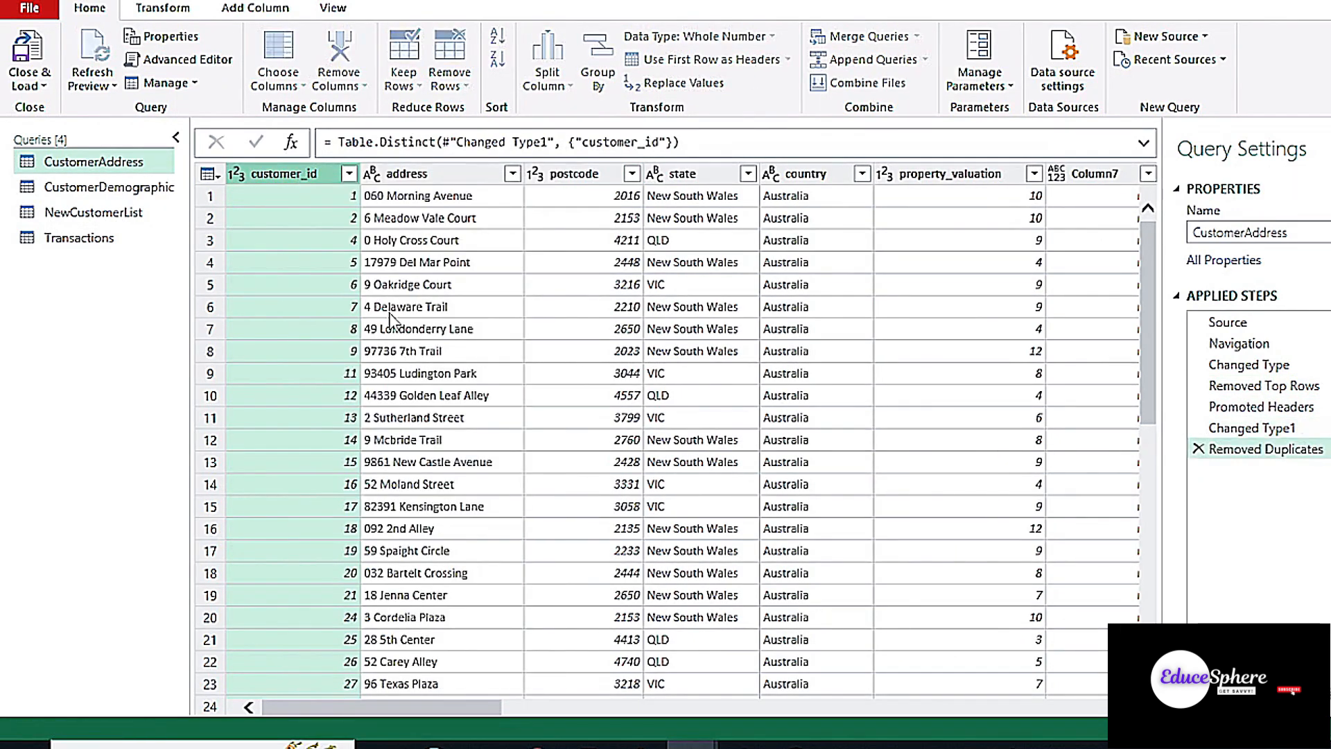
Check the address and postcode filter lists for invalid entries, keeping every value selected
click(385, 201)
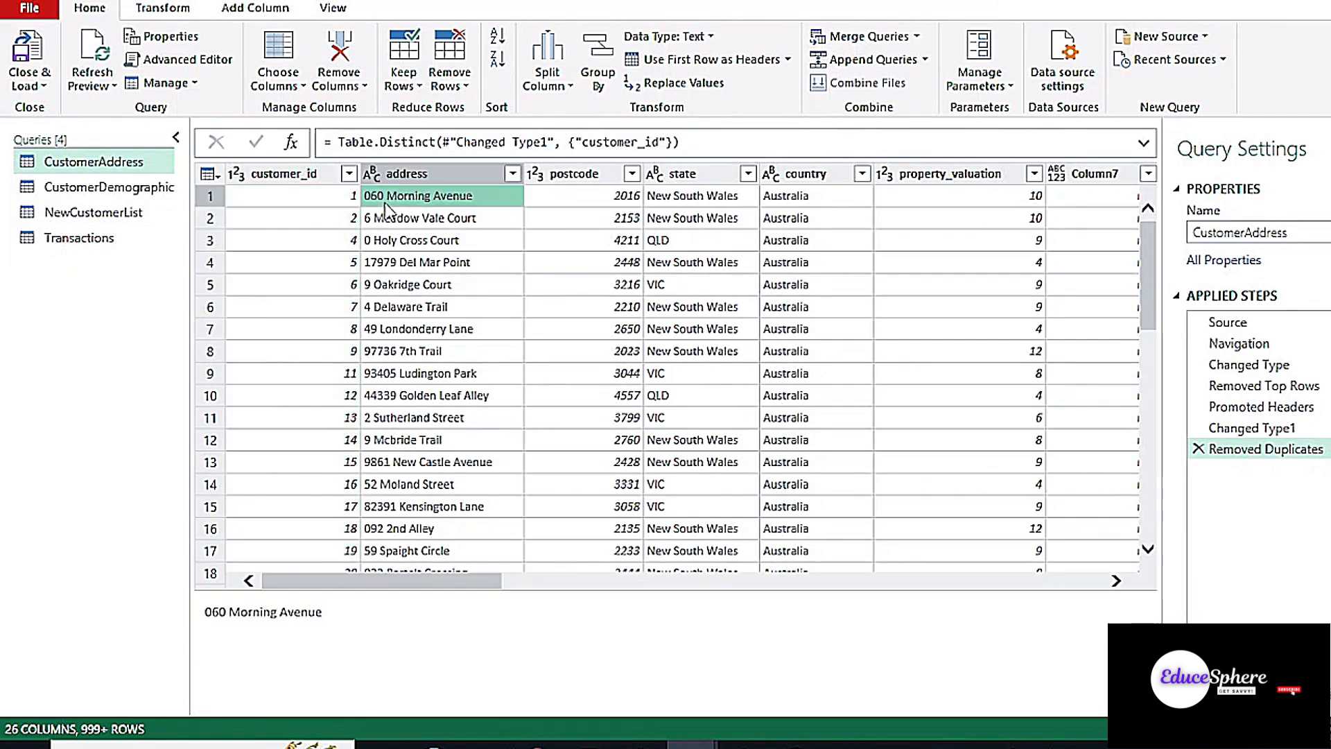
click(553, 194)
click(441, 201)
click(416, 173)
click(512, 173)
click(404, 712)
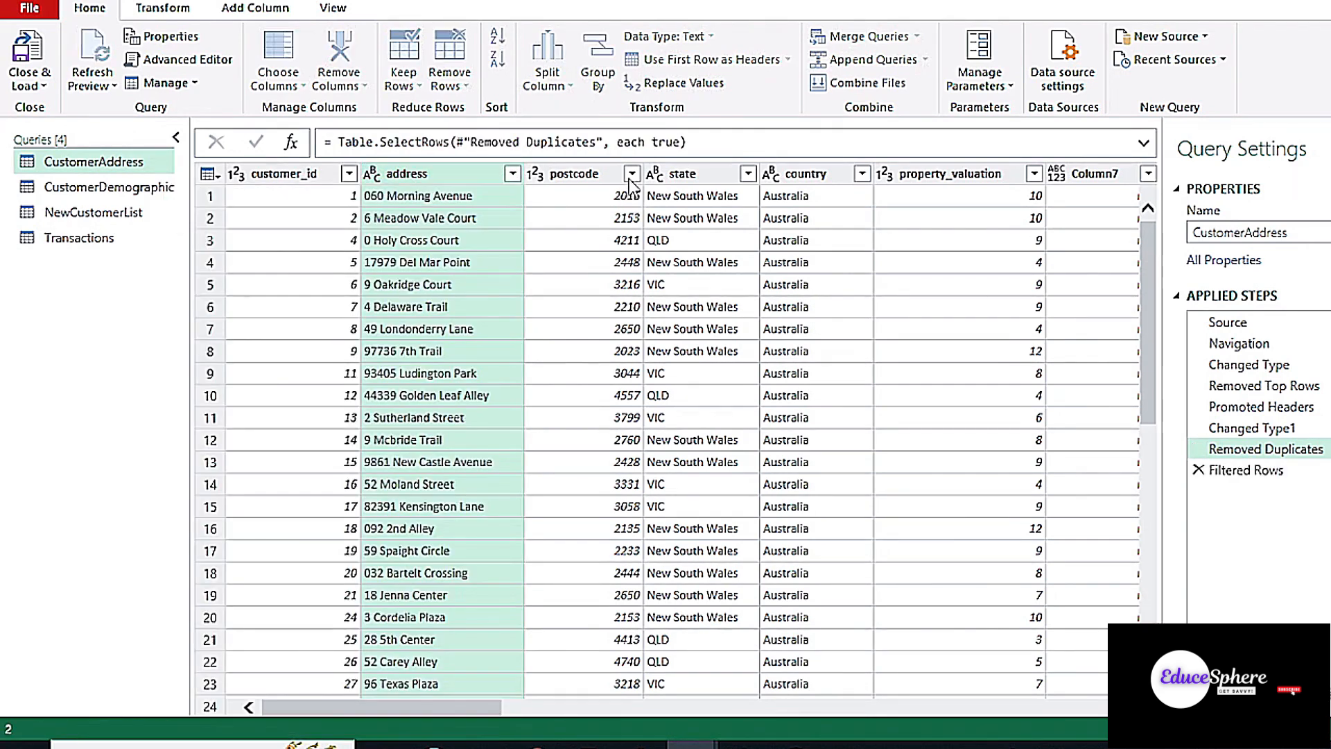
click(632, 173)
click(523, 707)
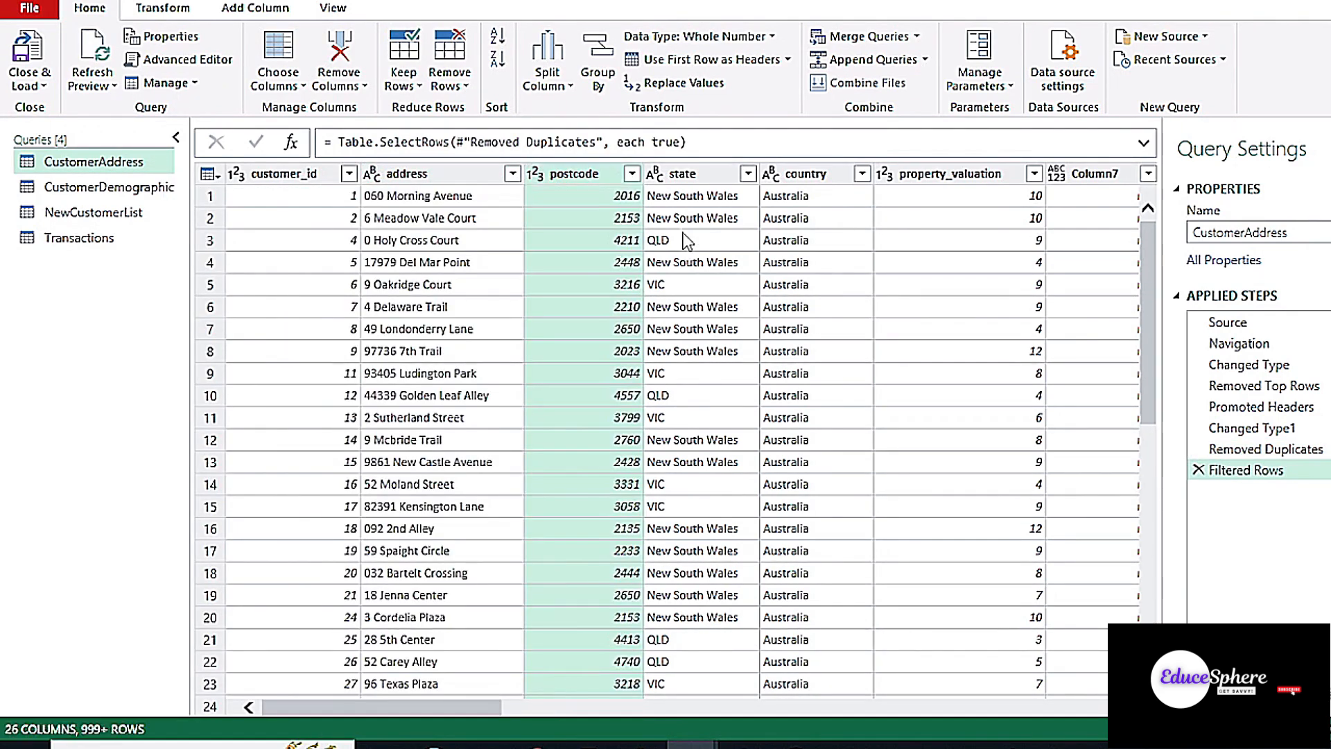
Replace Victoria with VIC in the state column, matching entire cell contents
click(748, 174)
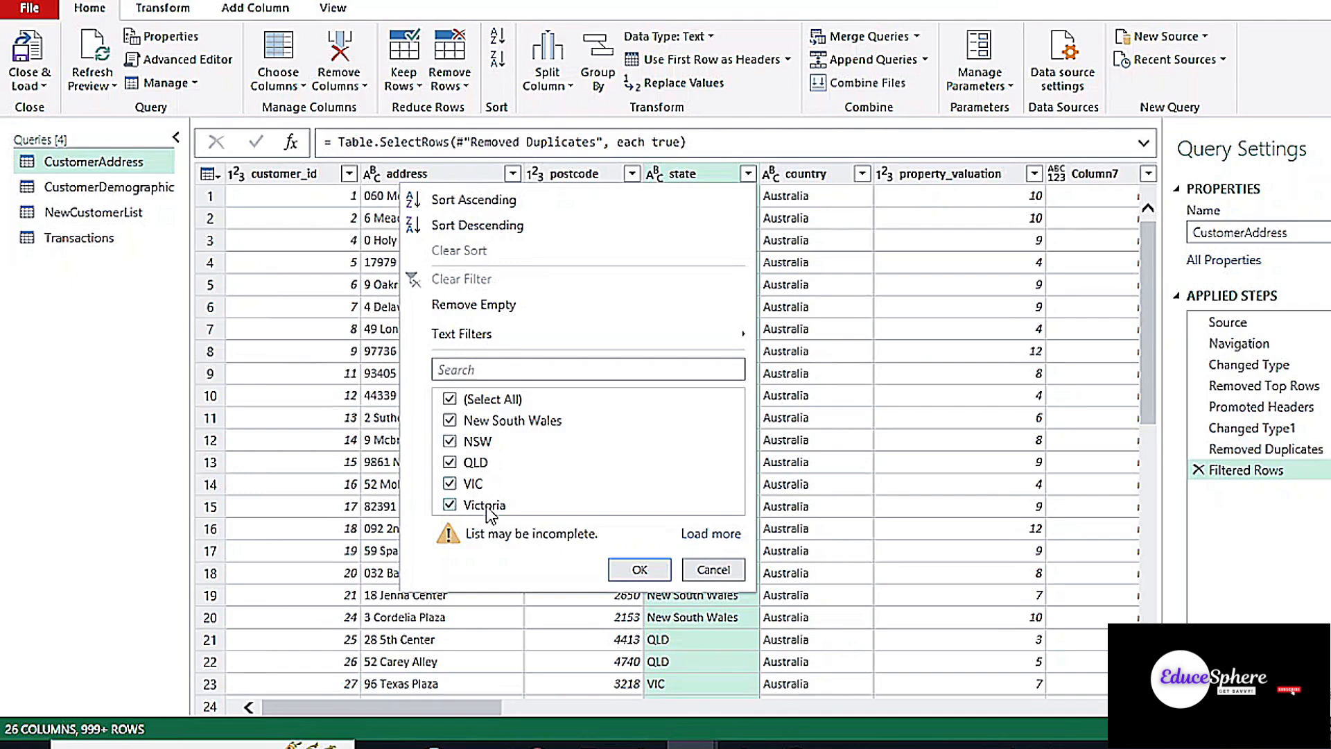
click(662, 83)
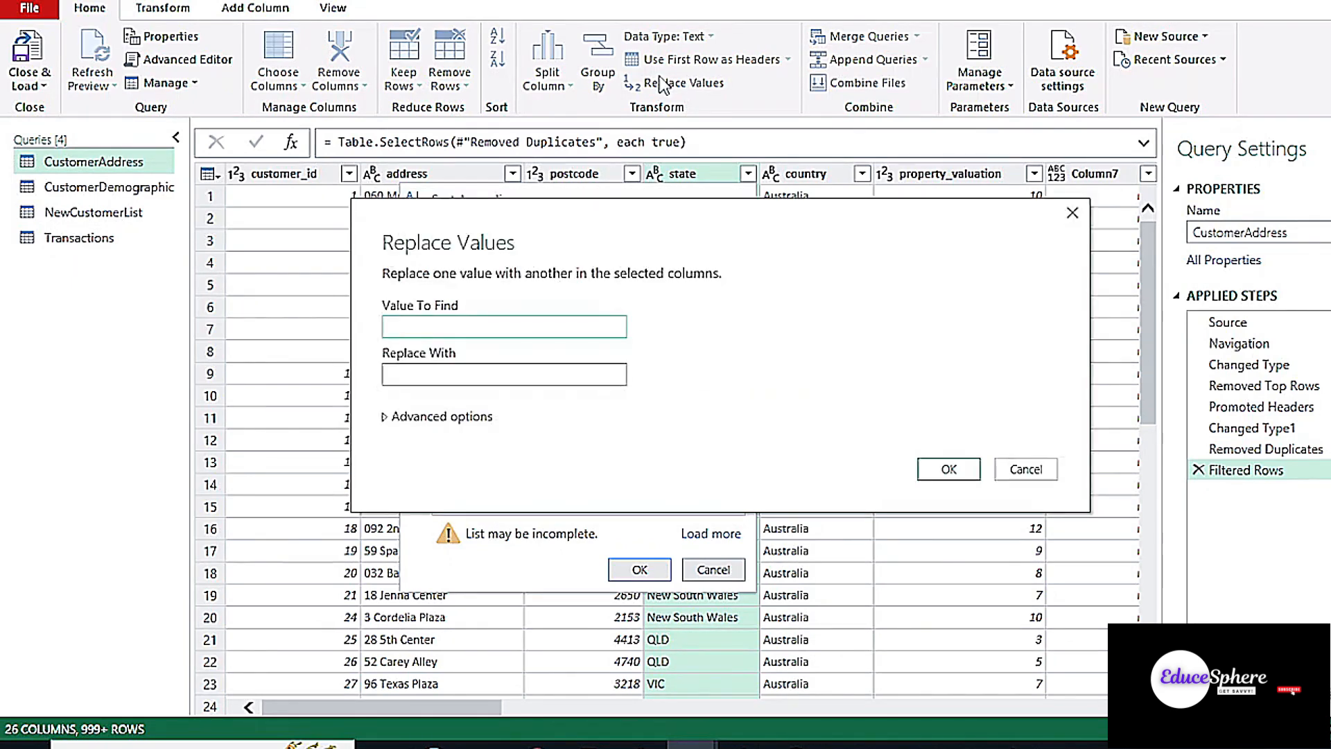
click(488, 367)
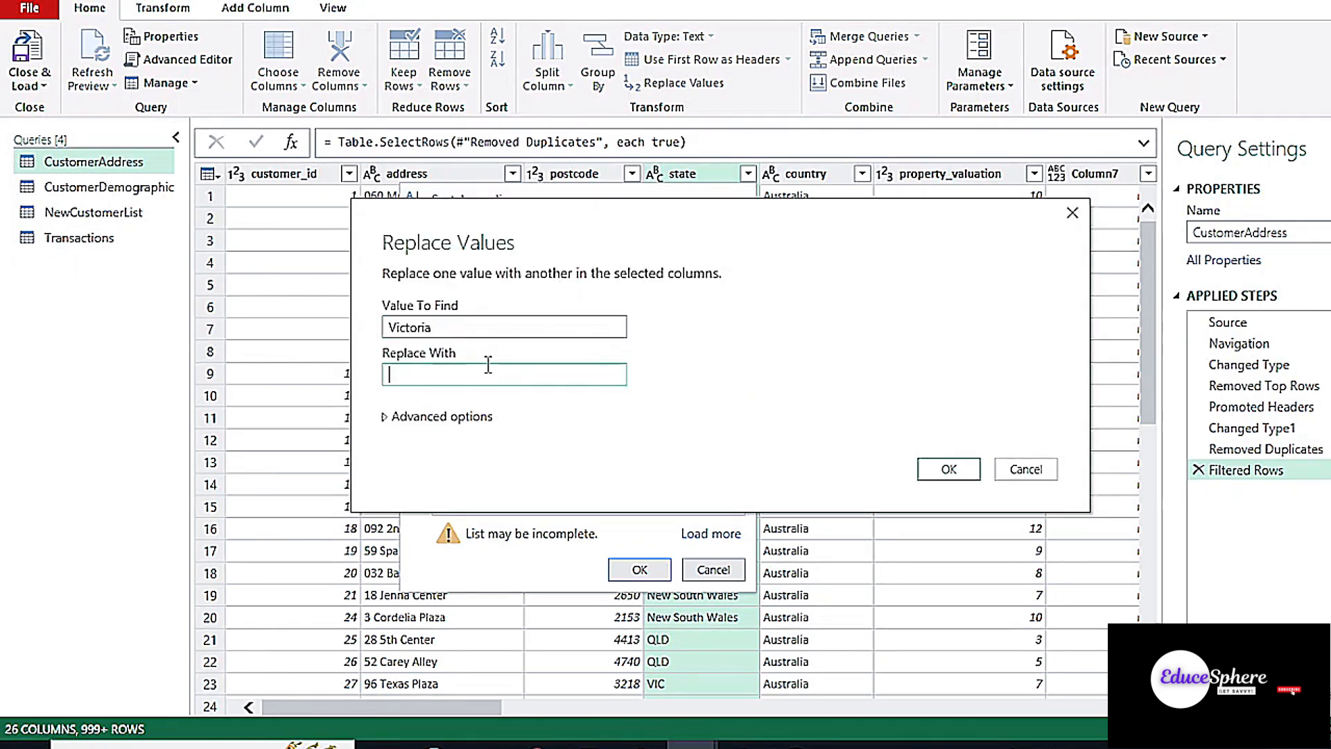
click(437, 417)
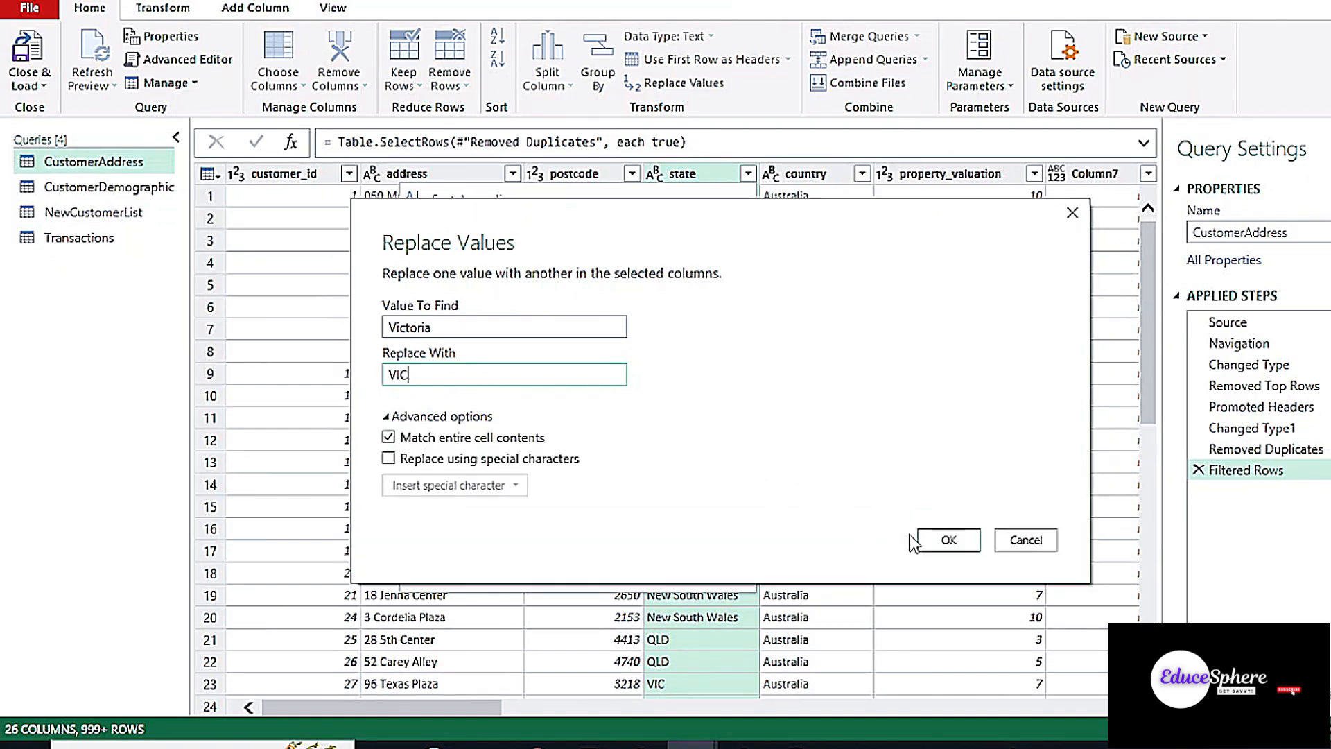
click(936, 540)
Replace New South Wales with NSW in the state column, matching entire cell contents
click(747, 174)
click(747, 174)
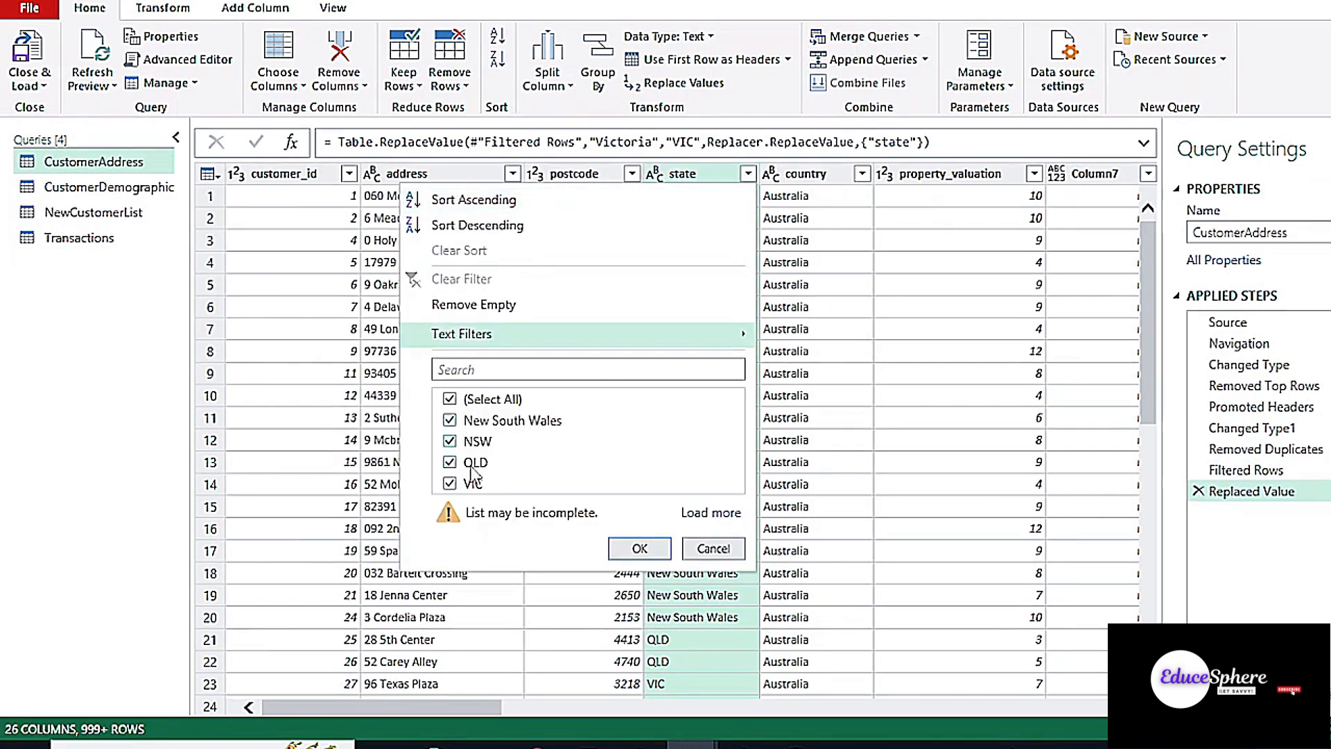
click(639, 549)
click(676, 82)
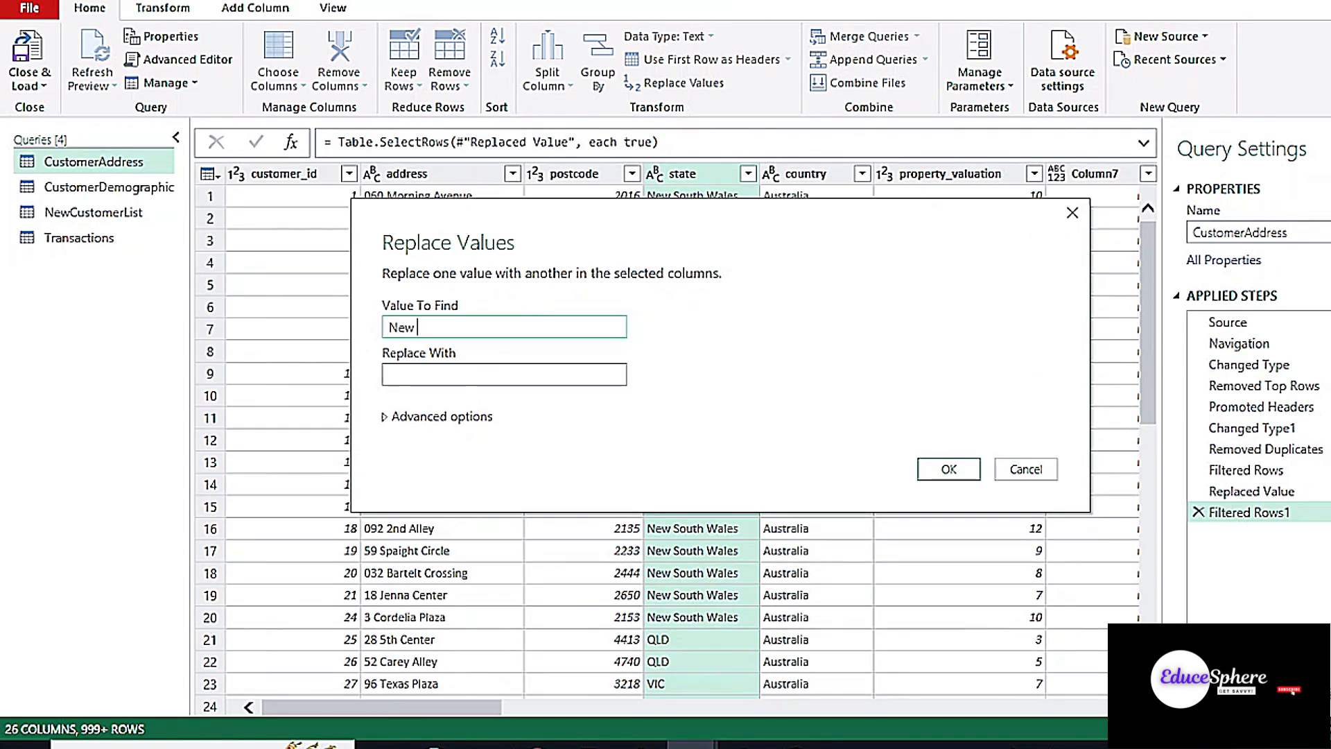
key(Tab)
text(NSW)
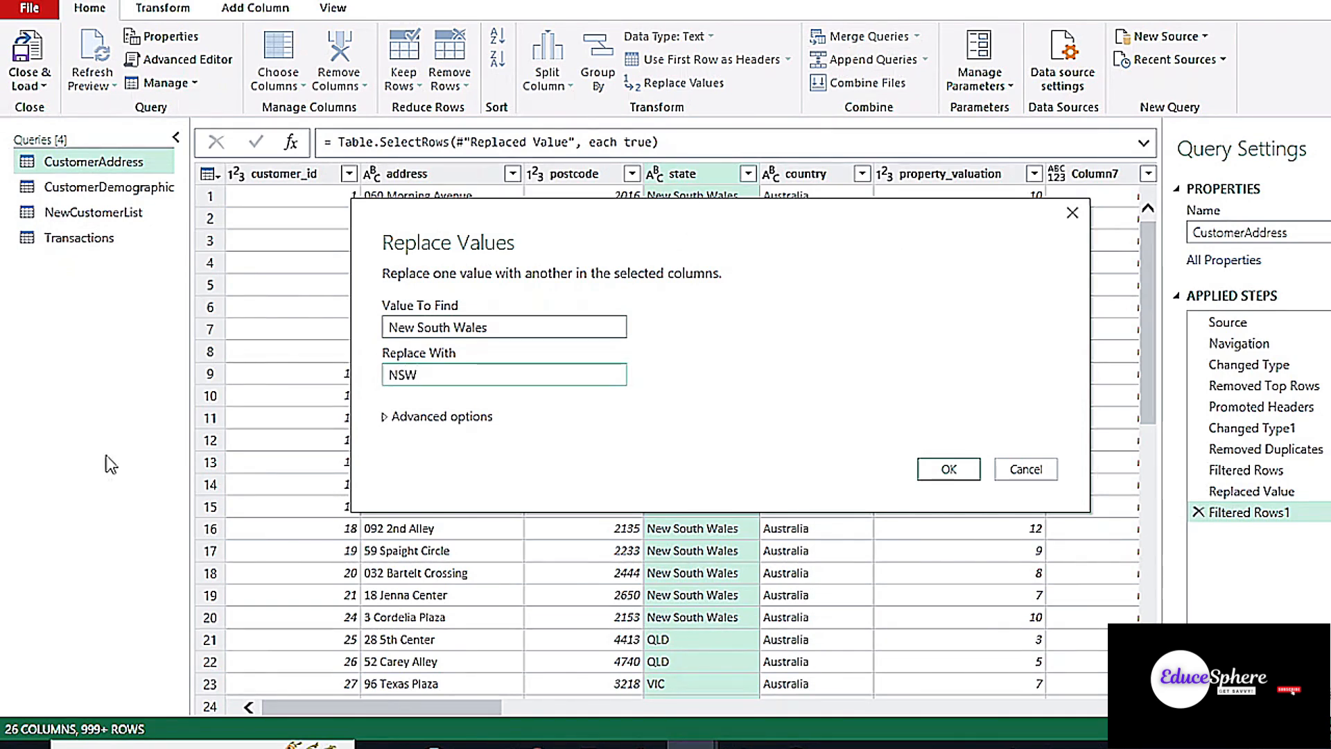
click(388, 416)
click(948, 540)
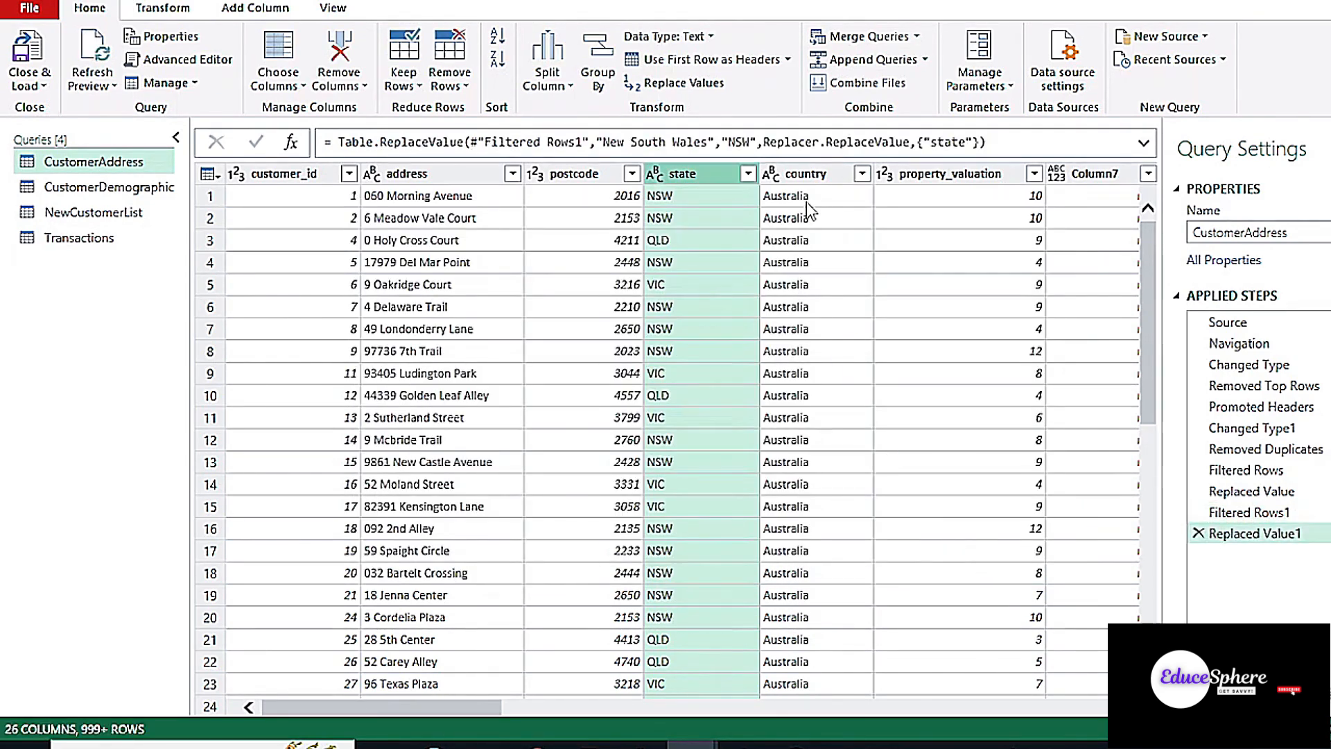
Check the state and country filter lists for inconsistent entries, keeping every value selected
click(748, 174)
click(640, 547)
click(862, 173)
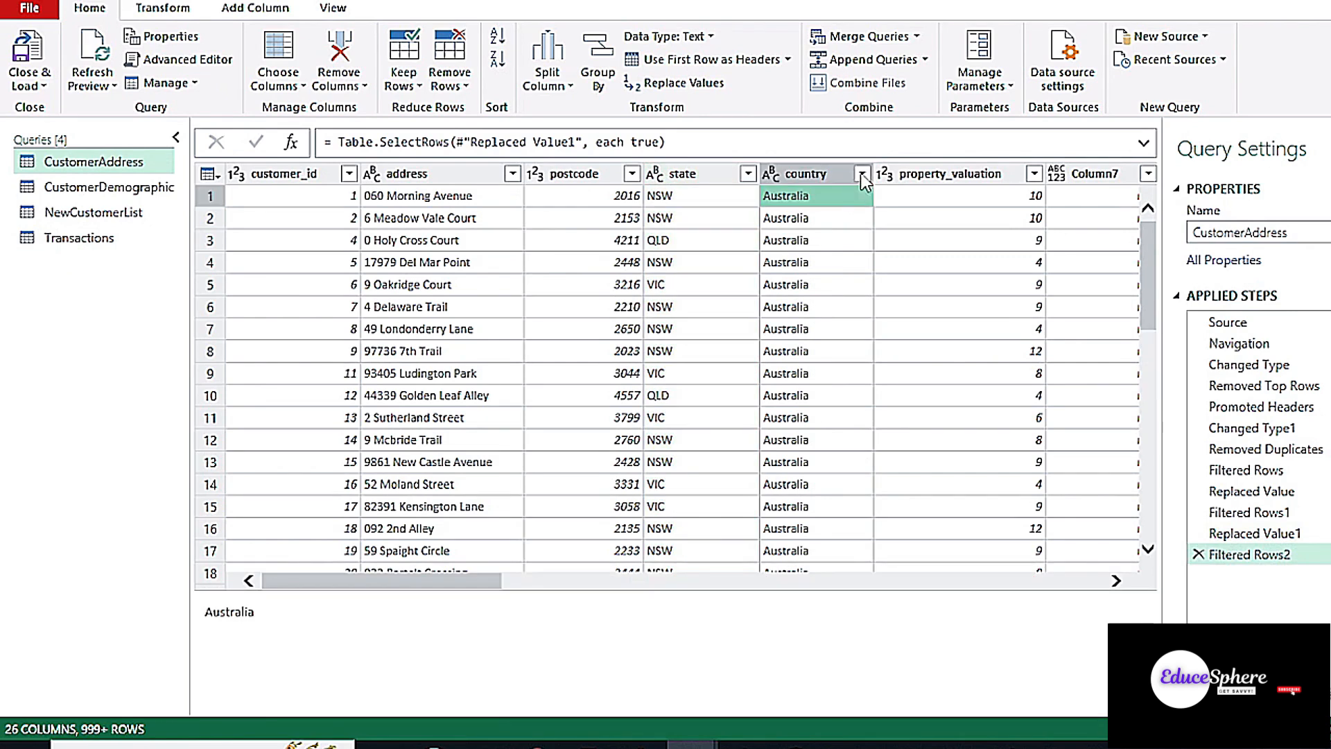
click(754, 546)
click(514, 706)
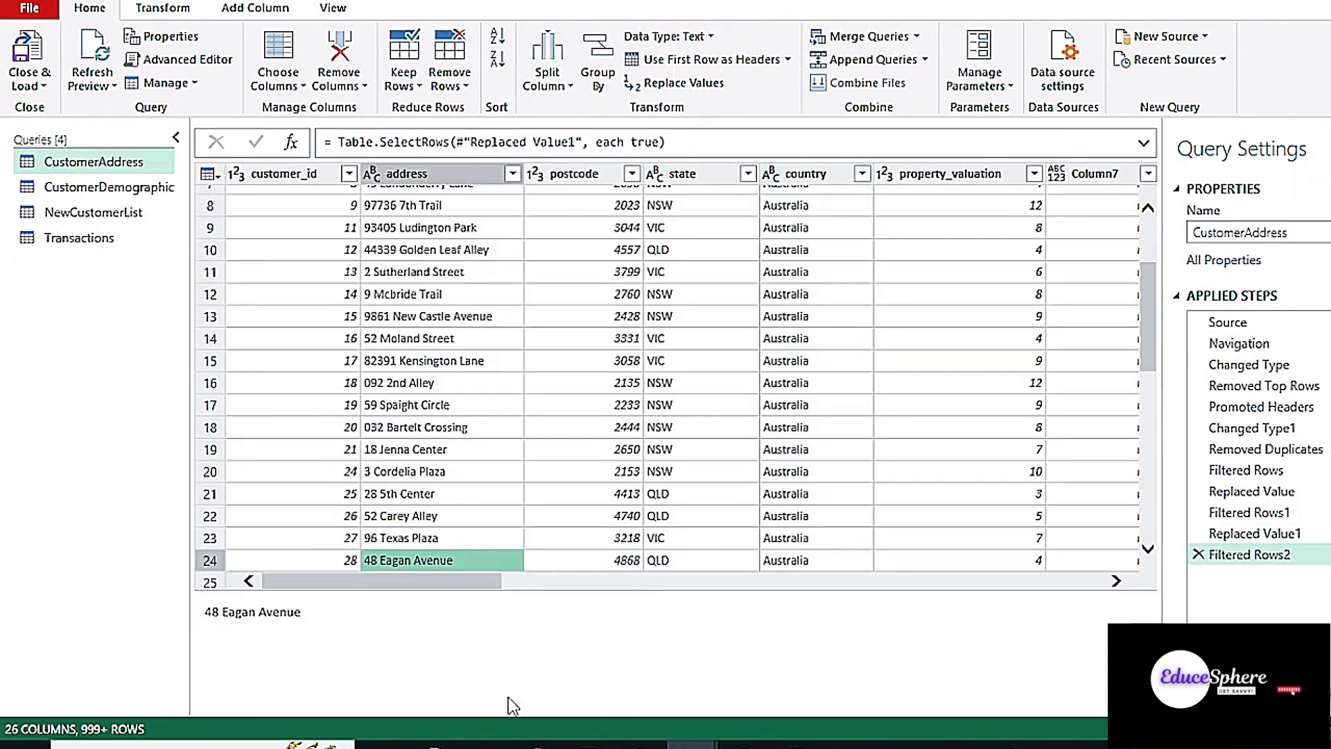
scroll(1104, 433, up, 3)
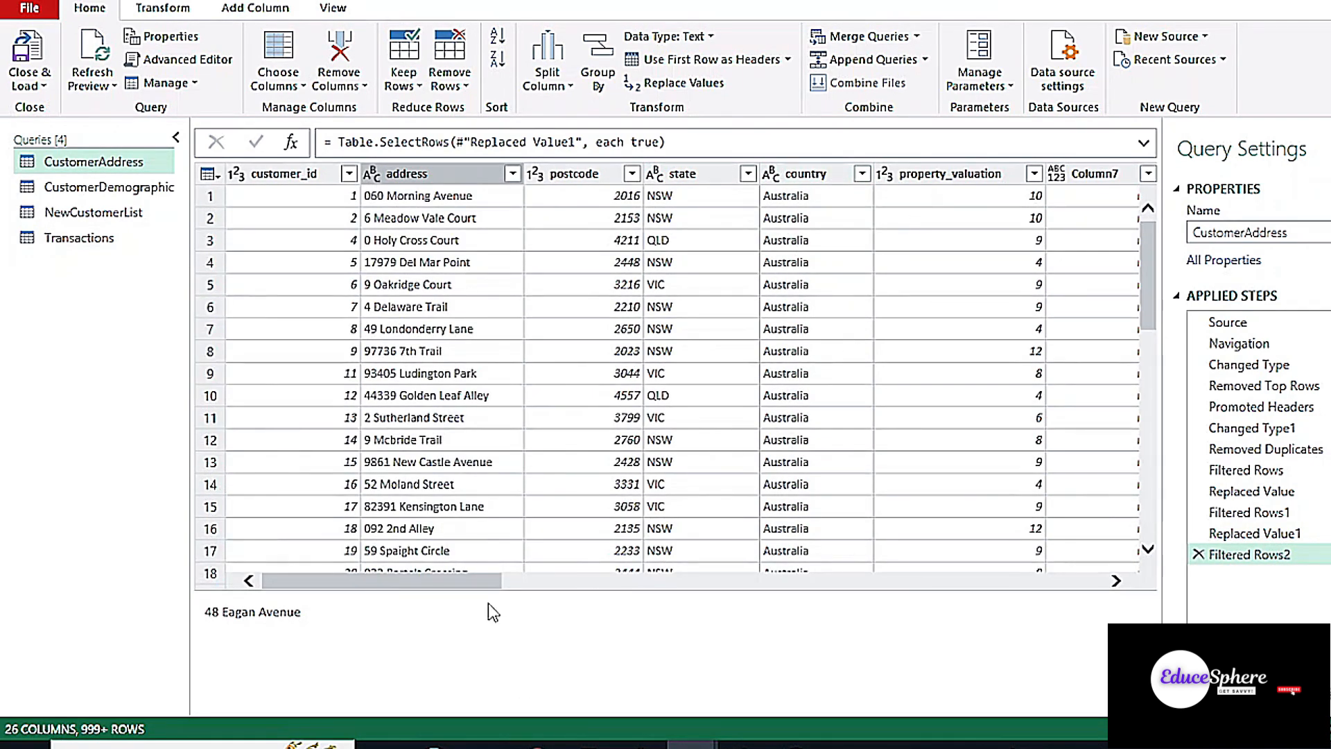
Choose the columns to keep in CustomerAddress, excluding all those found by searching for "Column"
scroll(489, 602, right, 3)
drag(659, 595, 655, 741)
click(737, 197)
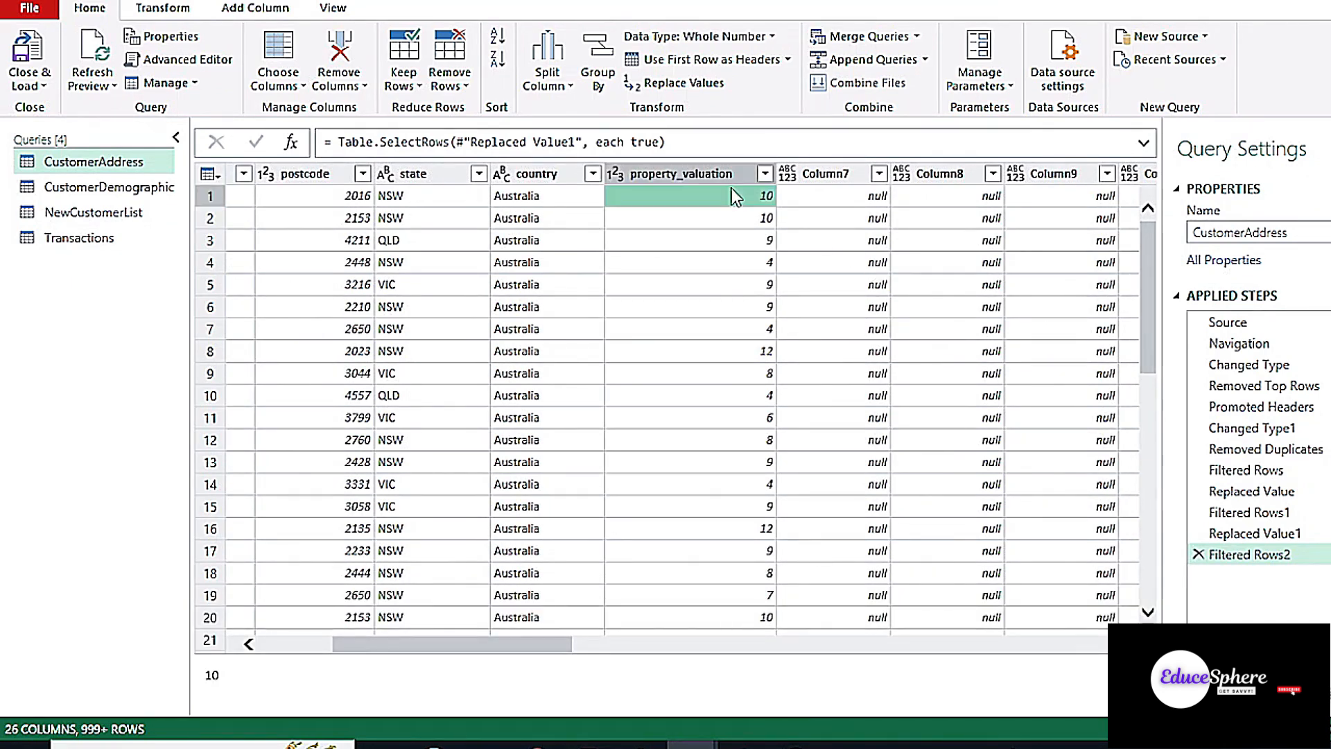
click(284, 82)
click(306, 115)
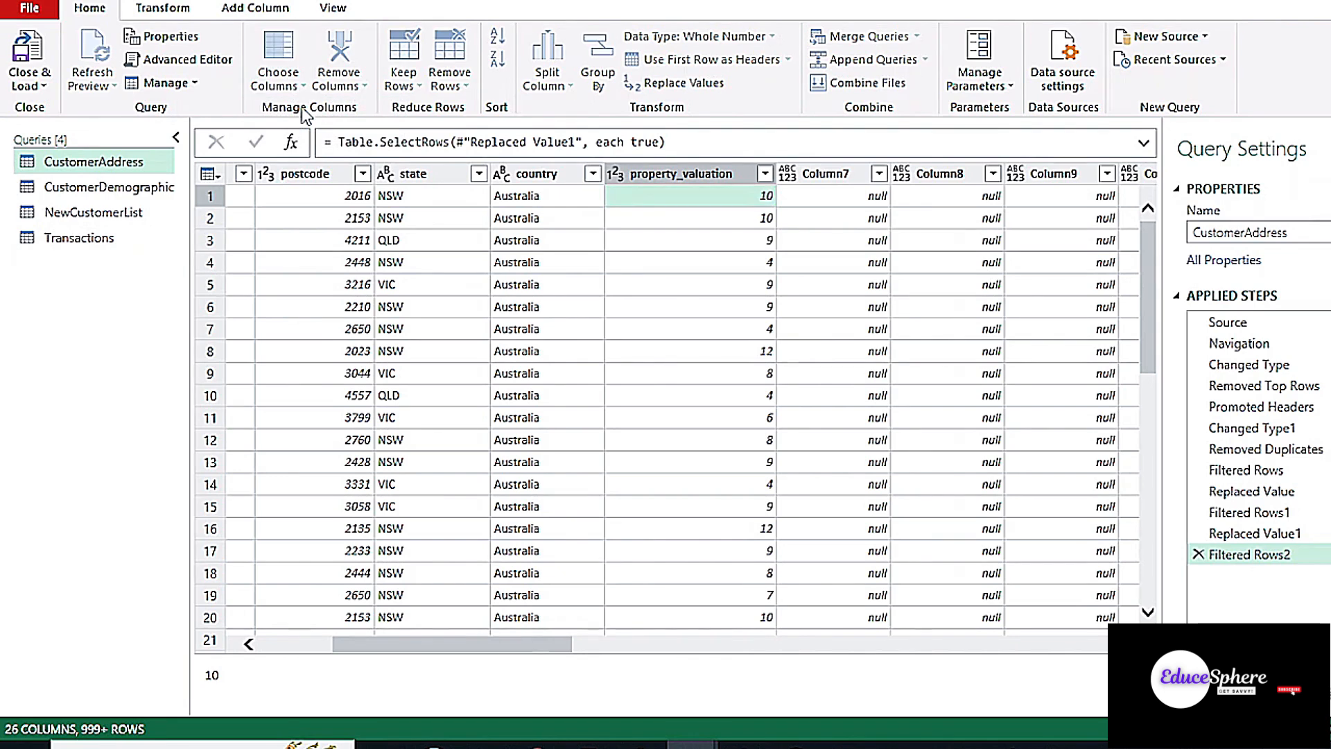
text(COLKUM)
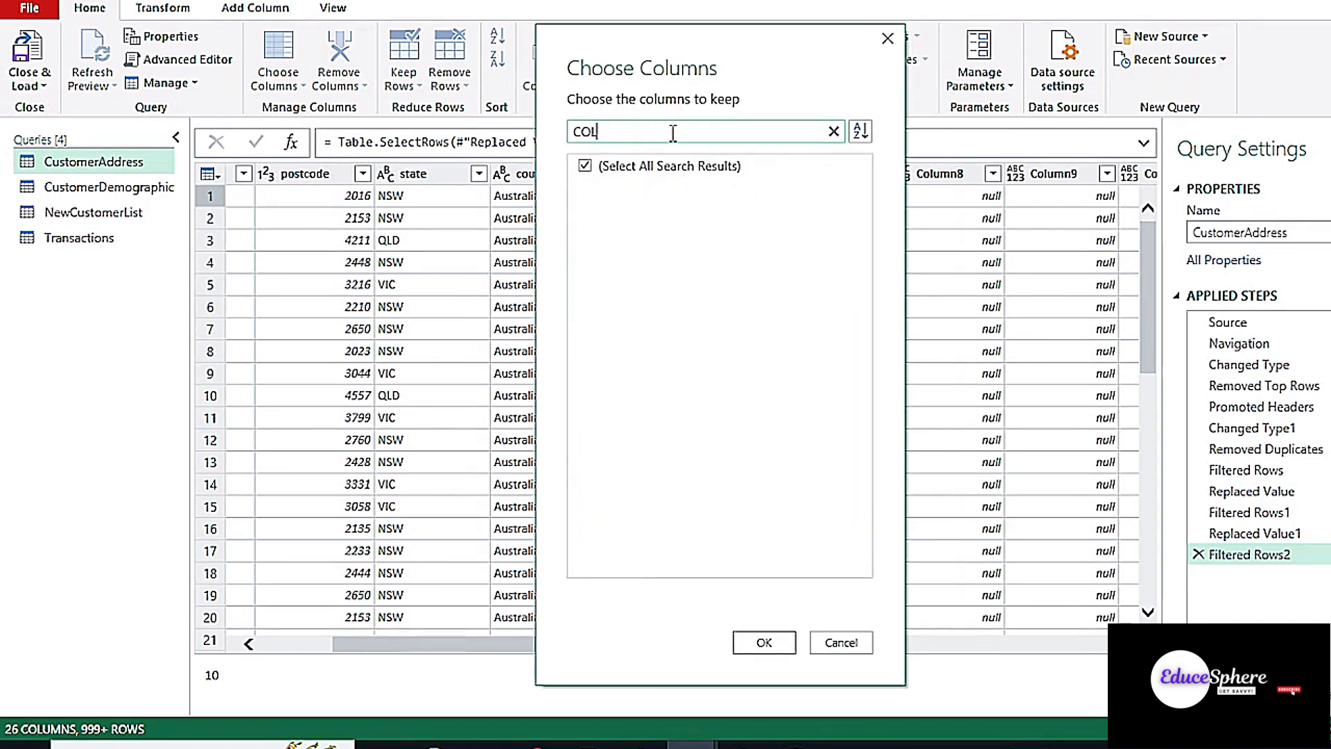
key(BackSpace)
key(BackSpace)
text(olumn)
click(585, 166)
click(764, 642)
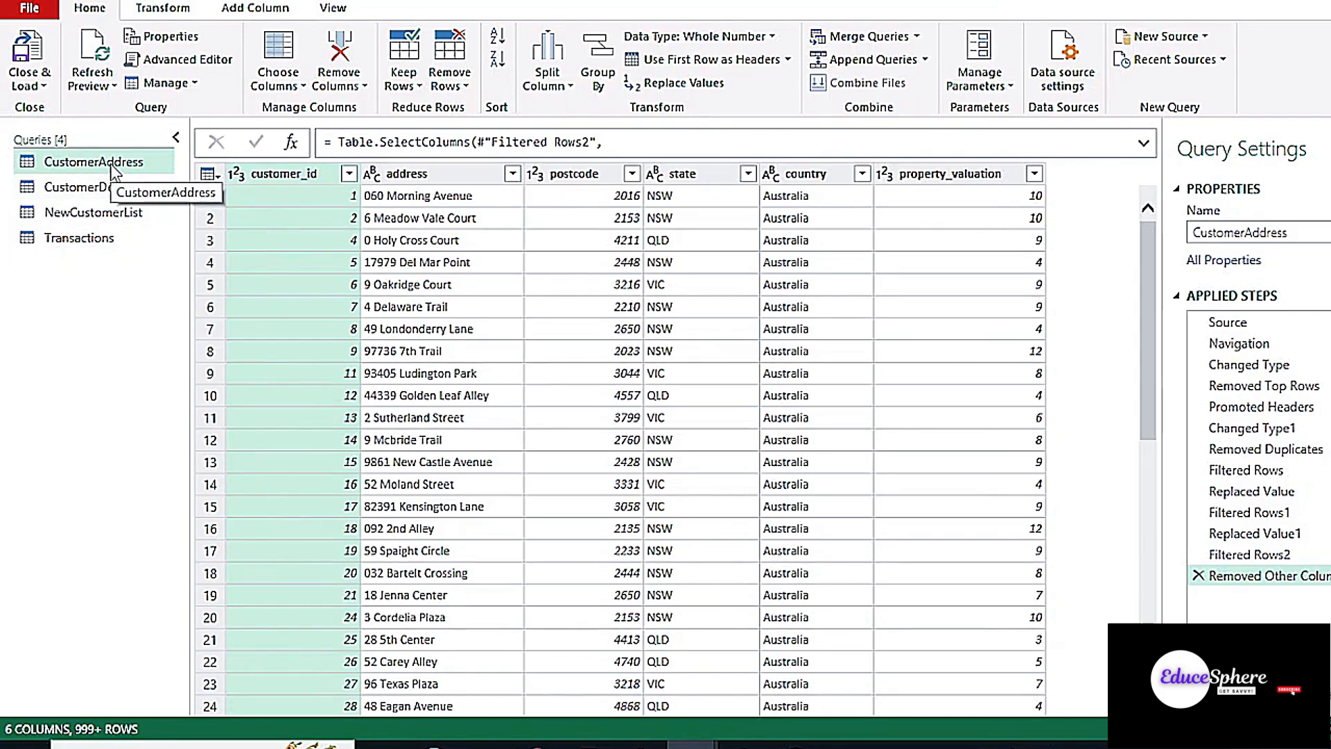
Close the query editor, loading the cleaned queries into the workbook, and delete the empty Sheet1
click(28, 63)
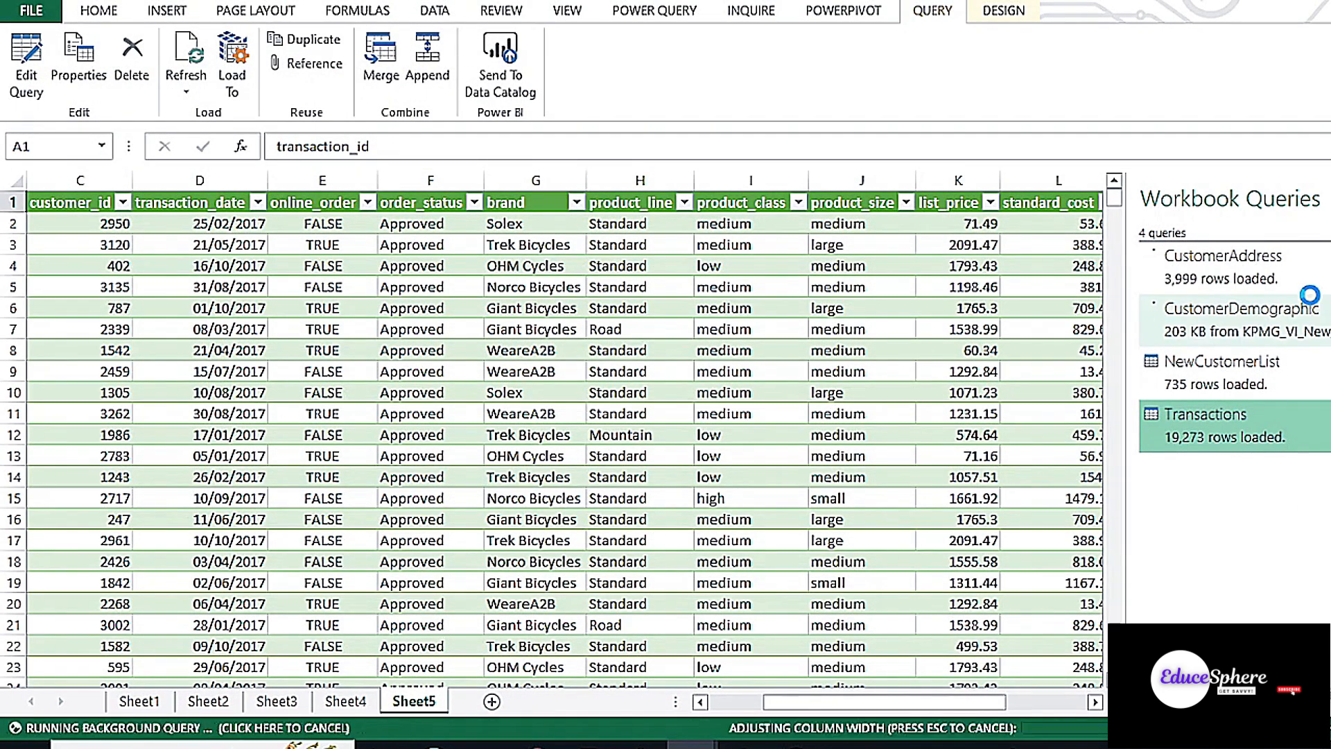
mouse_move(1313, 305)
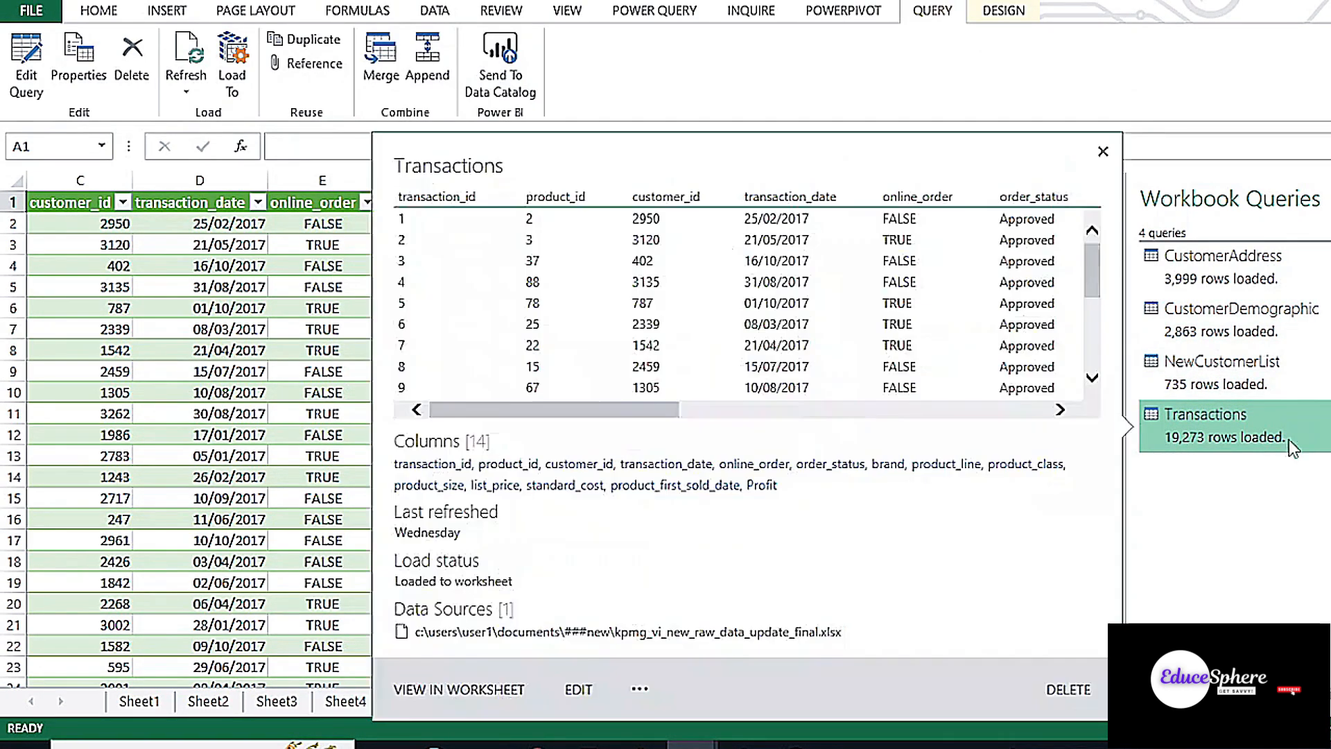
click(137, 707)
right_click(137, 708)
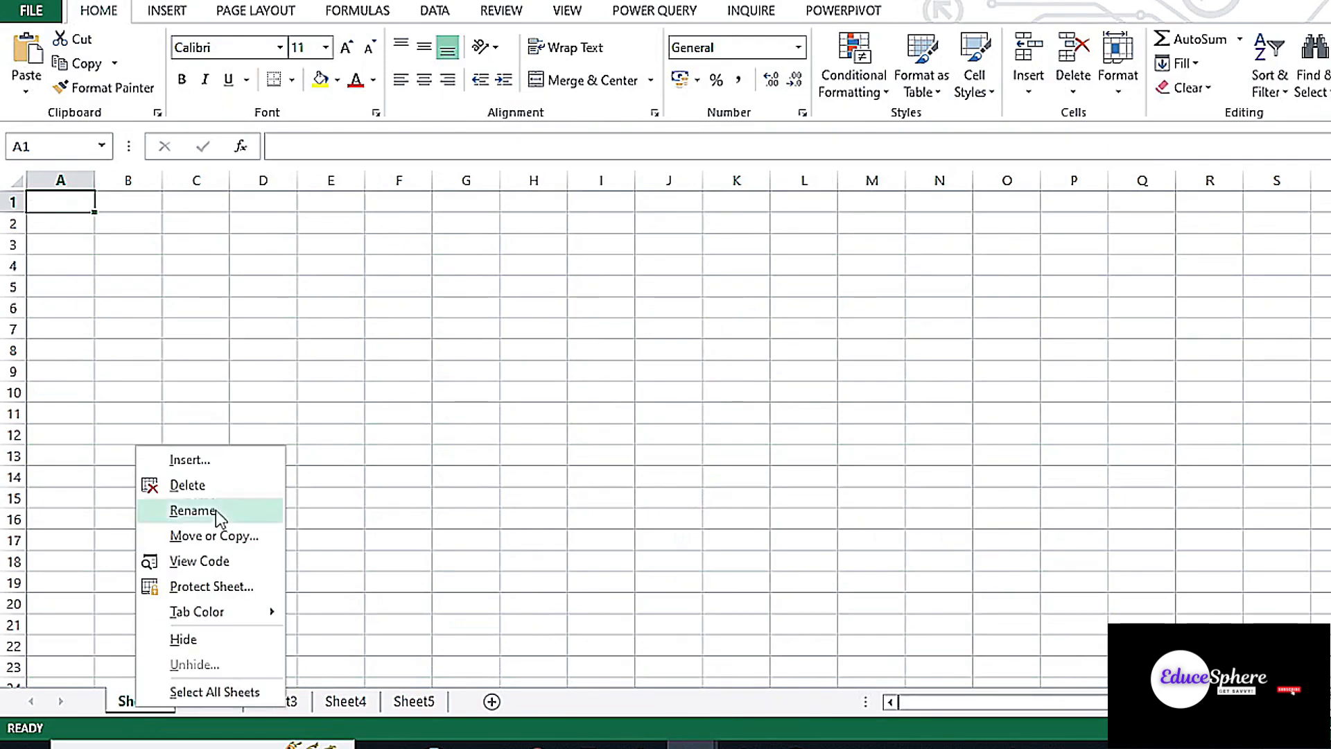
click(198, 485)
Rename Sheet2, which holds the address table, as "Customer Address"
right_click(158, 709)
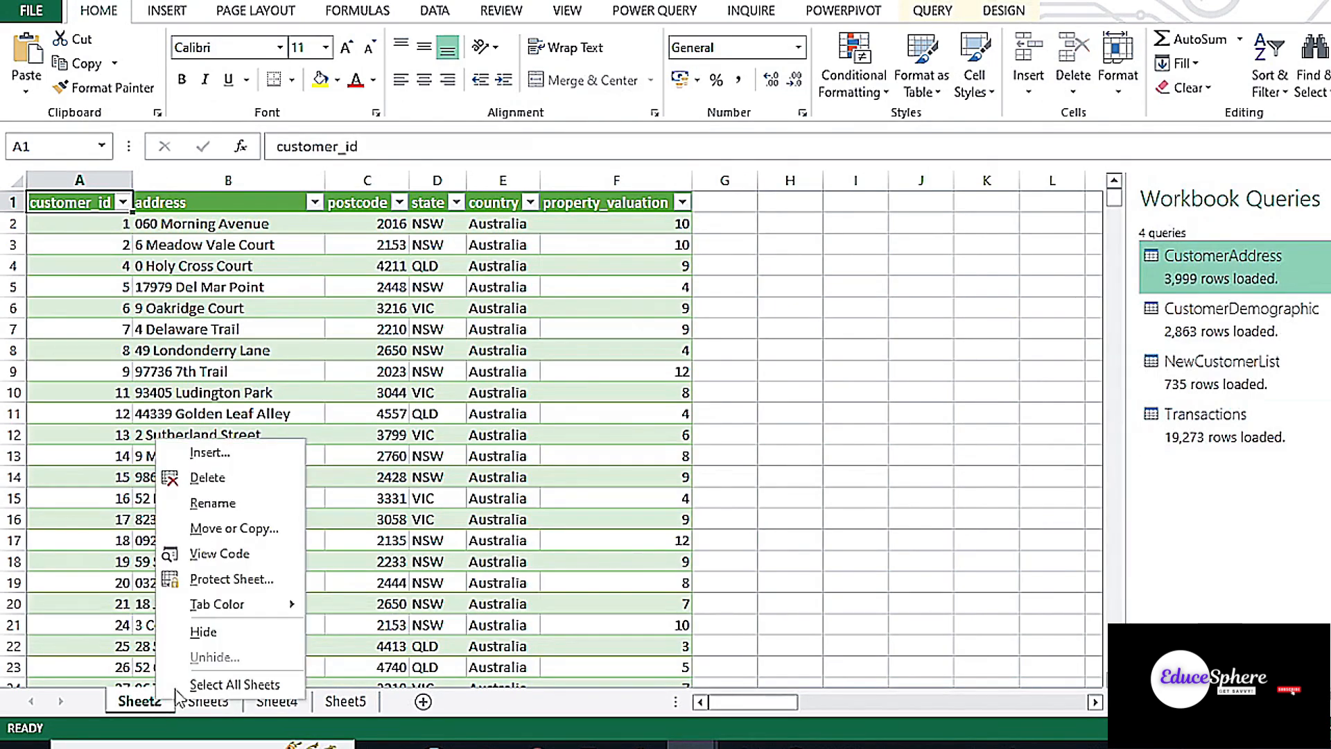
click(208, 505)
text(Customer)
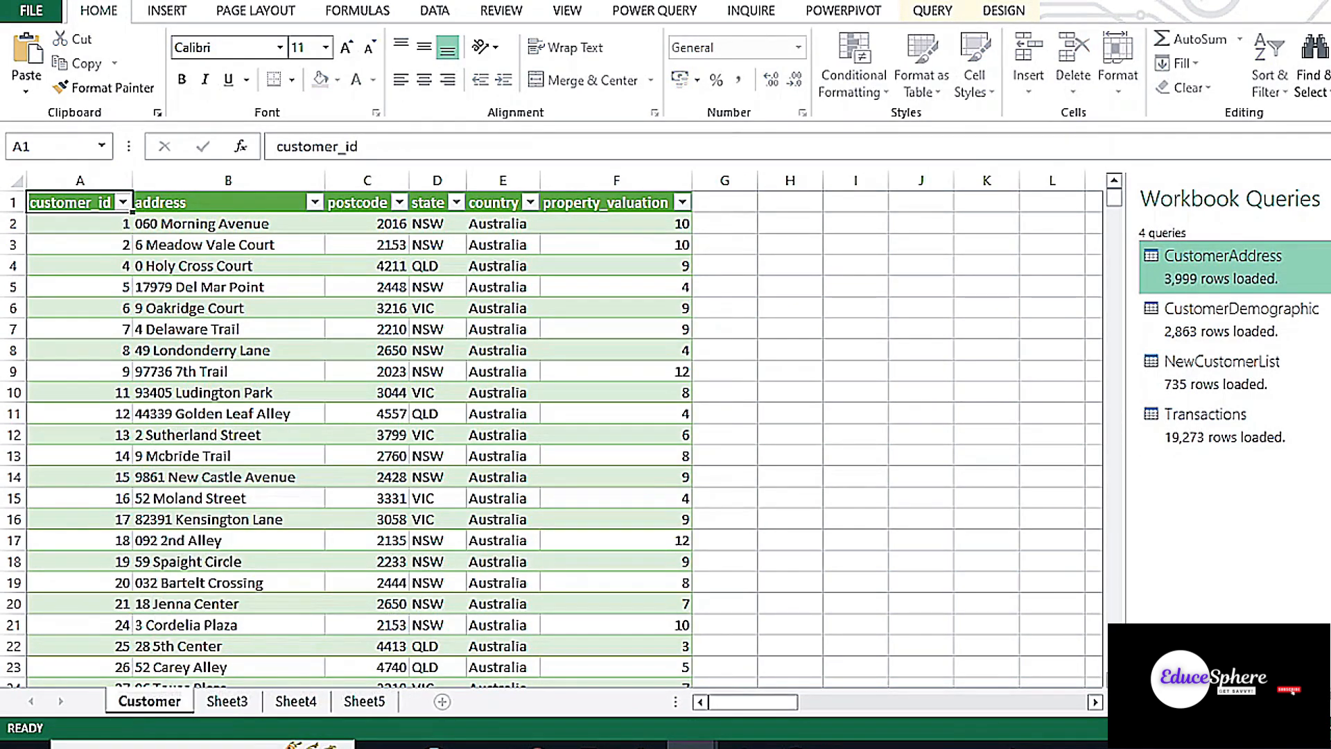
text( Address)
Rename Sheet3 as "CostomerDemograpic" and the address sheet as "CustomerAddress" without a space
click(278, 702)
right_click(277, 701)
click(351, 499)
text(C)
text(erDemograpic)
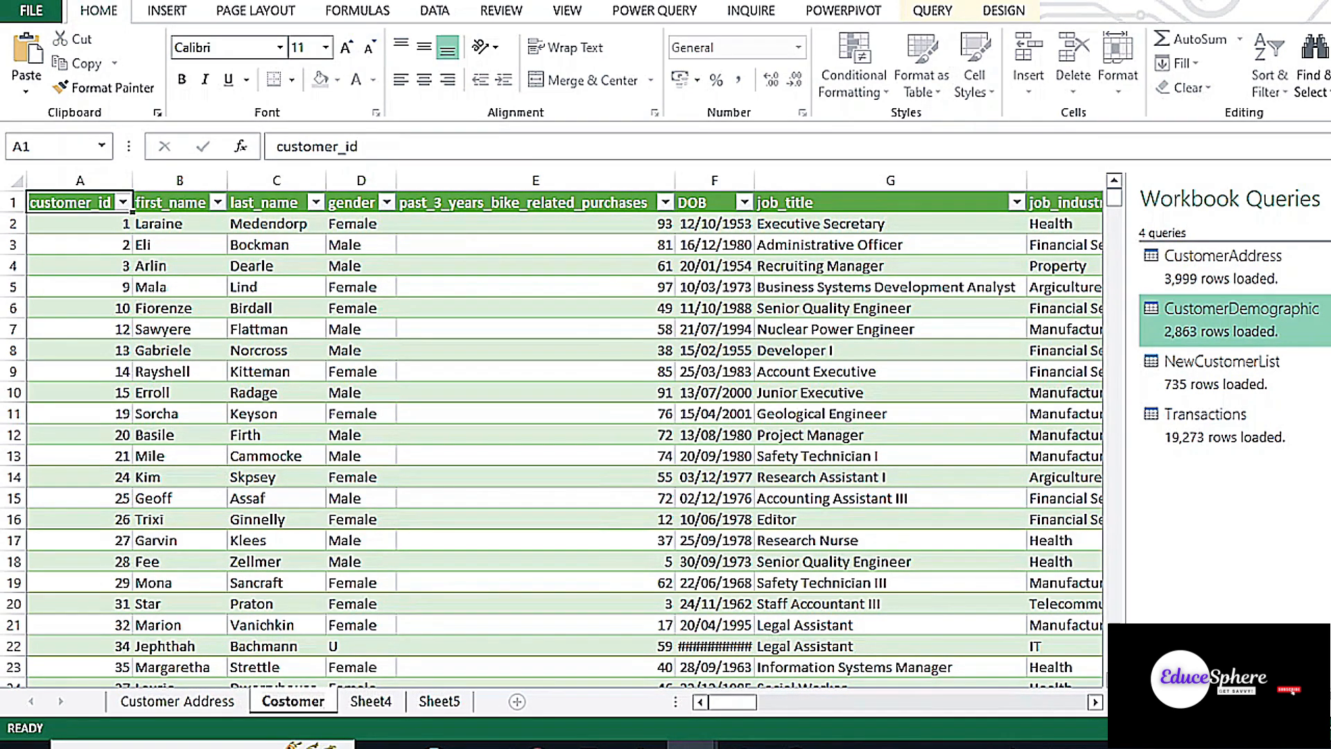
click(201, 700)
Rename Sheet4 as "NewCustomerList" and Sheet5, which holds the transactions table, as "Transactions"
right_click(454, 701)
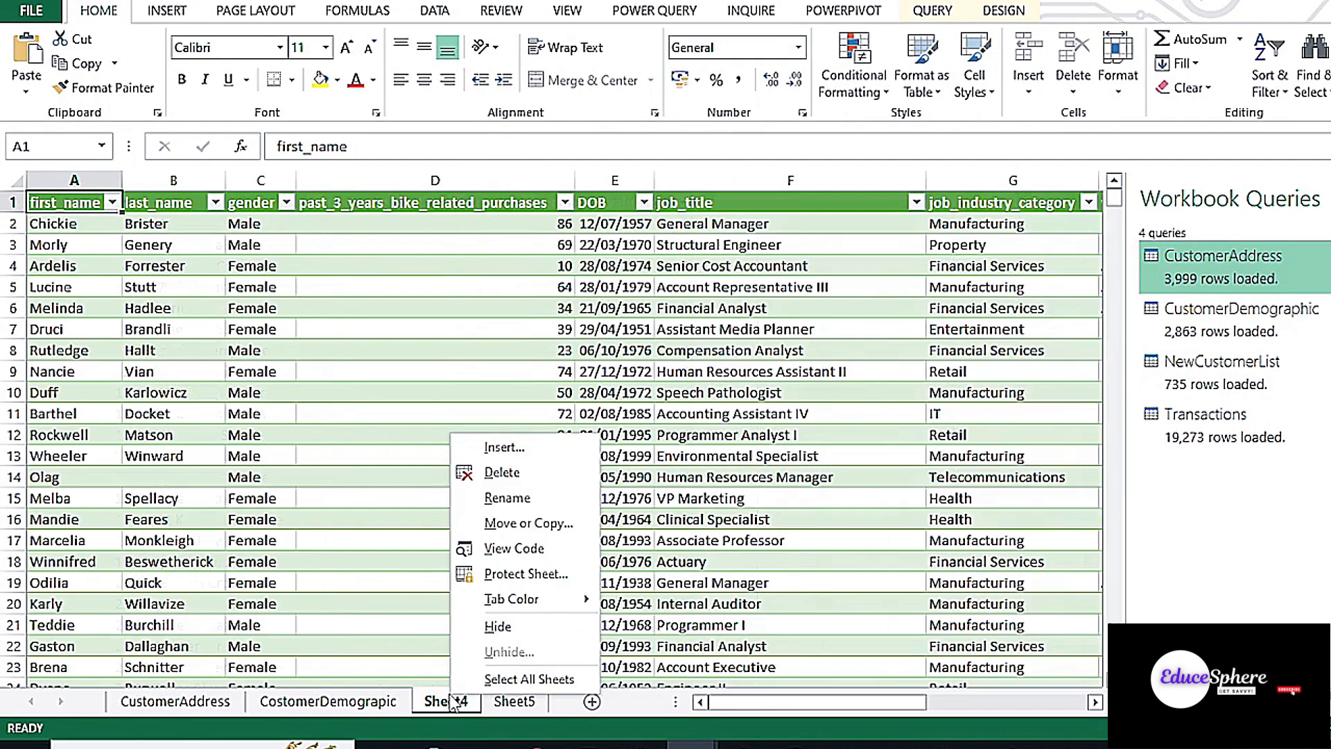
text(rNewCustomerList)
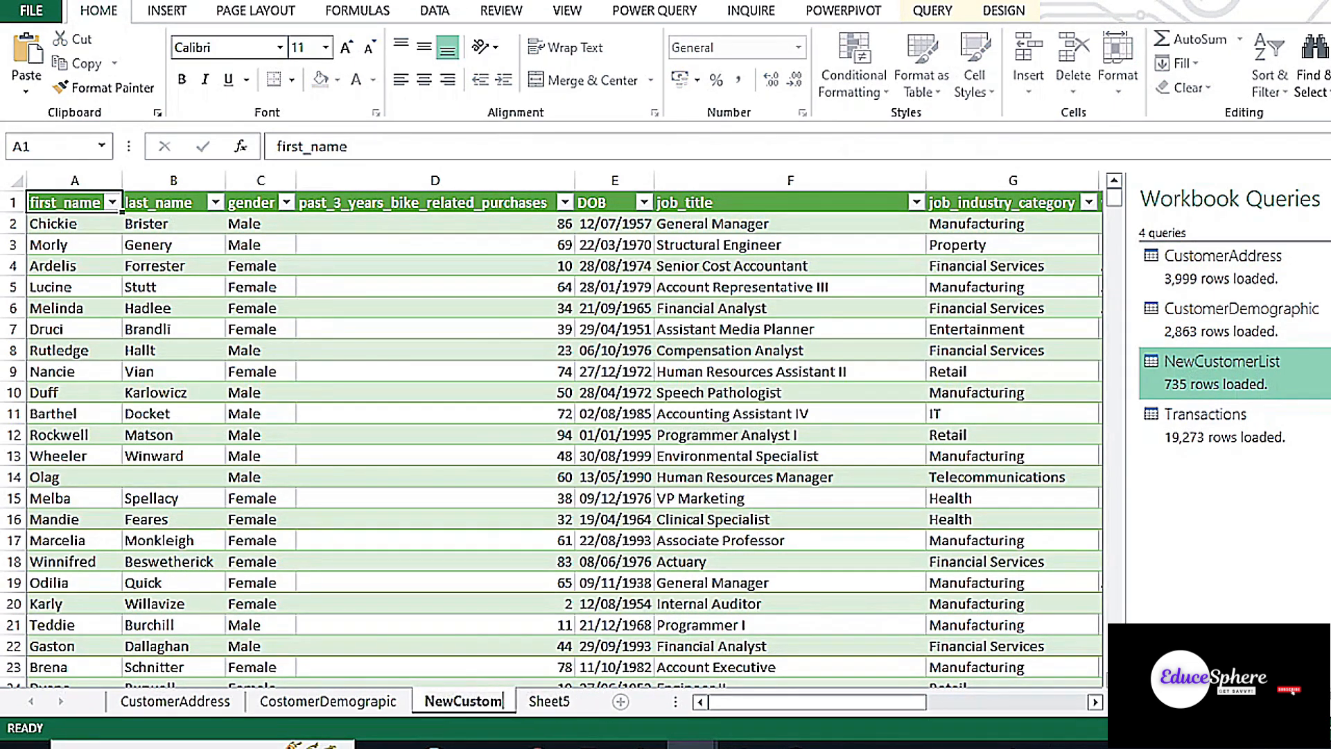
click(583, 703)
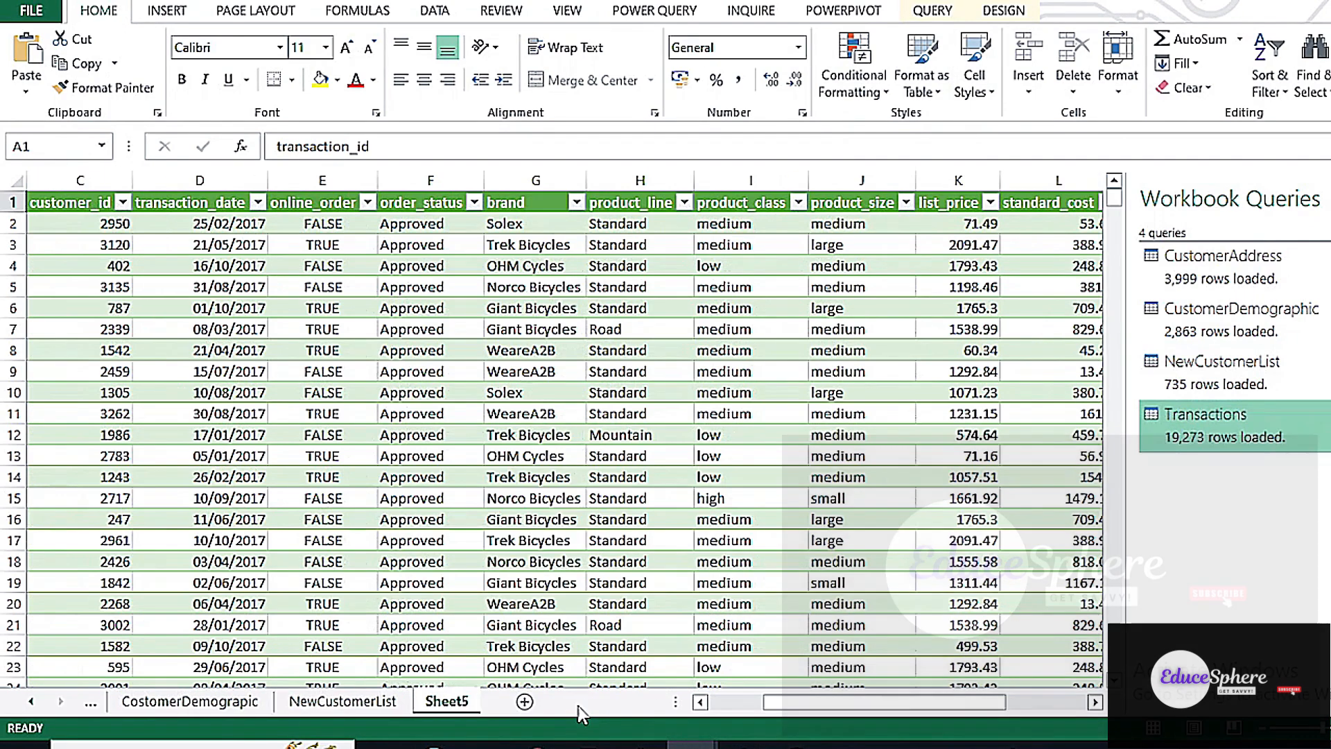
right_click(444, 700)
click(502, 496)
text(Transactions)
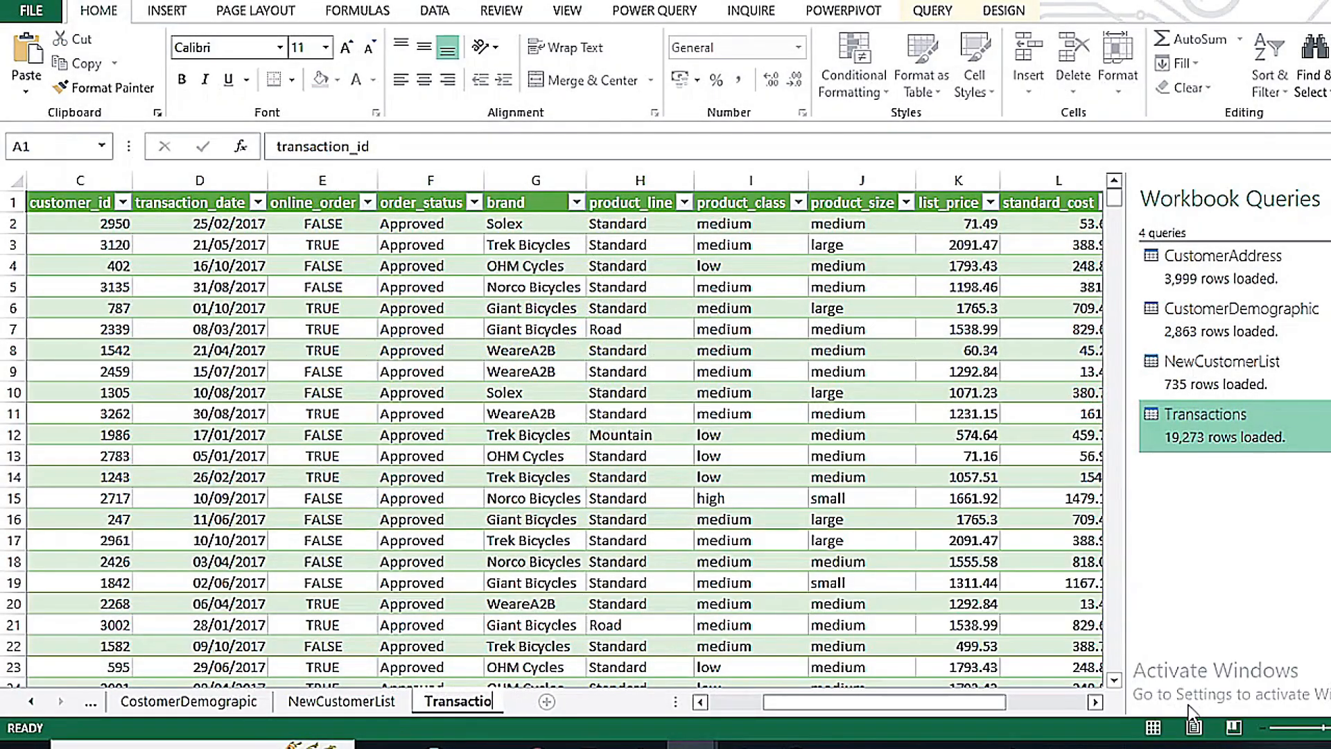
click(814, 459)
drag(834, 702, 779, 701)
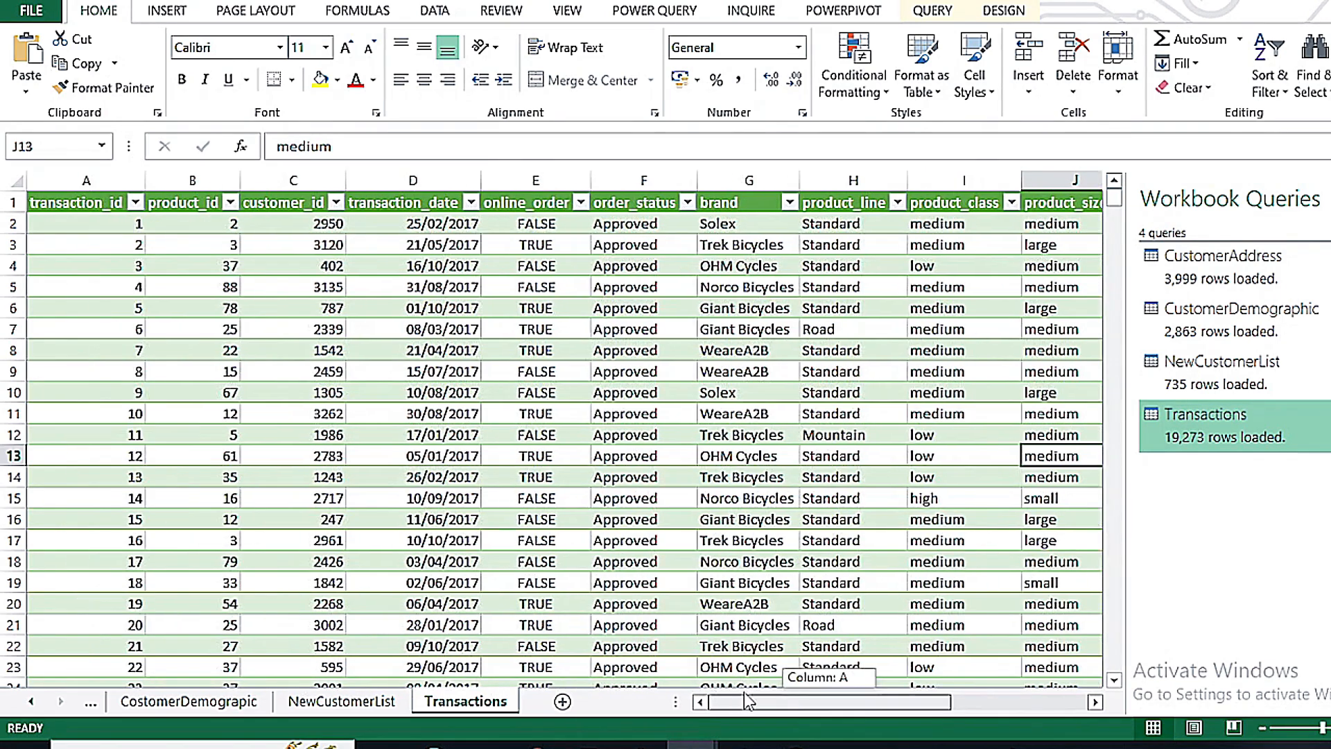
Apply the light table style with a solid green header and unshaded rows separated by green lines to the Transactions table
click(563, 11)
click(435, 253)
click(125, 222)
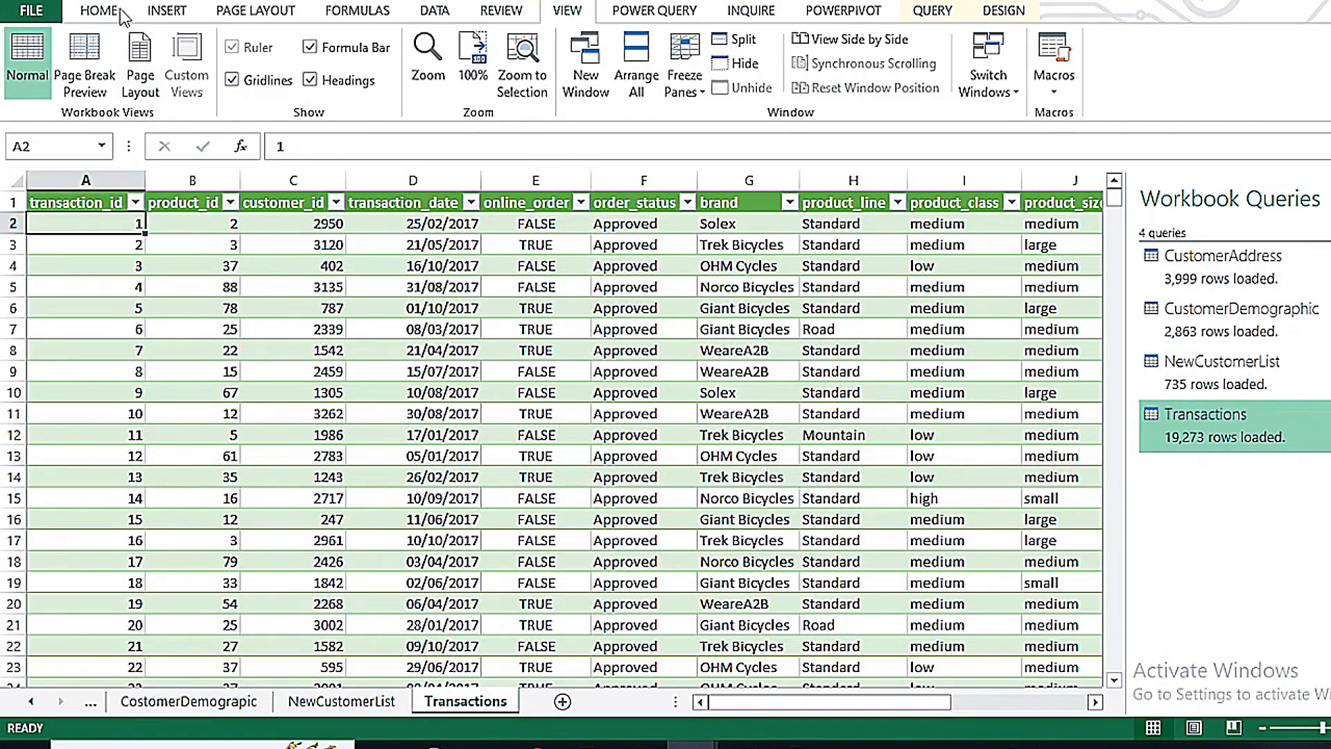
click(1003, 10)
click(1329, 85)
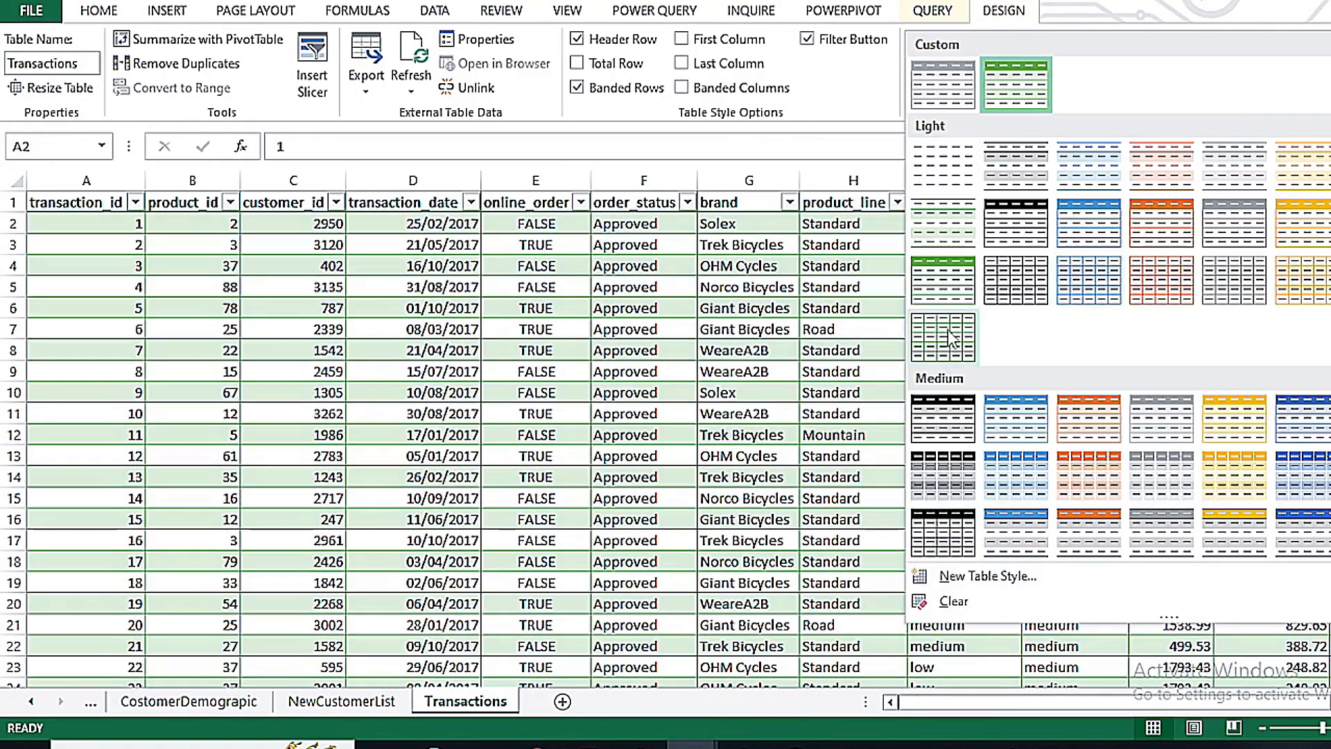
click(937, 293)
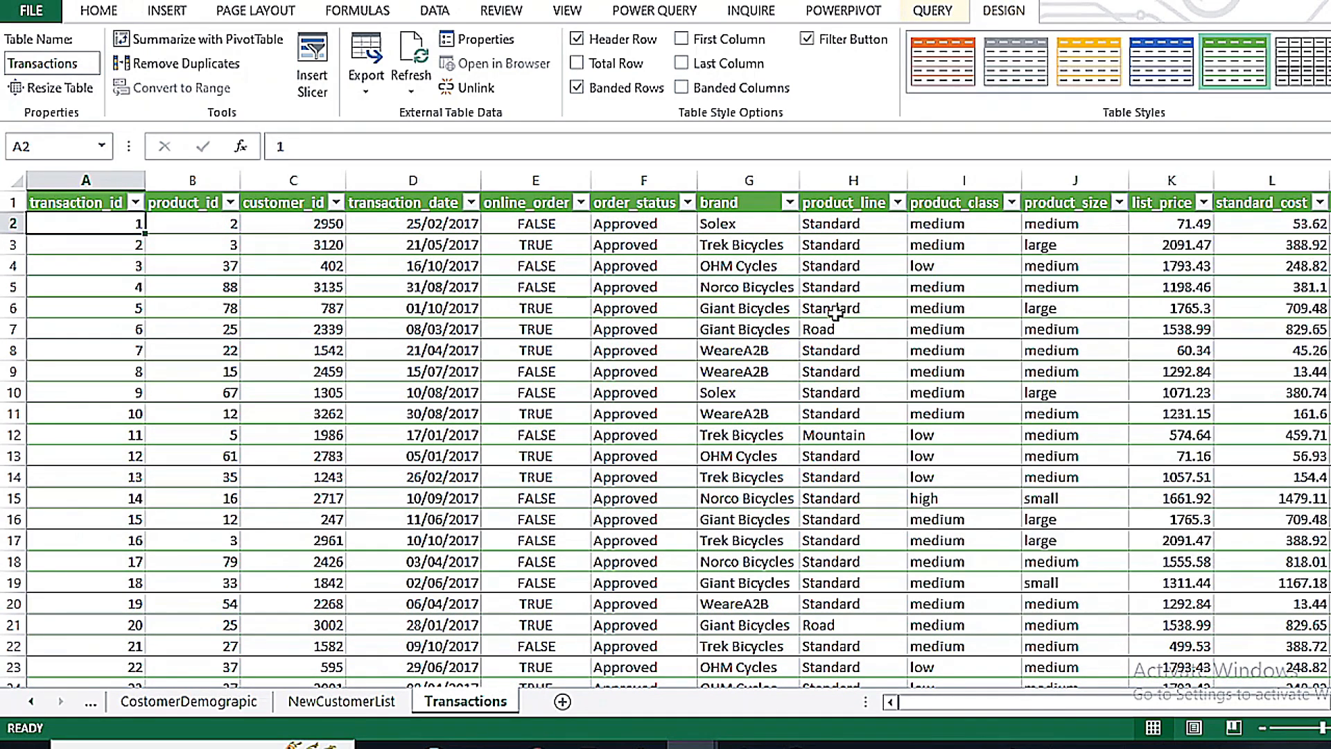